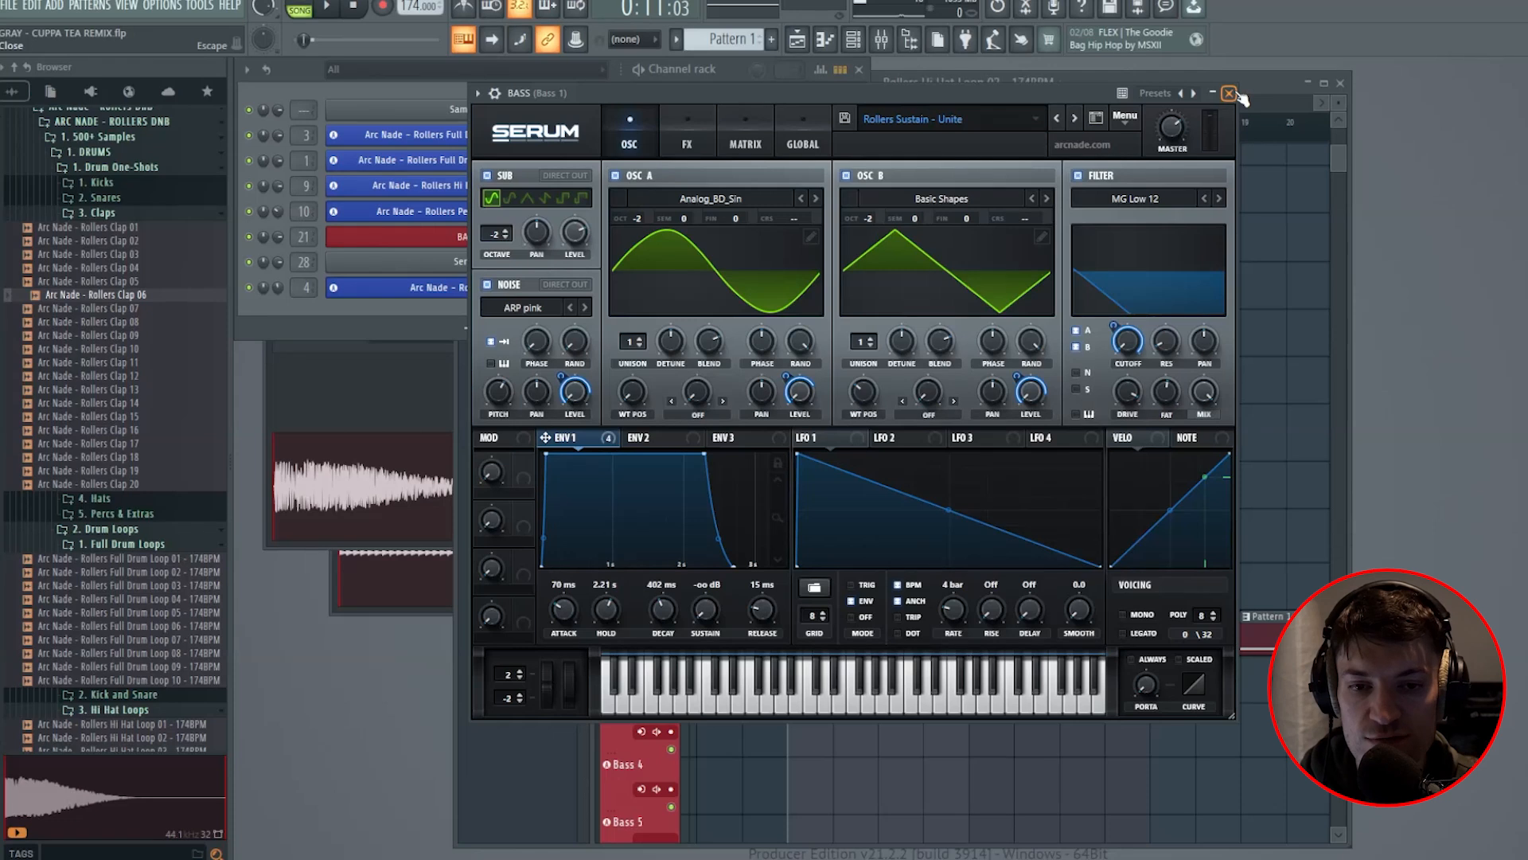
Step: Close the BASS channel's Serum window and look over the bass patterns in the playlist and the mixer tracks
left_click(1232, 94)
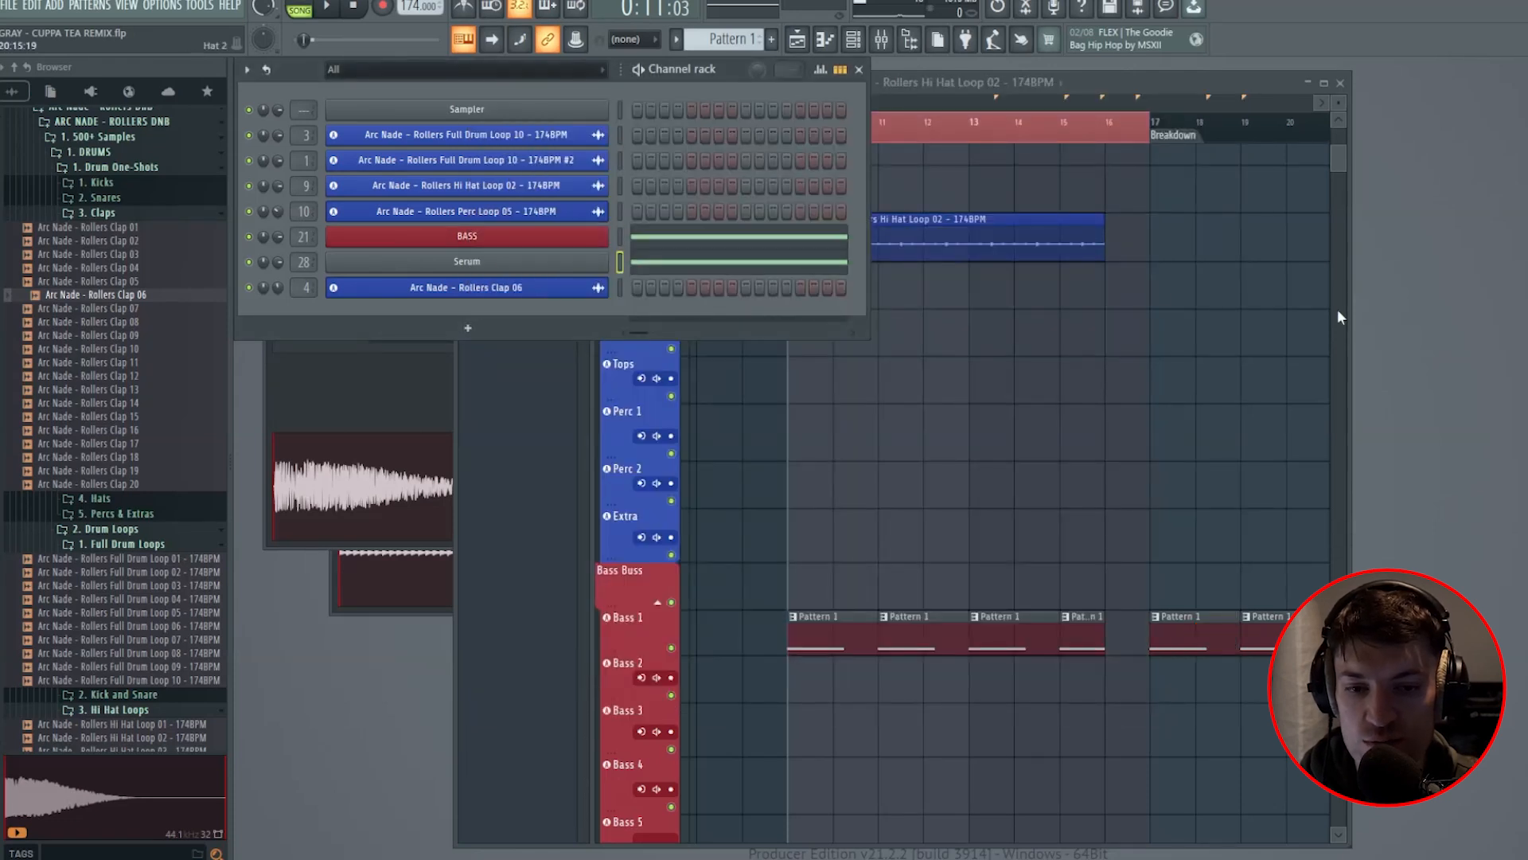
scroll(1090, 318, "up", 5)
left_click(1022, 127)
scroll(855, 140, "up", 2)
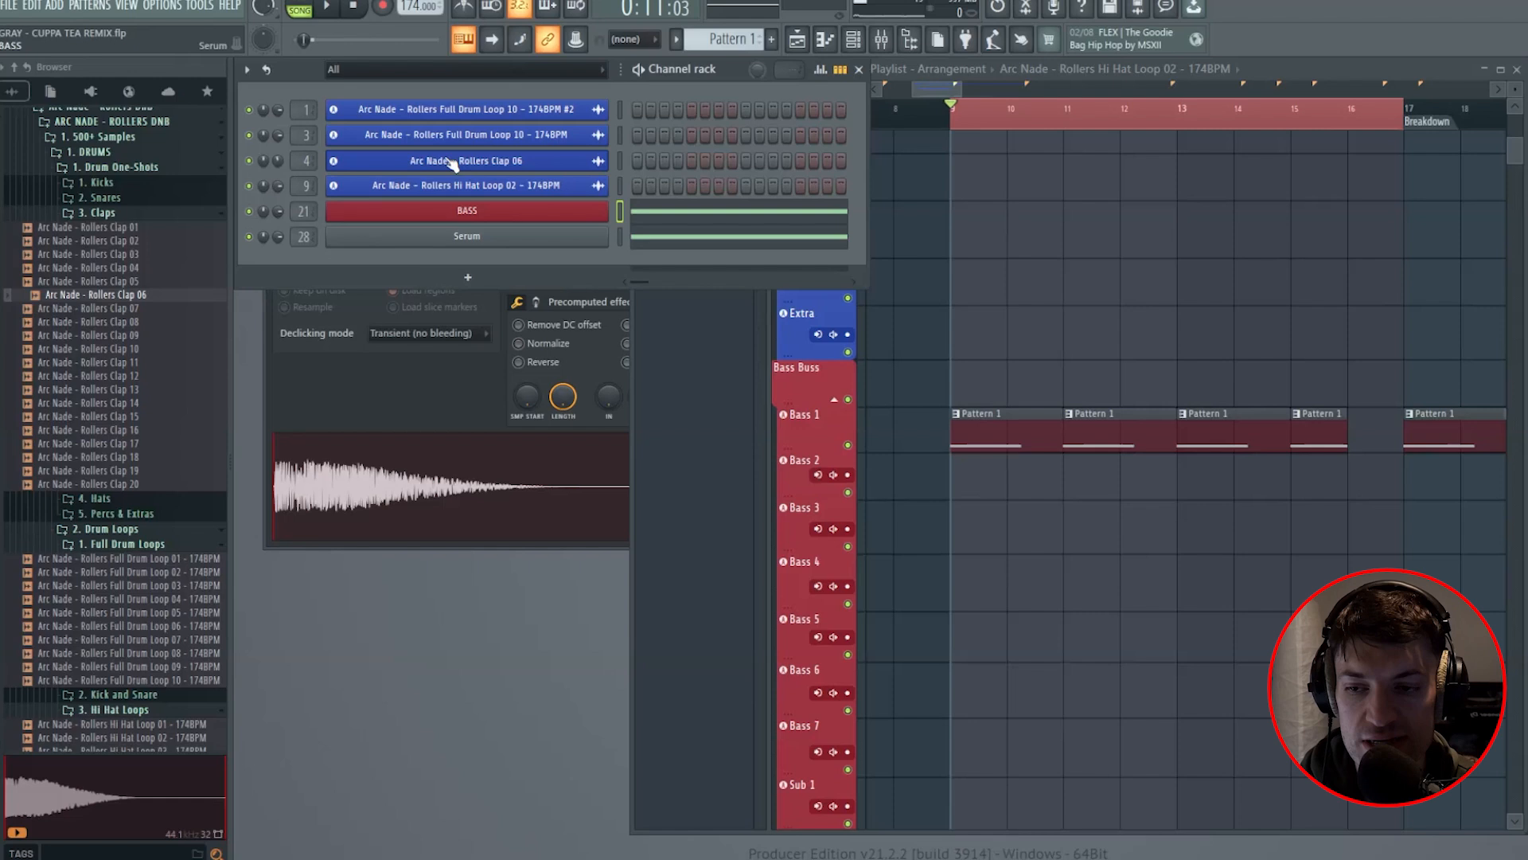
left_click(882, 39)
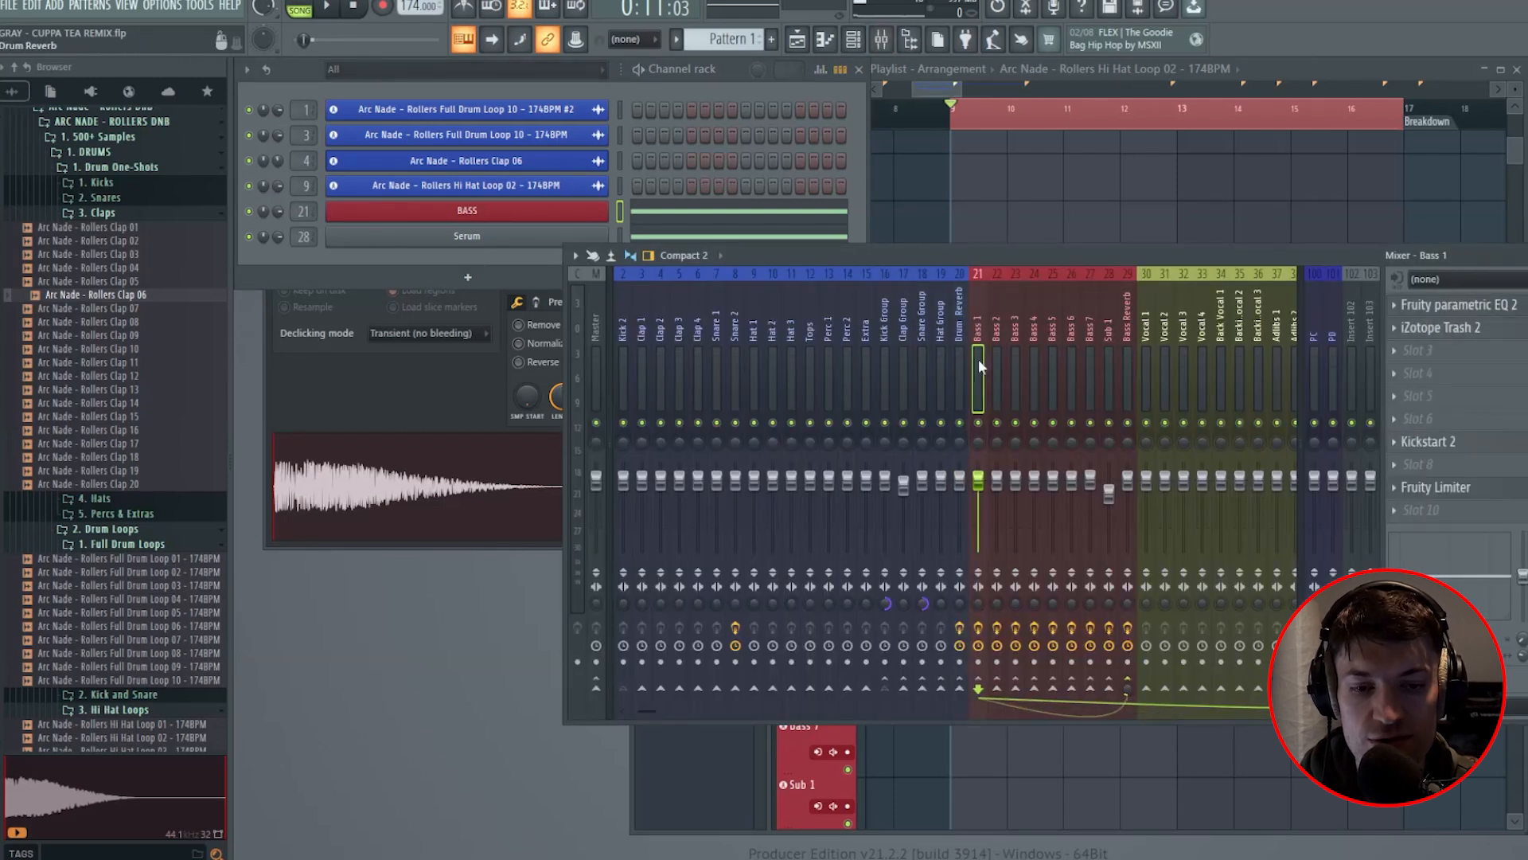
scroll(977, 360, "right", 8)
left_click(1233, 351)
Step: Add a new Serum instrument channel to the channel rack
left_click(468, 277)
left_click(399, 58)
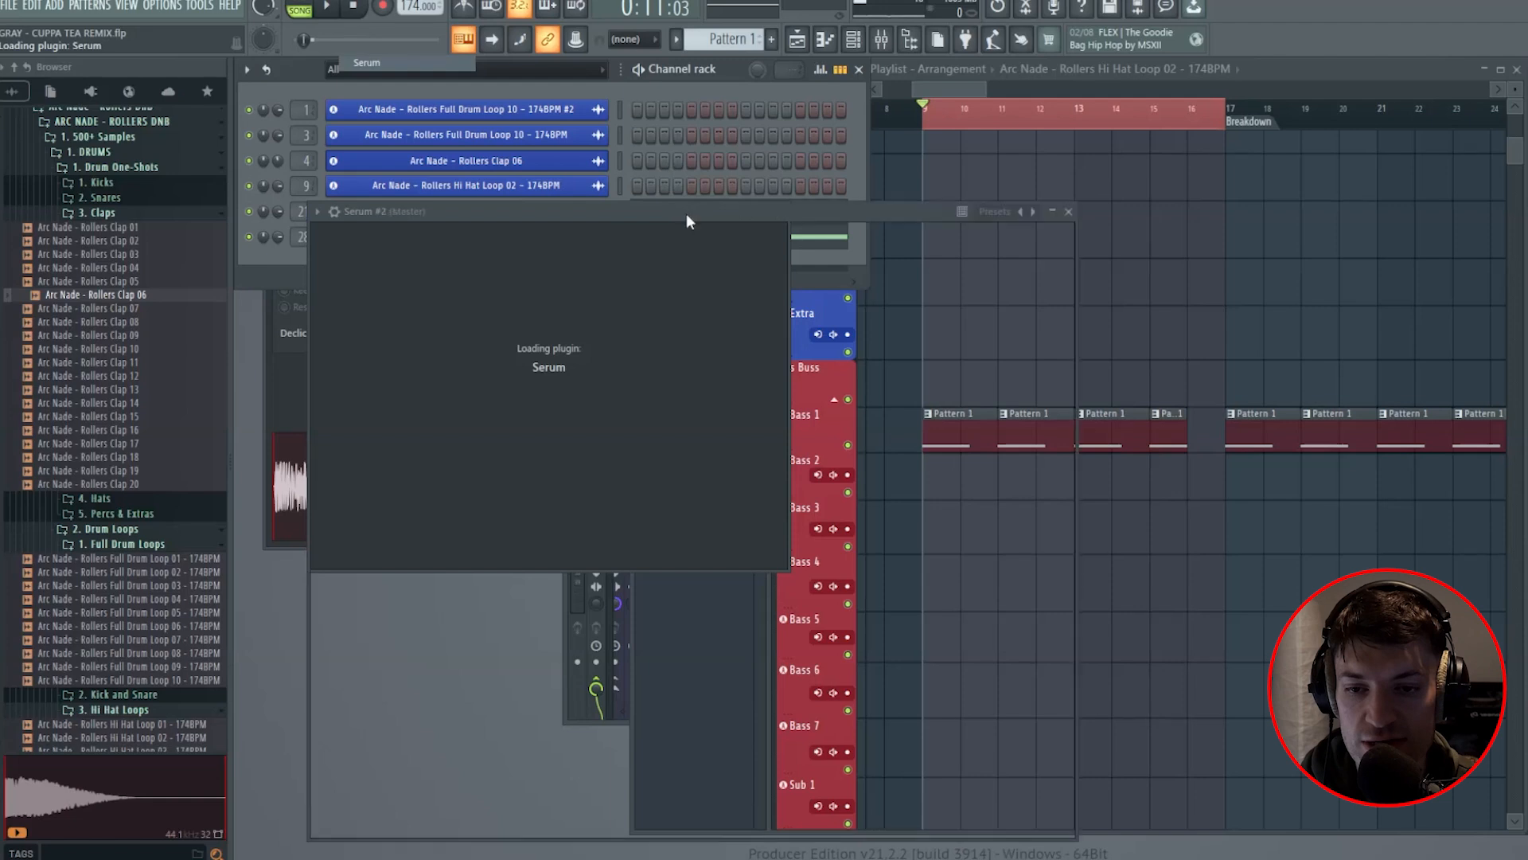
left_click(646, 210)
Step: Load the Analog_BD_Sin wavetable in oscillator A, set its octave to -2 and turn its level down
mouse_move(641, 233)
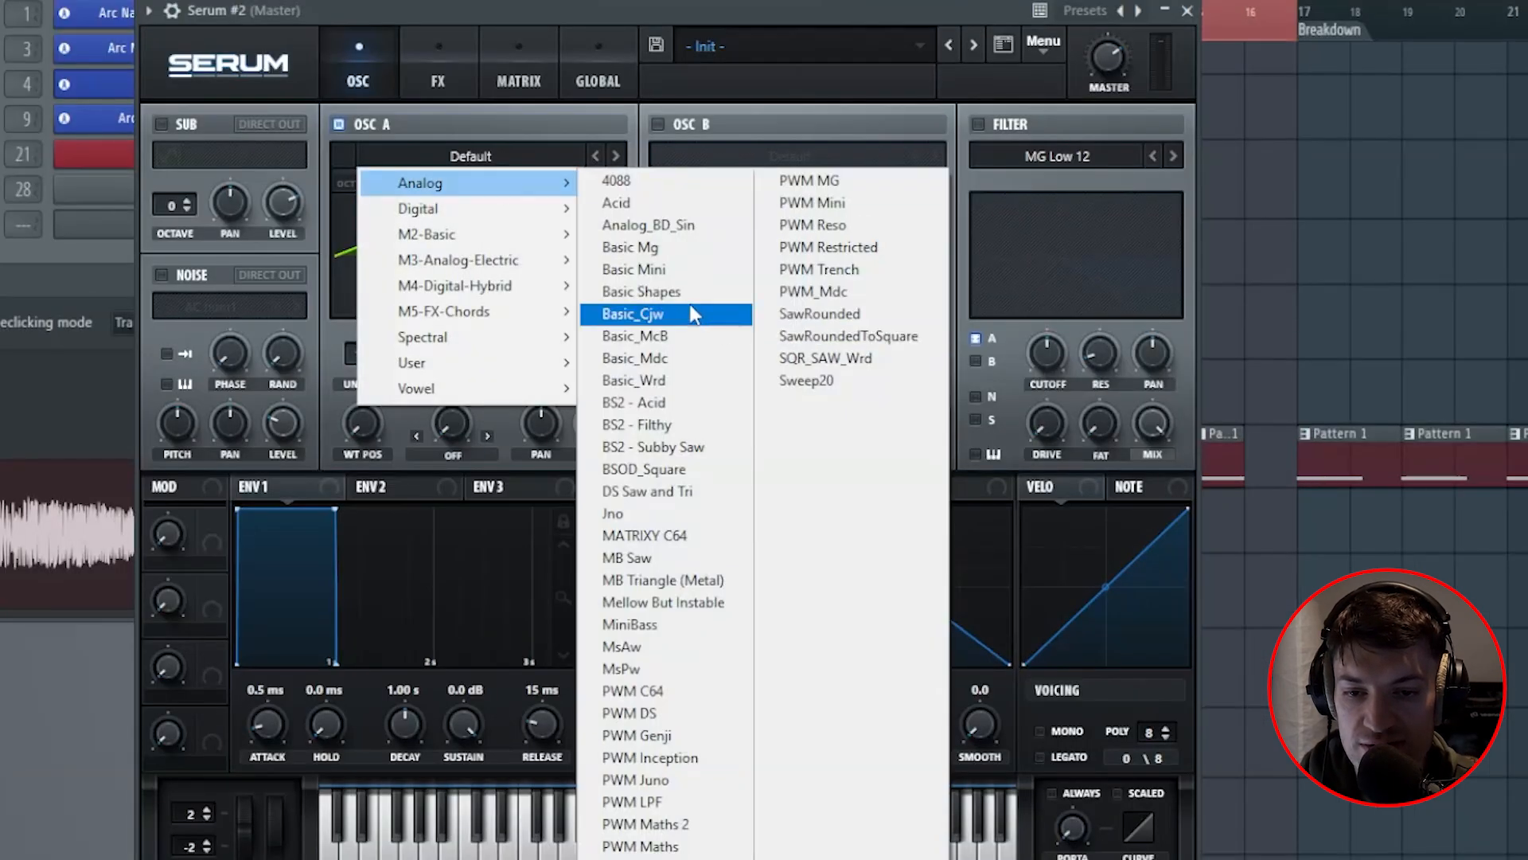
left_click(702, 231)
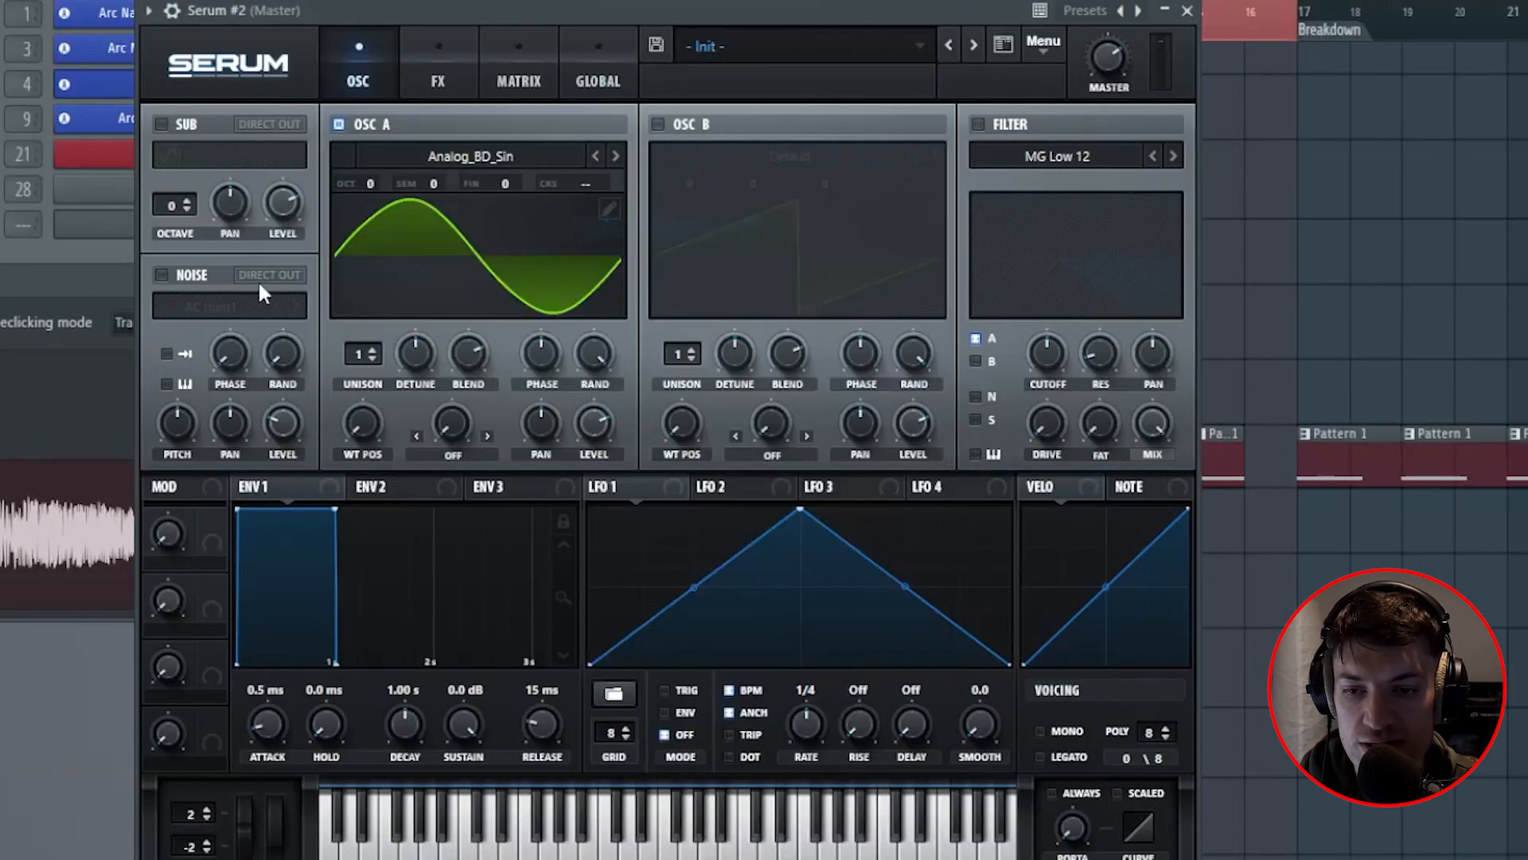
left_click_drag(367, 188, 342, 236)
left_click_drag(595, 422, 502, 700)
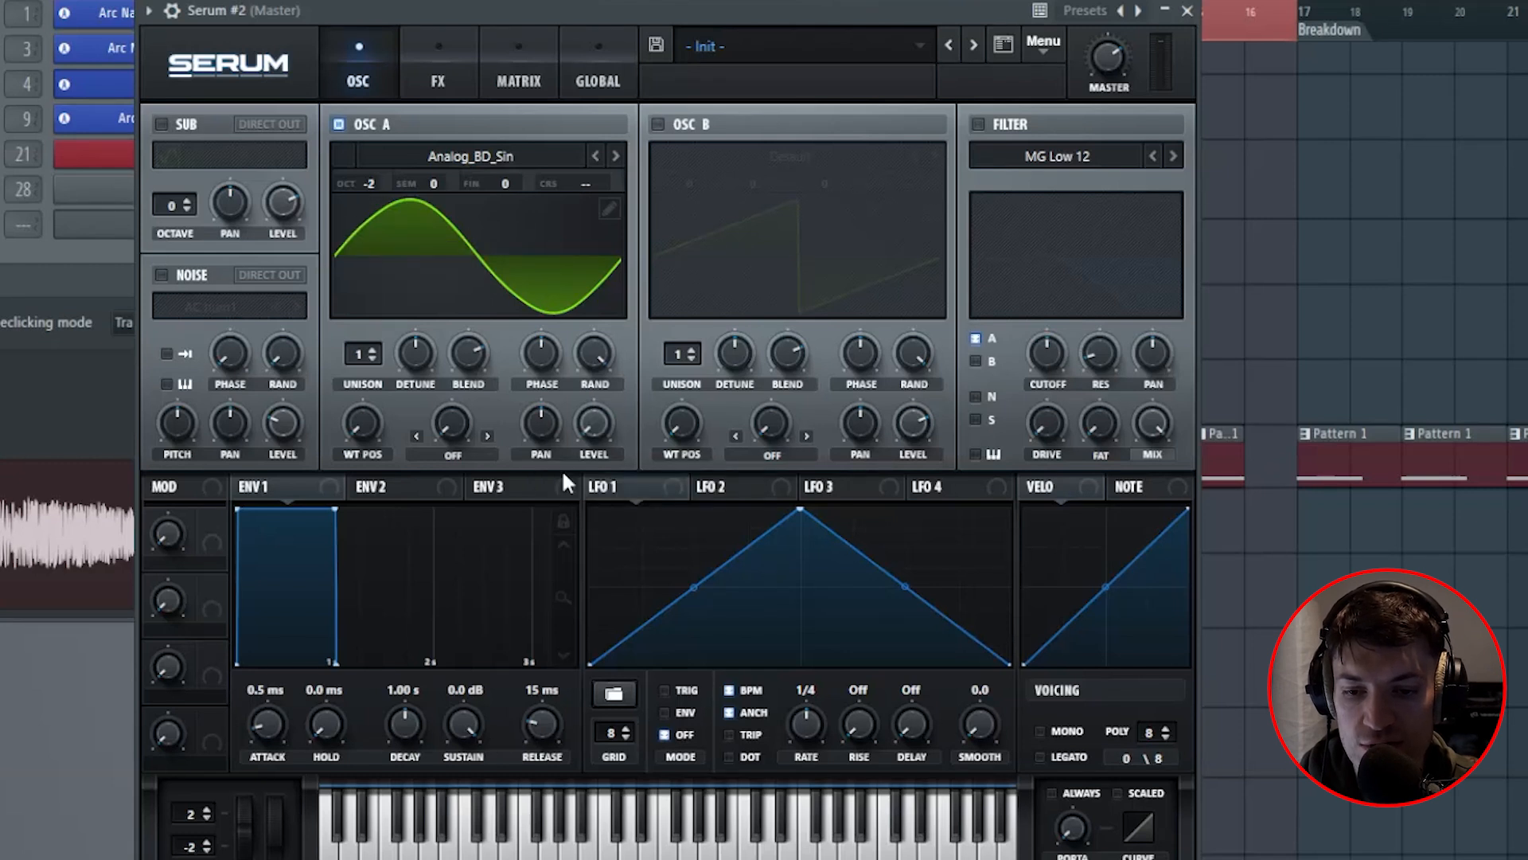
left_click(629, 481)
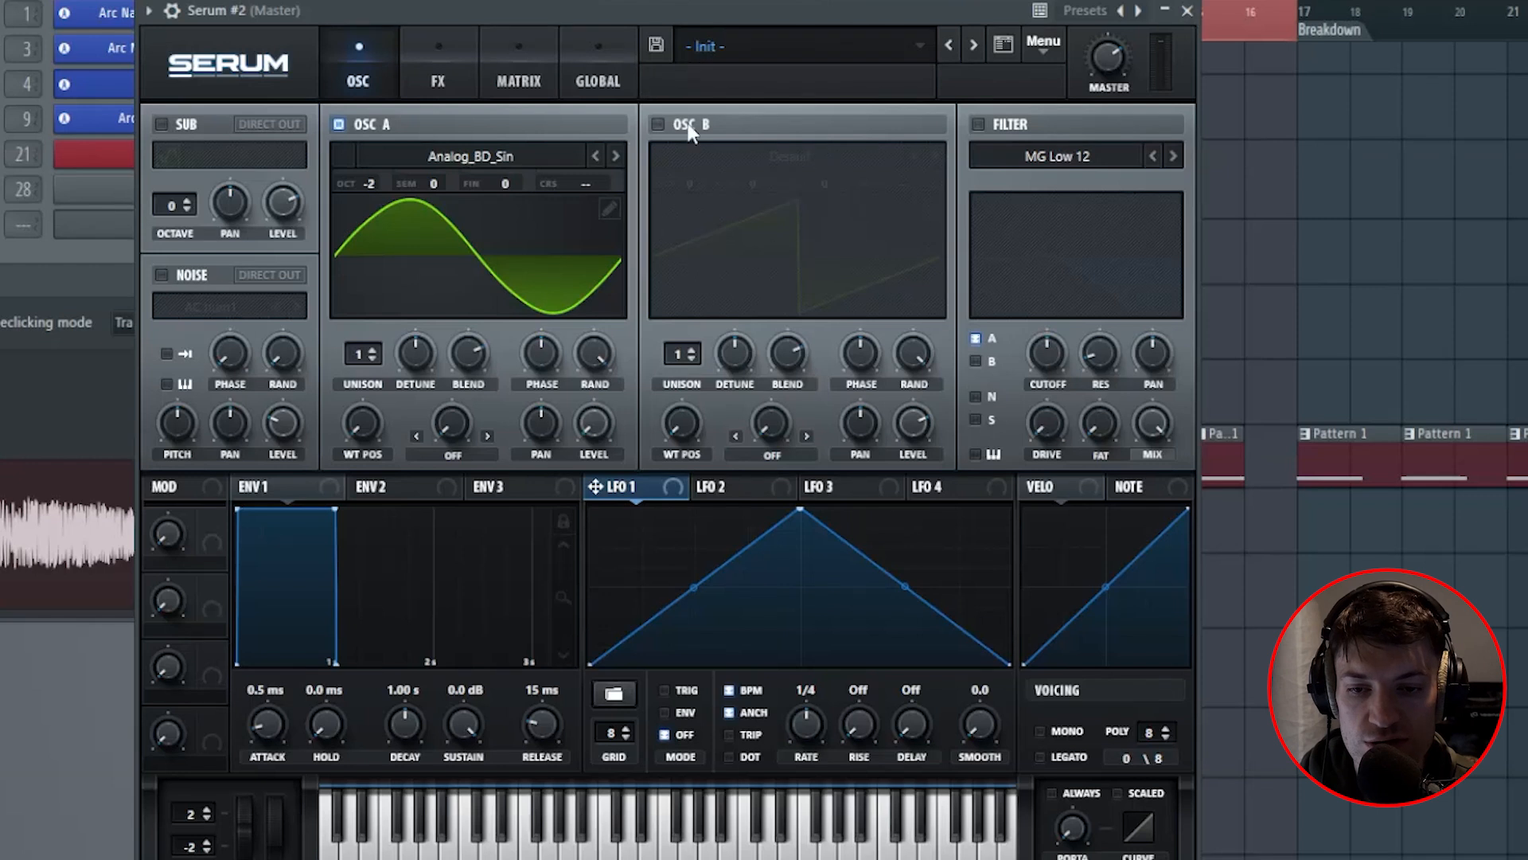
Step: Enable oscillator B with the Basic Shapes wavetable at octave -2 and shift its wavetable position to the triangle shape
left_click(658, 124)
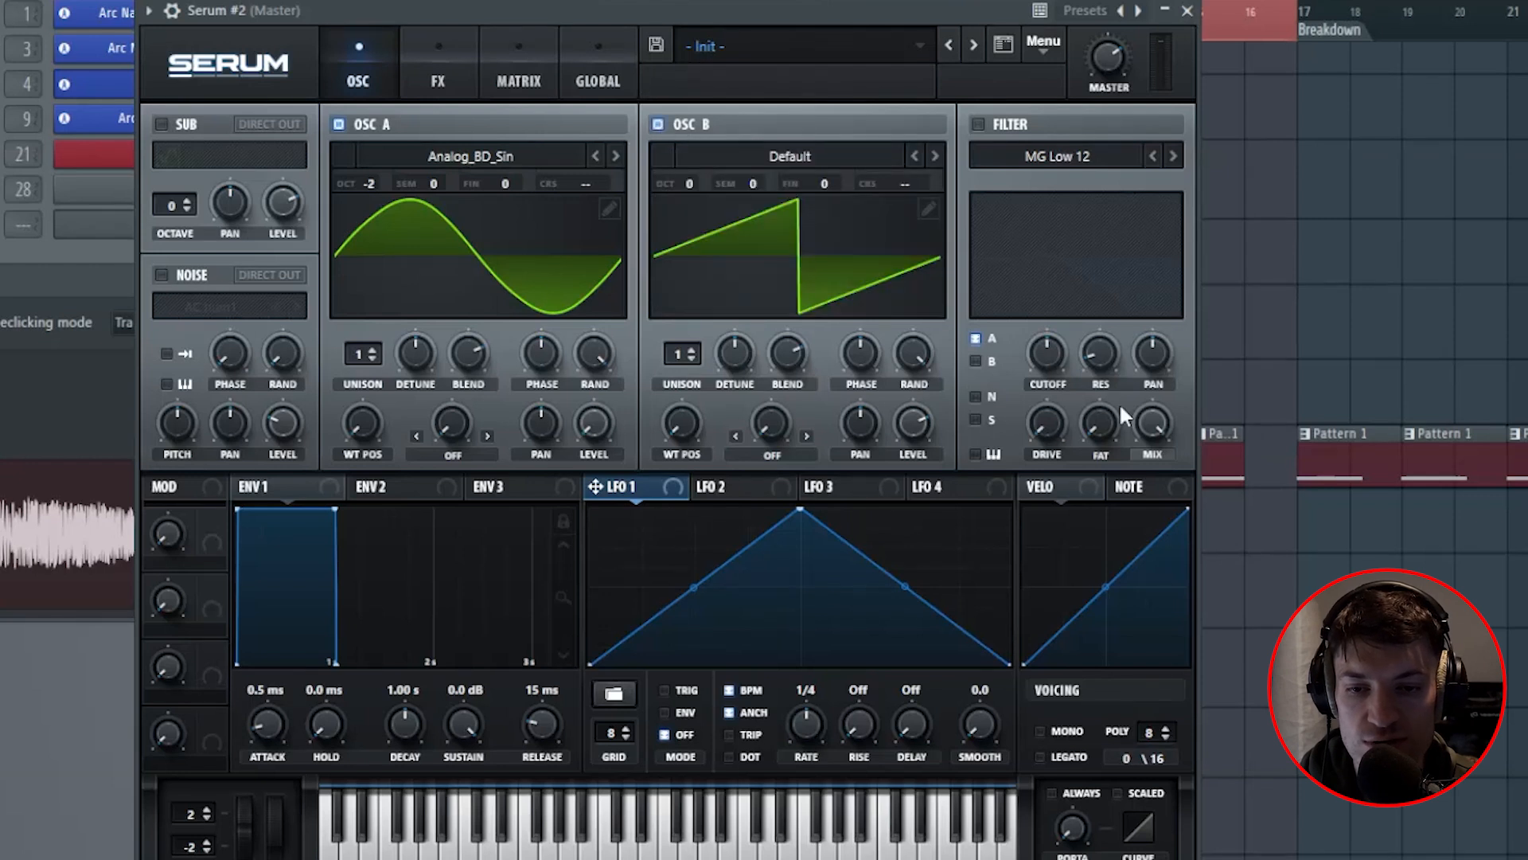
left_click(881, 156)
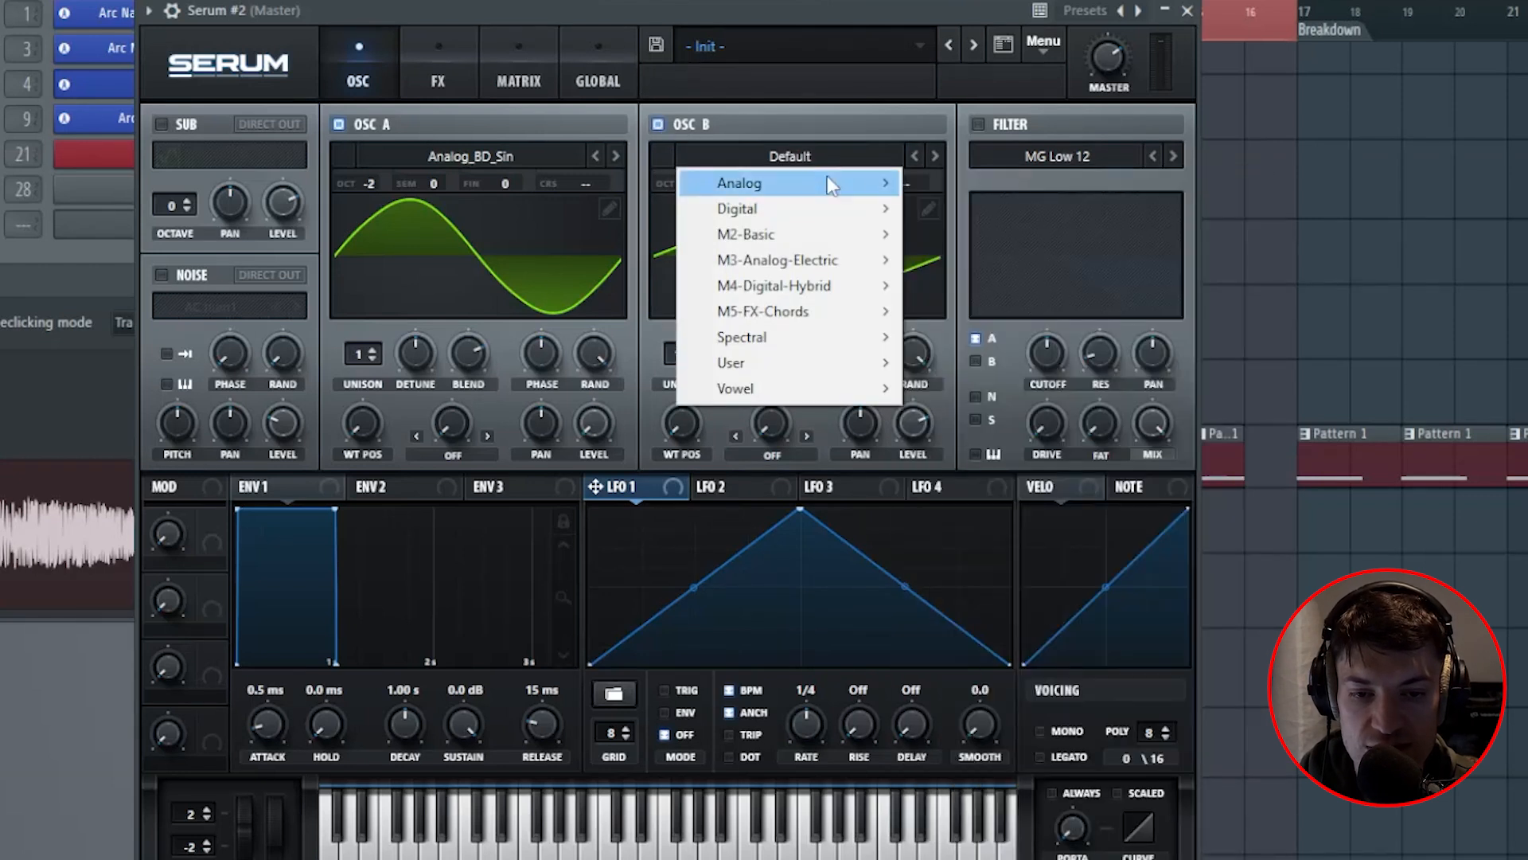
mouse_move(828, 182)
left_click(1031, 293)
left_click_drag(704, 178, 684, 237)
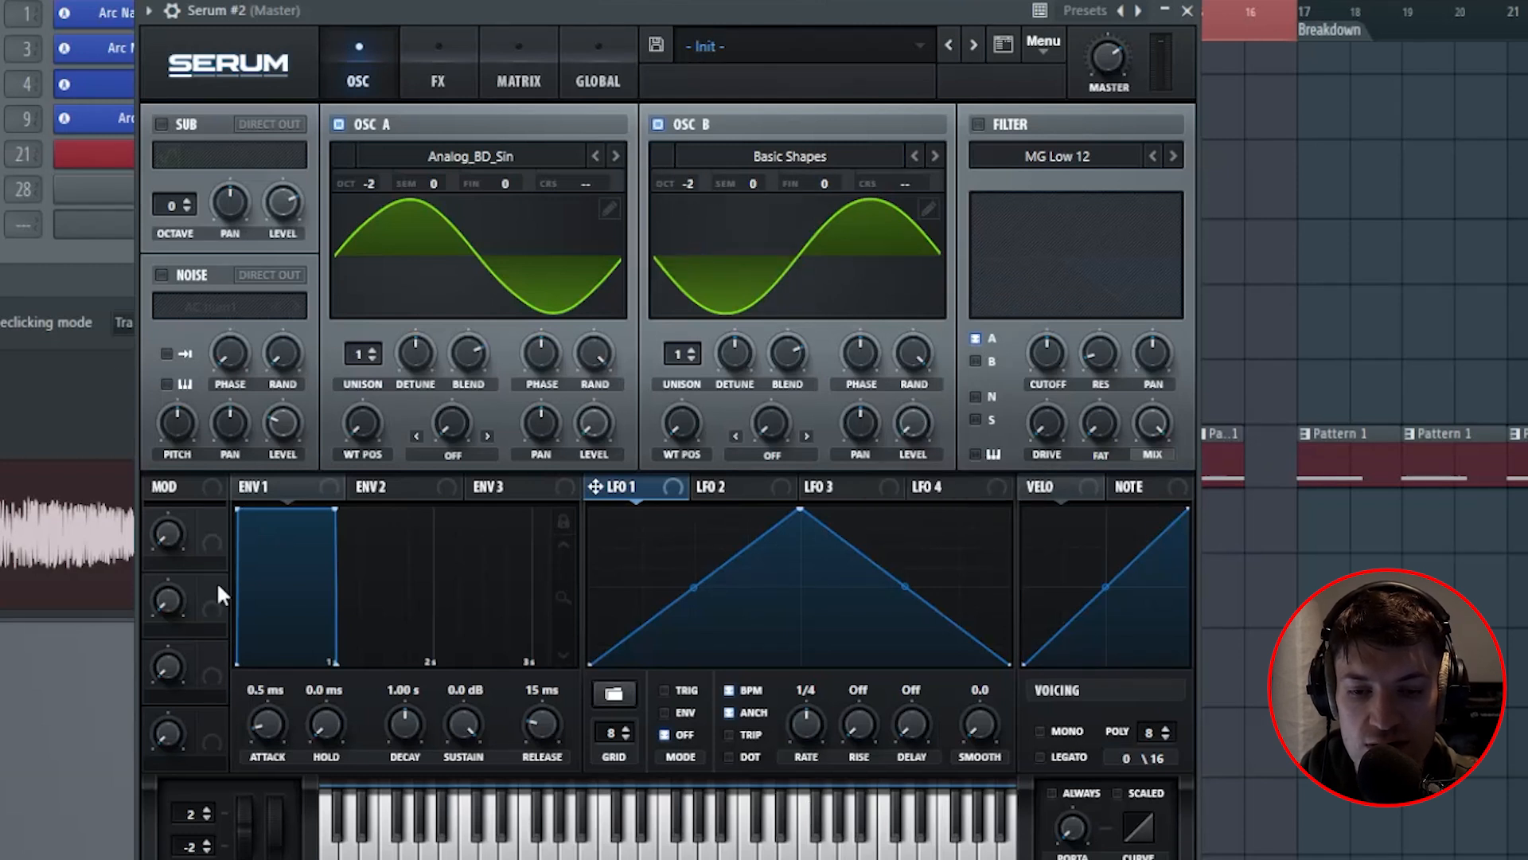
mouse_move(686, 424)
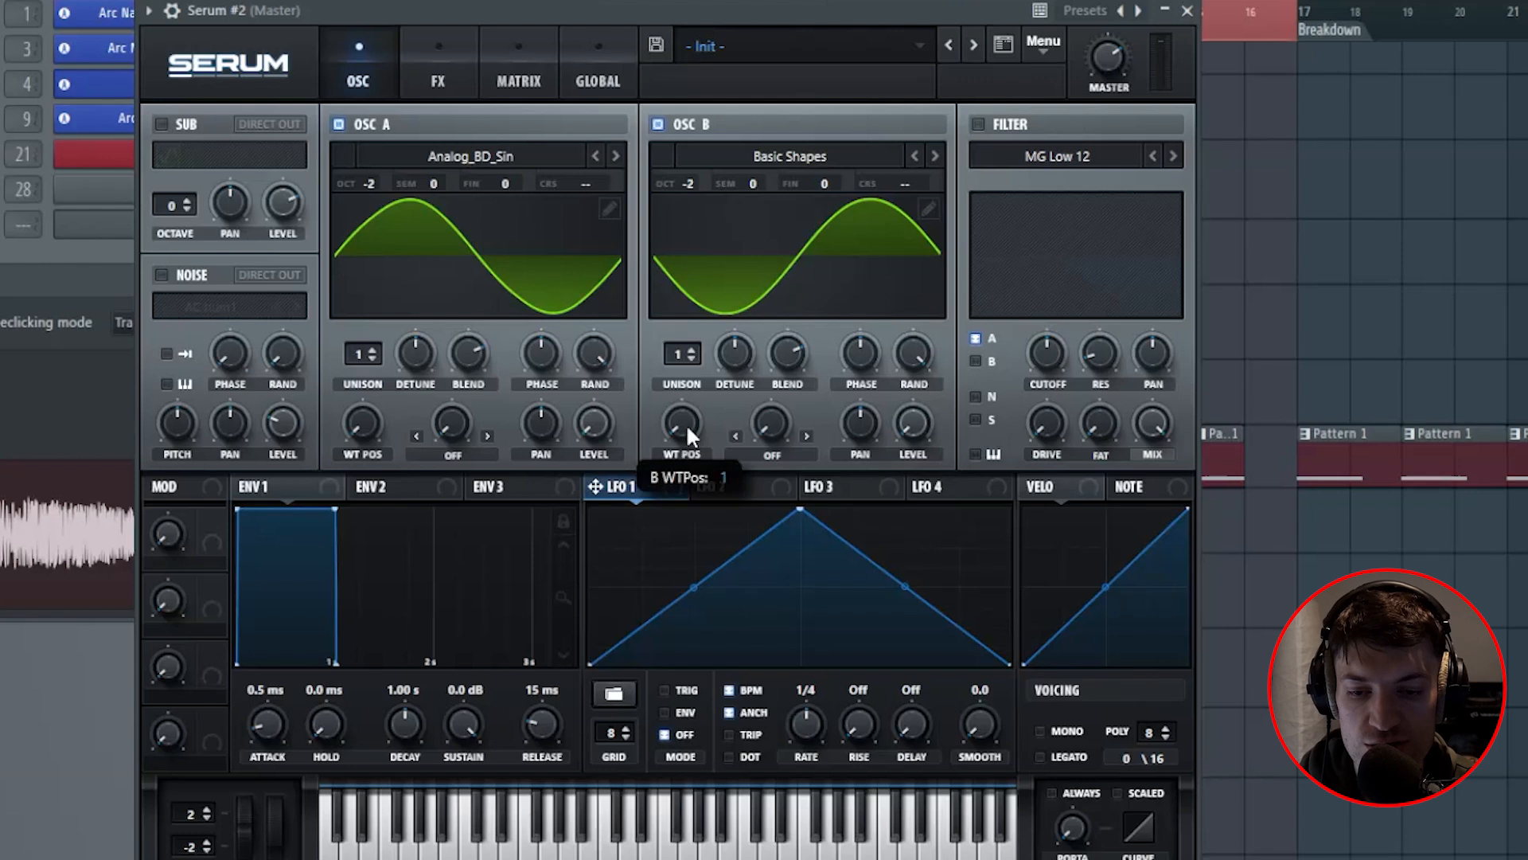
left_click_drag(691, 419, 721, 384)
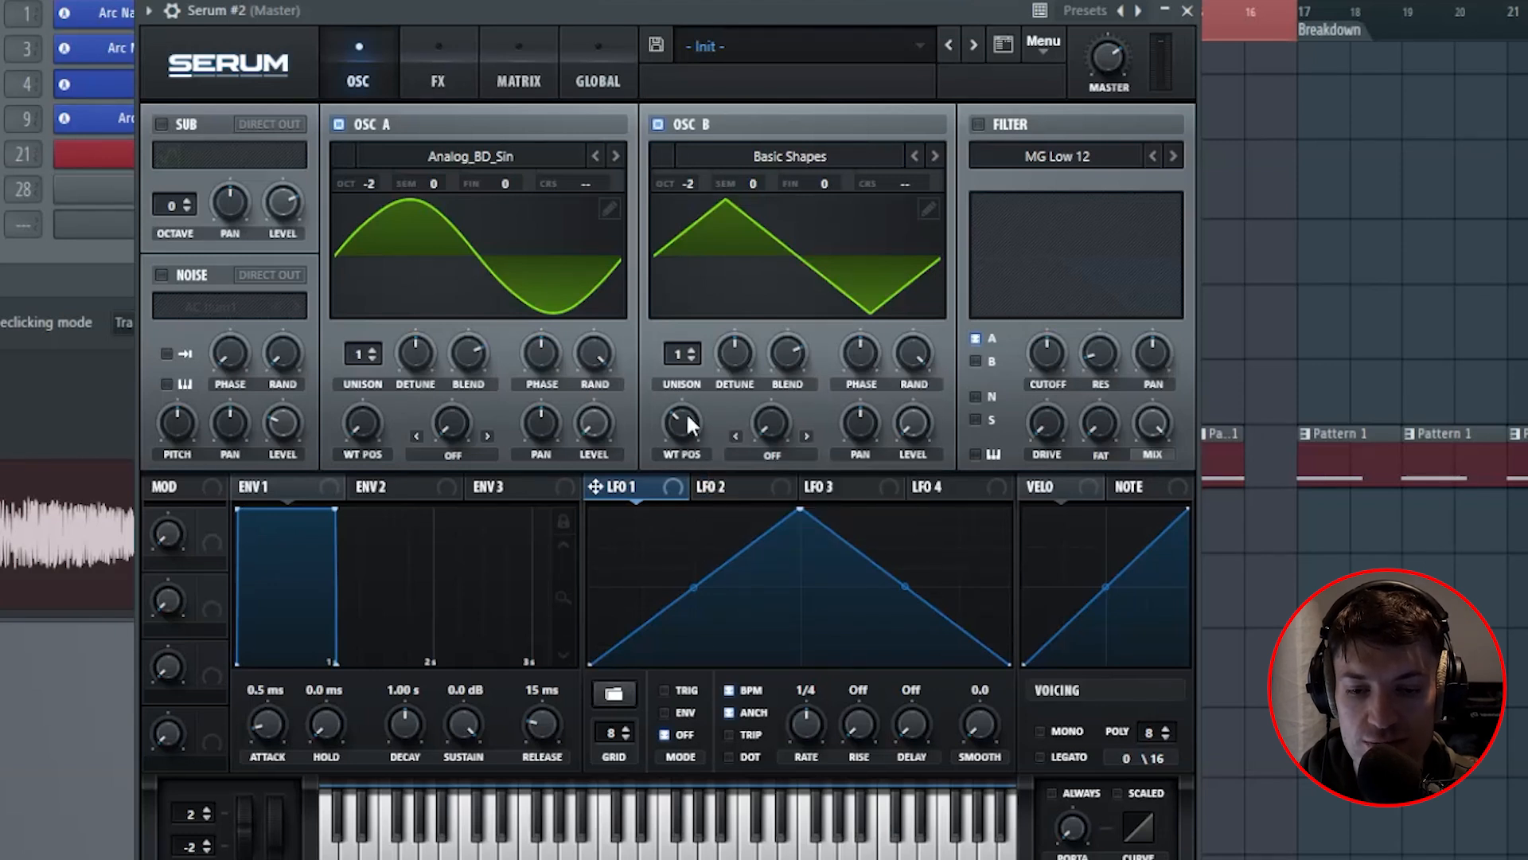
Step: Enable the sub oscillator at octave -2 and the noise oscillator with ARP pink noise at 0% level
left_click(162, 124)
left_click_drag(173, 212, 160, 225)
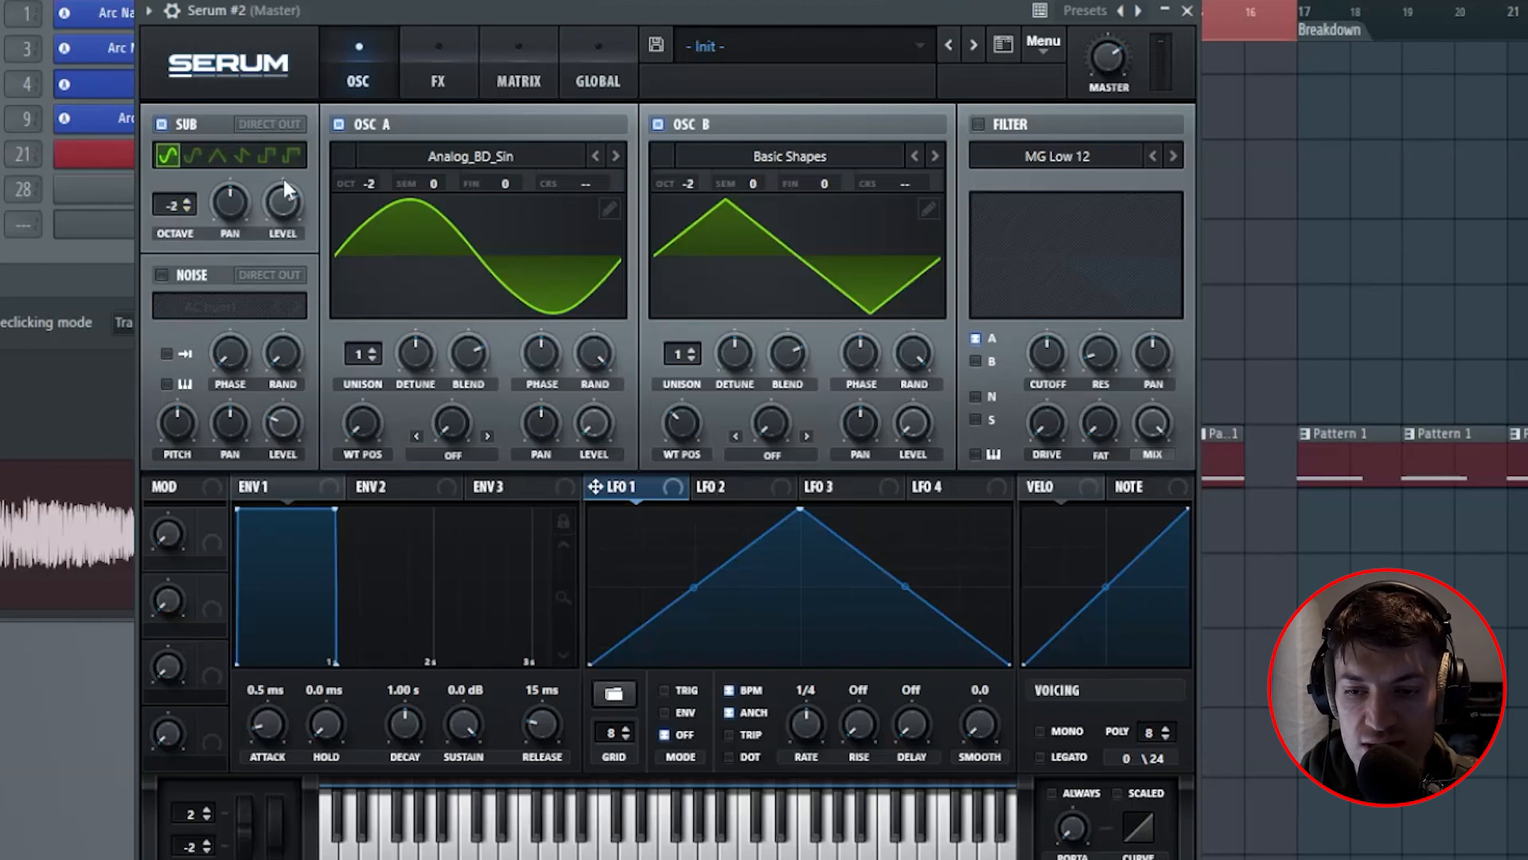
left_click(161, 275)
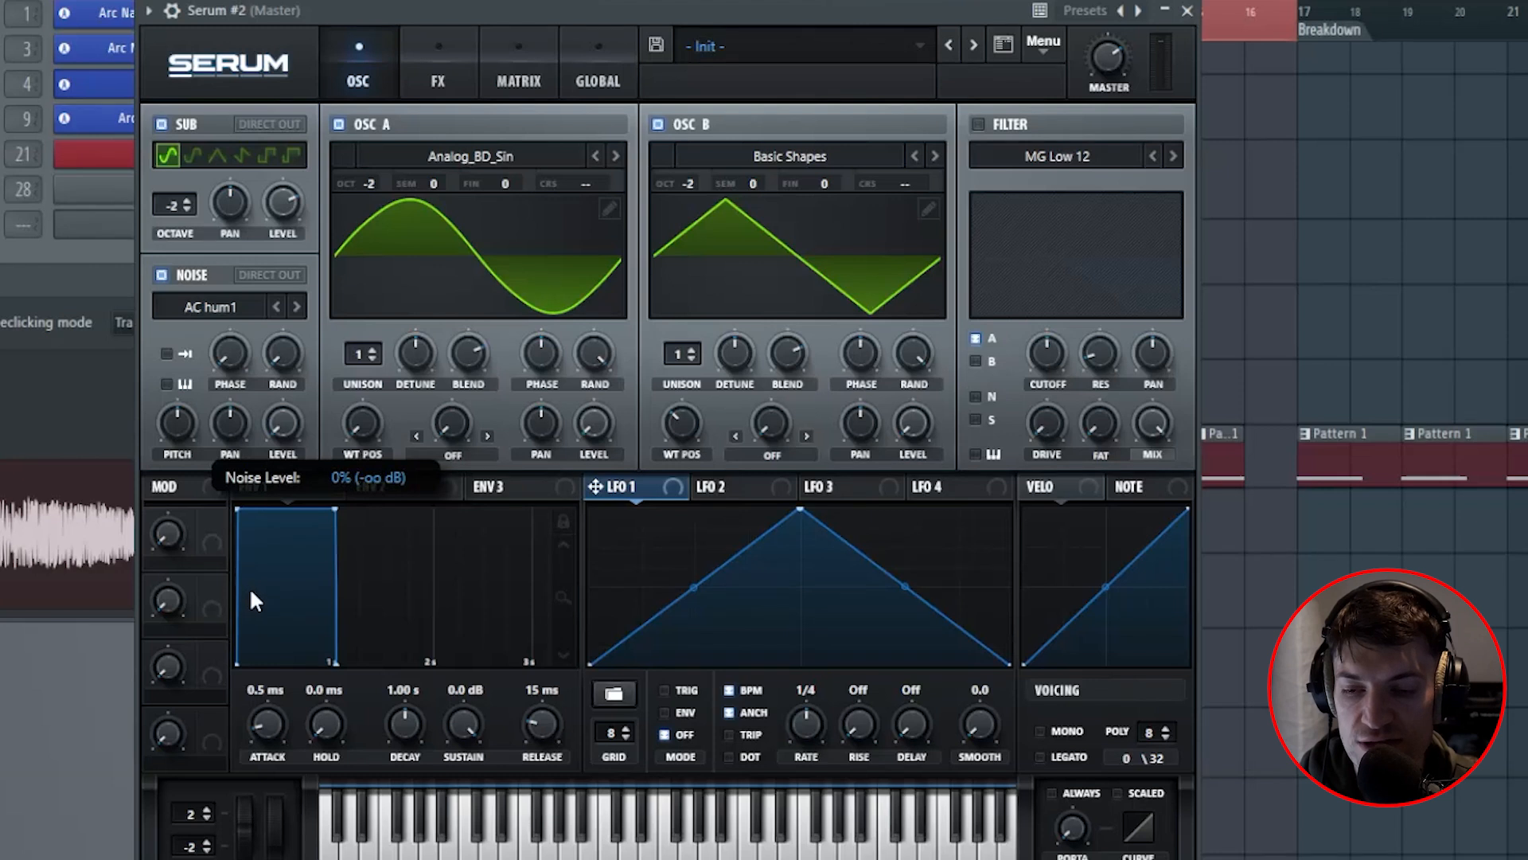
left_click(230, 311)
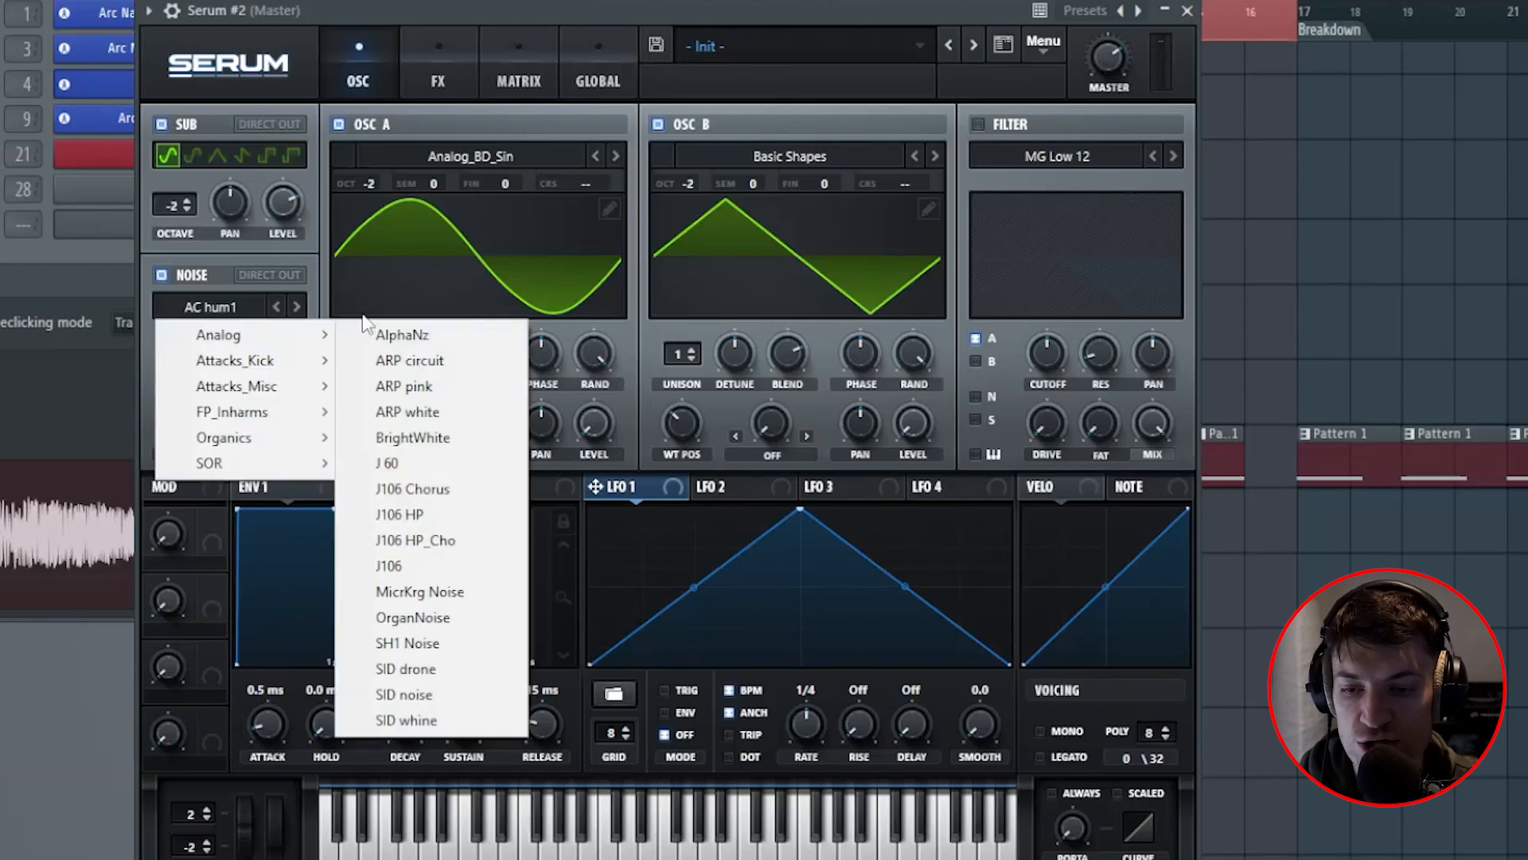
left_click(404, 387)
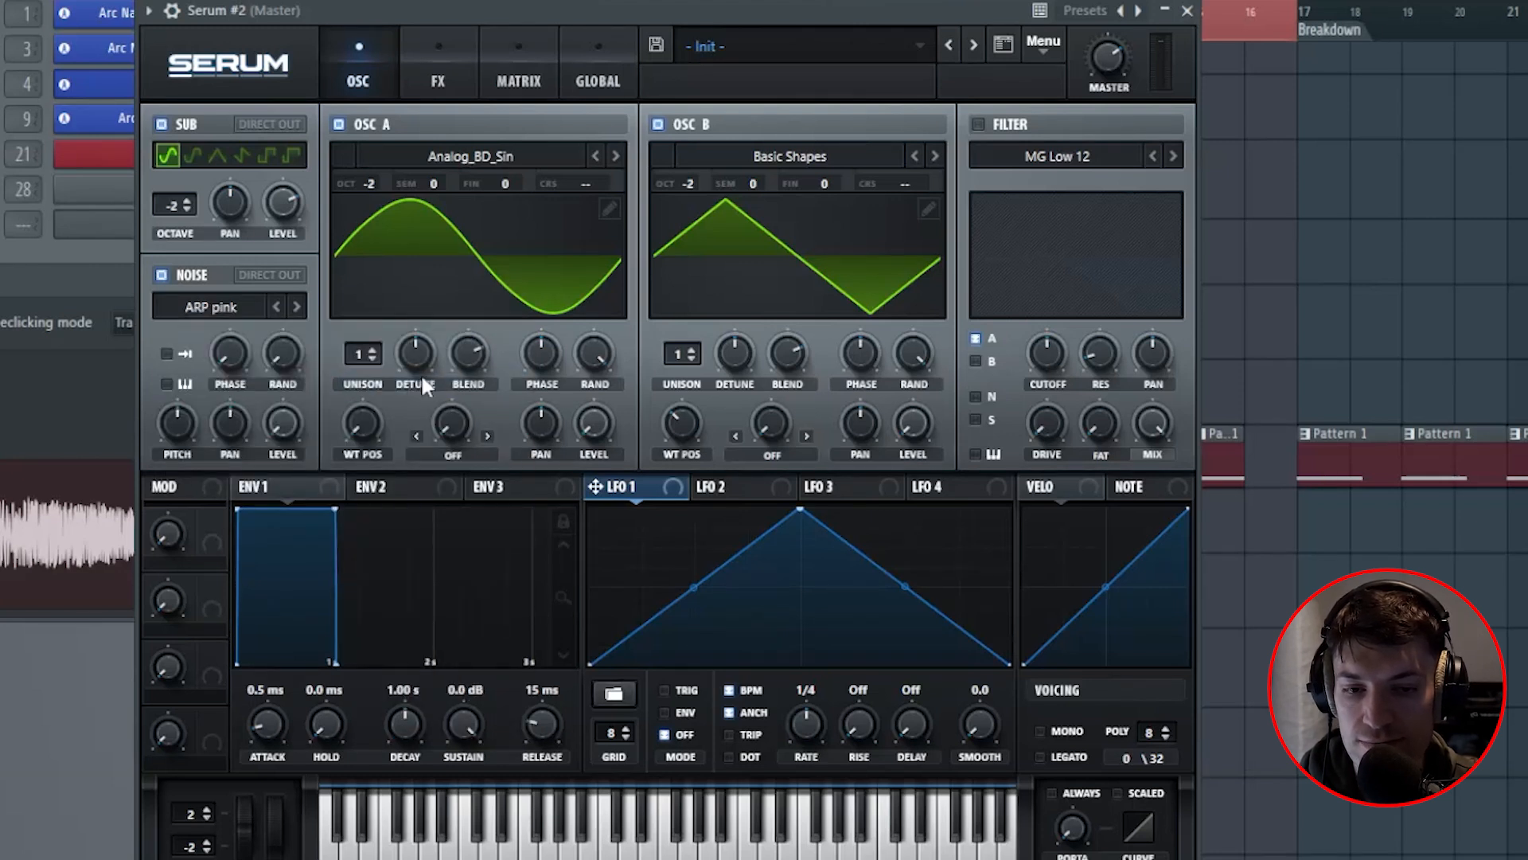
Step: Enable the MG Low 12 filter for oscillators A and B, with a low cutoff and raised drive and fat
left_click(978, 124)
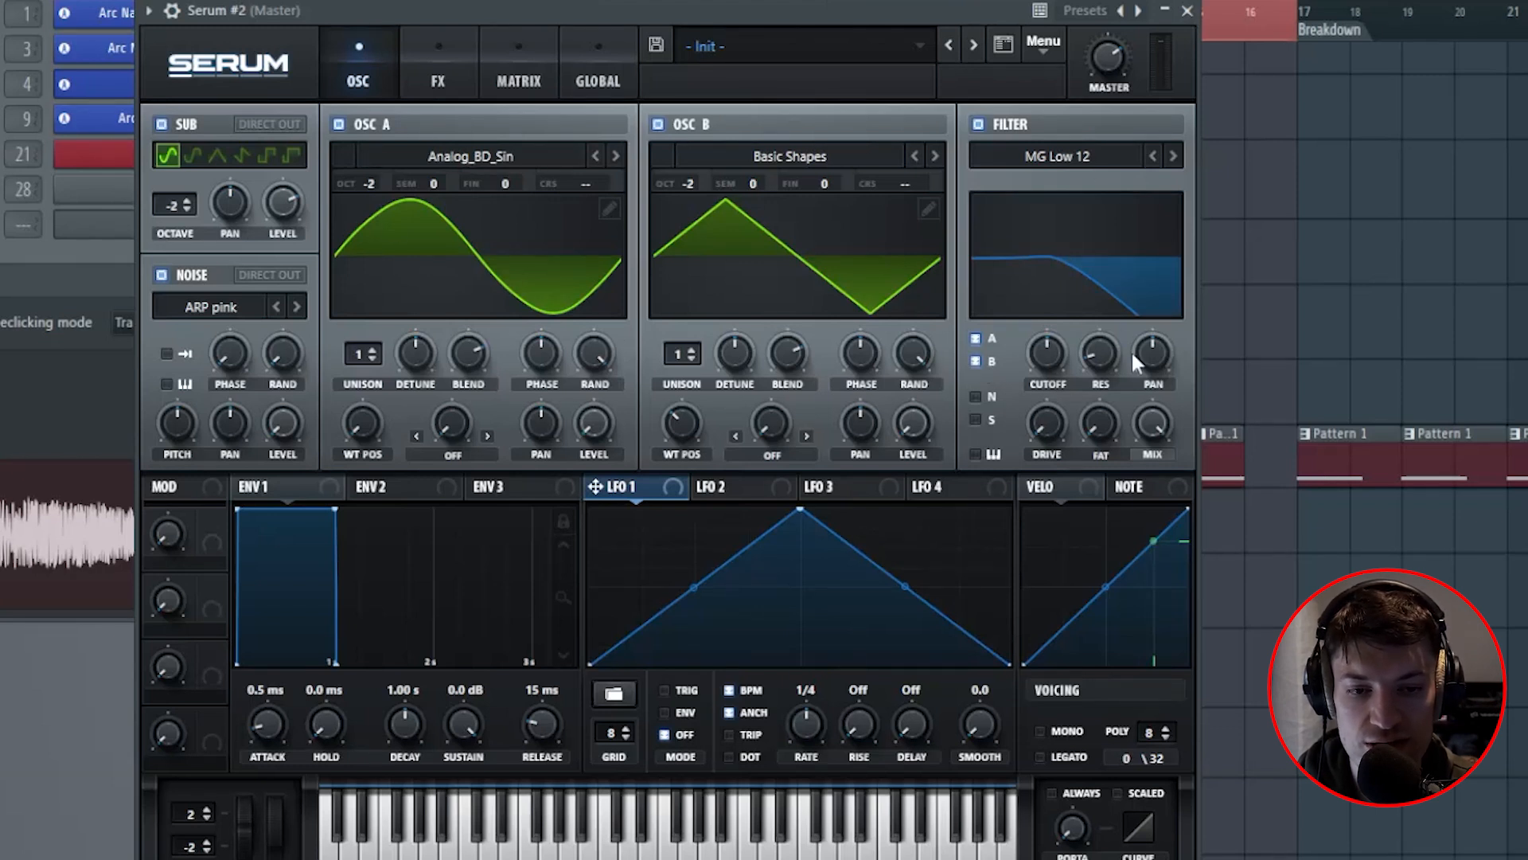
left_click_drag(1058, 340, 1027, 573)
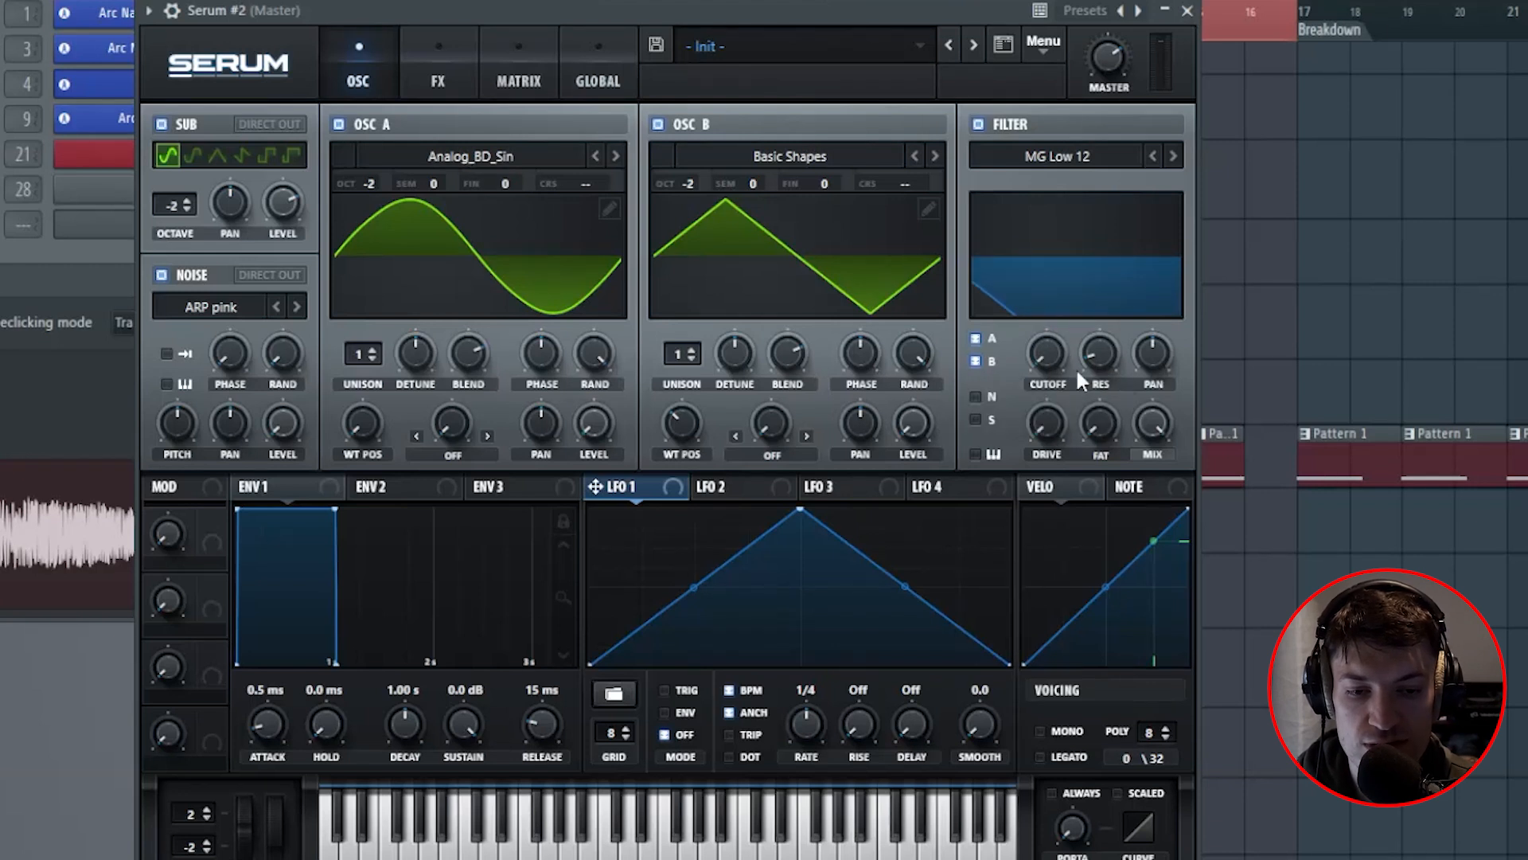
left_click_drag(1044, 445, 1095, 32)
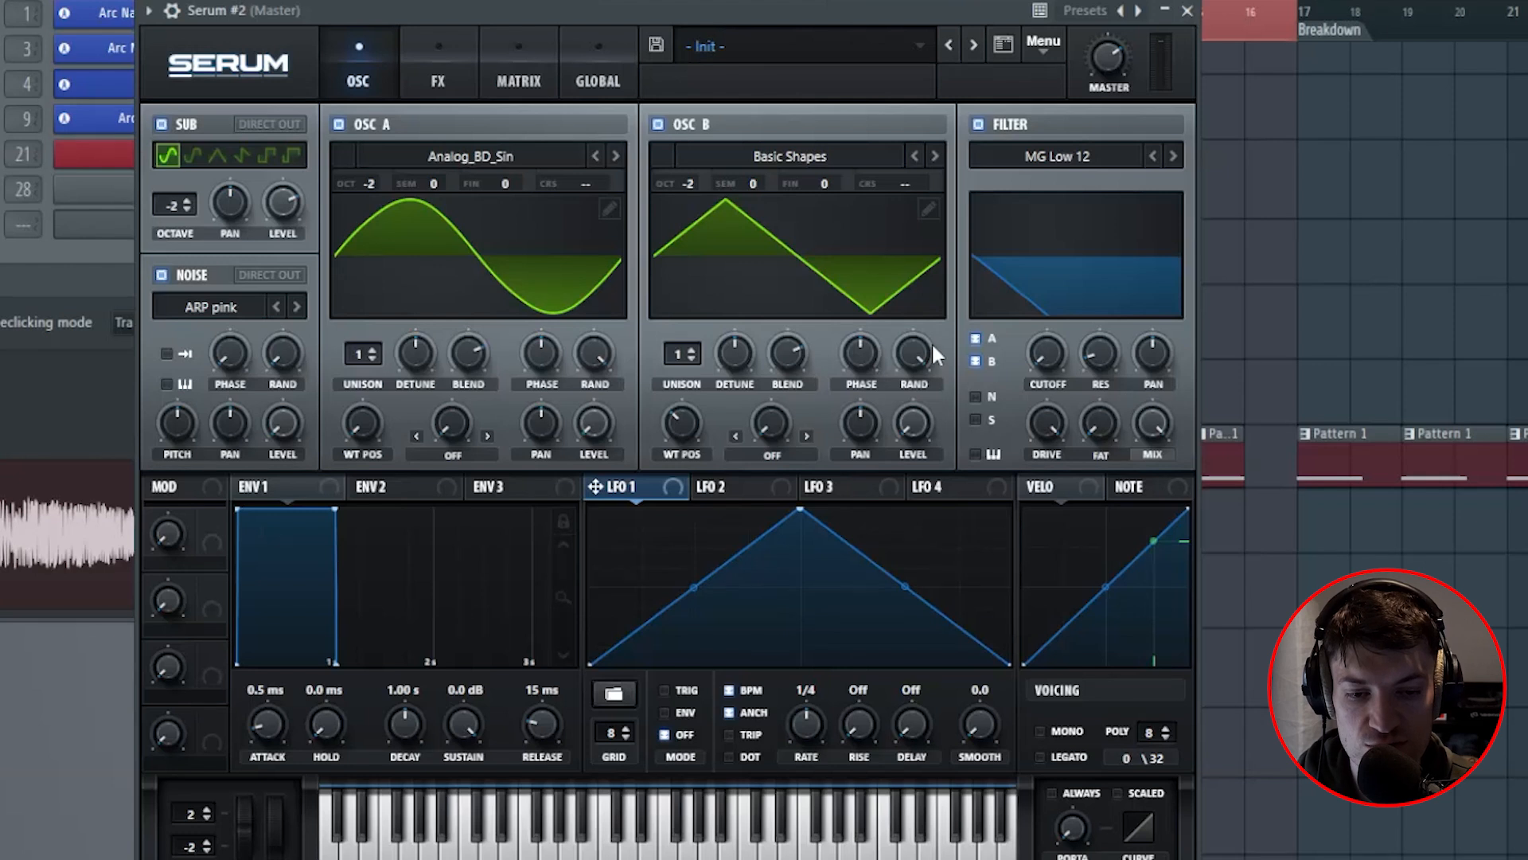
left_click_drag(1100, 430, 1143, 343)
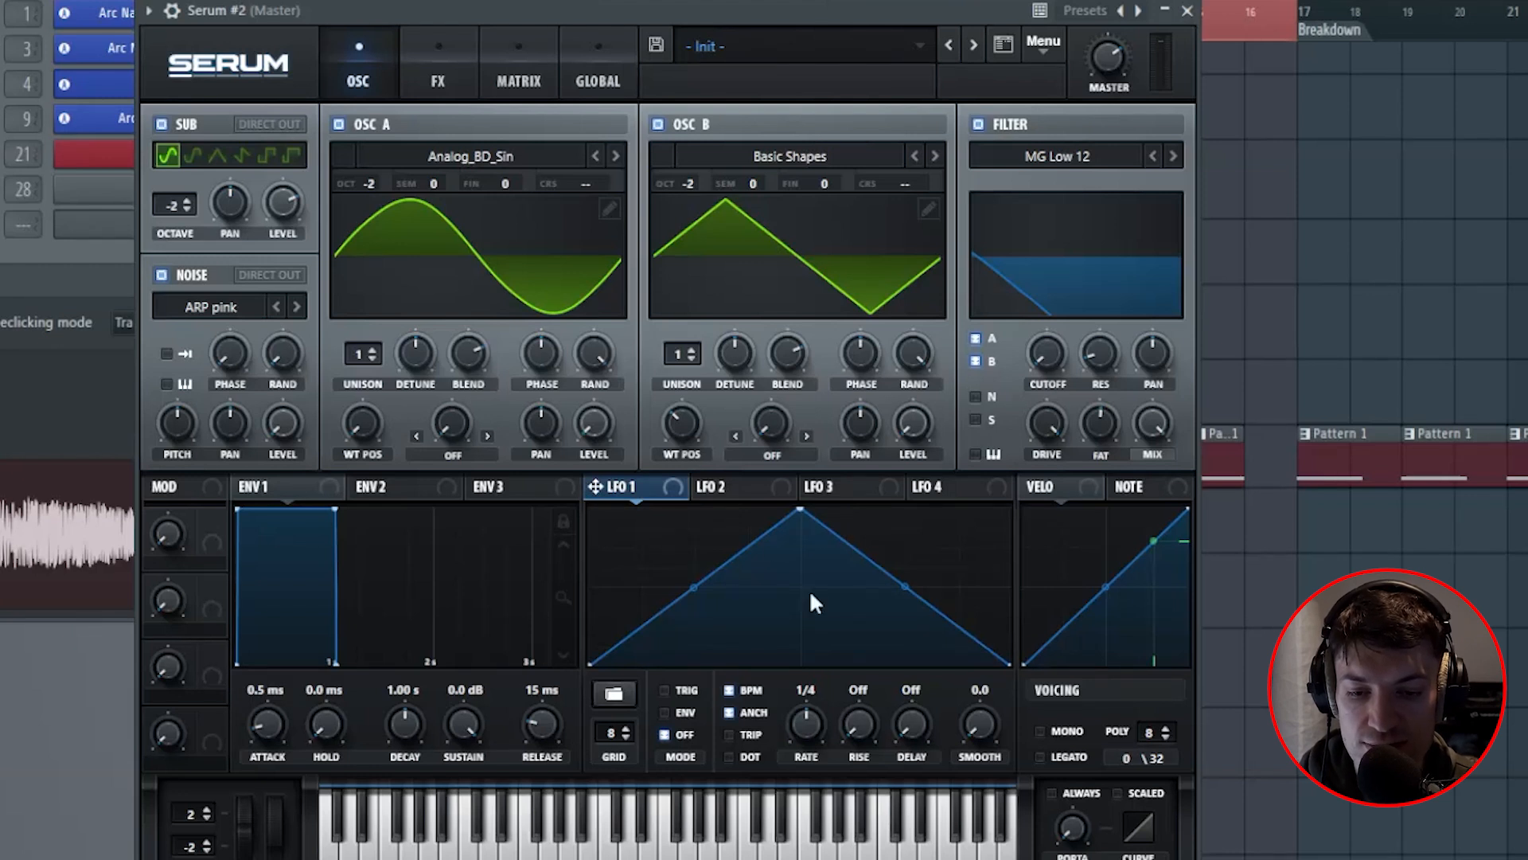
Step: Reshape LFO 1 into a flat-topped curve with a steep rise and fall, in ENV mode at a 2 bar rate
left_click_drag(801, 512, 613, 510)
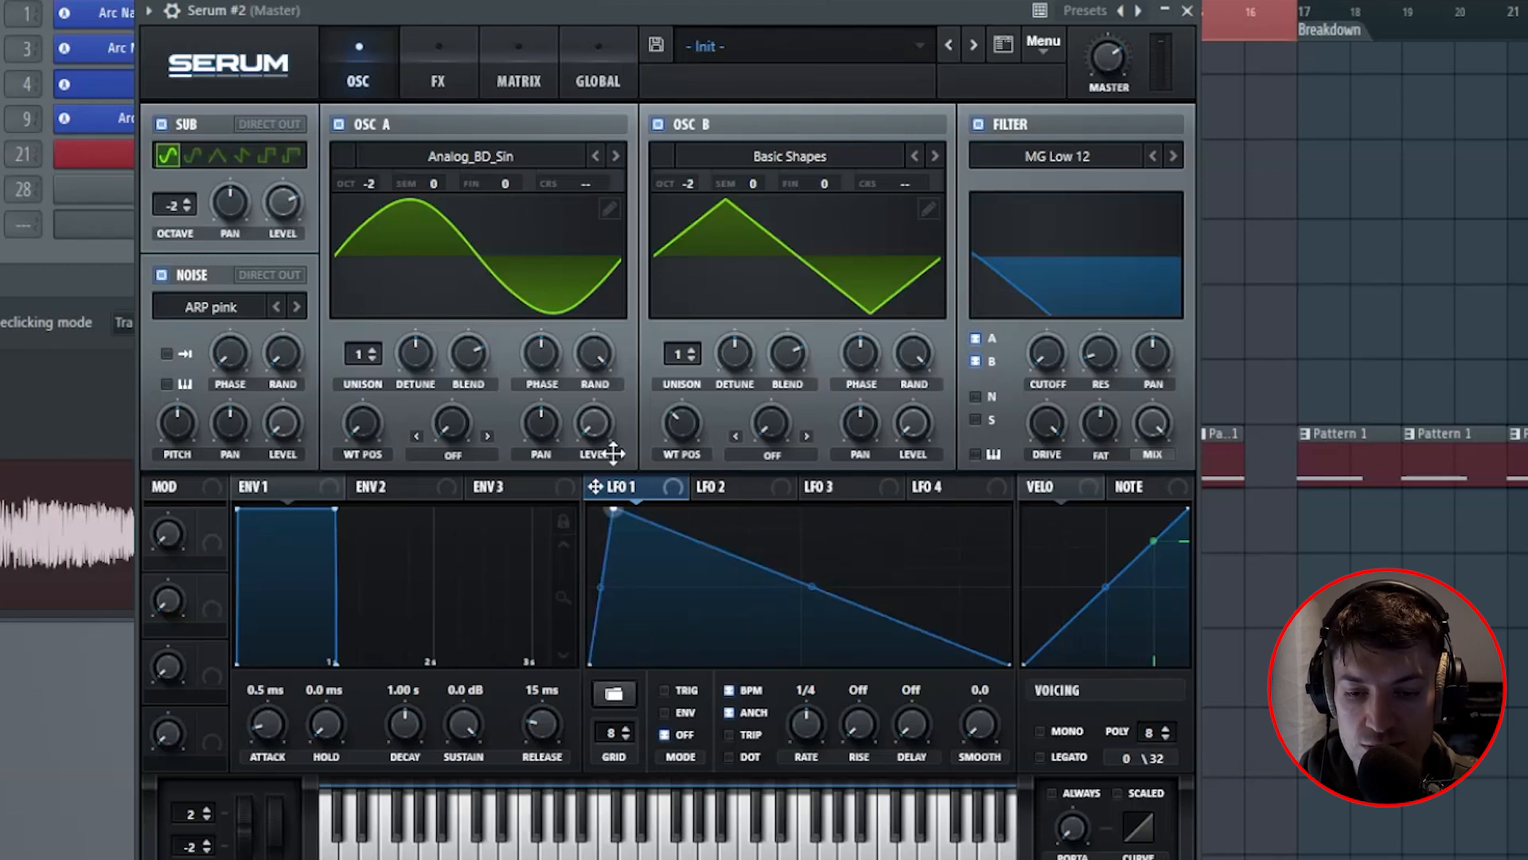
double_click(830, 597)
left_click_drag(829, 597, 953, 509)
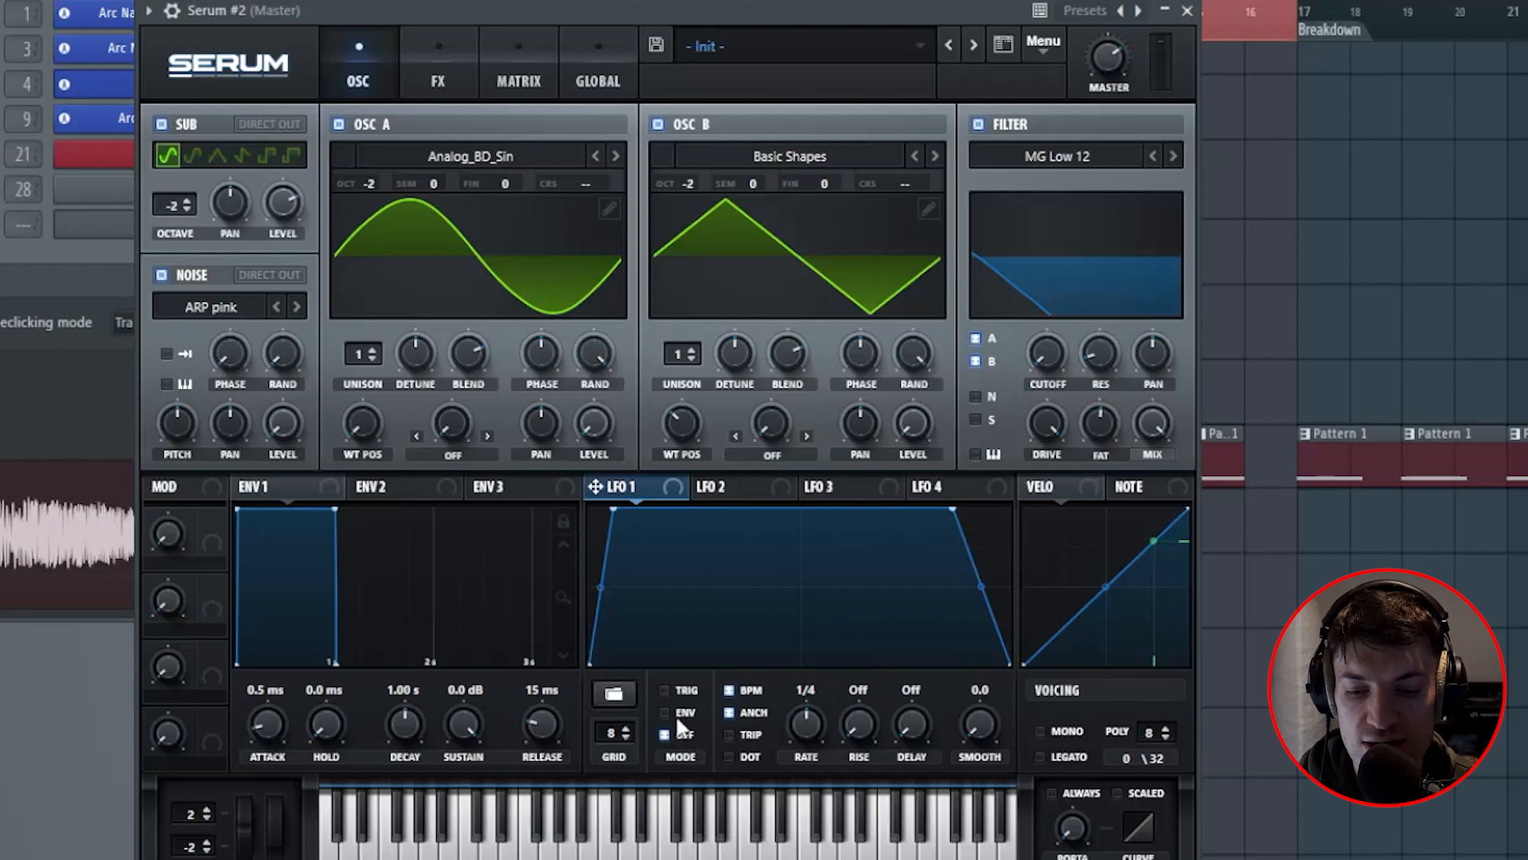
left_click_drag(808, 719, 805, 725)
Step: Assign LFO 1 to the levels of oscillator A, oscillator B and noise and to the filter cutoff, and steepen its initial rise
left_click_drag(633, 485, 594, 423)
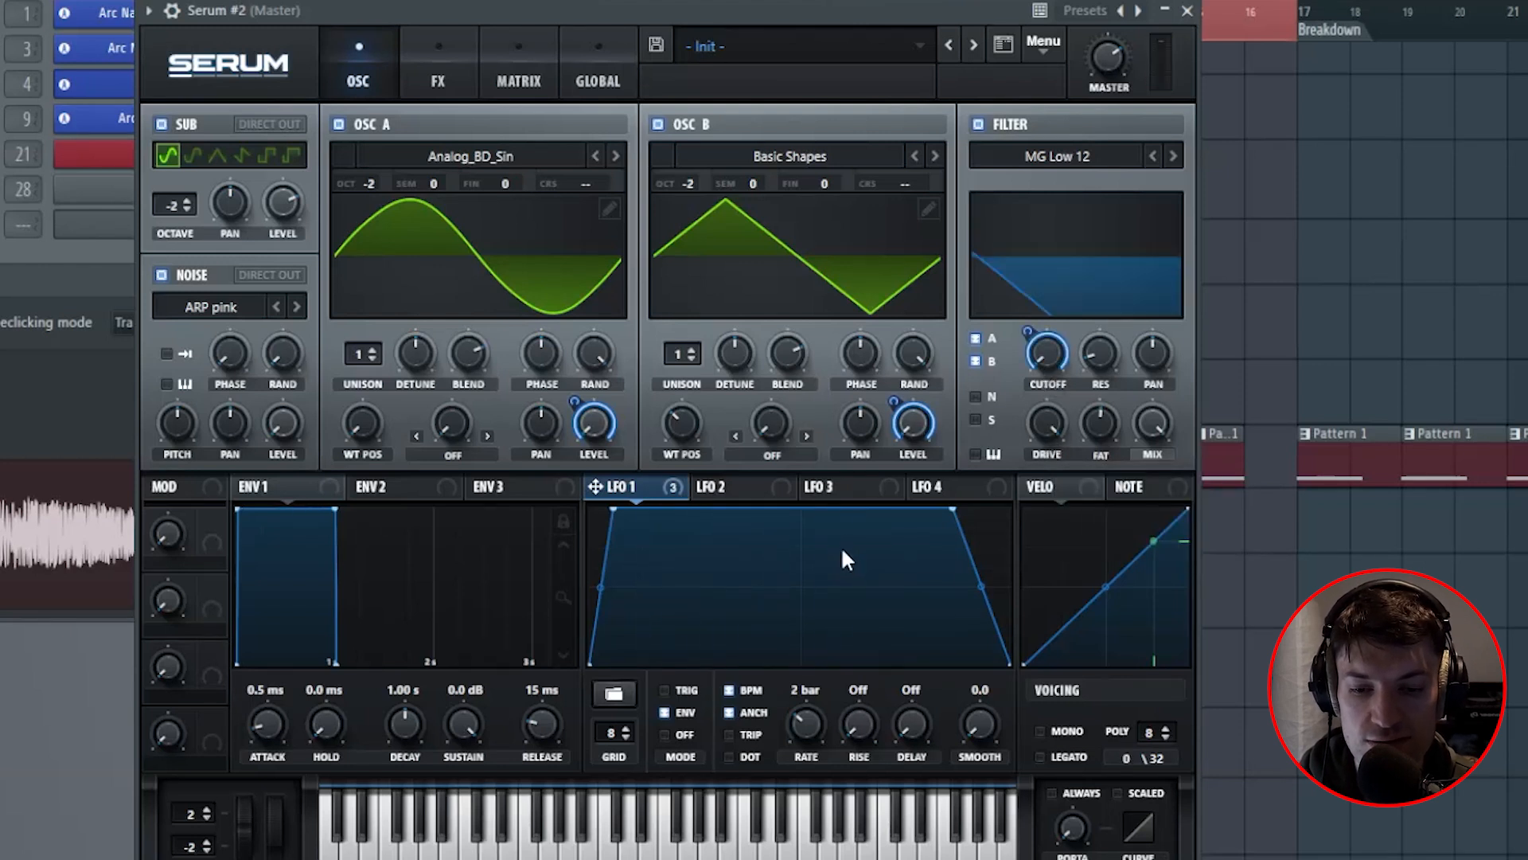
left_click_drag(613, 508, 607, 478)
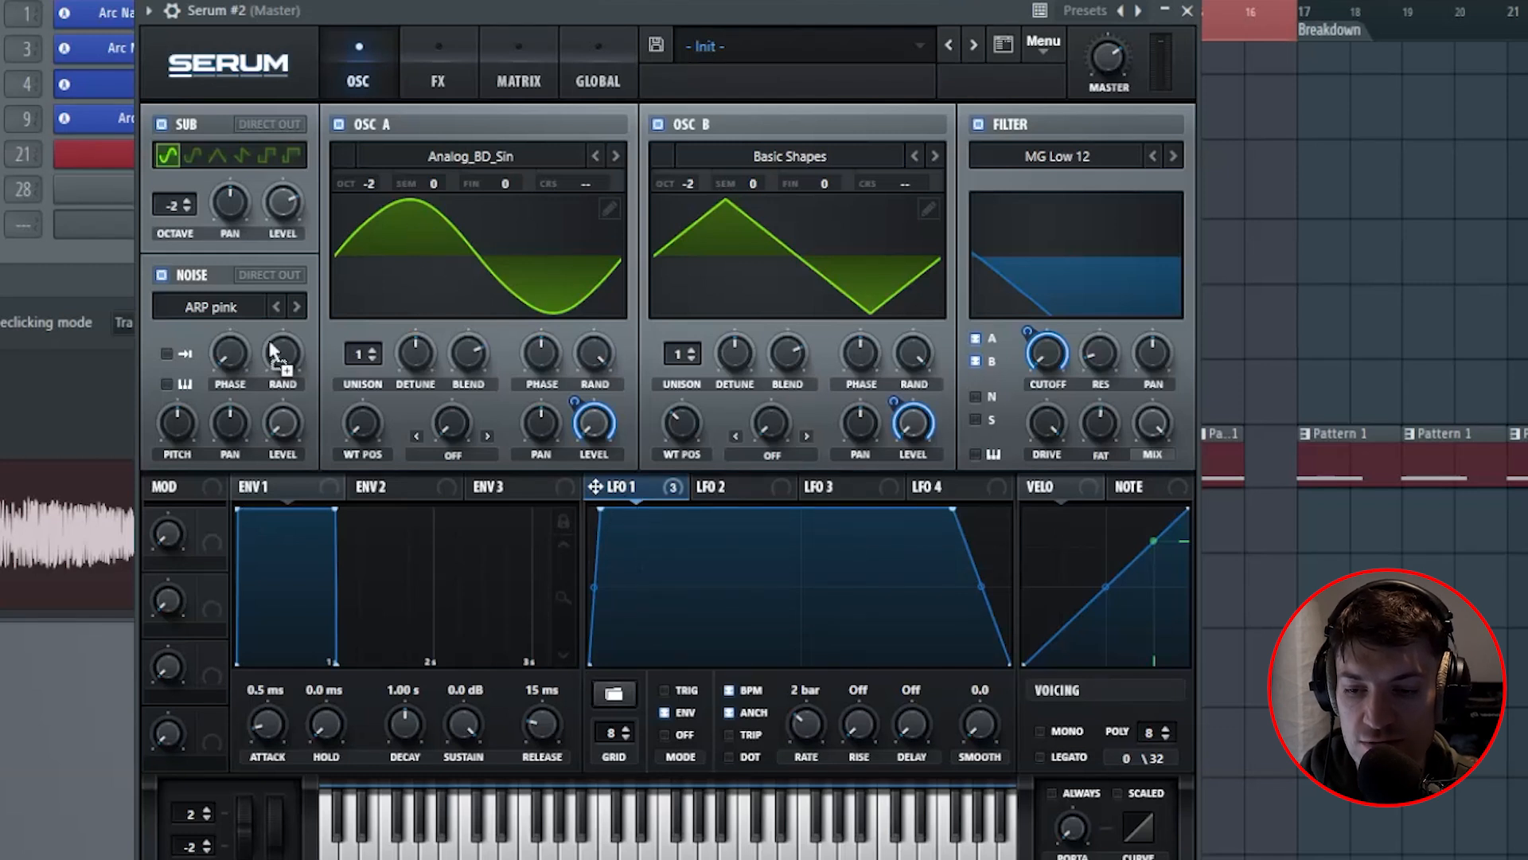
mouse_move(268, 425)
left_mouse_down()
mouse_move(264, 412)
mouse_move(256, 509)
mouse_move(273, 394)
mouse_move(266, 440)
left_mouse_up()
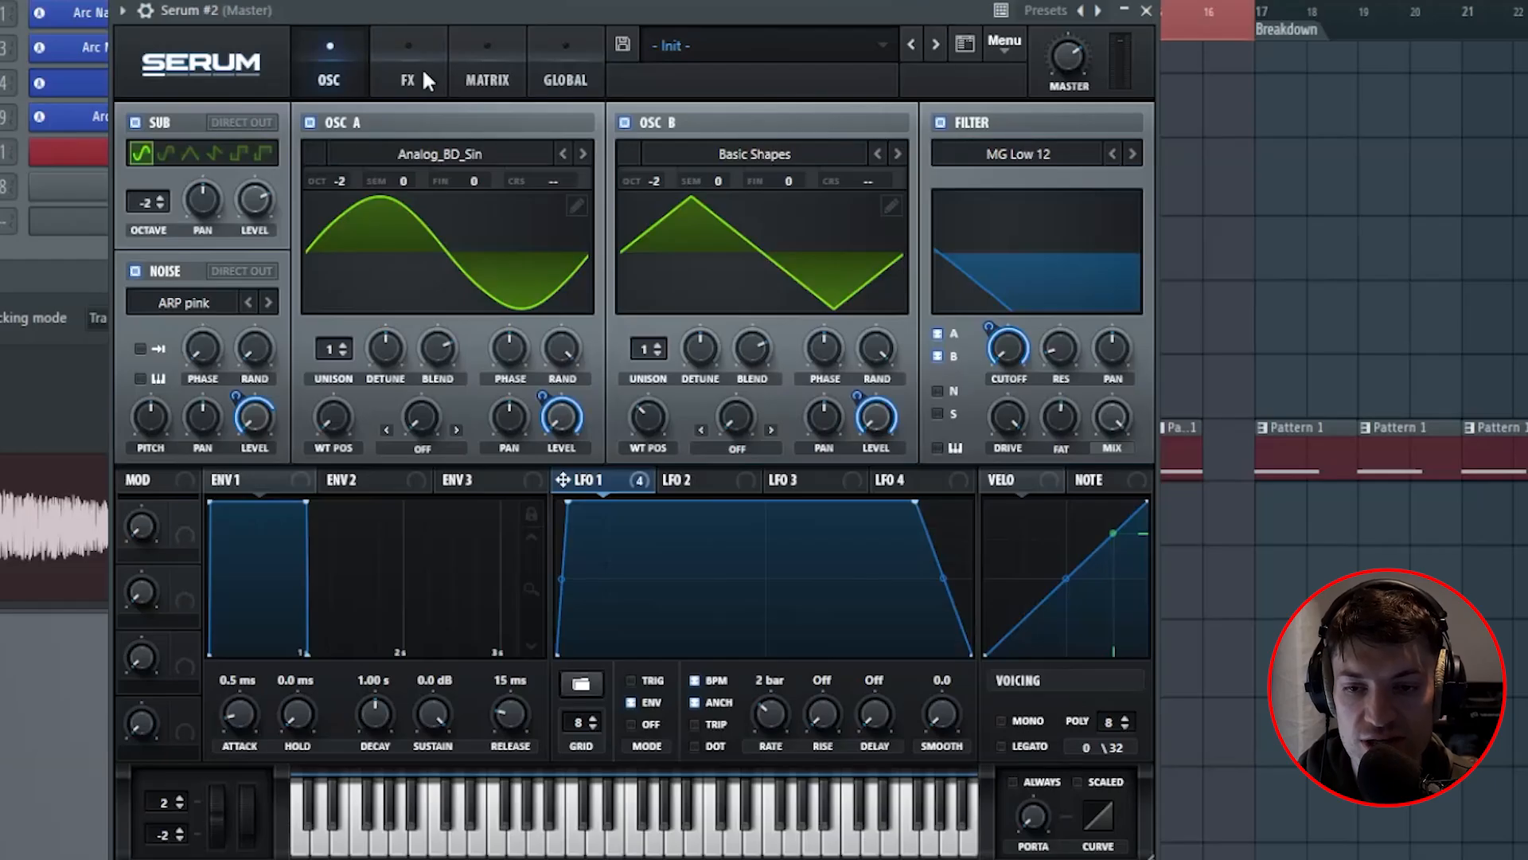
Step: Enable the Distortion, Compressor and EQ effects and order them first in the effects chain
left_click(422, 80)
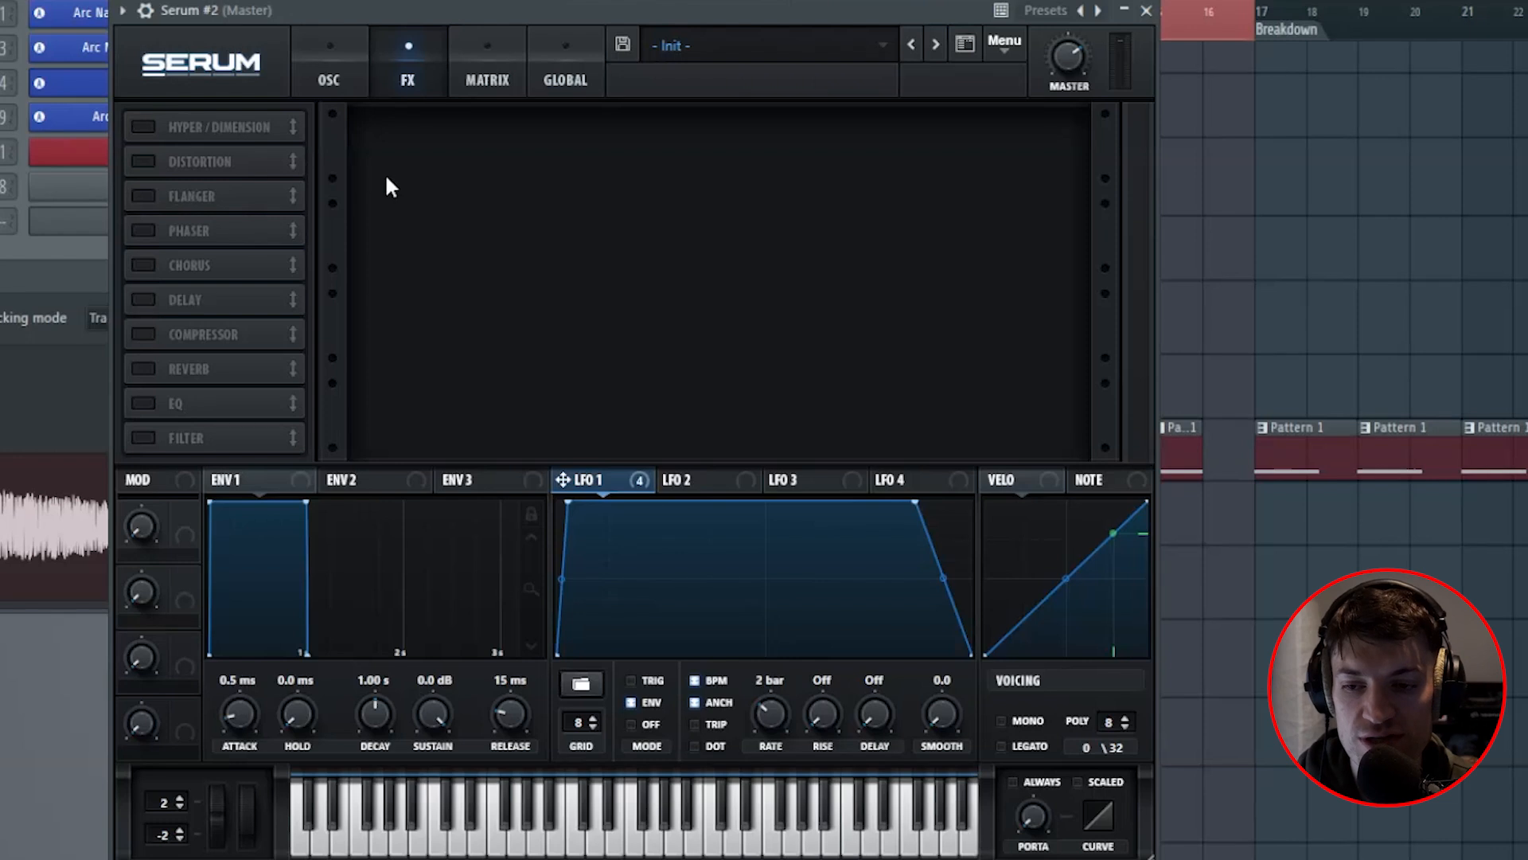
left_click(143, 161)
left_click(143, 335)
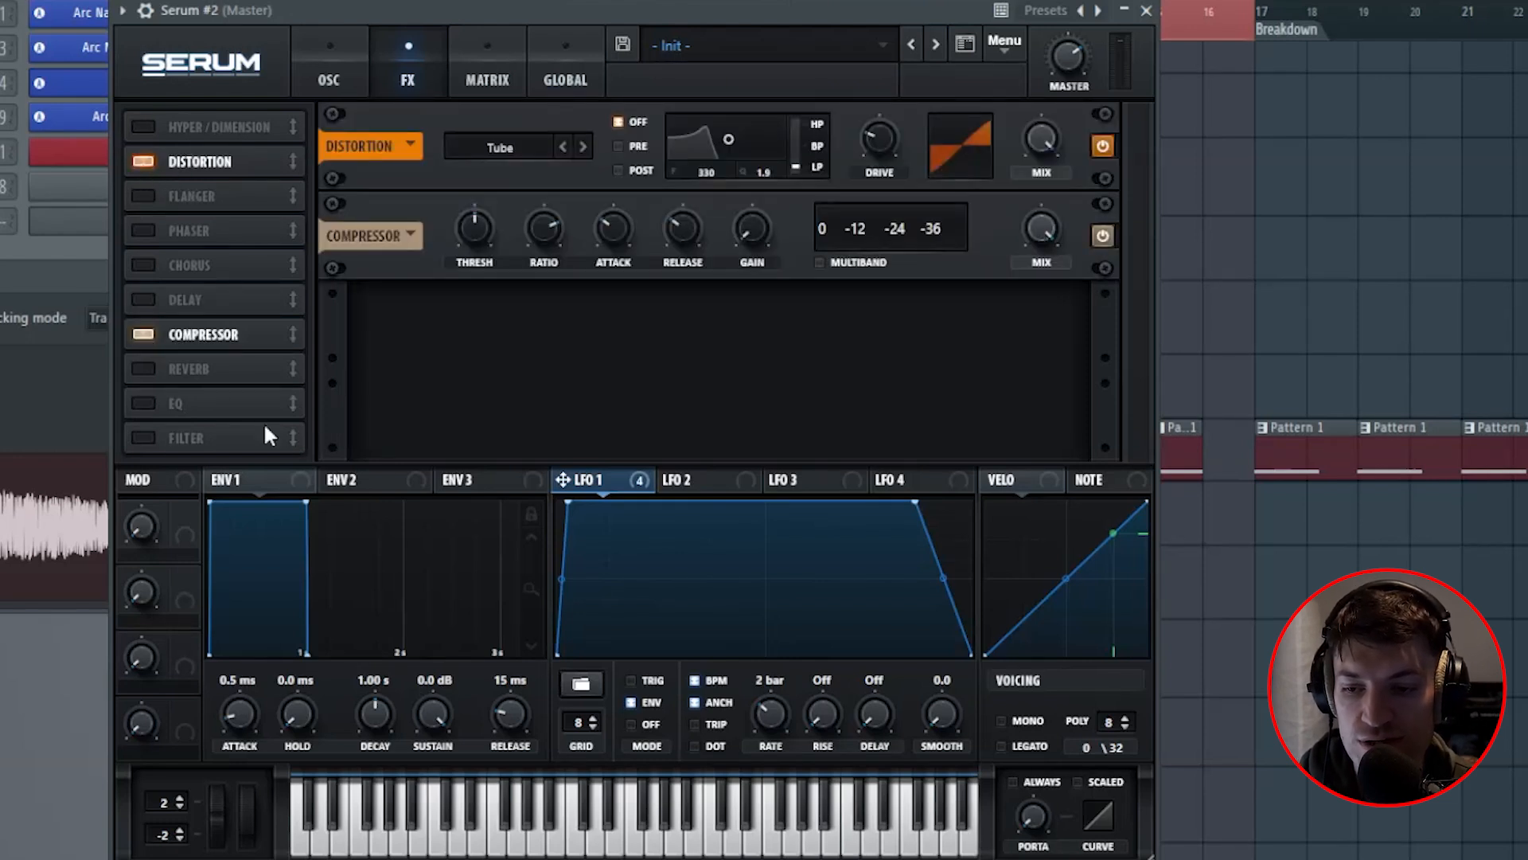
left_click(143, 403)
left_click_drag(228, 170, 239, 116)
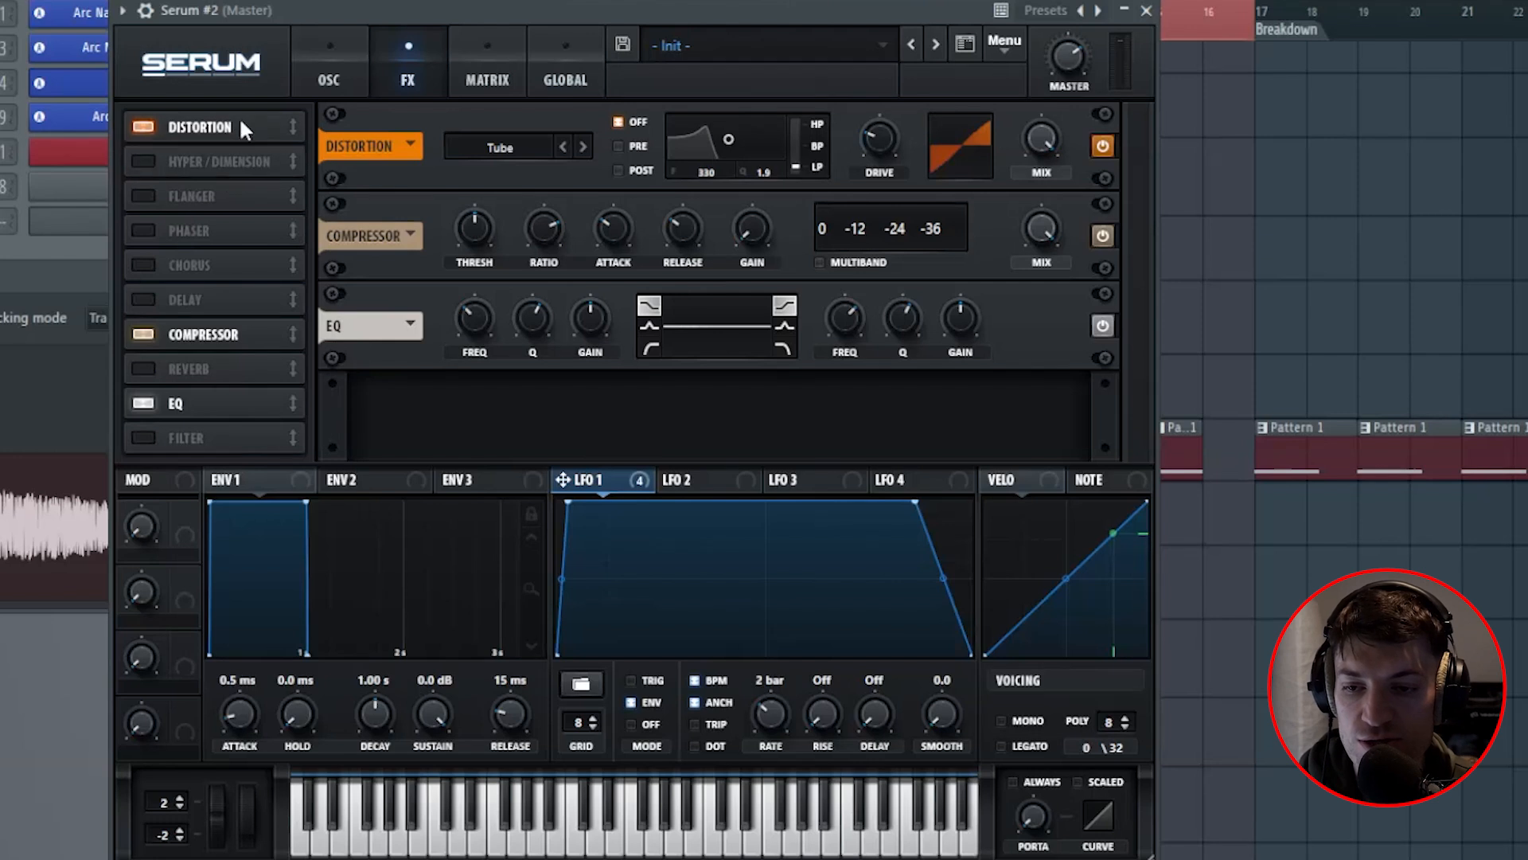
left_click_drag(212, 323, 207, 146)
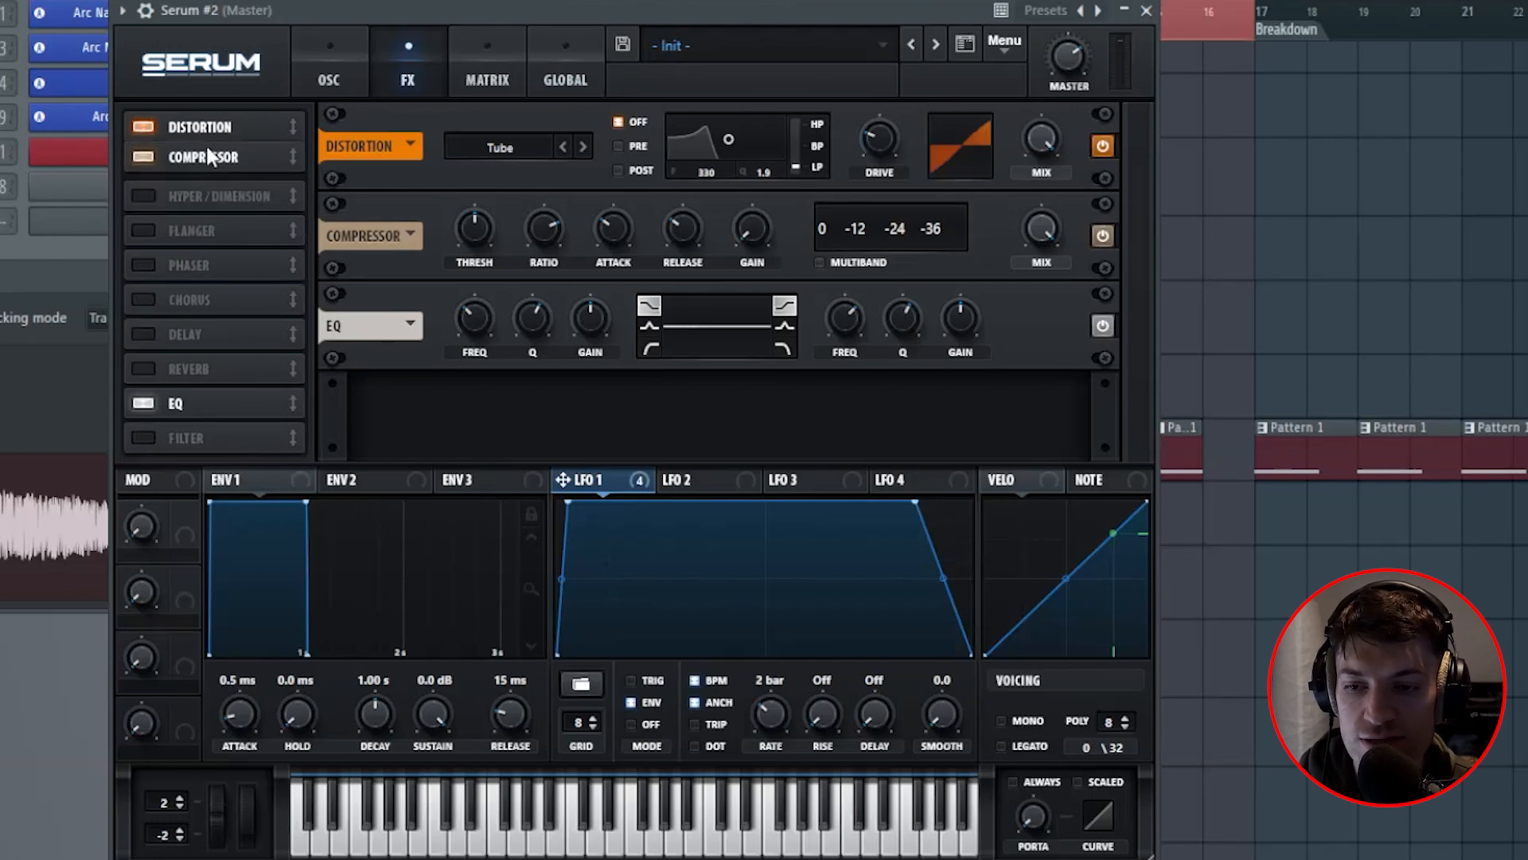
left_click_drag(234, 415, 244, 201)
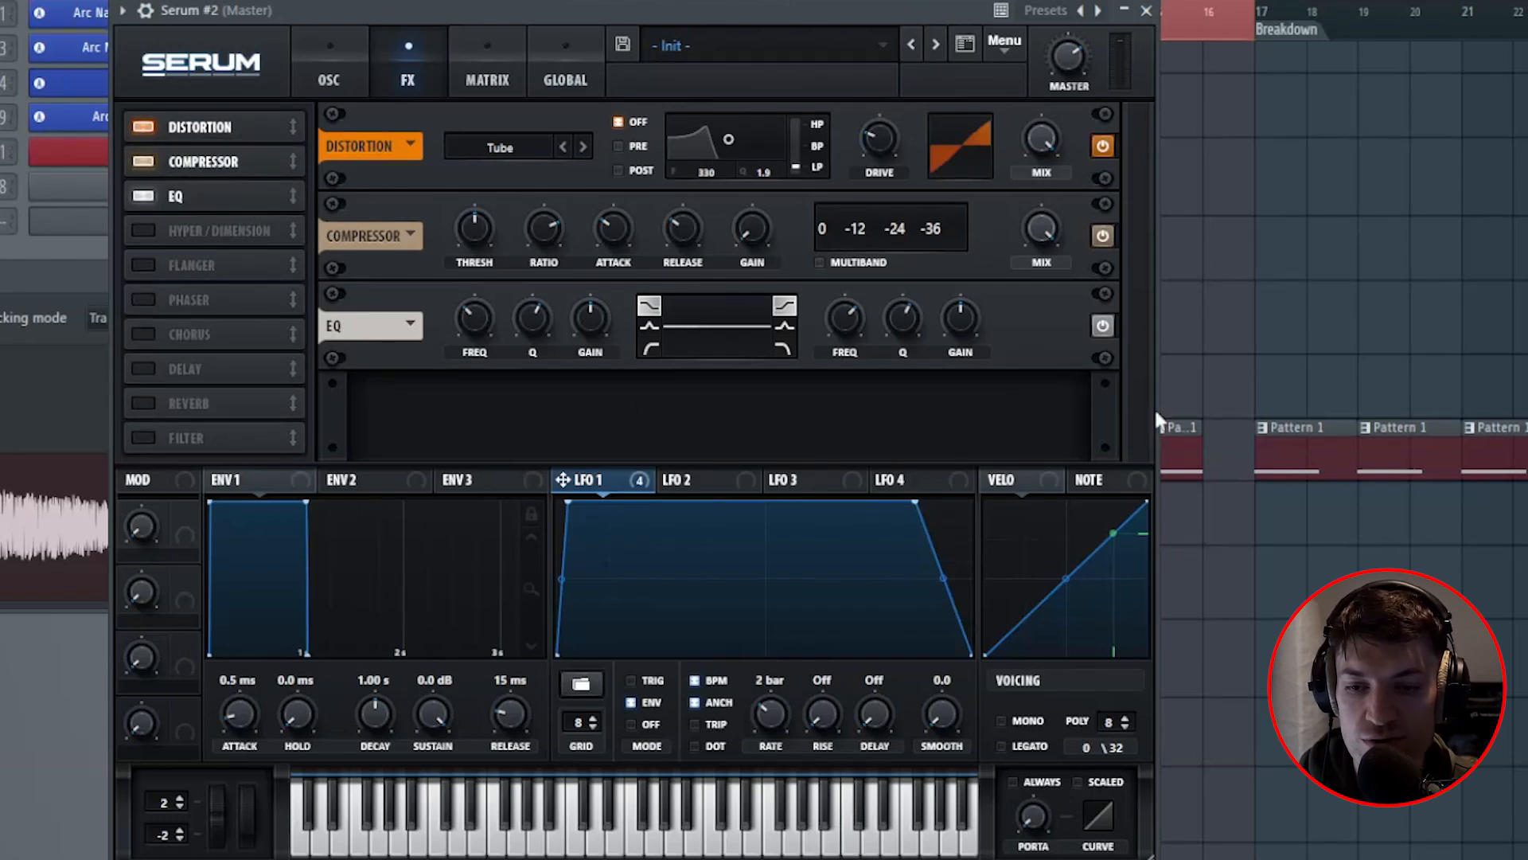
Step: Set the distortion type to HardClip and briefly play the track to audition the sound
left_click(584, 148)
left_click(584, 148)
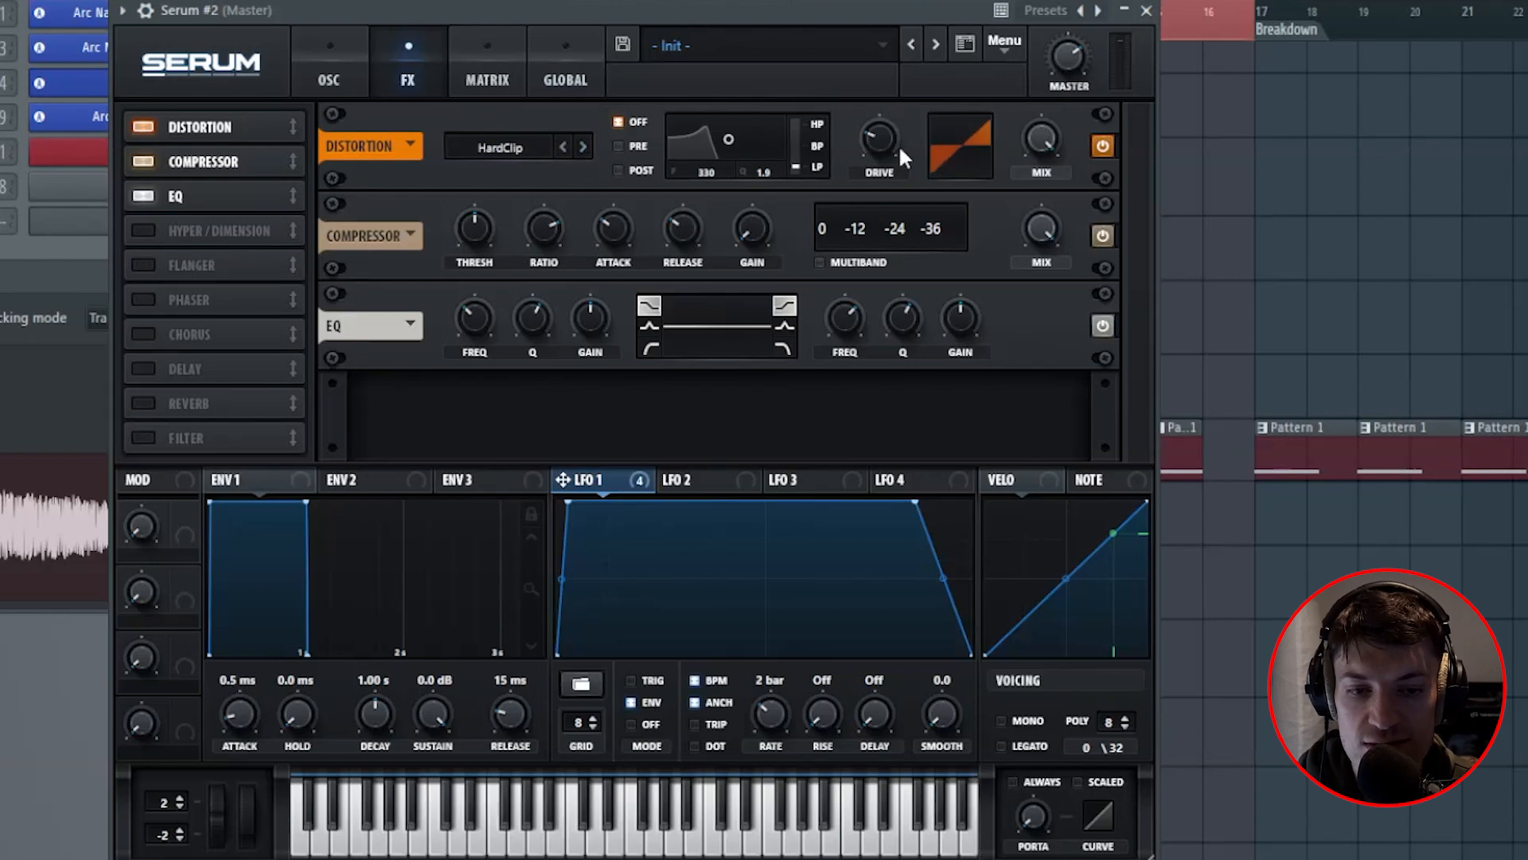
mouse_move(886, 144)
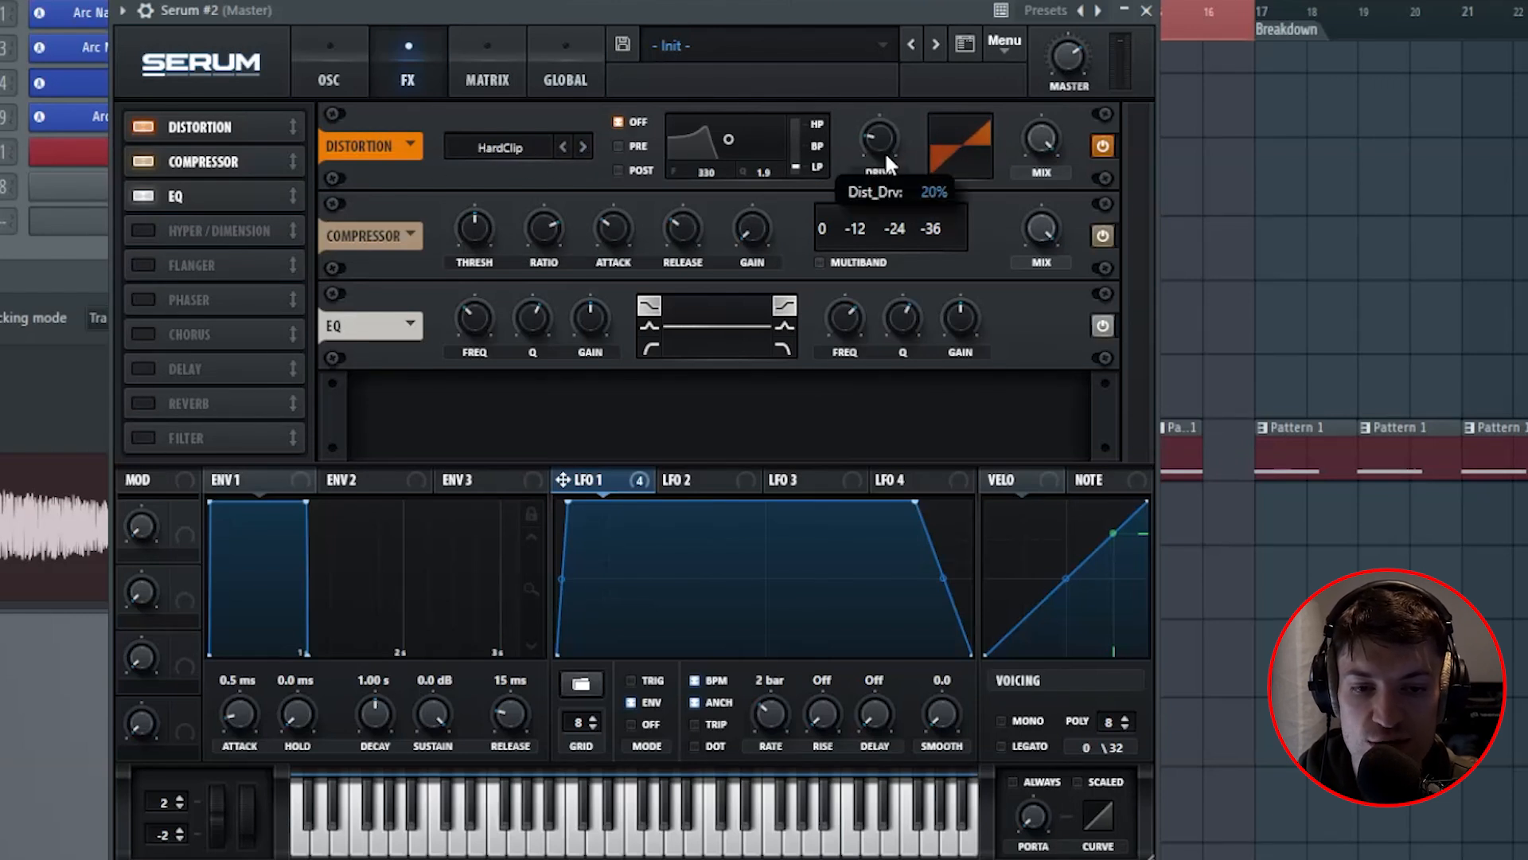
key("space")
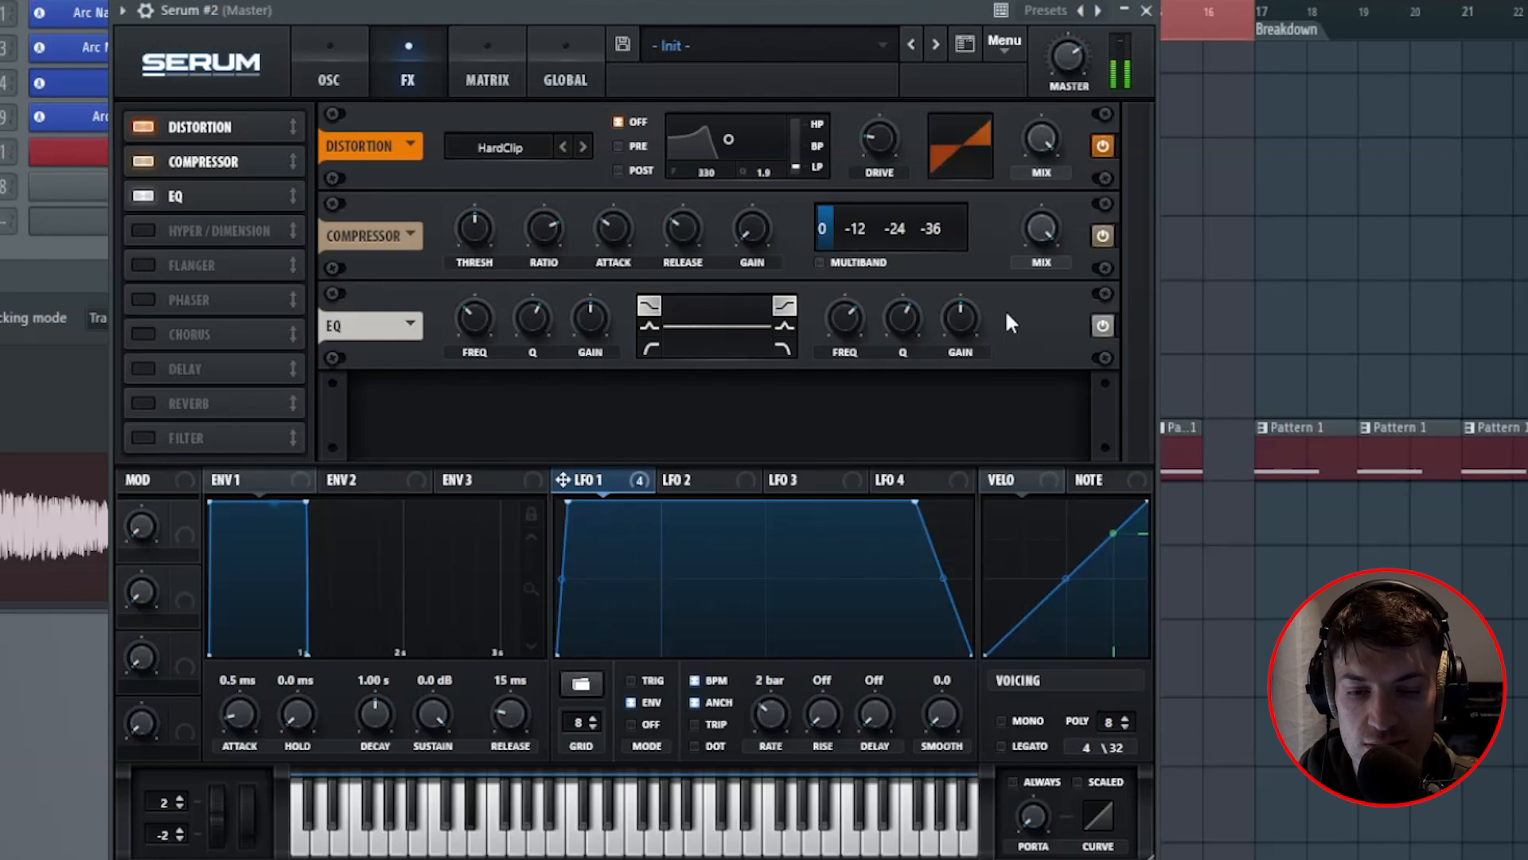
key("space")
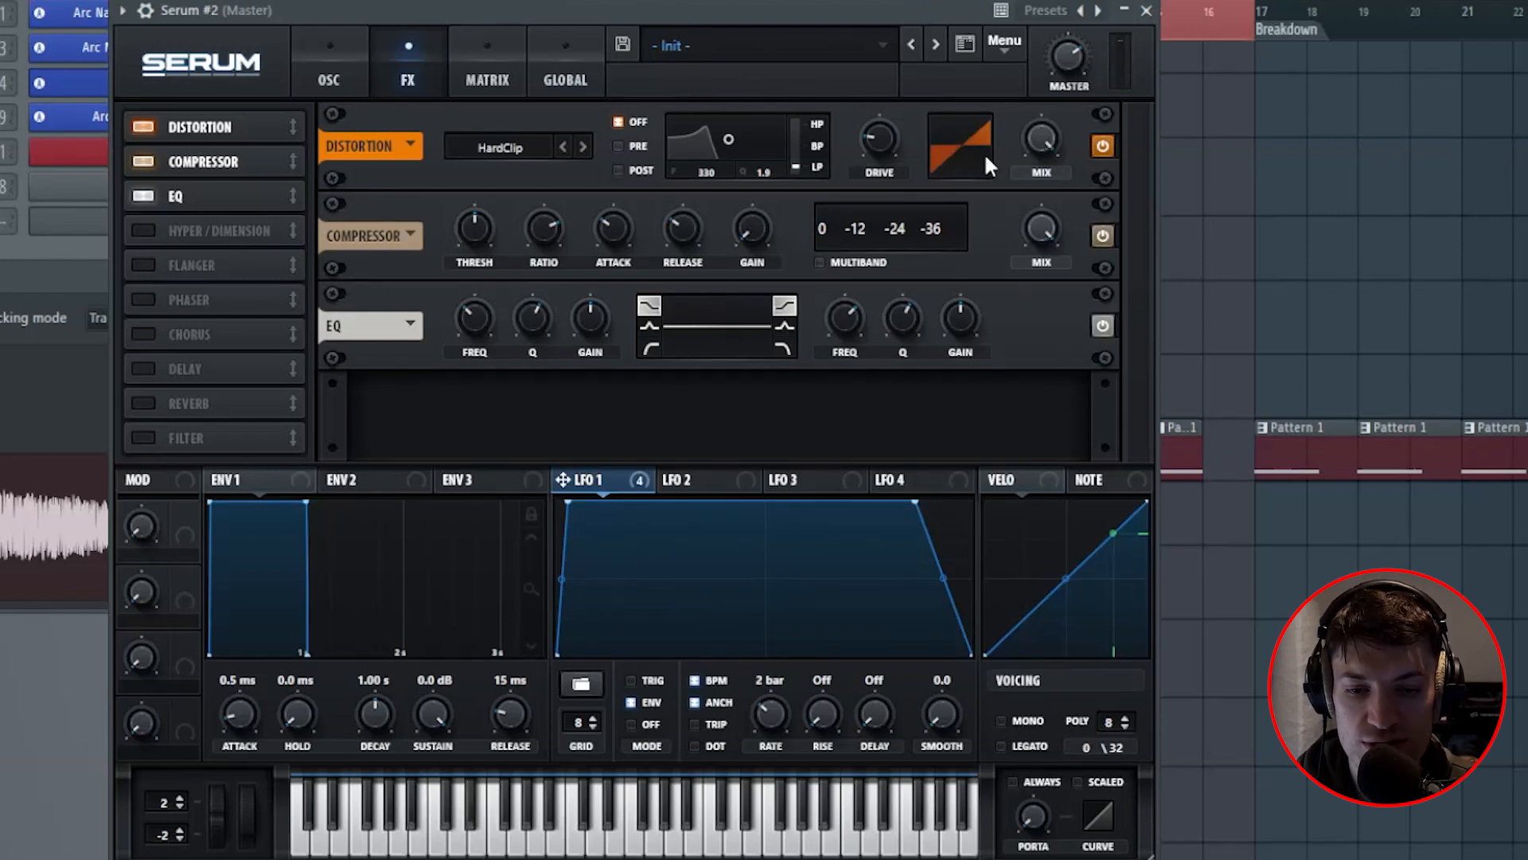
Step: Switch the compressor to multiband and raise its gain to about 8.8 dB while the track plays
left_click(822, 262)
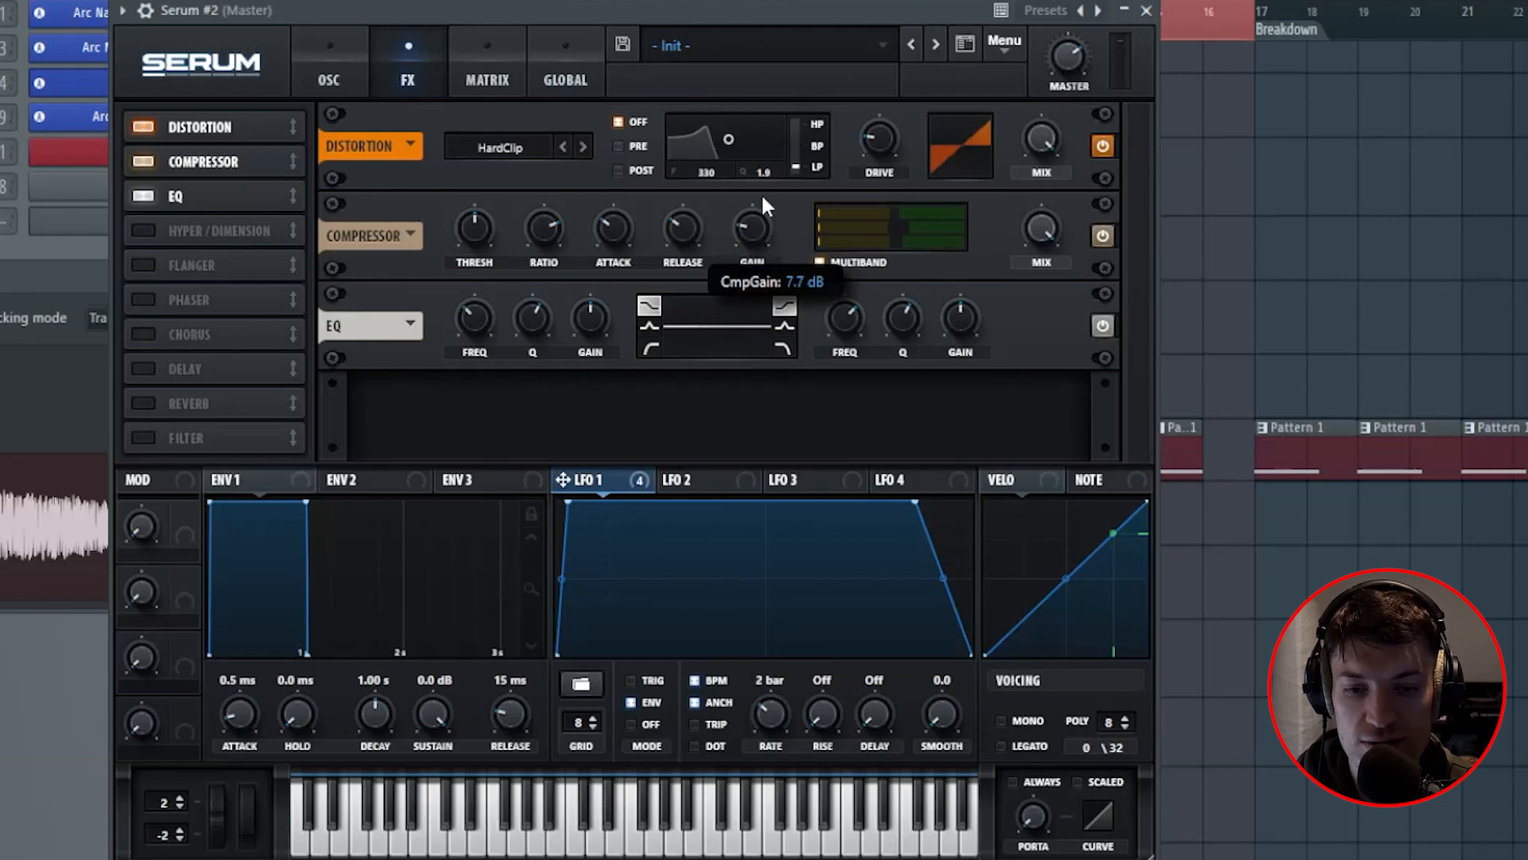
key("space")
left_click_drag(761, 229, 764, 226)
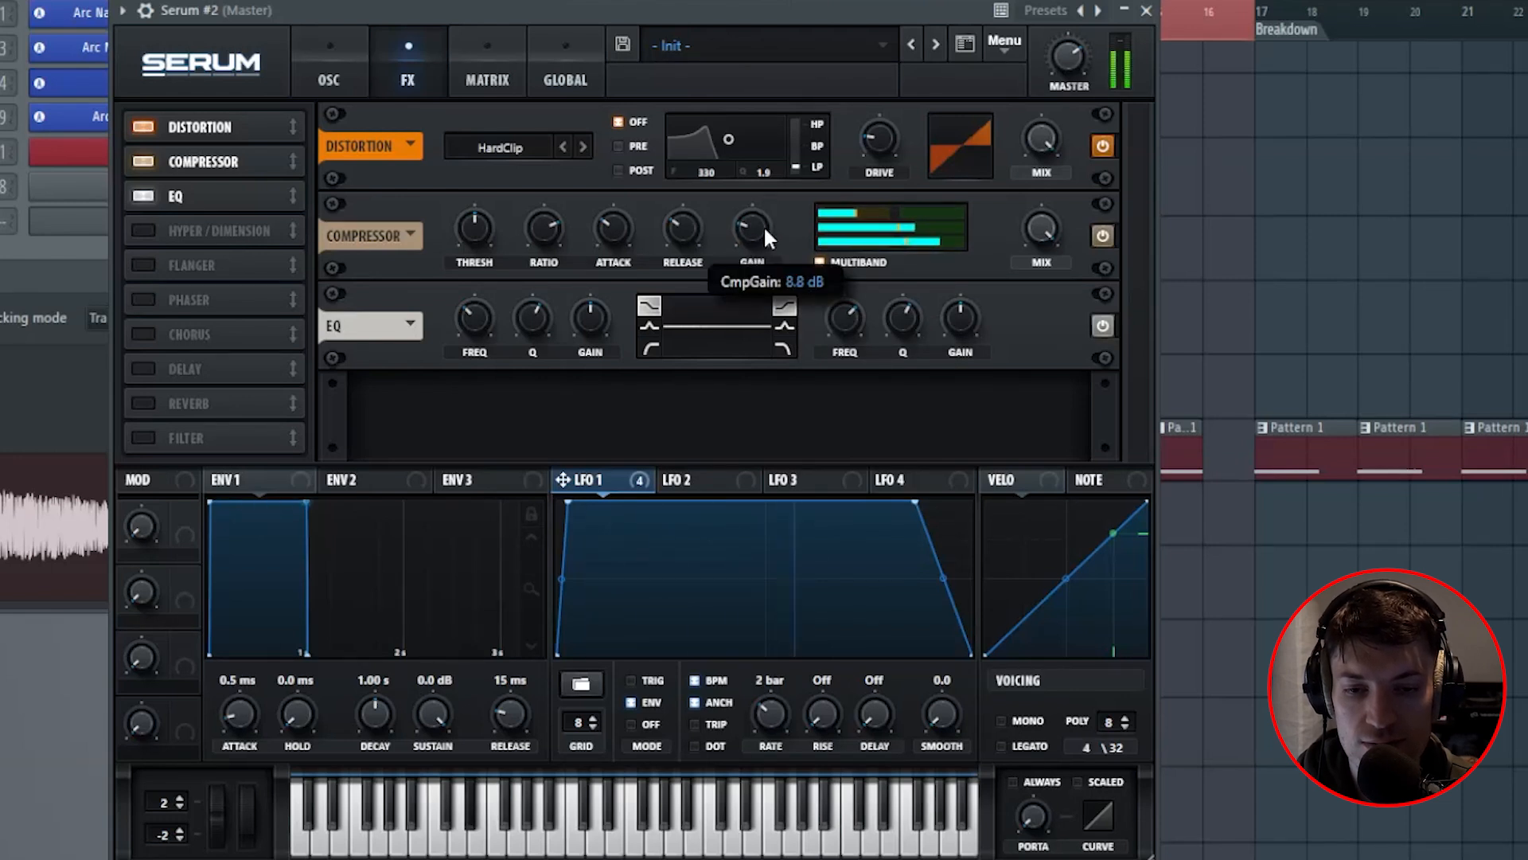
key("space")
Step: Change the EQ's high band to a peak shape, boost it with a wide Q and sweep its frequency during playback
left_click(784, 326)
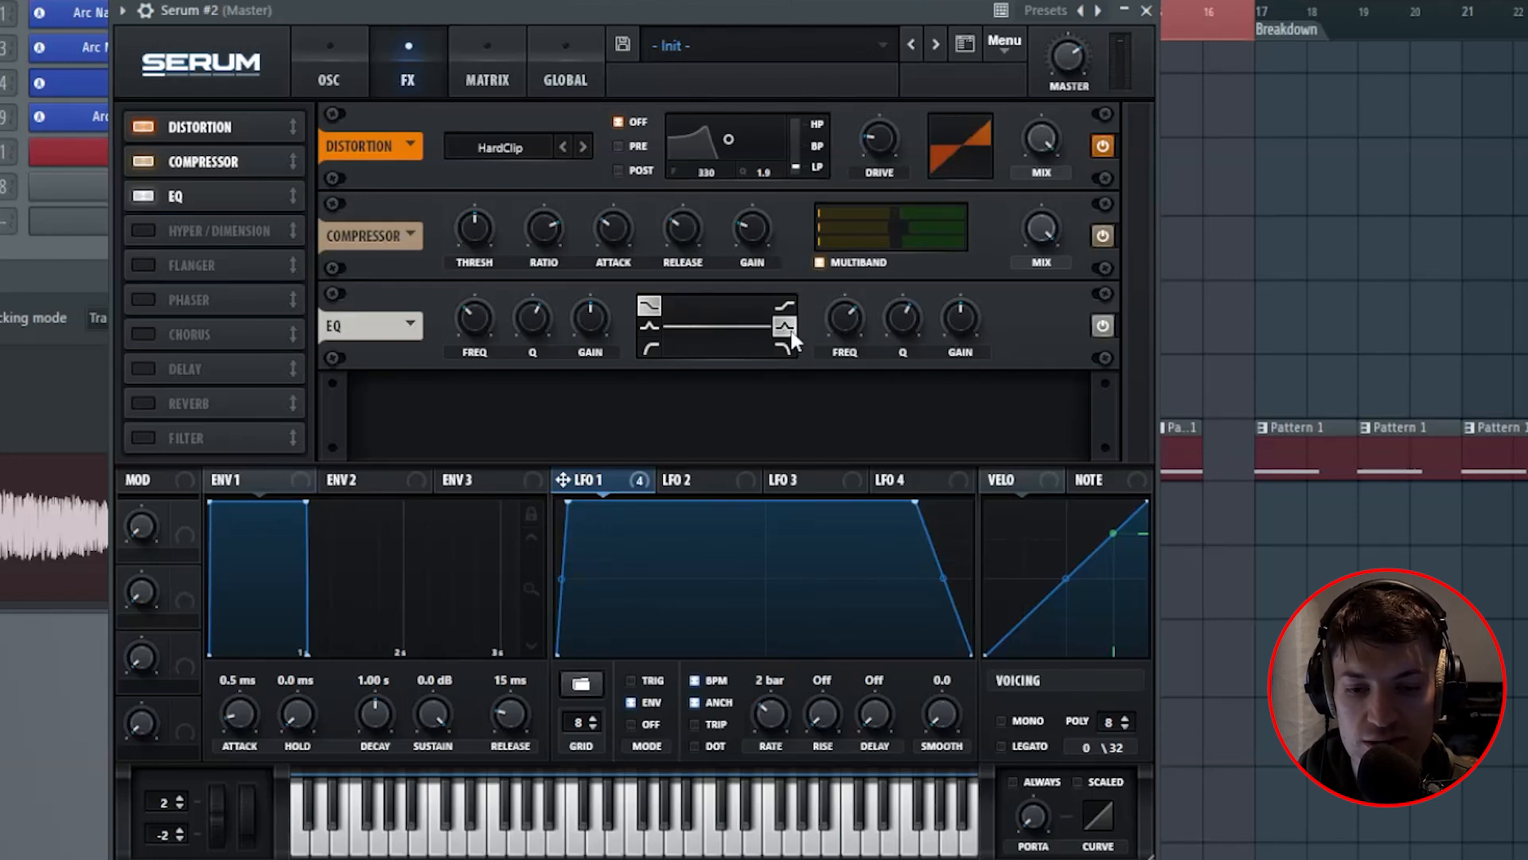
left_click_drag(962, 308, 838, 343)
left_click_drag(957, 322, 960, 318)
left_click_drag(846, 328, 851, 327)
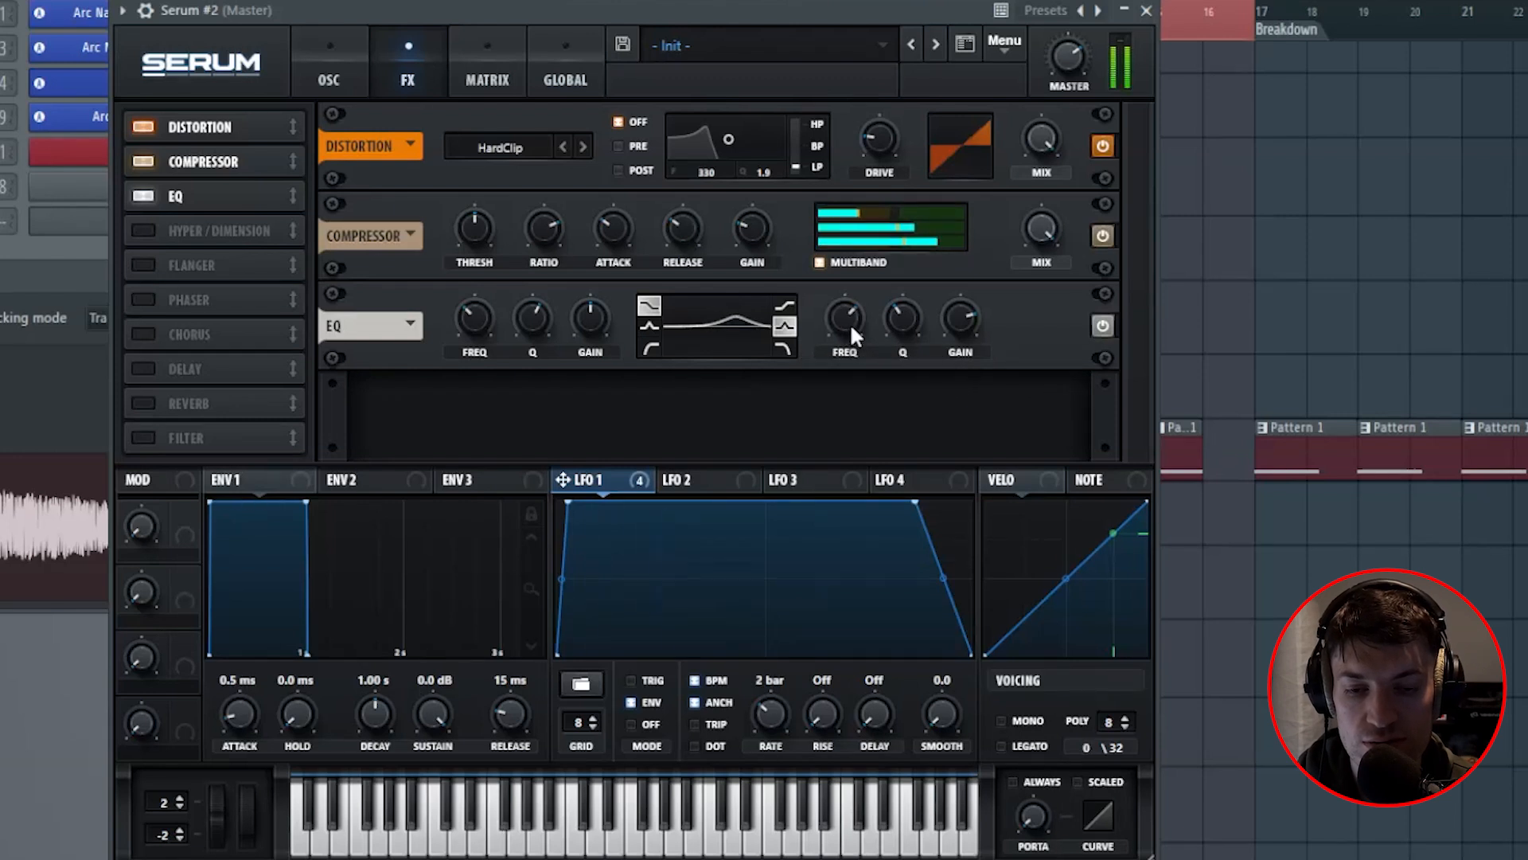
left_click_drag(853, 327, 841, 385)
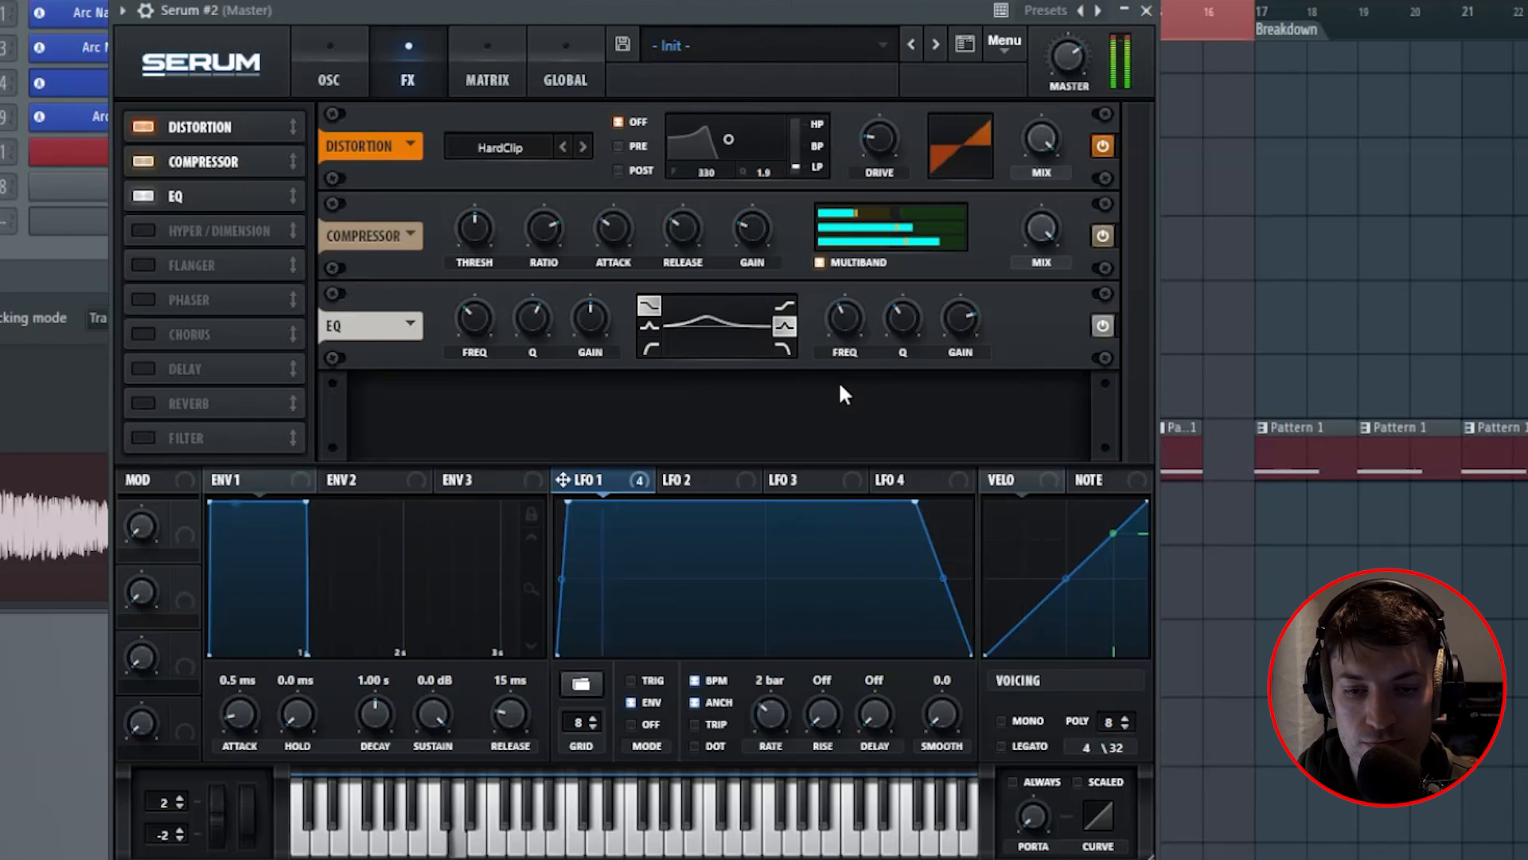
mouse_move(845, 328)
left_mouse_down()
mouse_move(845, 368)
mouse_move(856, 307)
left_mouse_up()
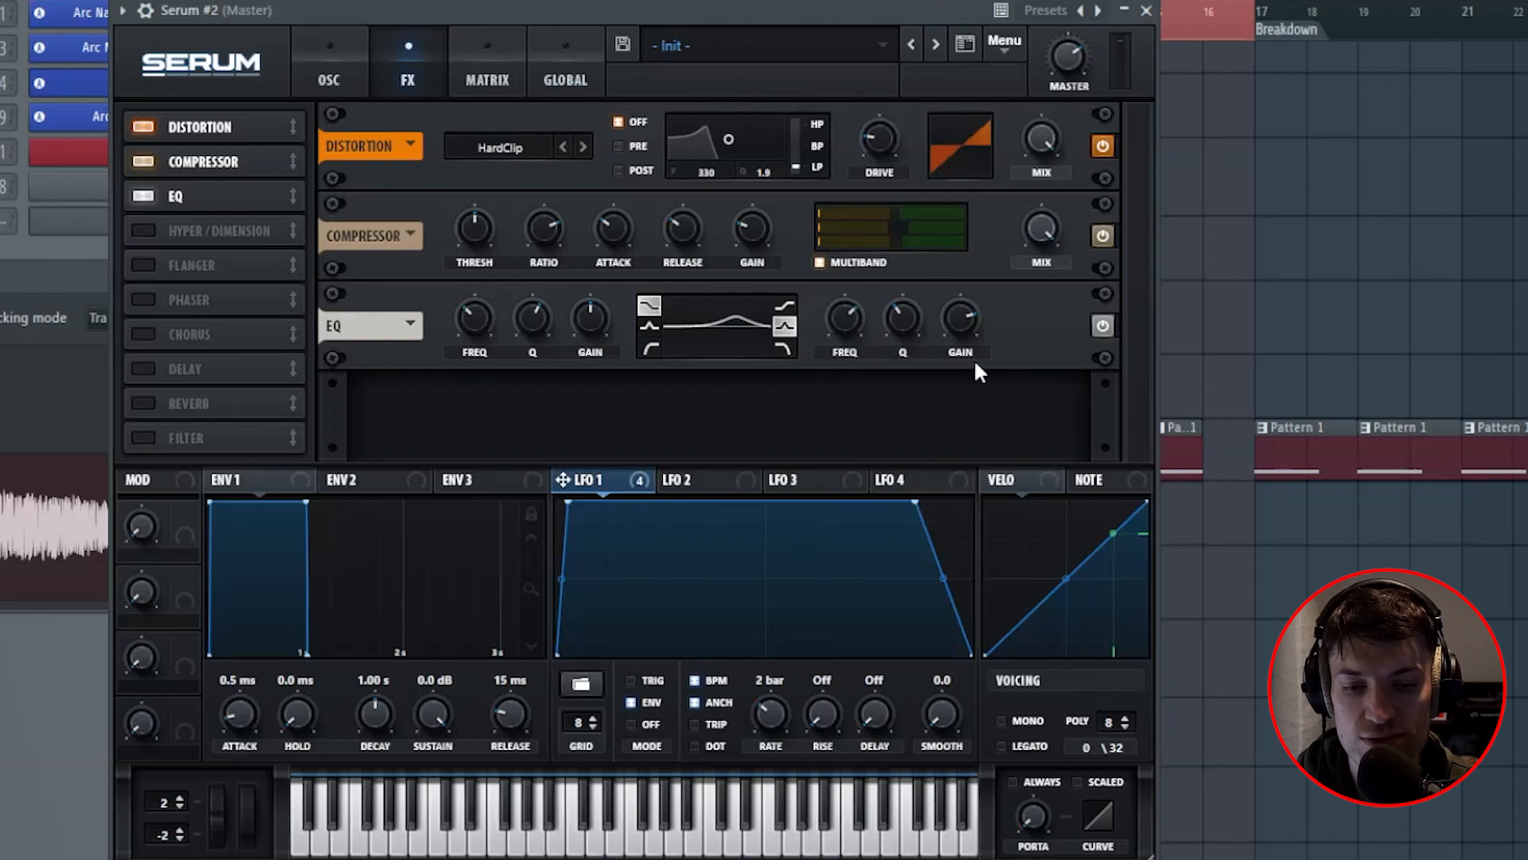
Step: Audition oscillator B at wavetable position 5 and at octave -1, then restore the triangle wave at octave -2
left_click(313, 74)
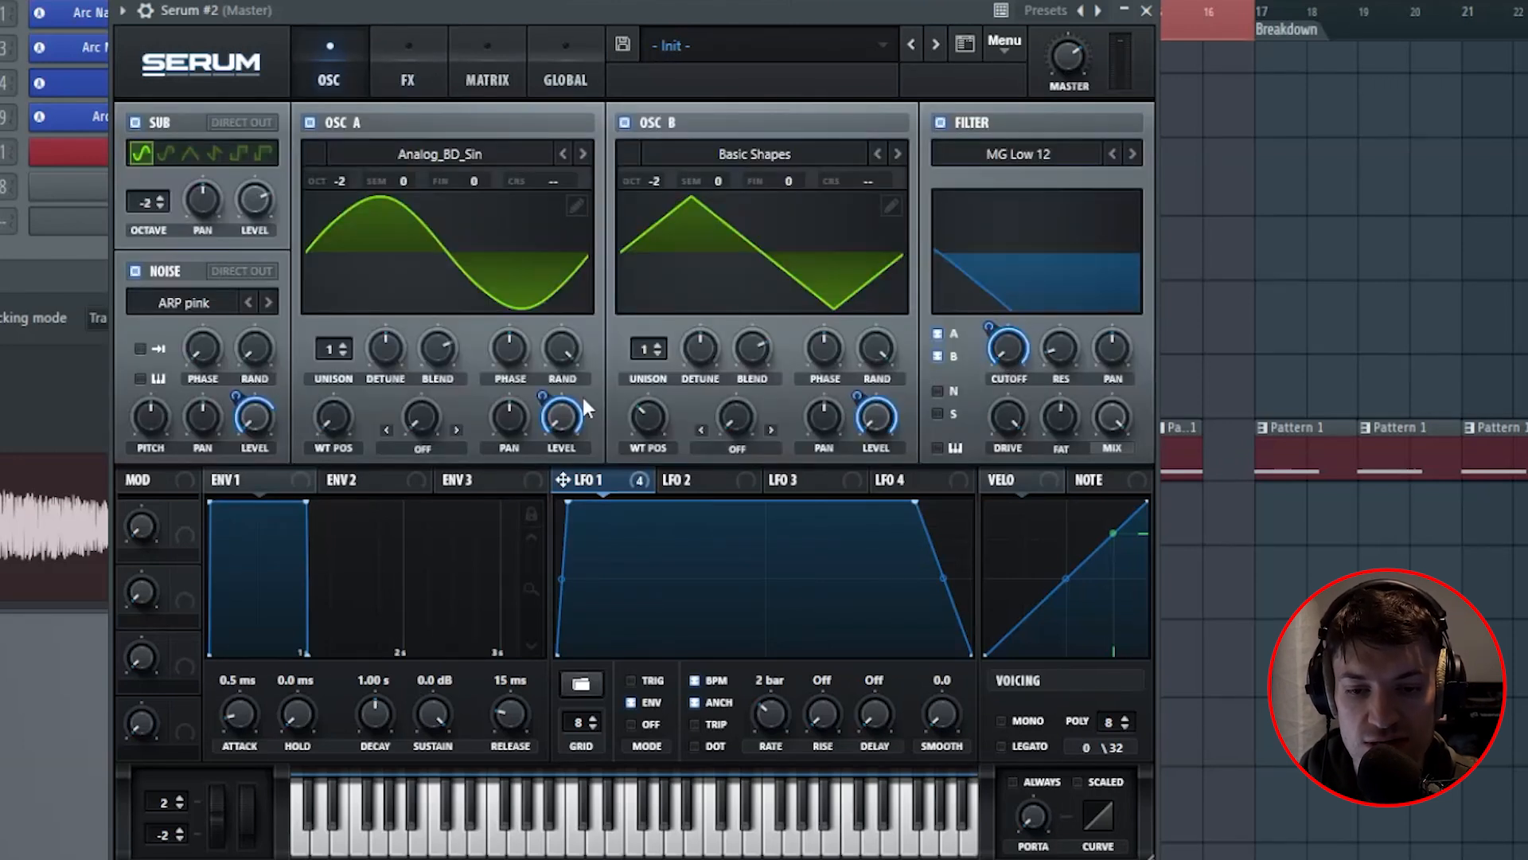
left_click(654, 426)
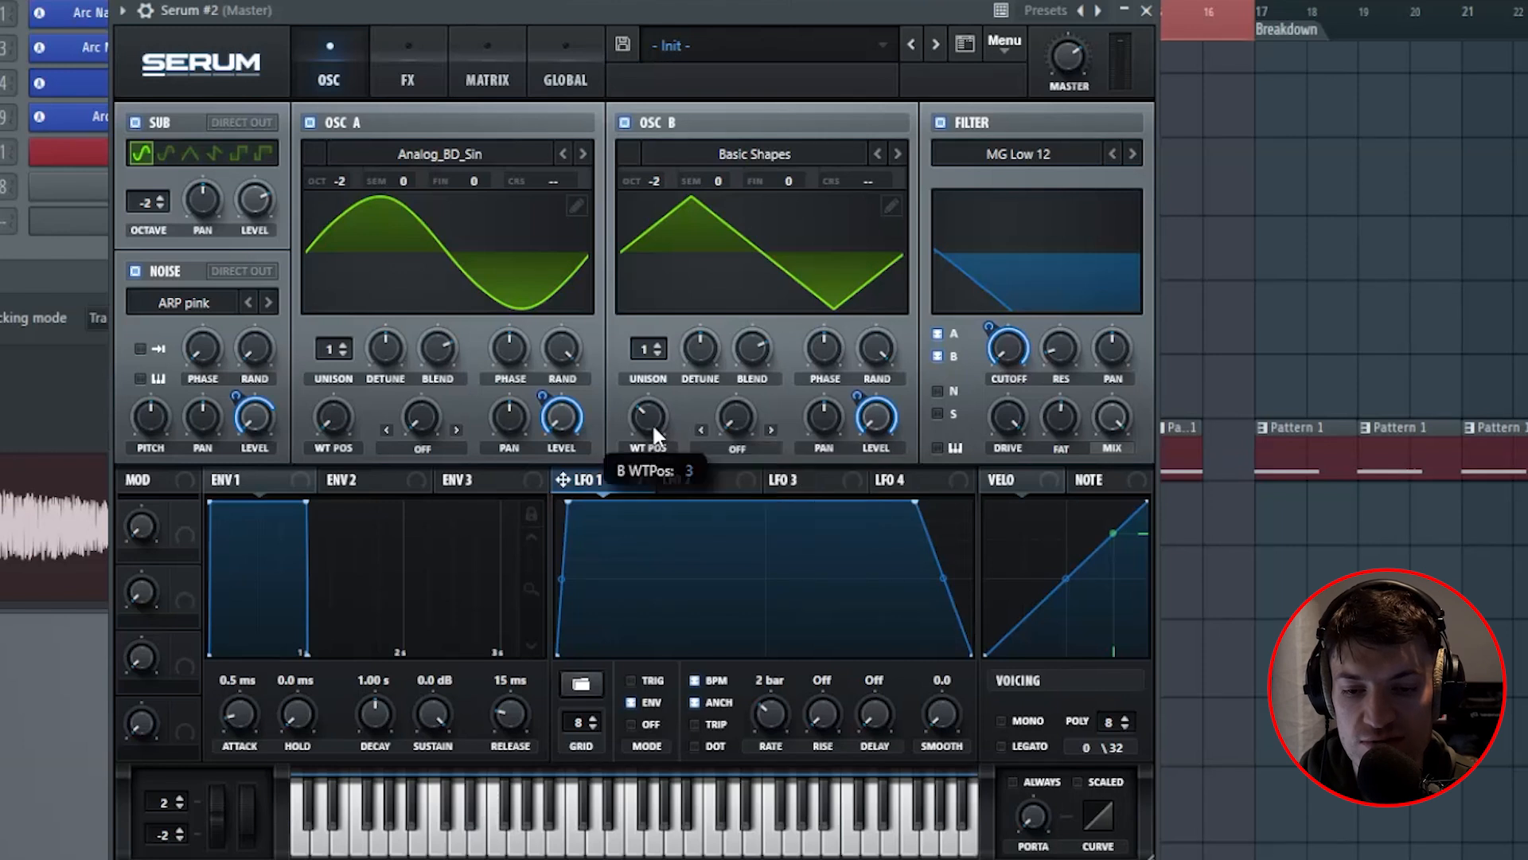
left_click_drag(656, 427, 738, 447)
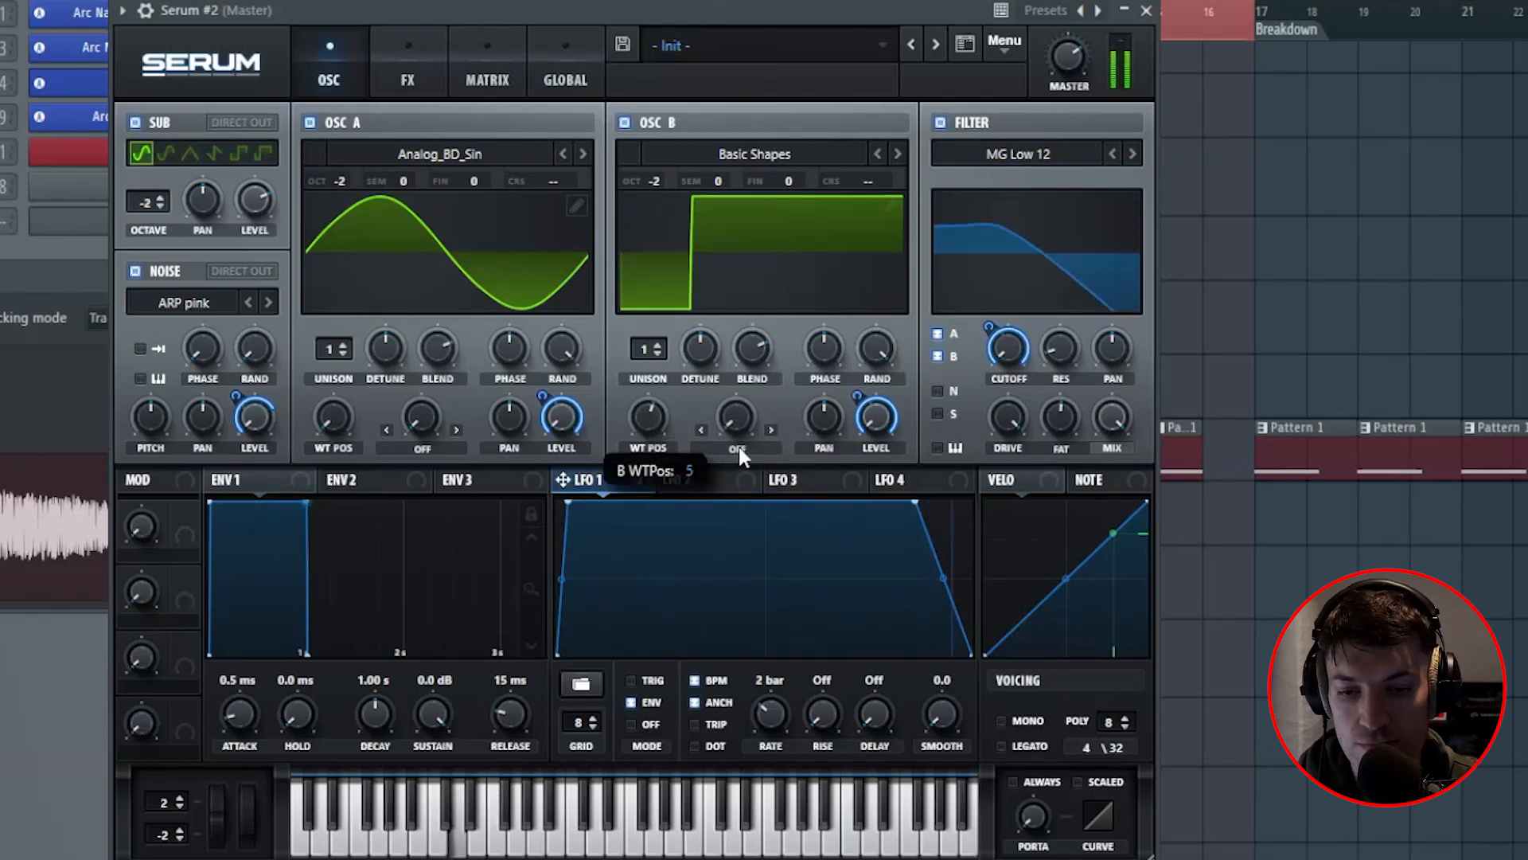
left_click(739, 156)
mouse_move(741, 177)
left_click(817, 5)
left_click(668, 176)
left_click_drag(669, 183, 682, 180)
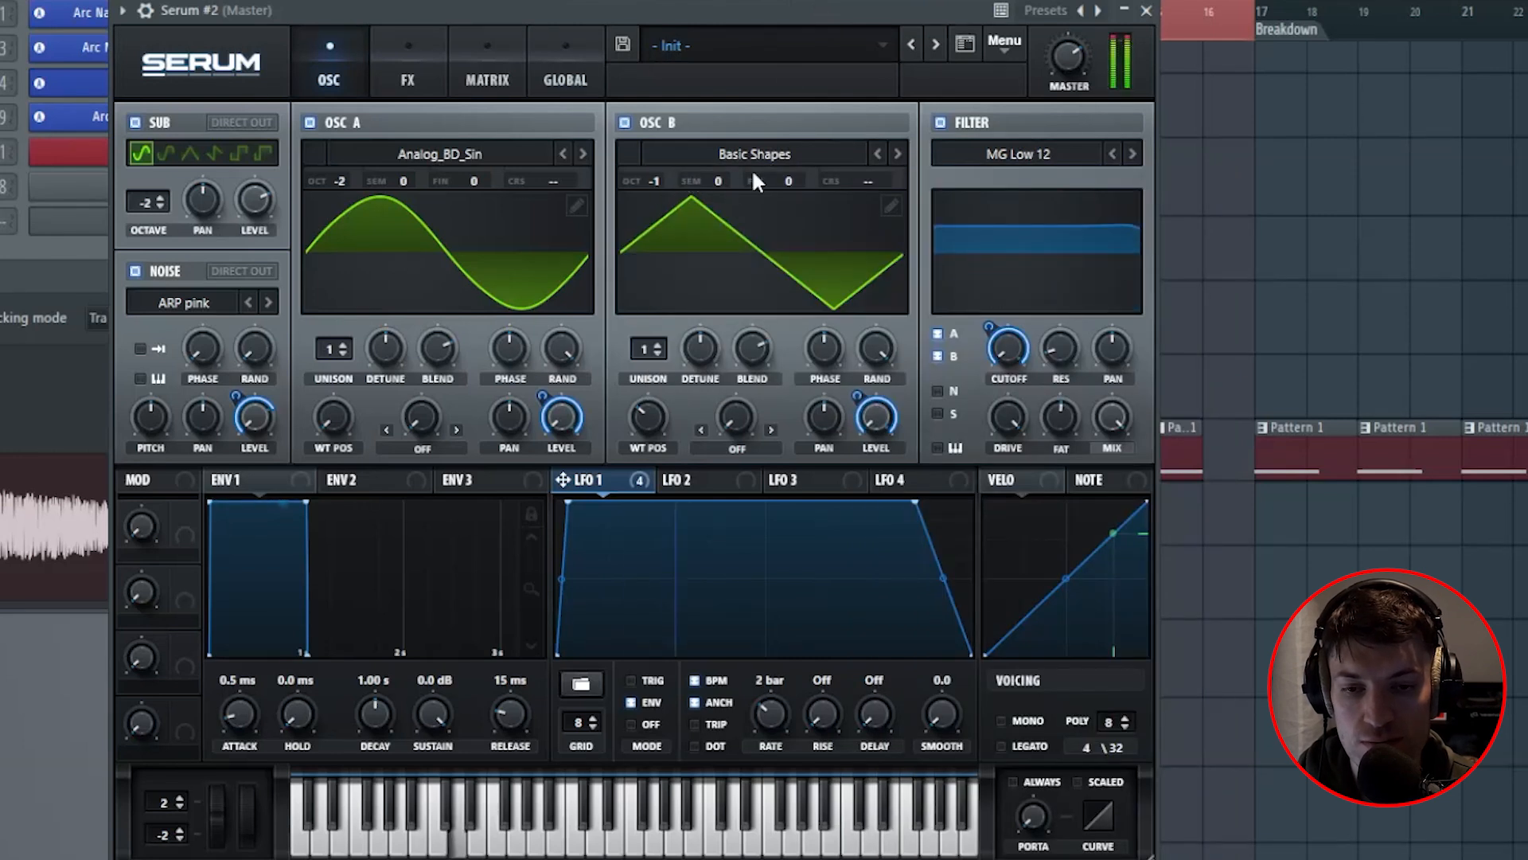
mouse_move(671, 170)
left_mouse_down()
mouse_move(683, 162)
mouse_move(663, 199)
left_mouse_up()
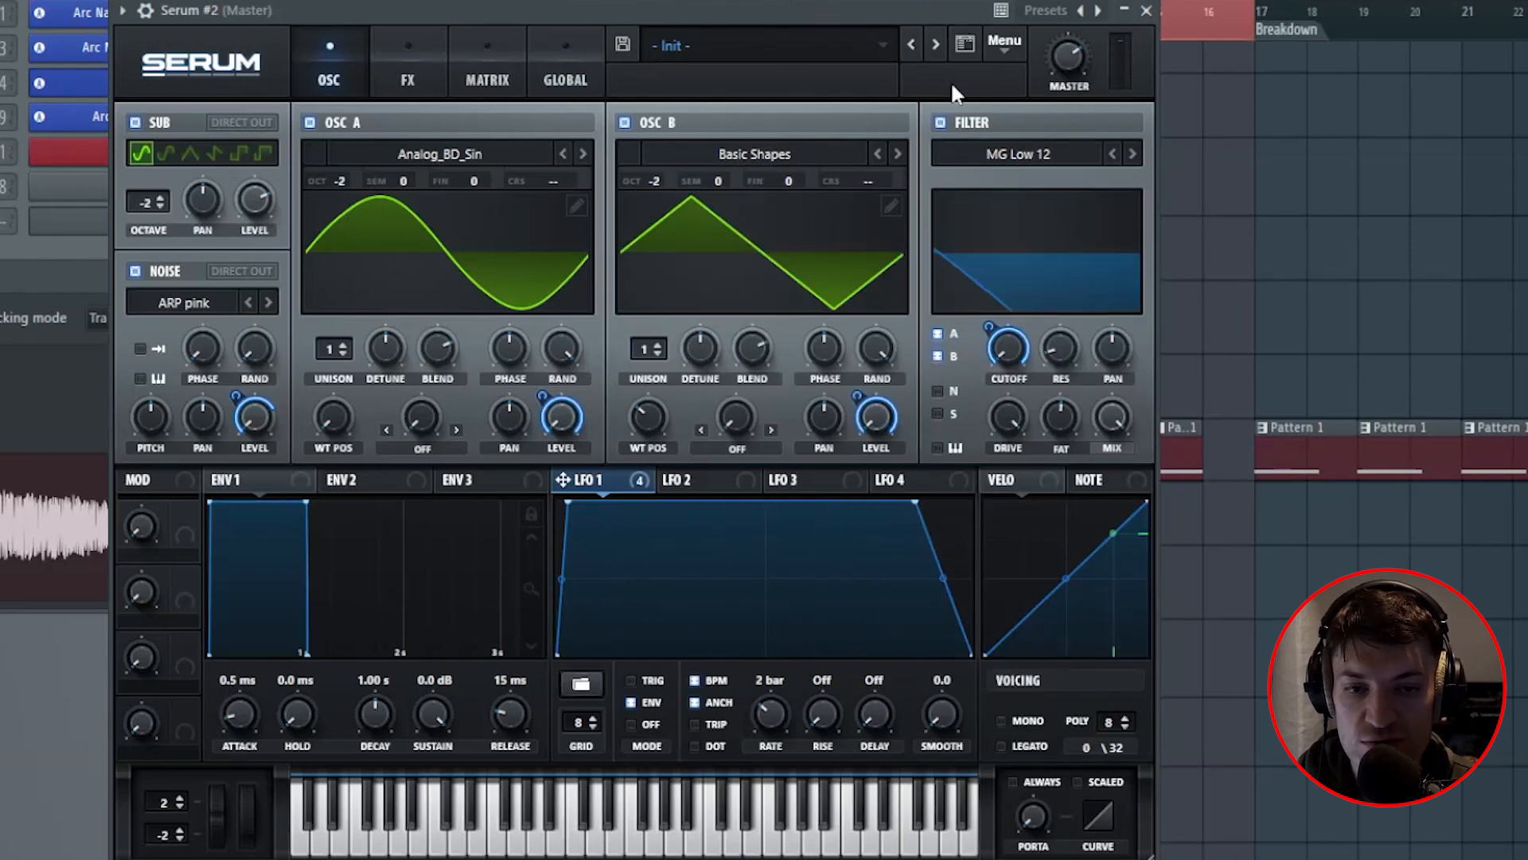
Step: Create Pattern 2 and place it on the Bass 2 playlist track at bar 9
left_click(1146, 11)
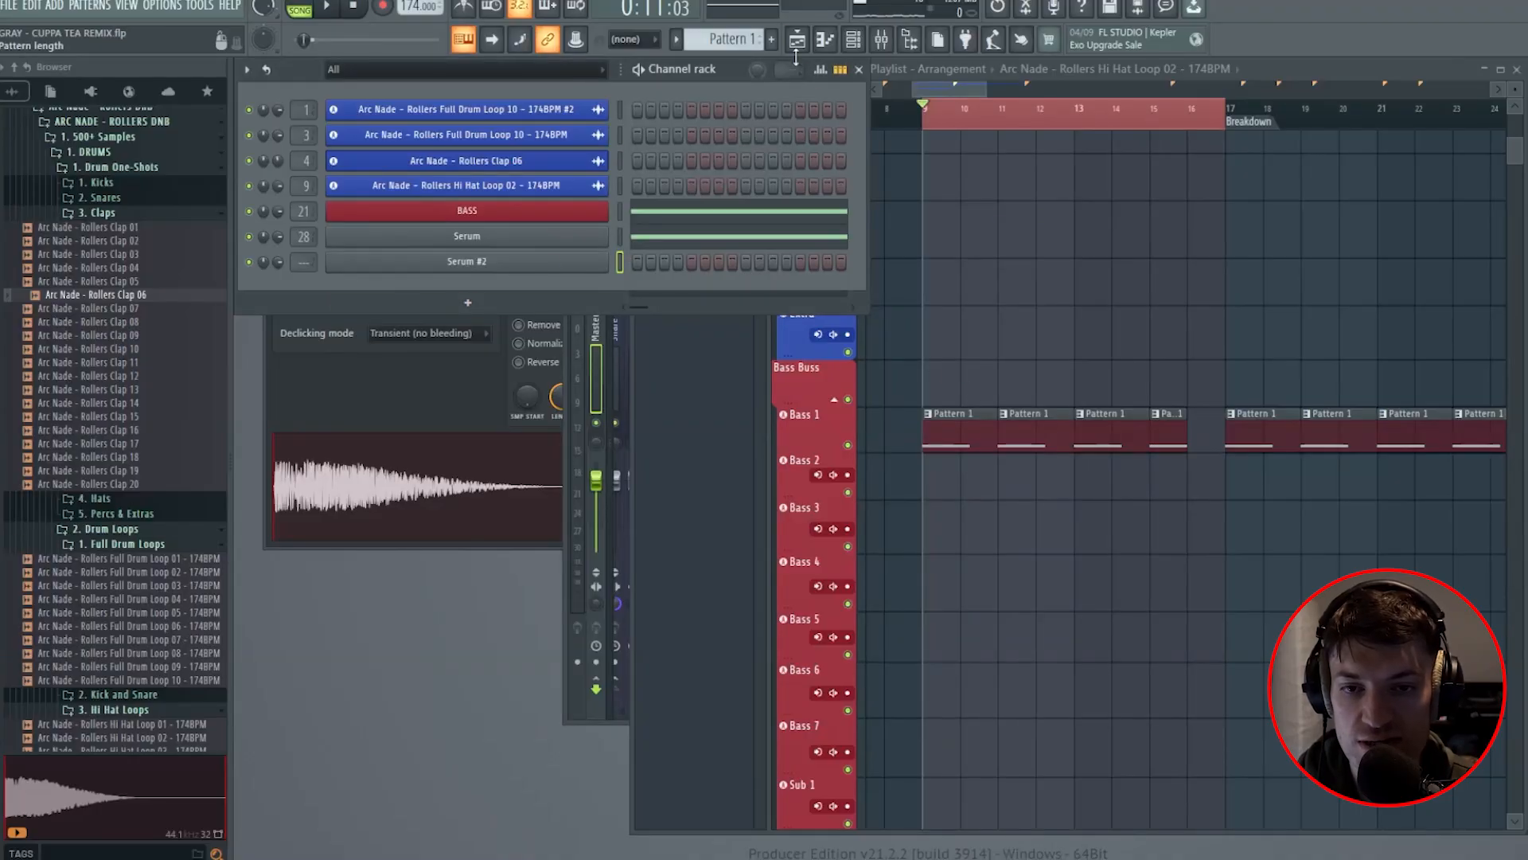
key("F4")
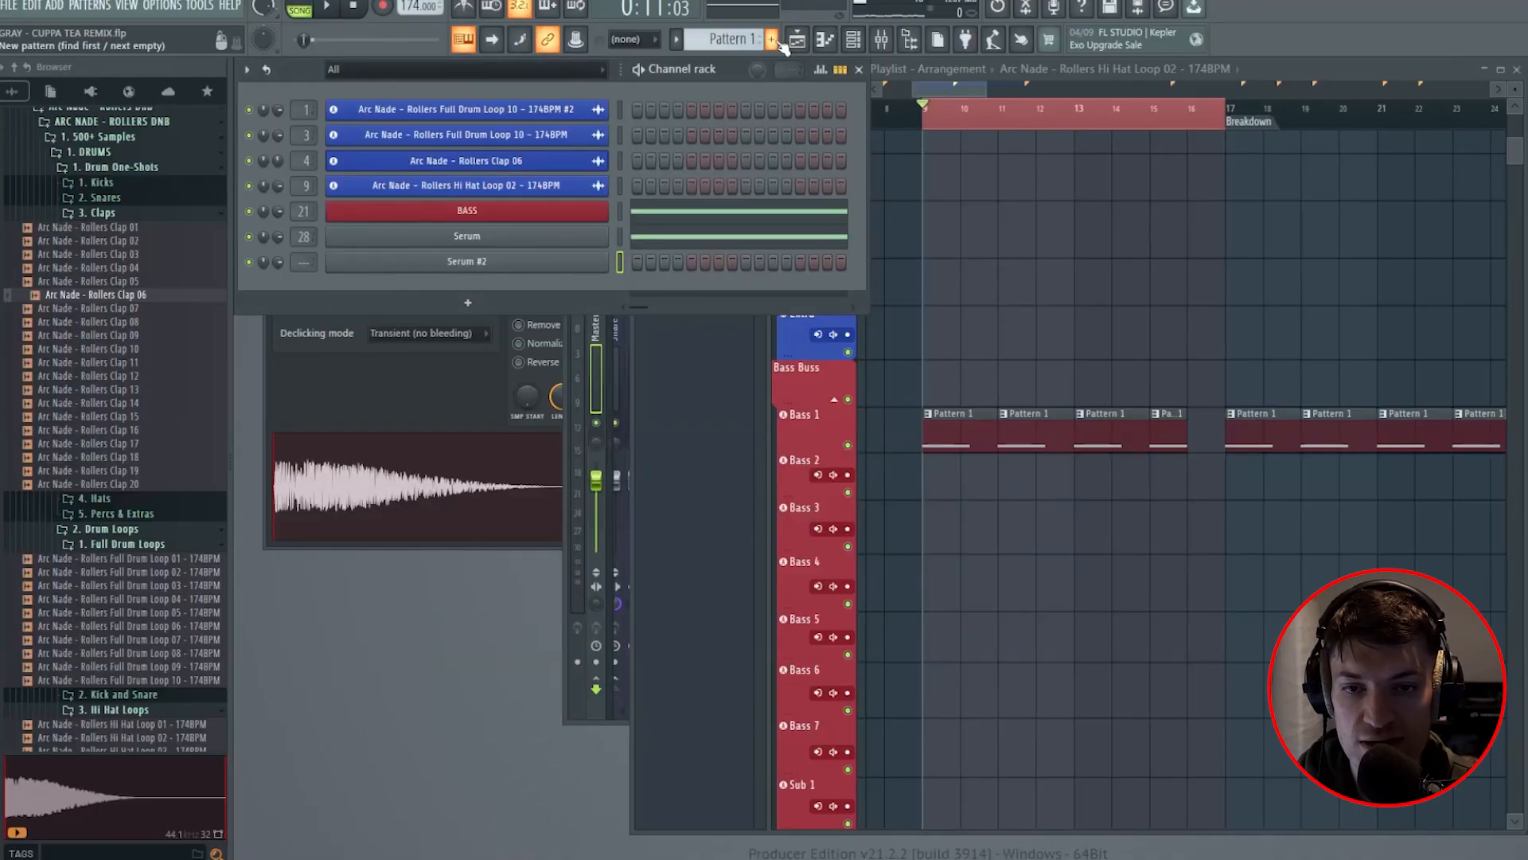
key("Return")
left_click(946, 487)
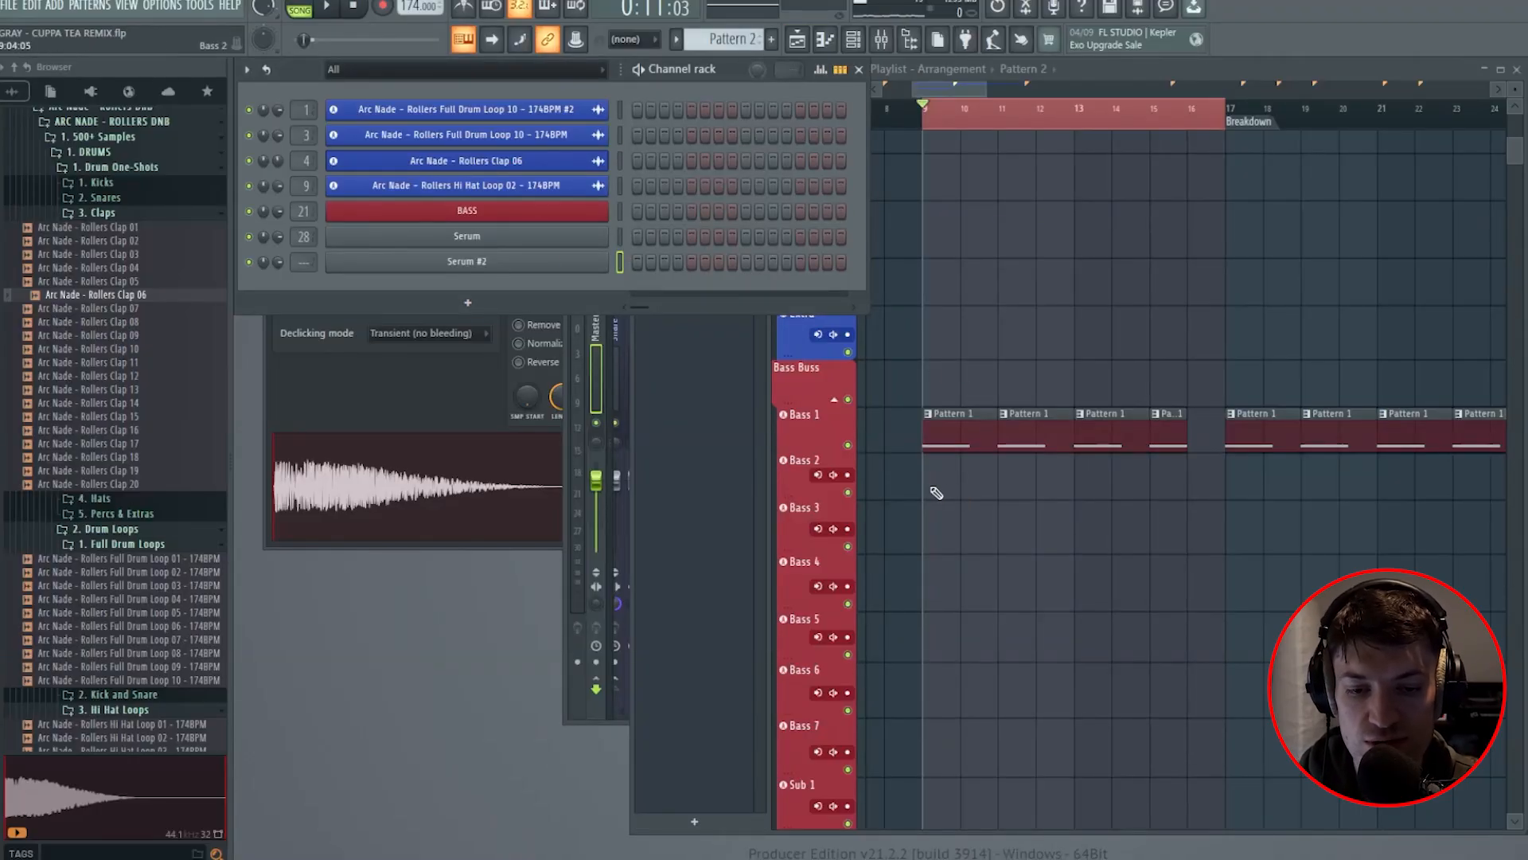
Step: Draw a three-bar D4 note for Serum #2, try it on E4, and return it to D4
key("F7")
left_click(675, 294)
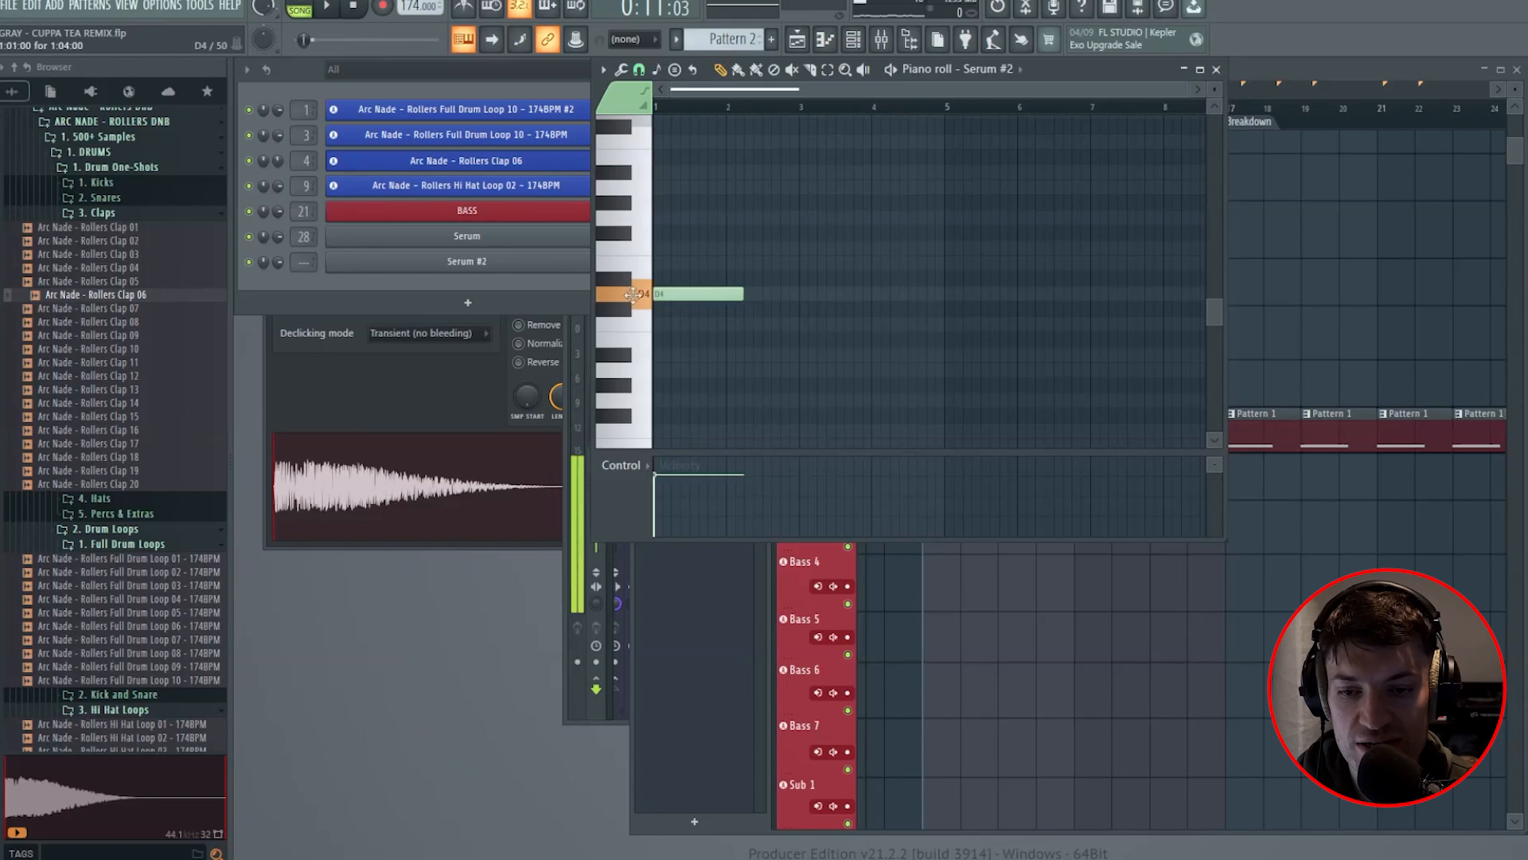
left_click_drag(751, 294, 851, 406)
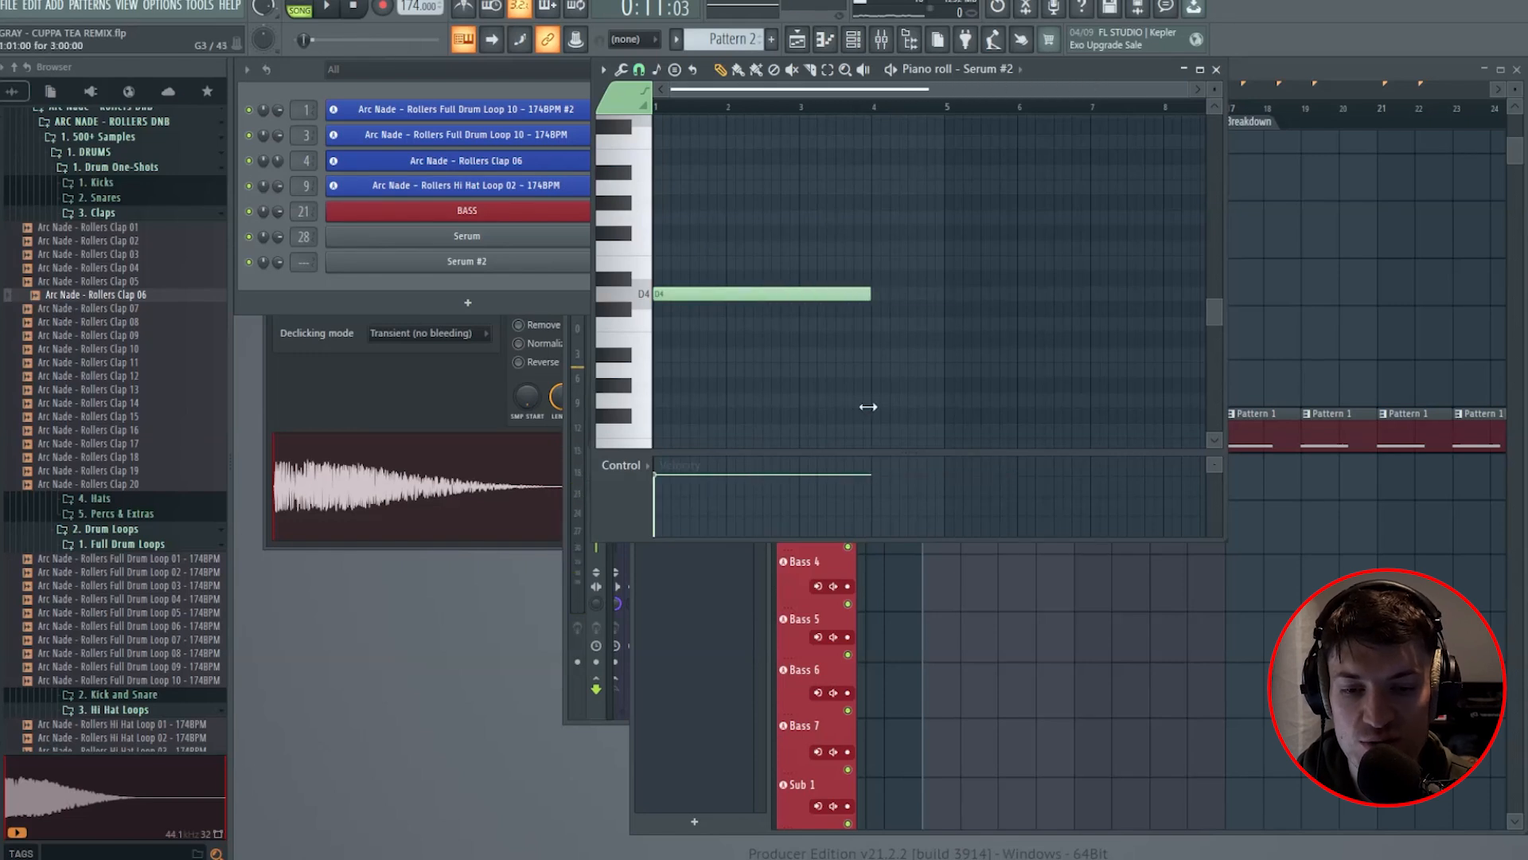
left_click_drag(676, 294, 672, 263)
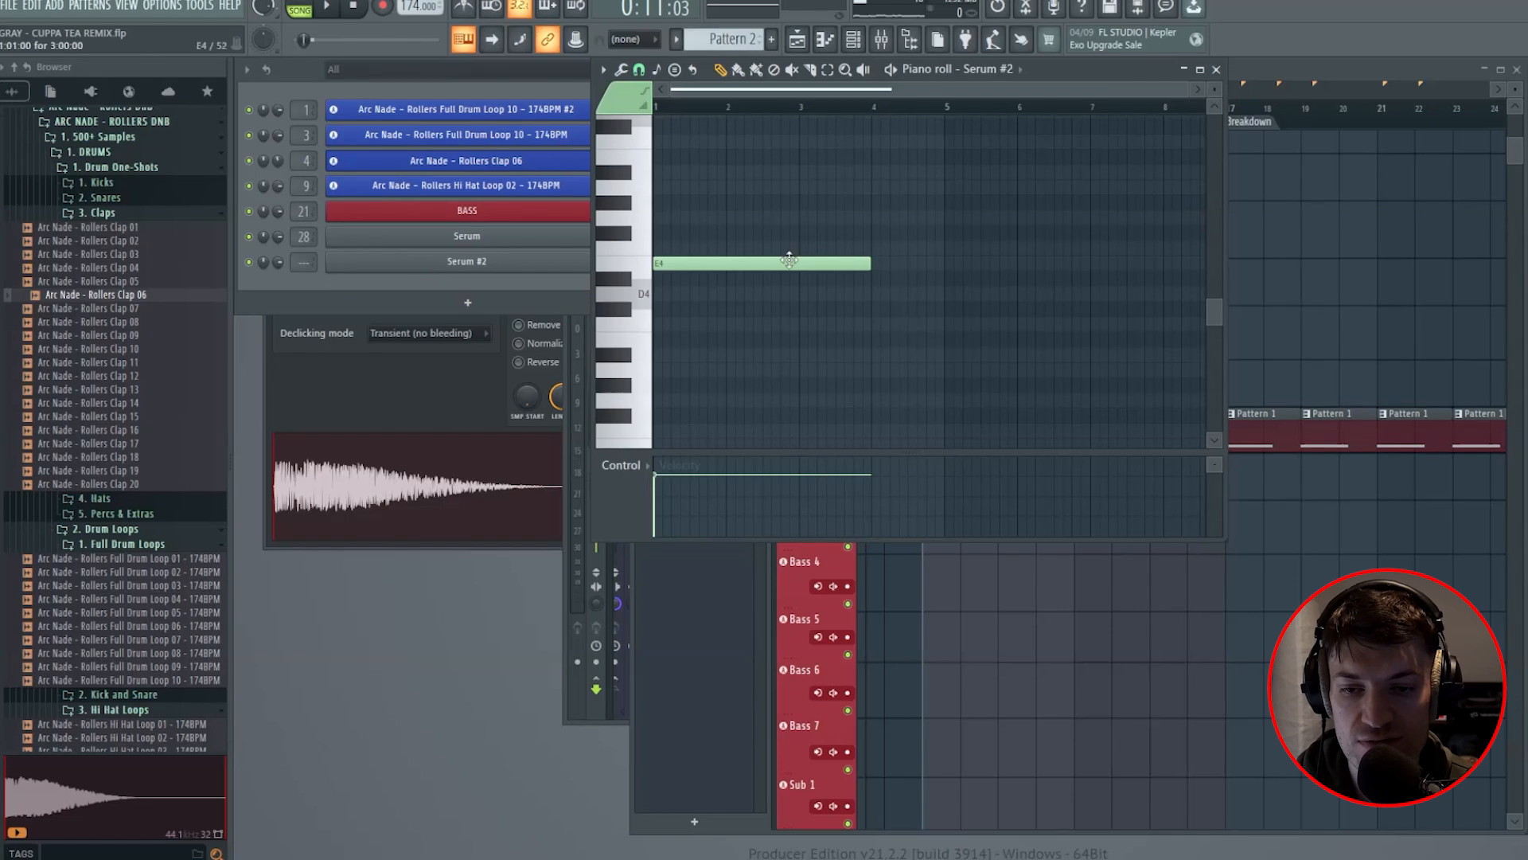
left_click_drag(721, 266, 709, 294)
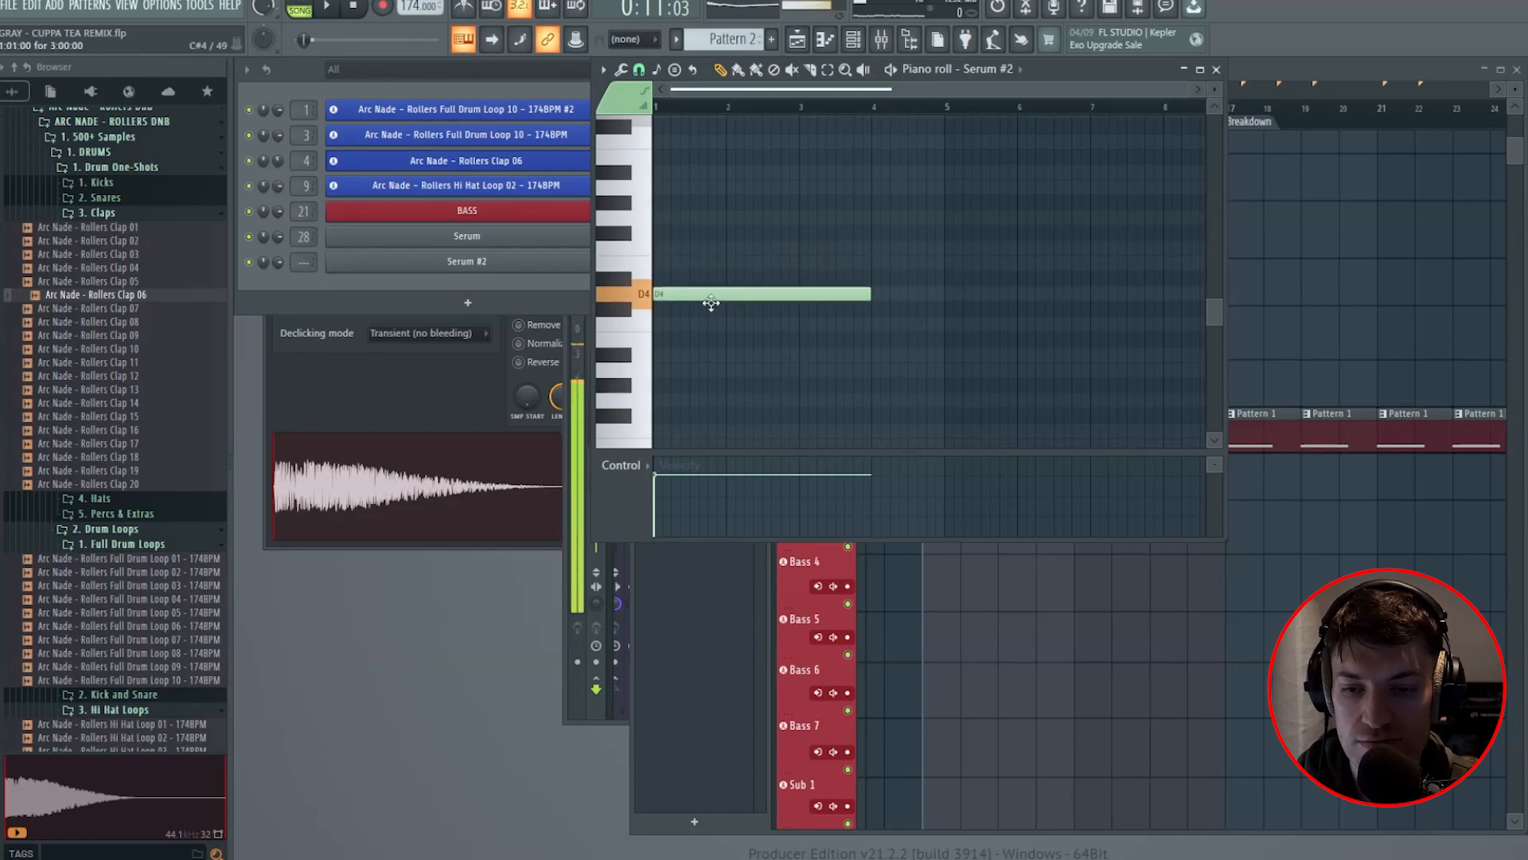
left_click(1218, 70)
Step: Route Serum #2 to mixer track 21, Bass 1, and reposition and widen the mixer to check its effects
left_click(305, 261)
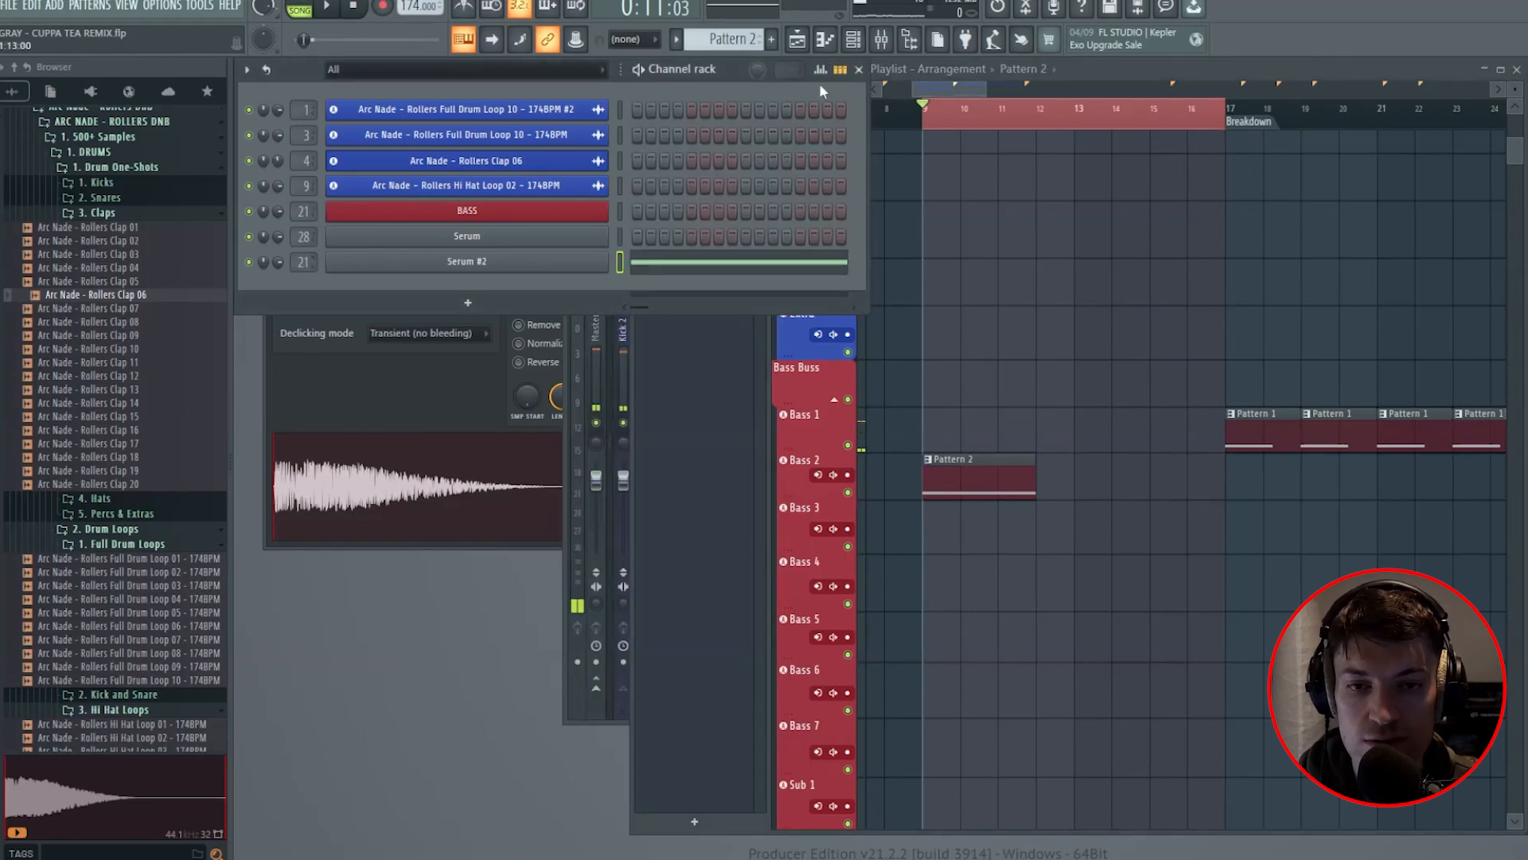
key("F9")
left_click_drag(936, 254, 866, 228)
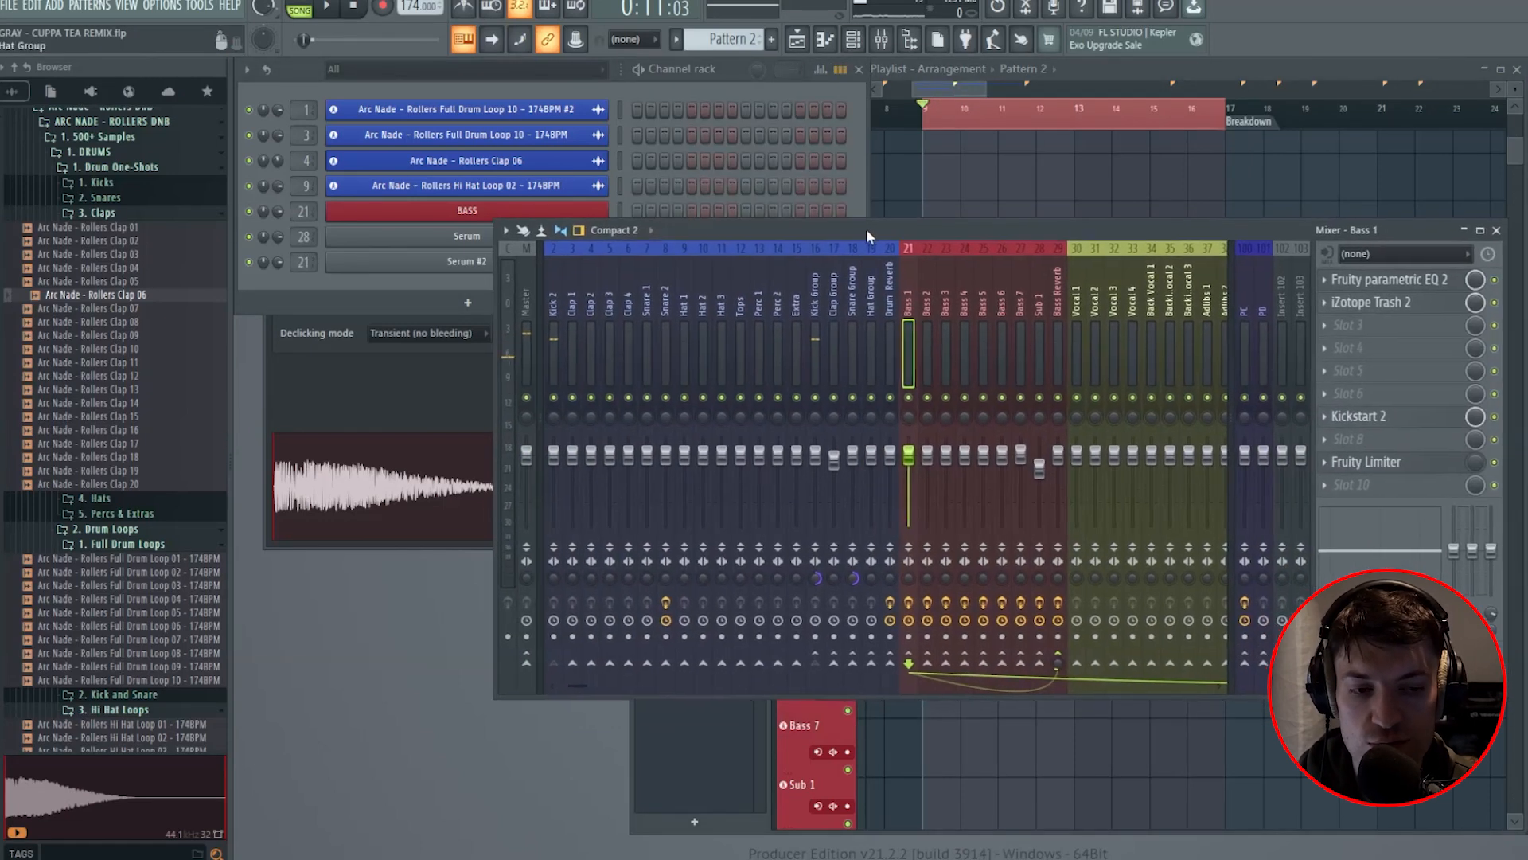
left_click_drag(1504, 373, 1527, 373)
left_click_drag(1256, 231, 1241, 222)
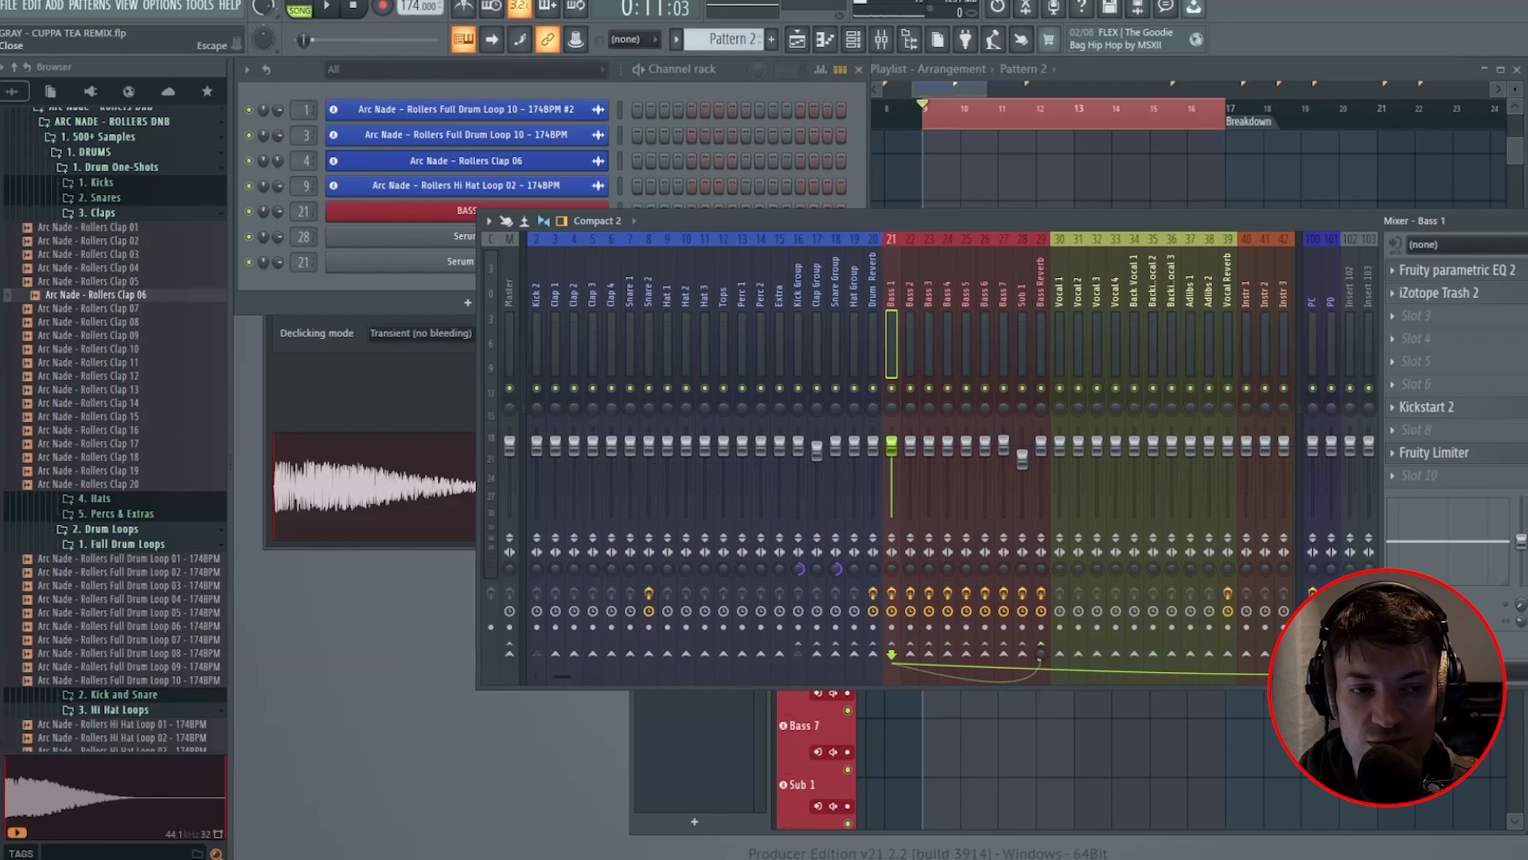
left_click(1526, 220)
Step: Play the Pattern 2 bass with the drums and toggle the Bass 1 mixer track's effects to compare the sound
scroll(938, 137, "up", 4)
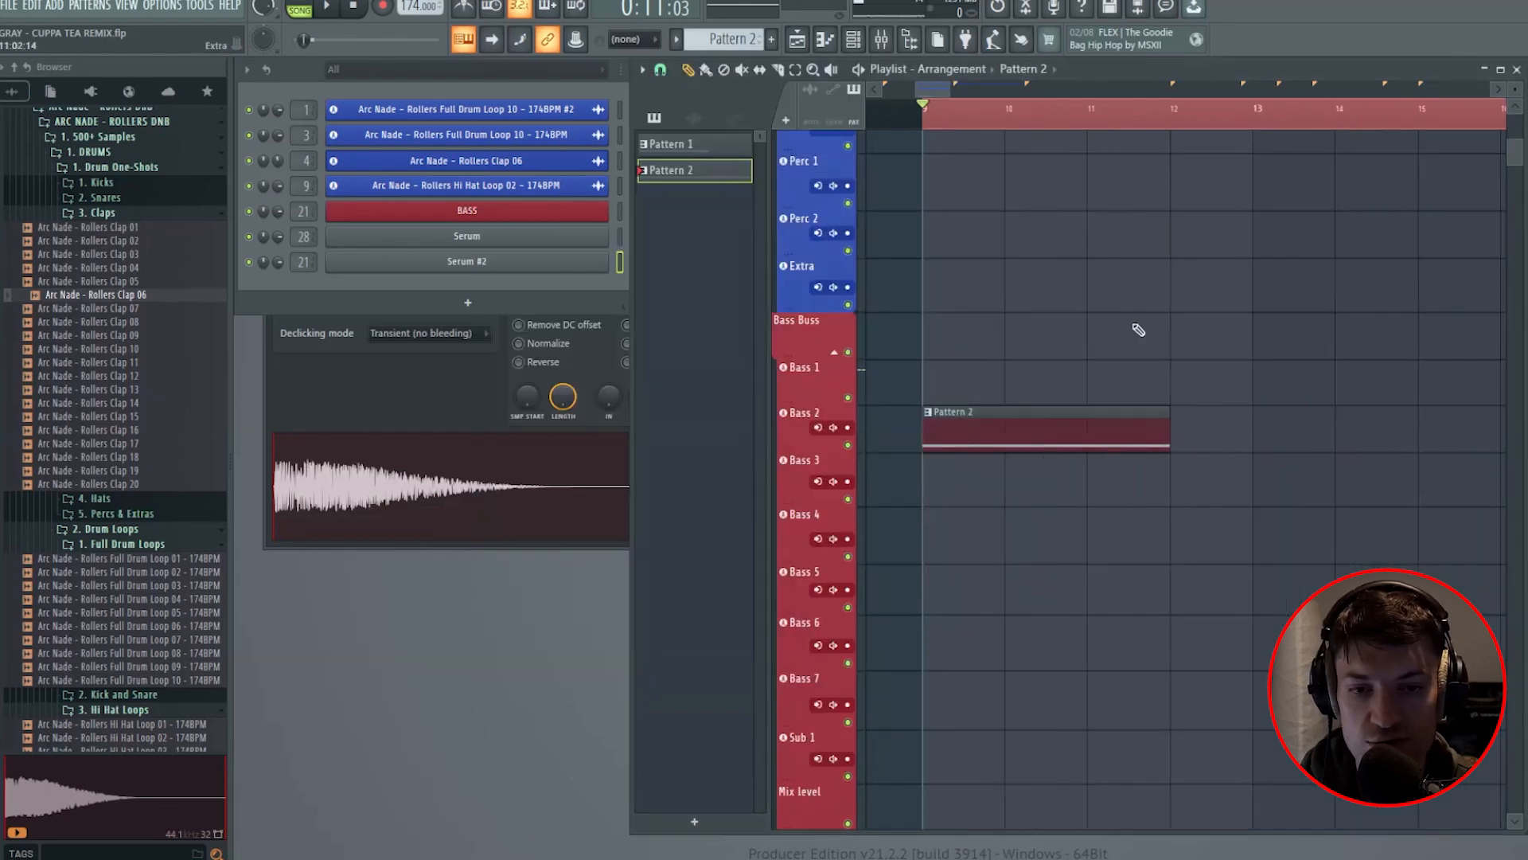
key("space")
key("F9")
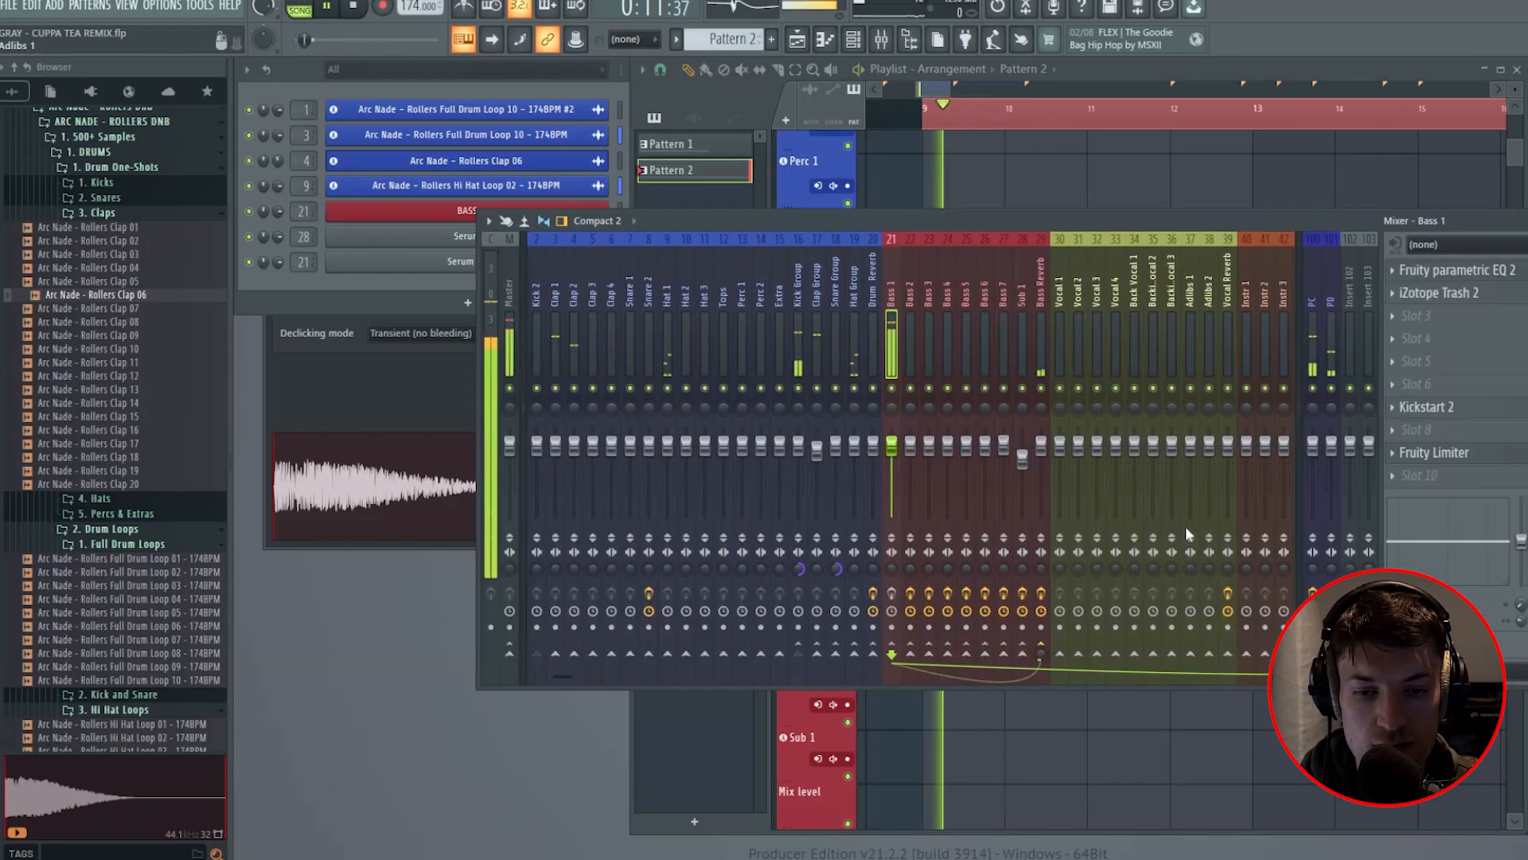
left_click(892, 595)
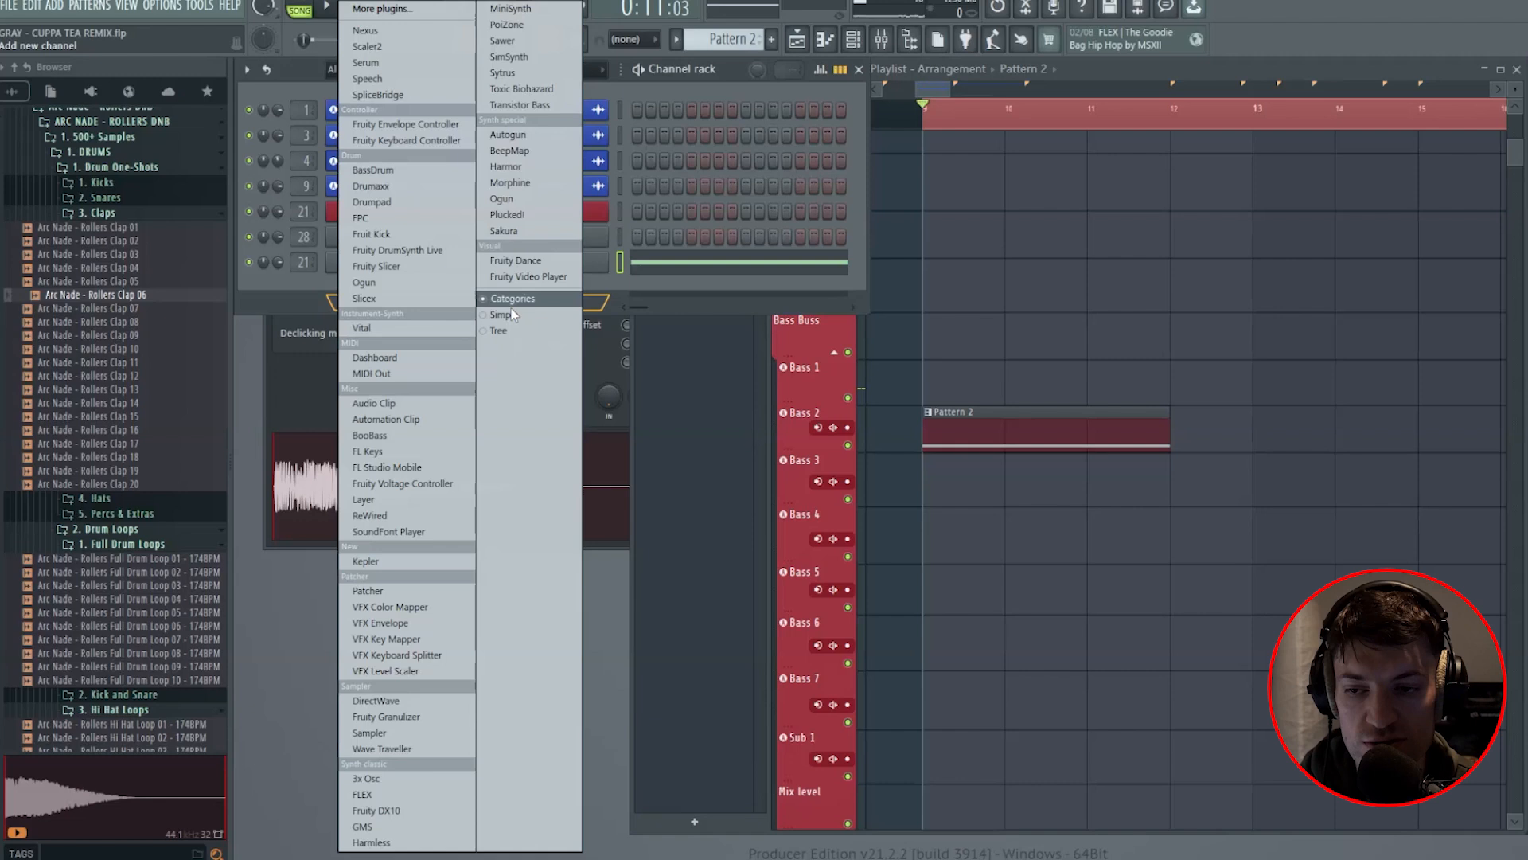
Step: Add another Serum instance and load the preset Rollers Sub - Sustained 01 from the 75 Rollers Presets folder
left_click(367, 62)
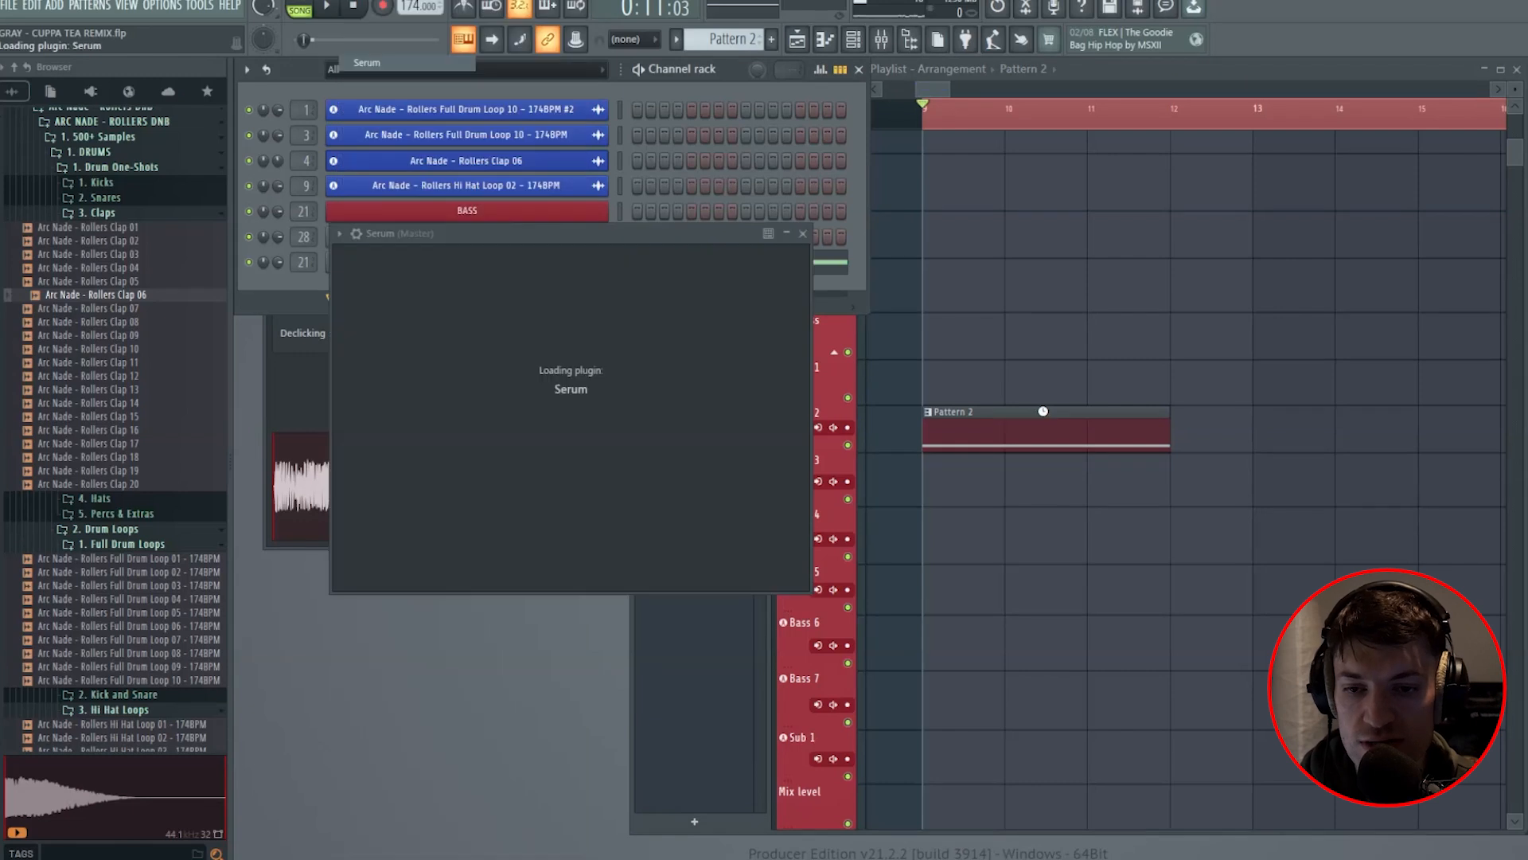
left_click(885, 179)
mouse_move(885, 194)
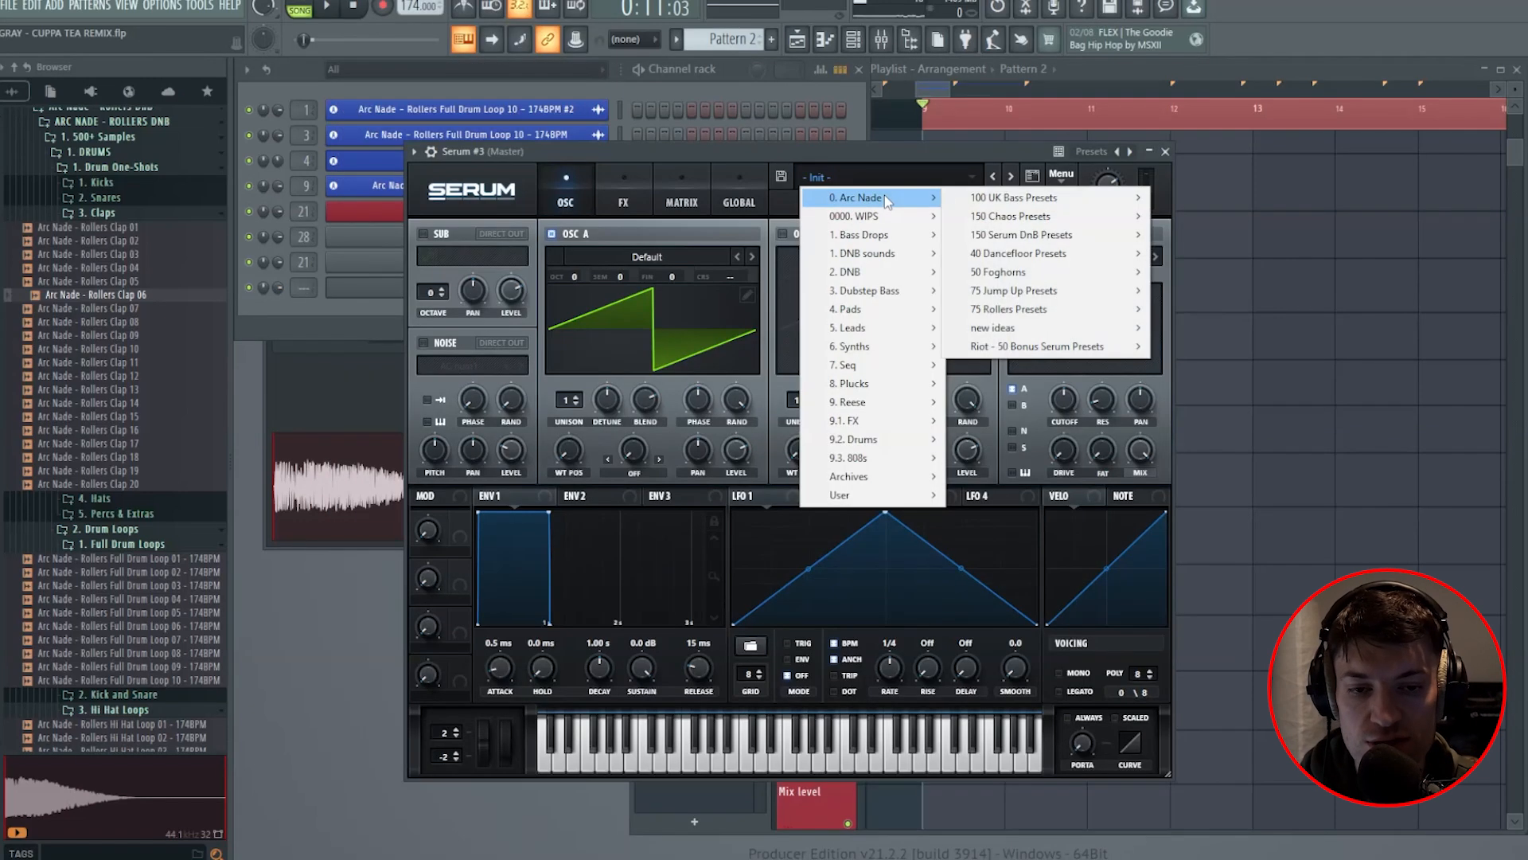
mouse_move(1063, 310)
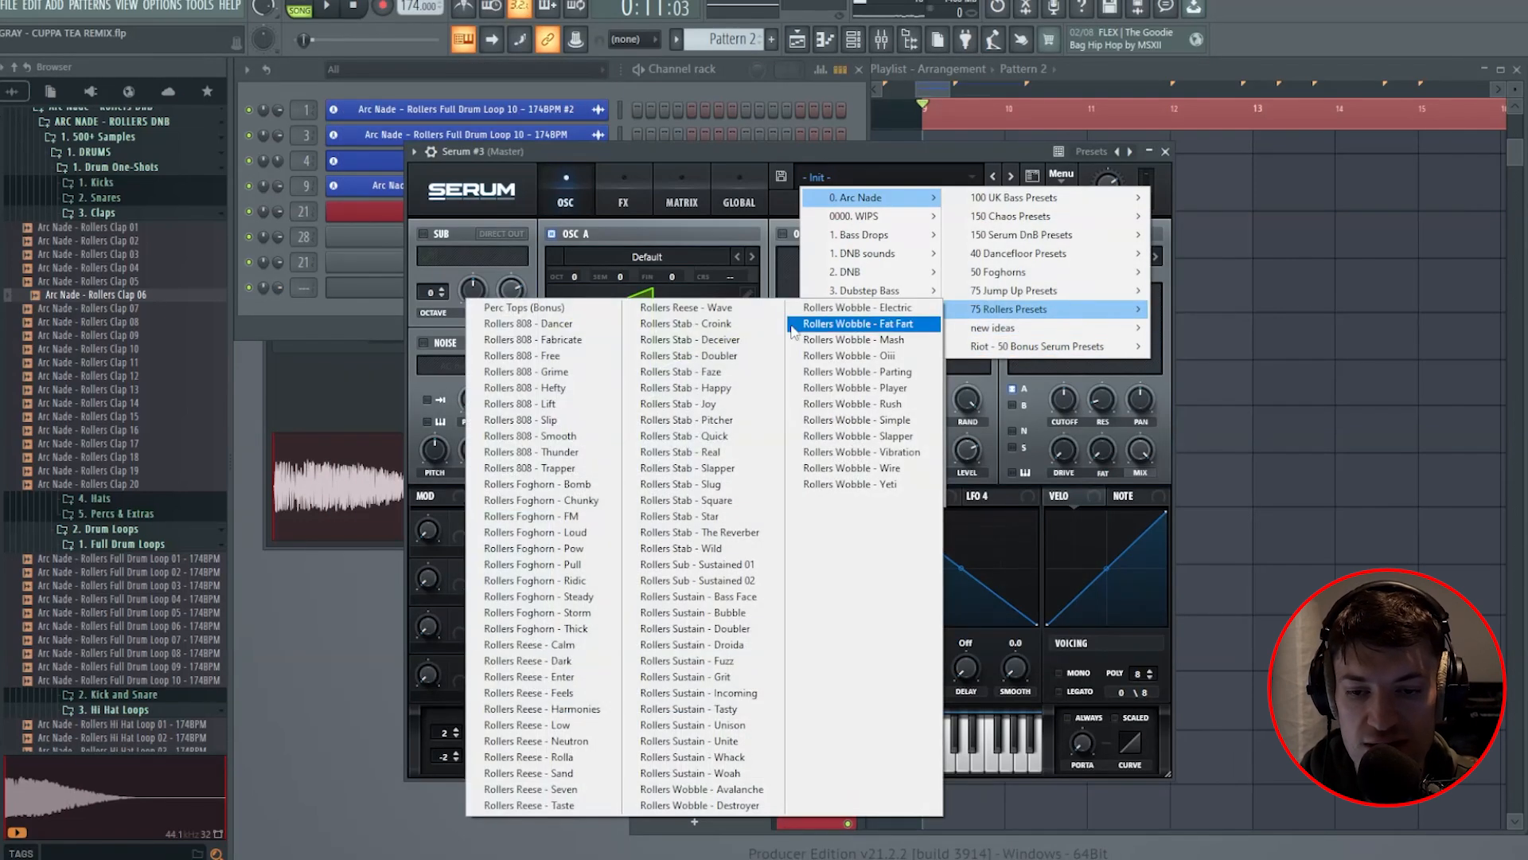
left_click(725, 567)
left_click_drag(748, 157, 760, 116)
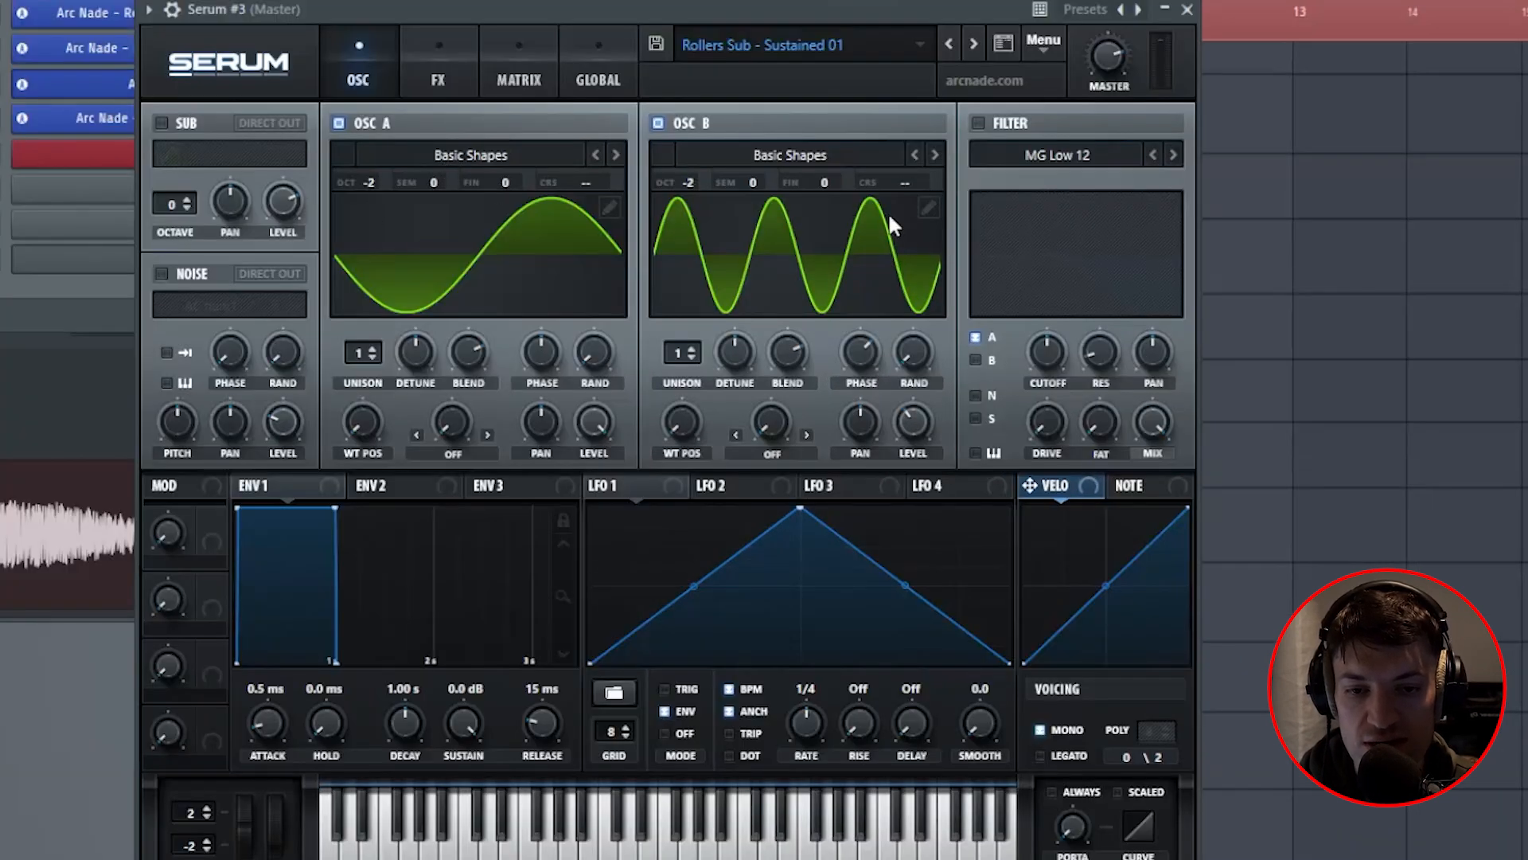
Step: Examine oscillator B's harmonics in the wavetable editor and the sub preset's effects chain
double_click(891, 225)
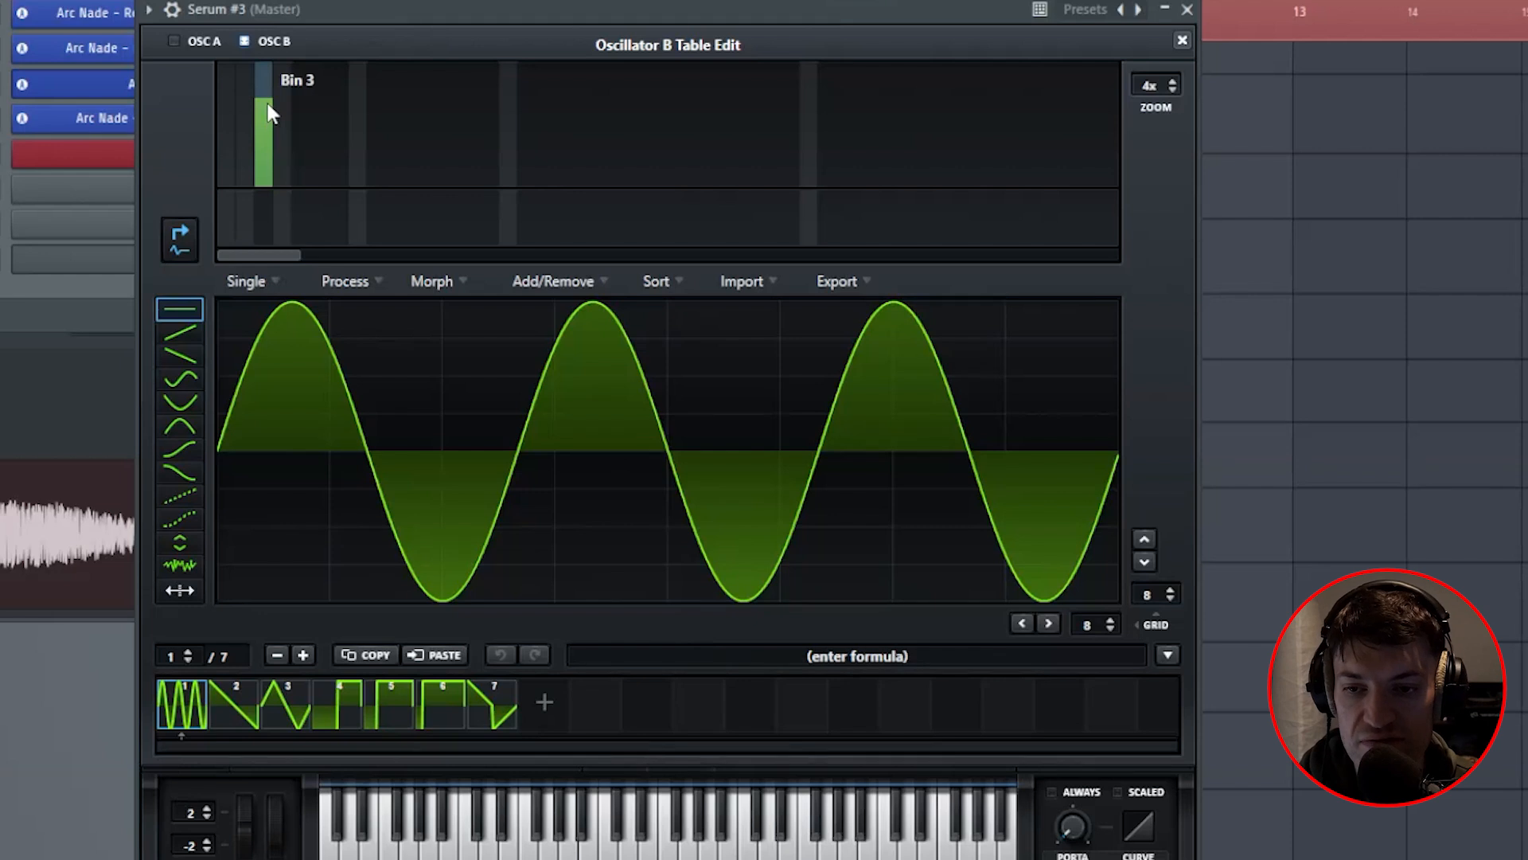
left_click(1182, 41)
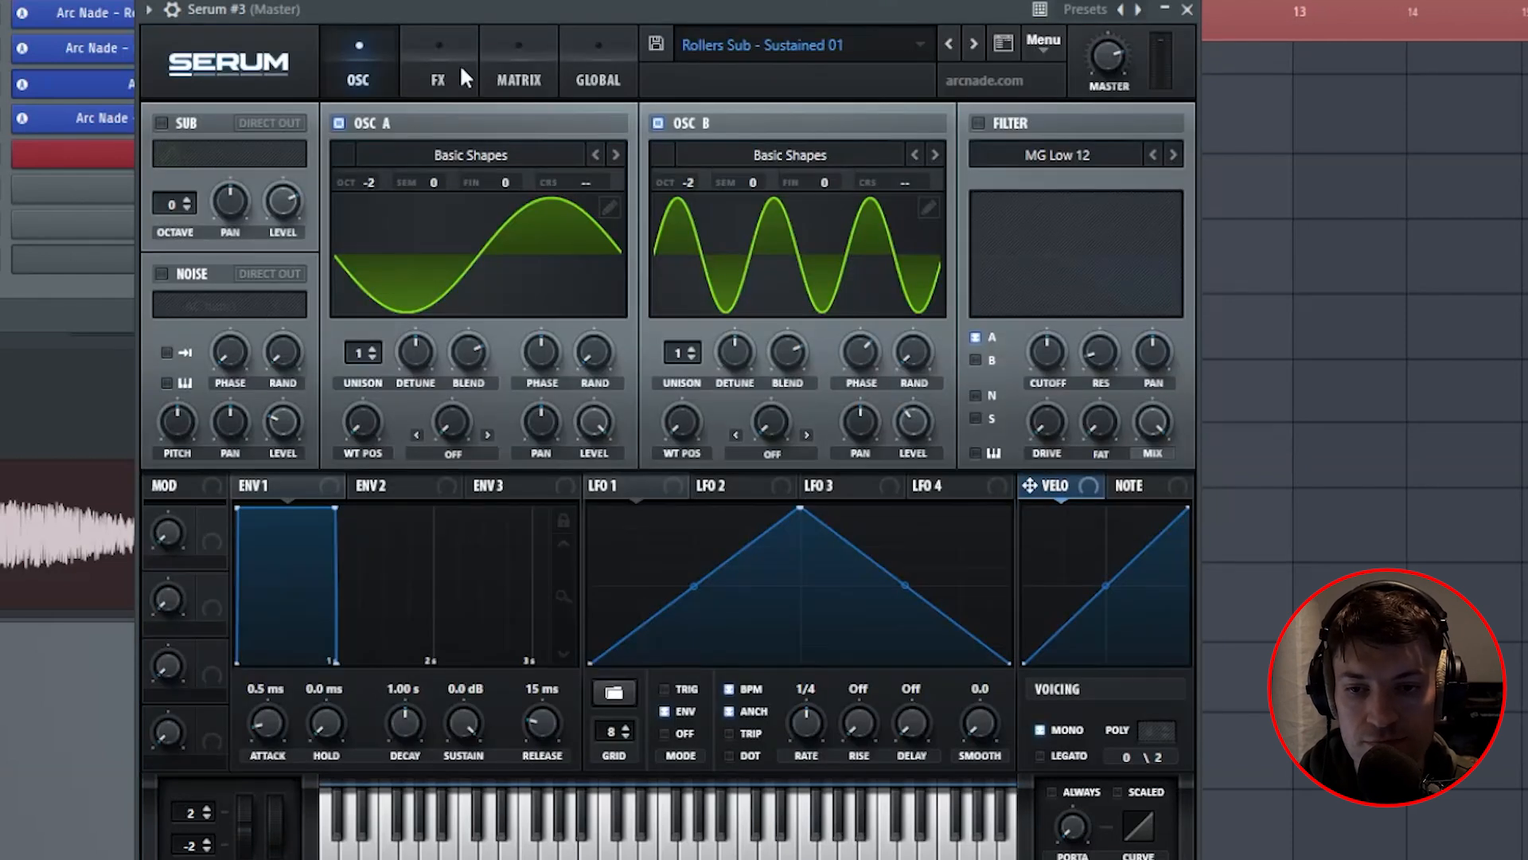
left_click(460, 65)
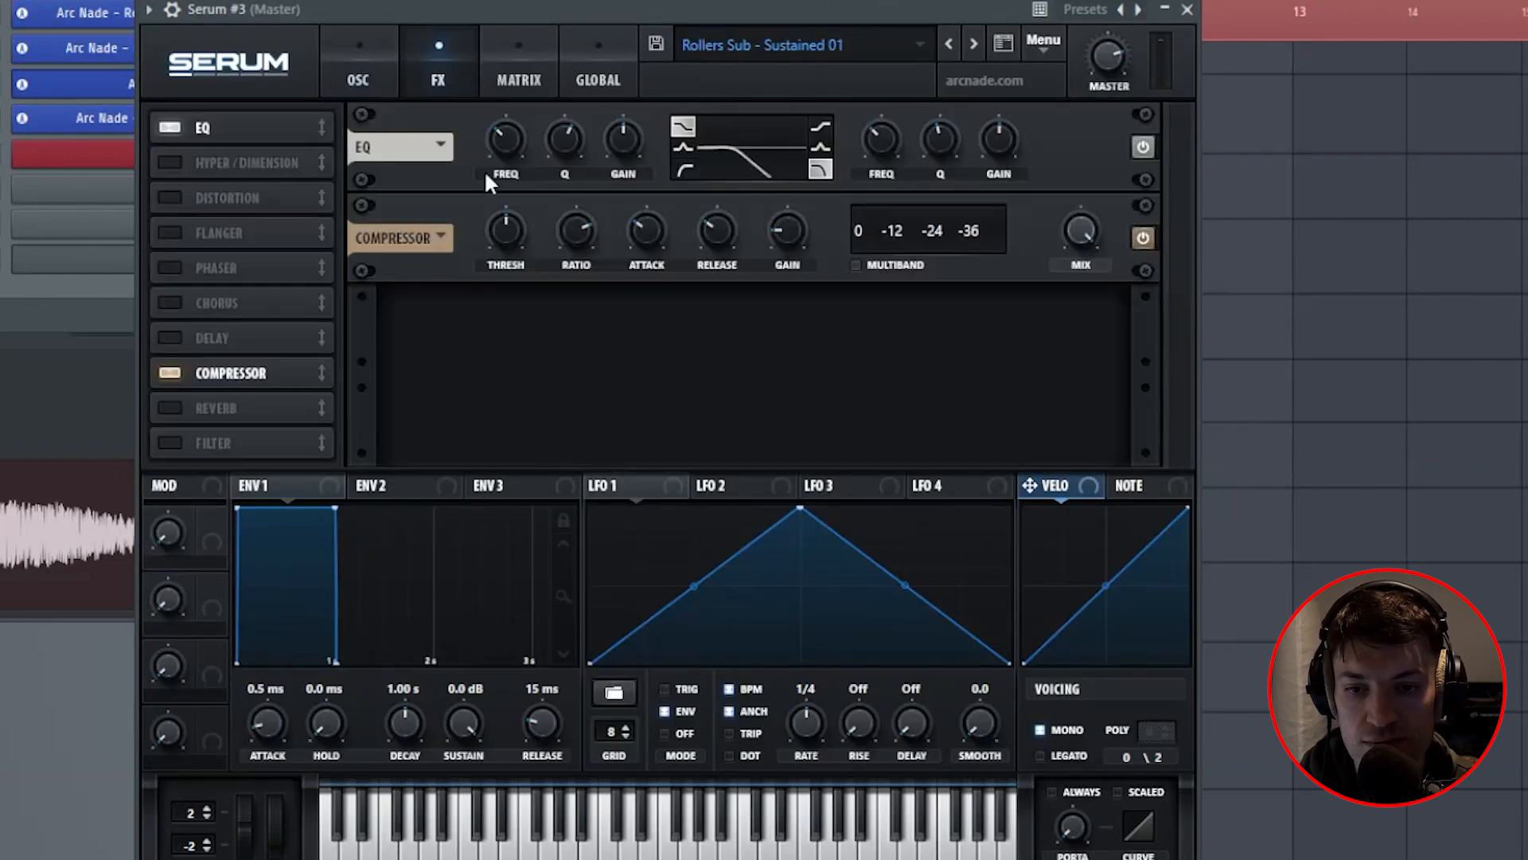
left_click(368, 59)
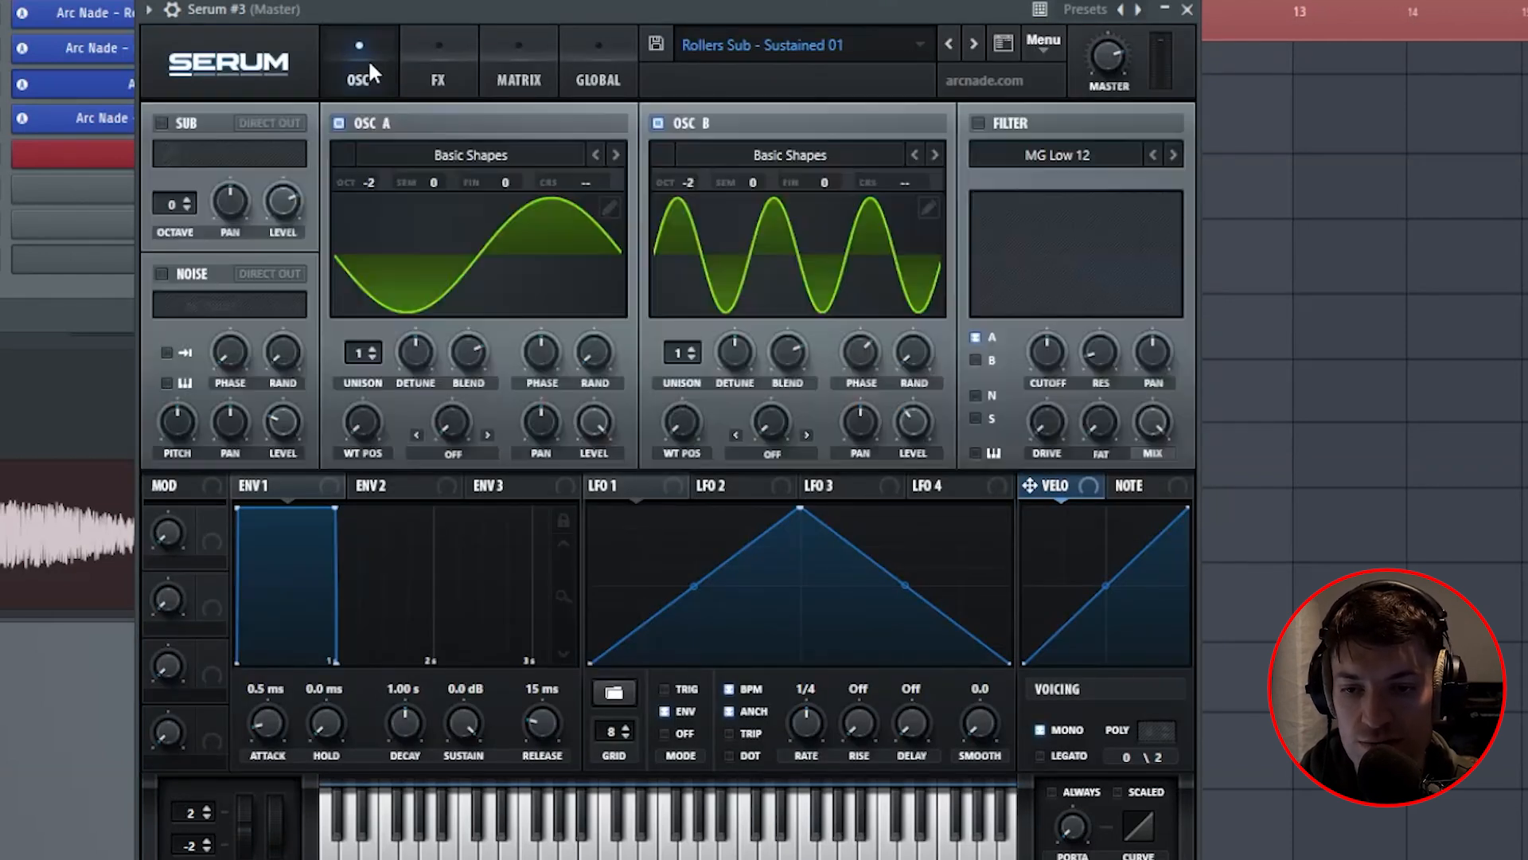
Step: Route Serum #3 to mixer track 28, Sub 1, and insert Kickstart 2 in its effect slot 7
left_click(1190, 11)
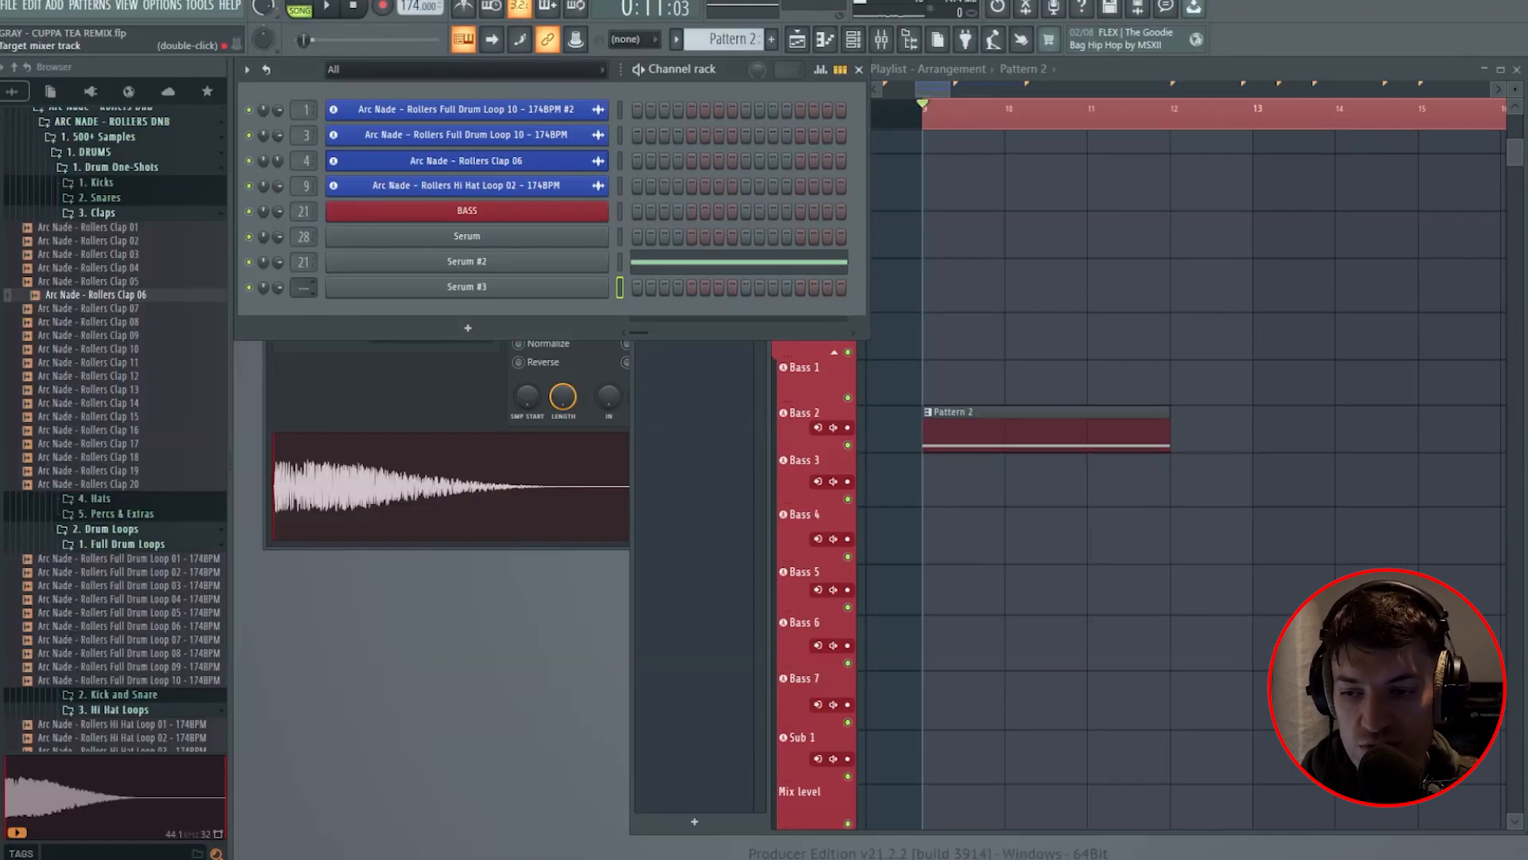
key("F9")
left_click(1417, 407)
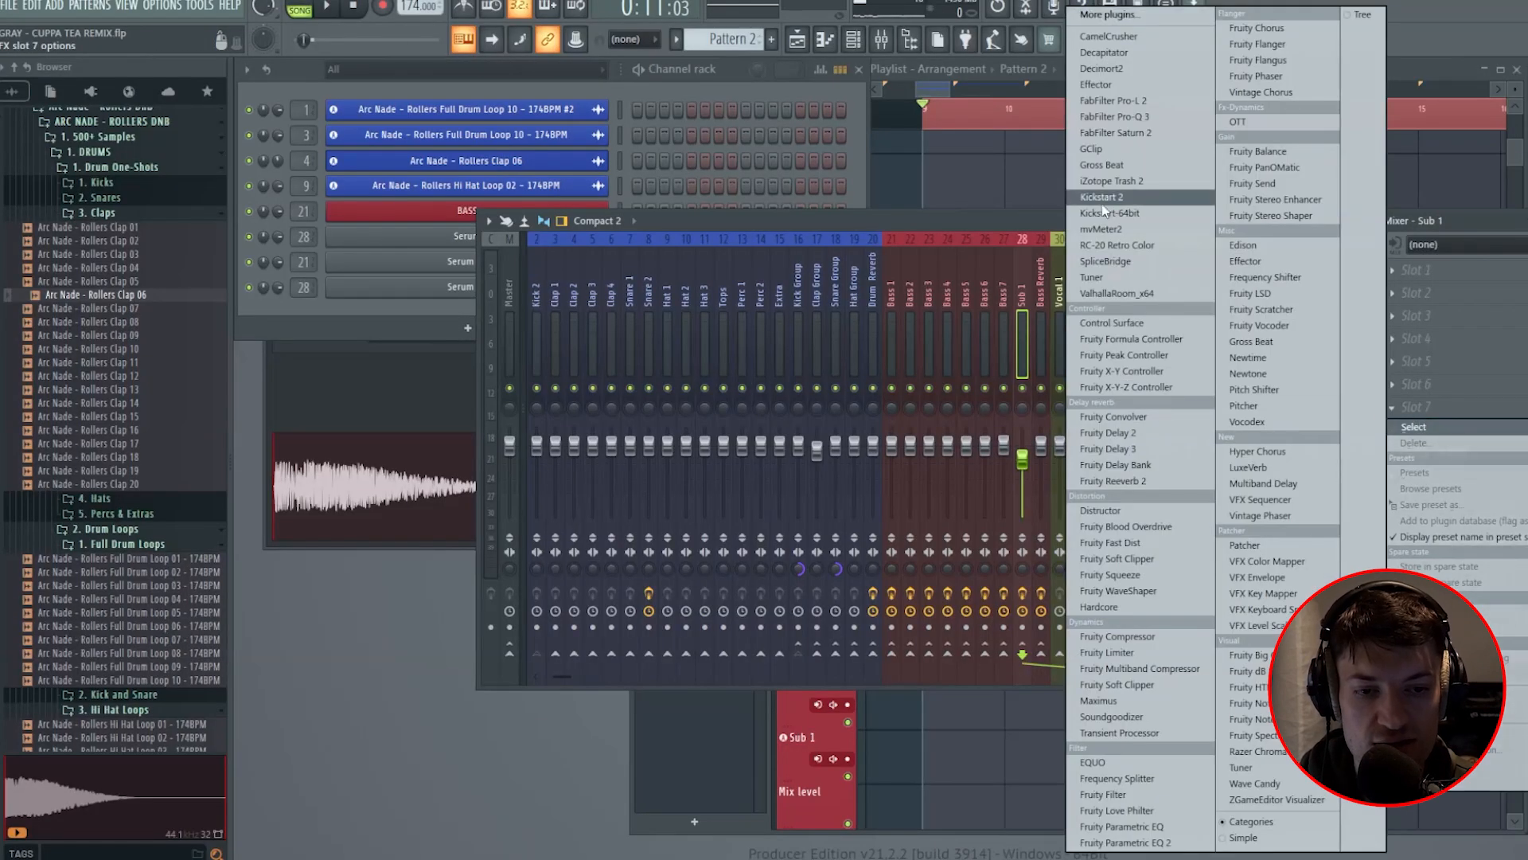
left_click(1147, 201)
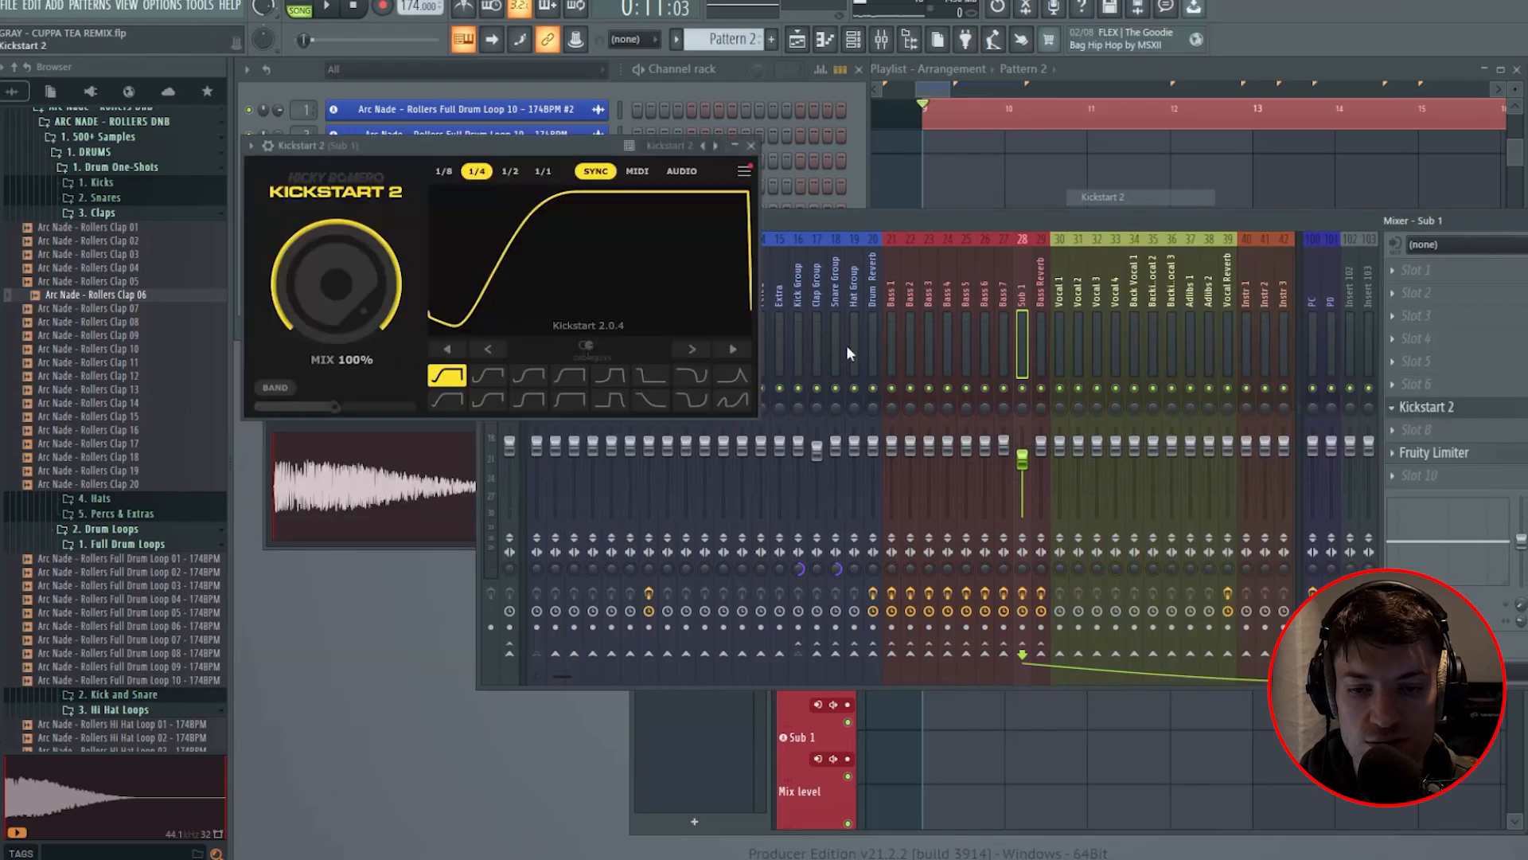
Step: Set Kickstart 2 on Sub 1 to audio triggering and assign its sidechain input to 1
left_click_drag(689, 141, 812, 141)
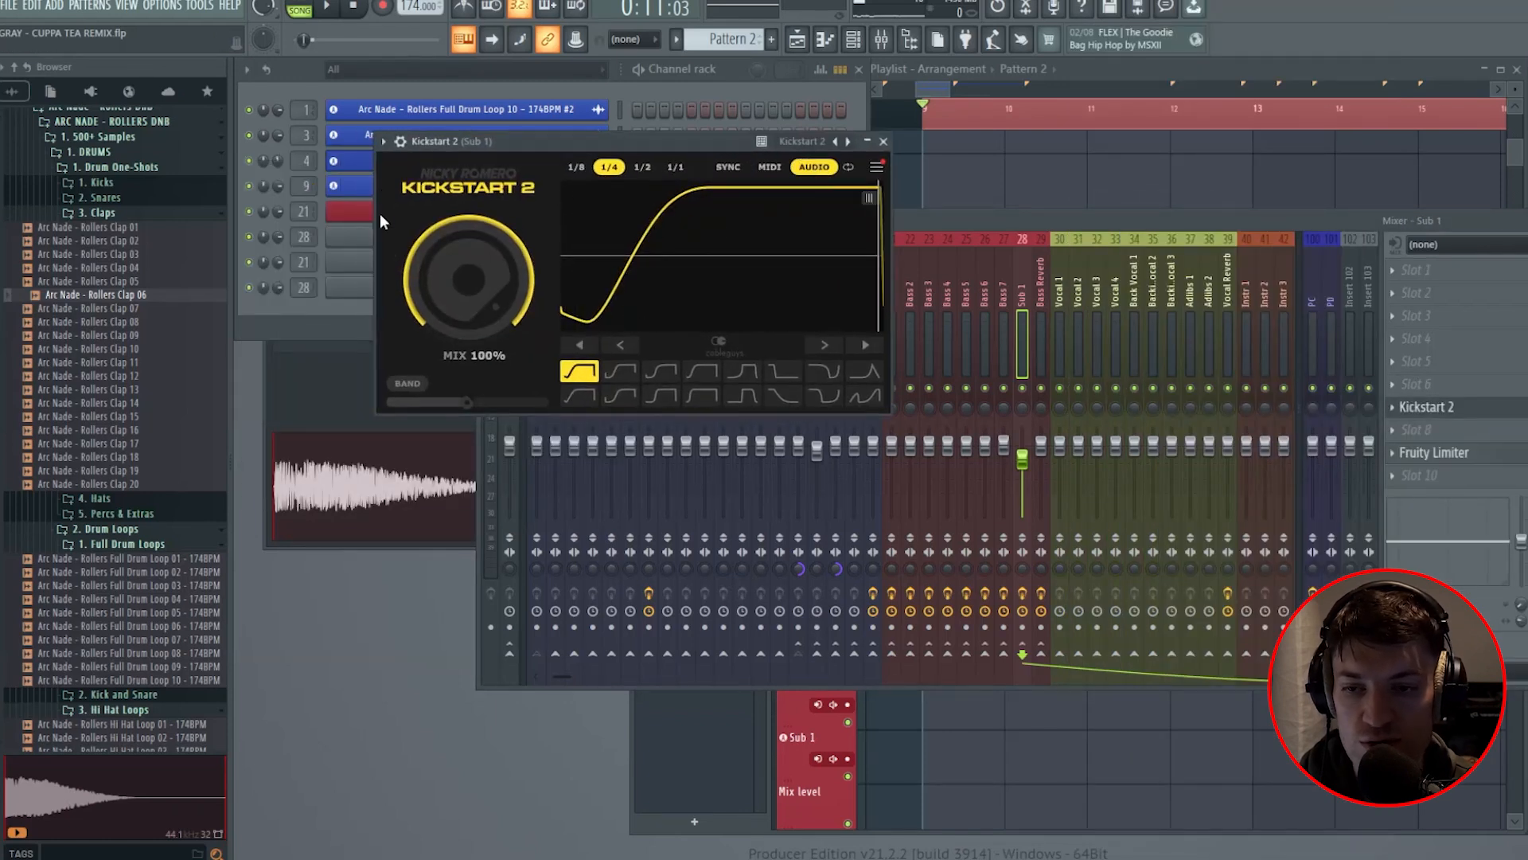
left_click(401, 141)
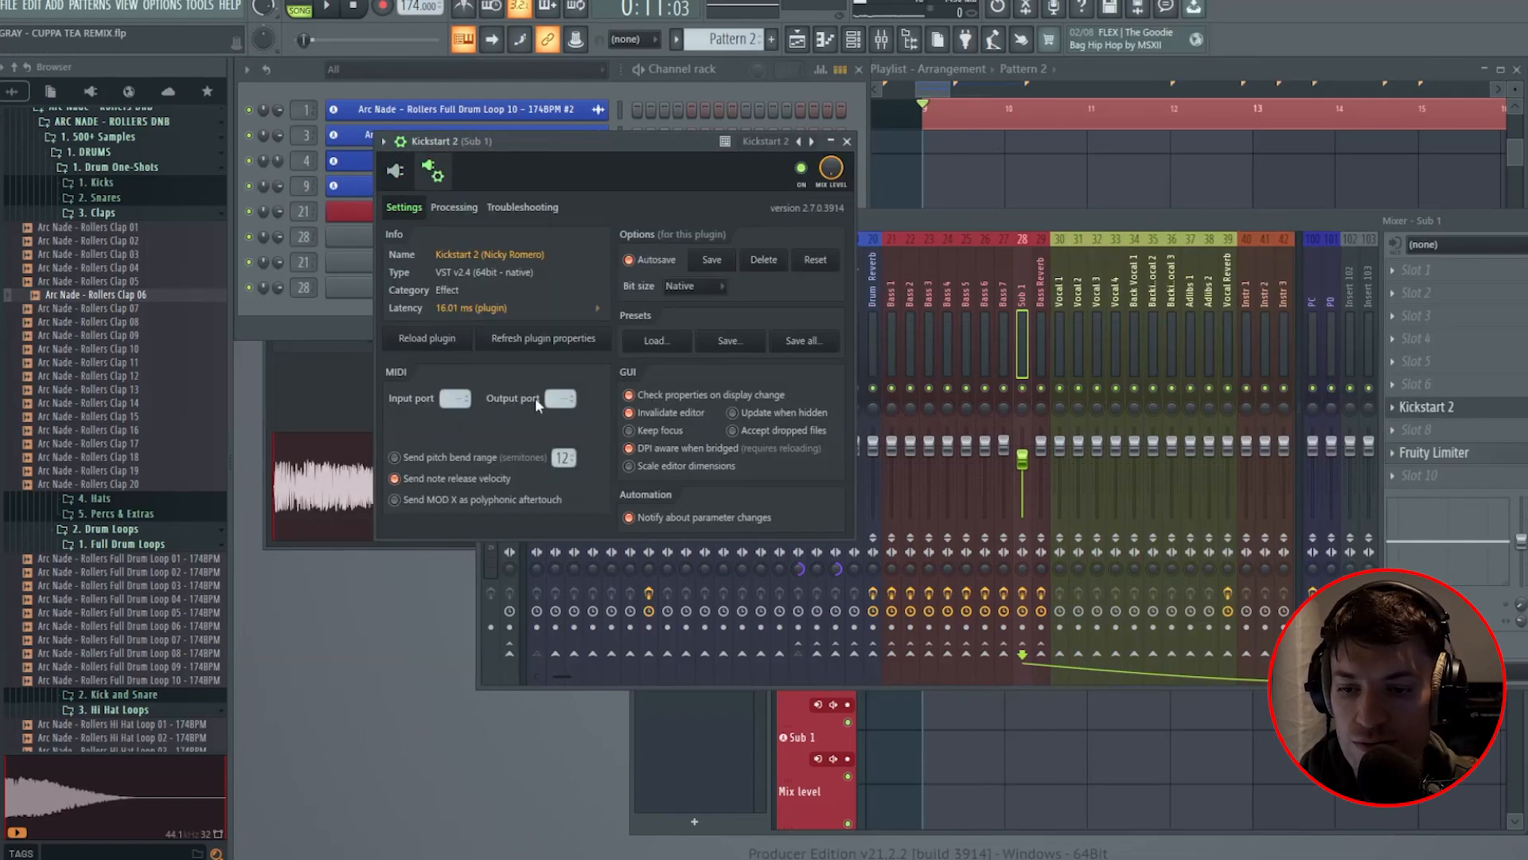
left_click(454, 207)
left_click(422, 417)
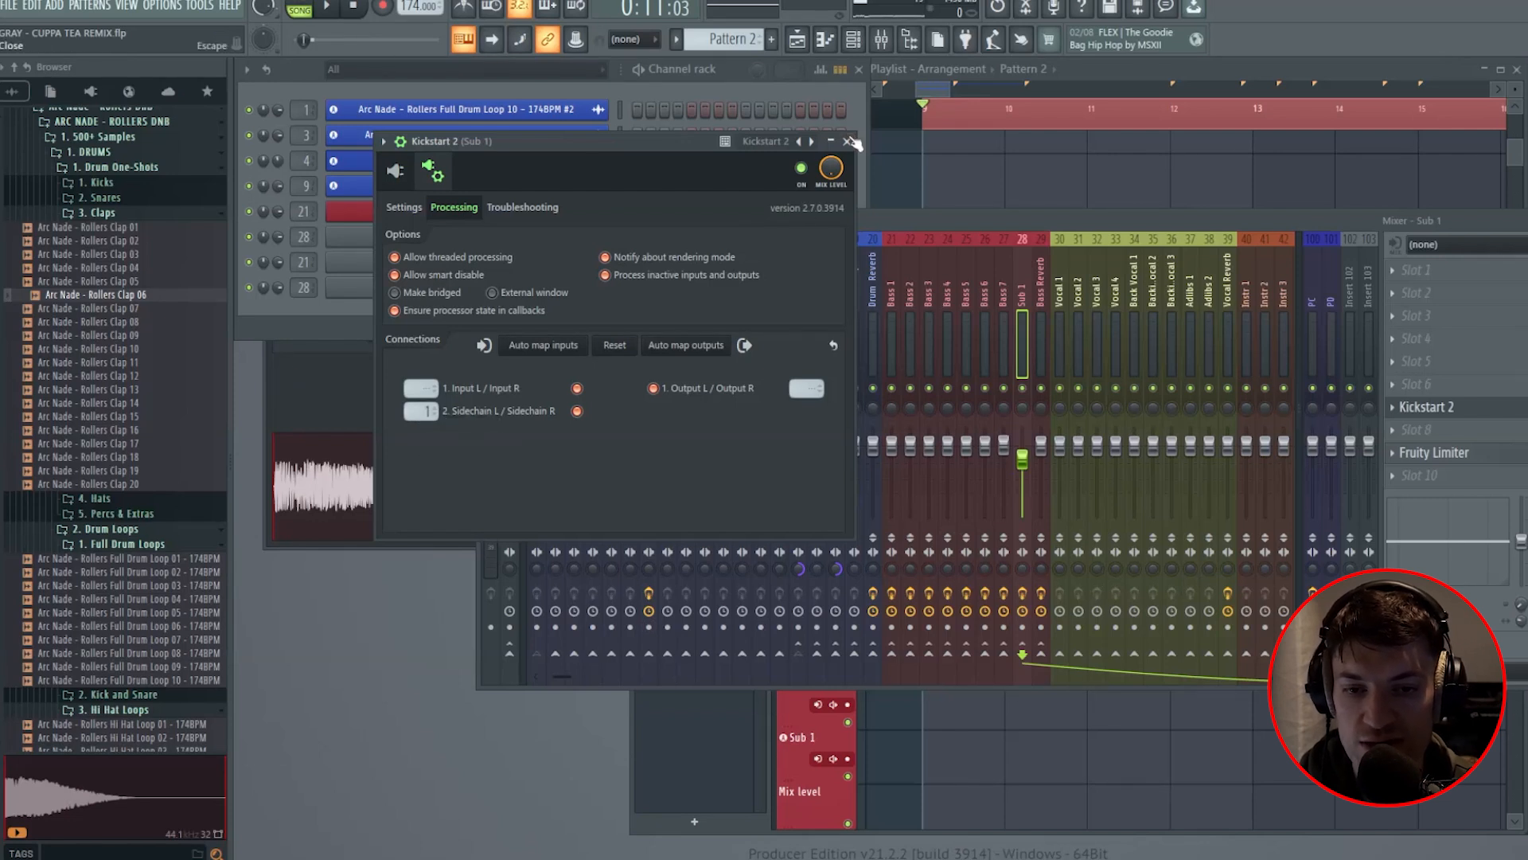
left_click(850, 141)
Step: Sidechain the Kick Group mixer track to the Sub 1 track
left_click(817, 348)
left_click(801, 349)
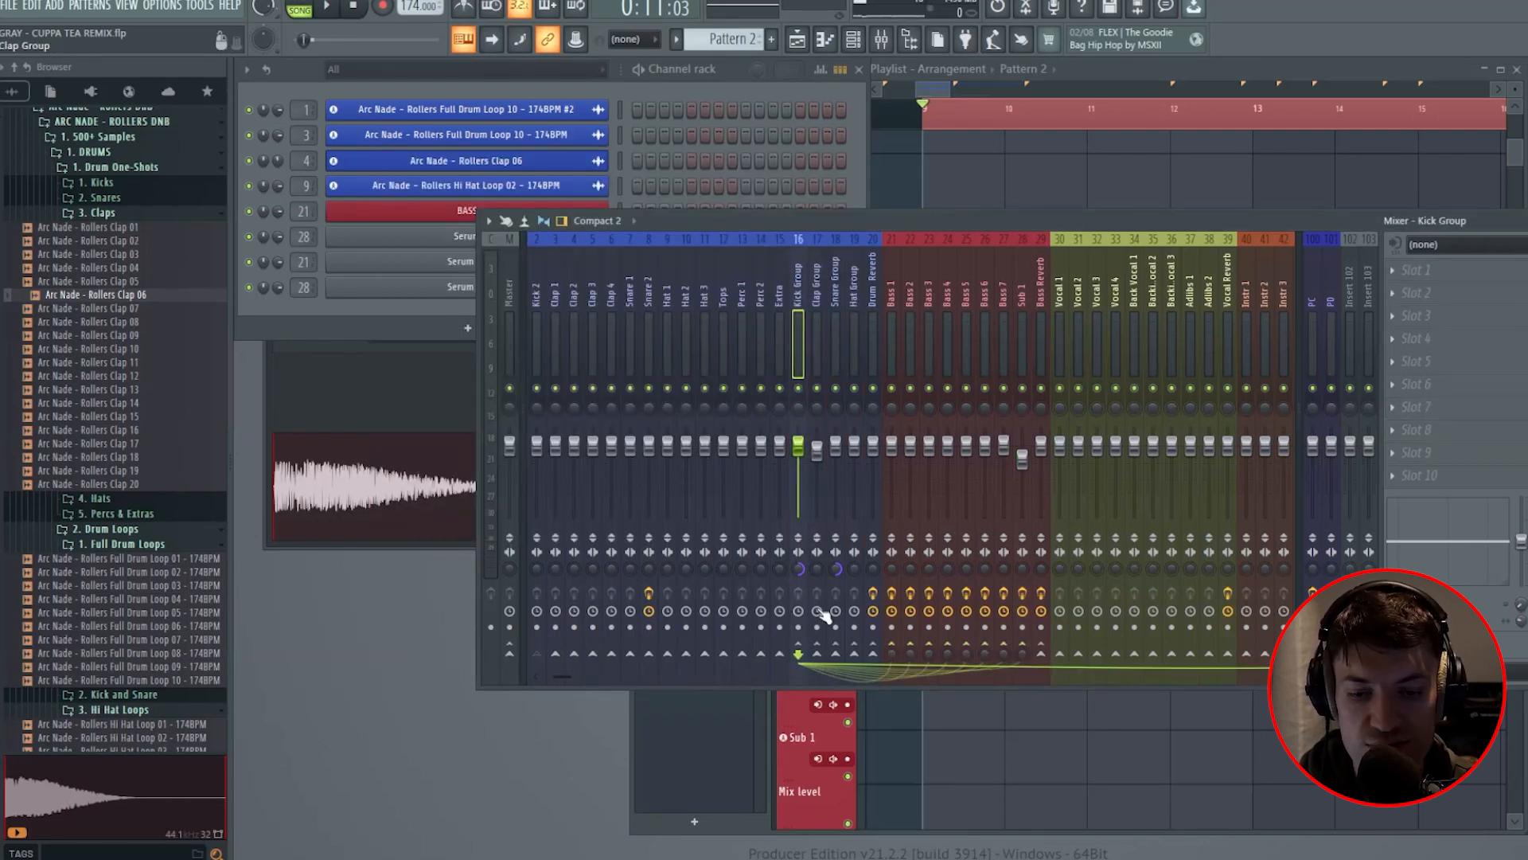
right_click(1027, 646)
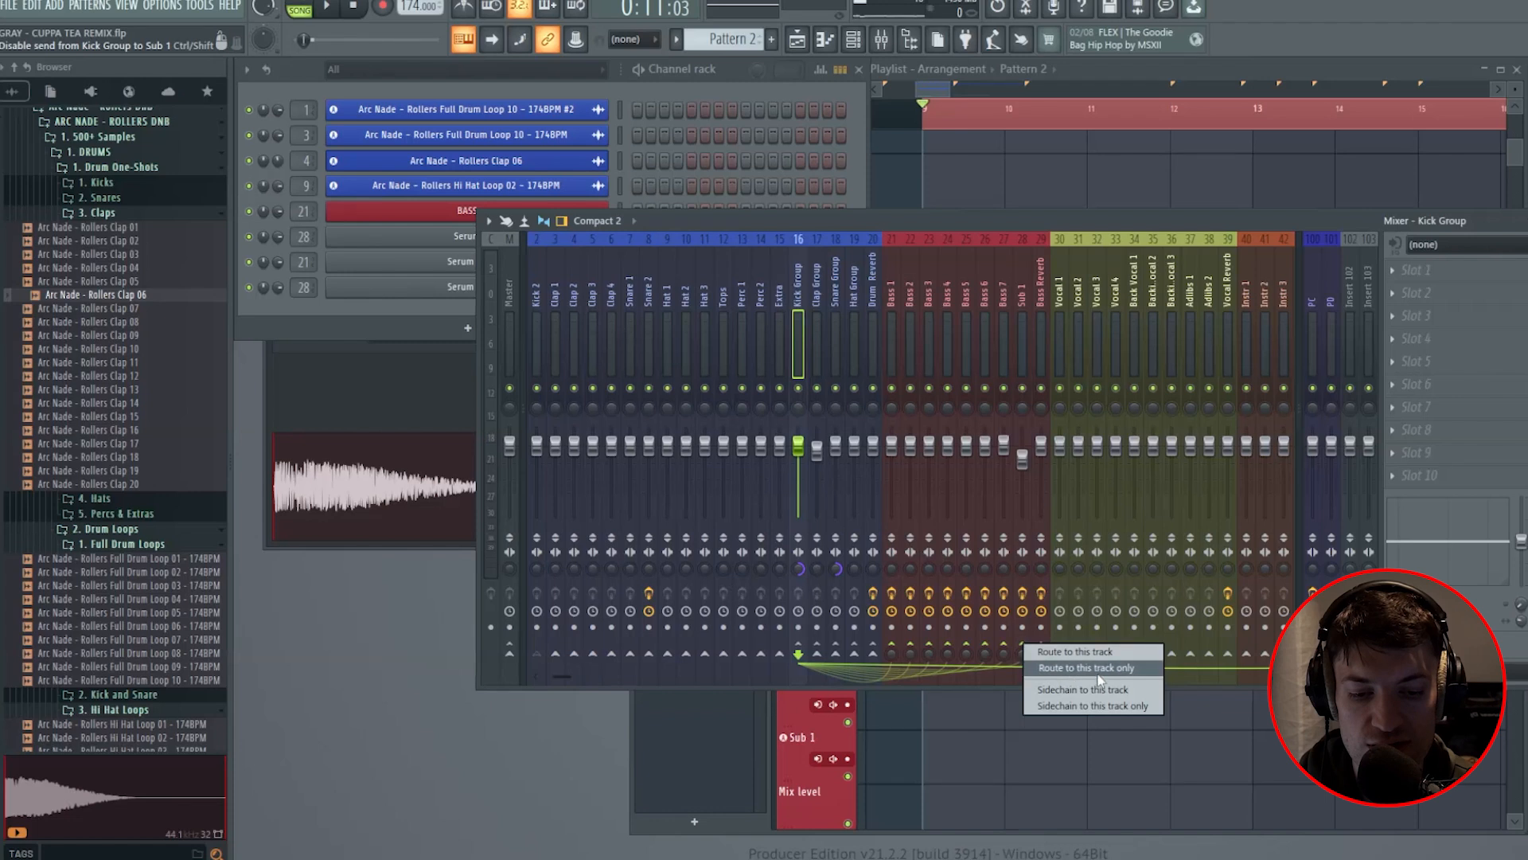
left_click(1023, 303)
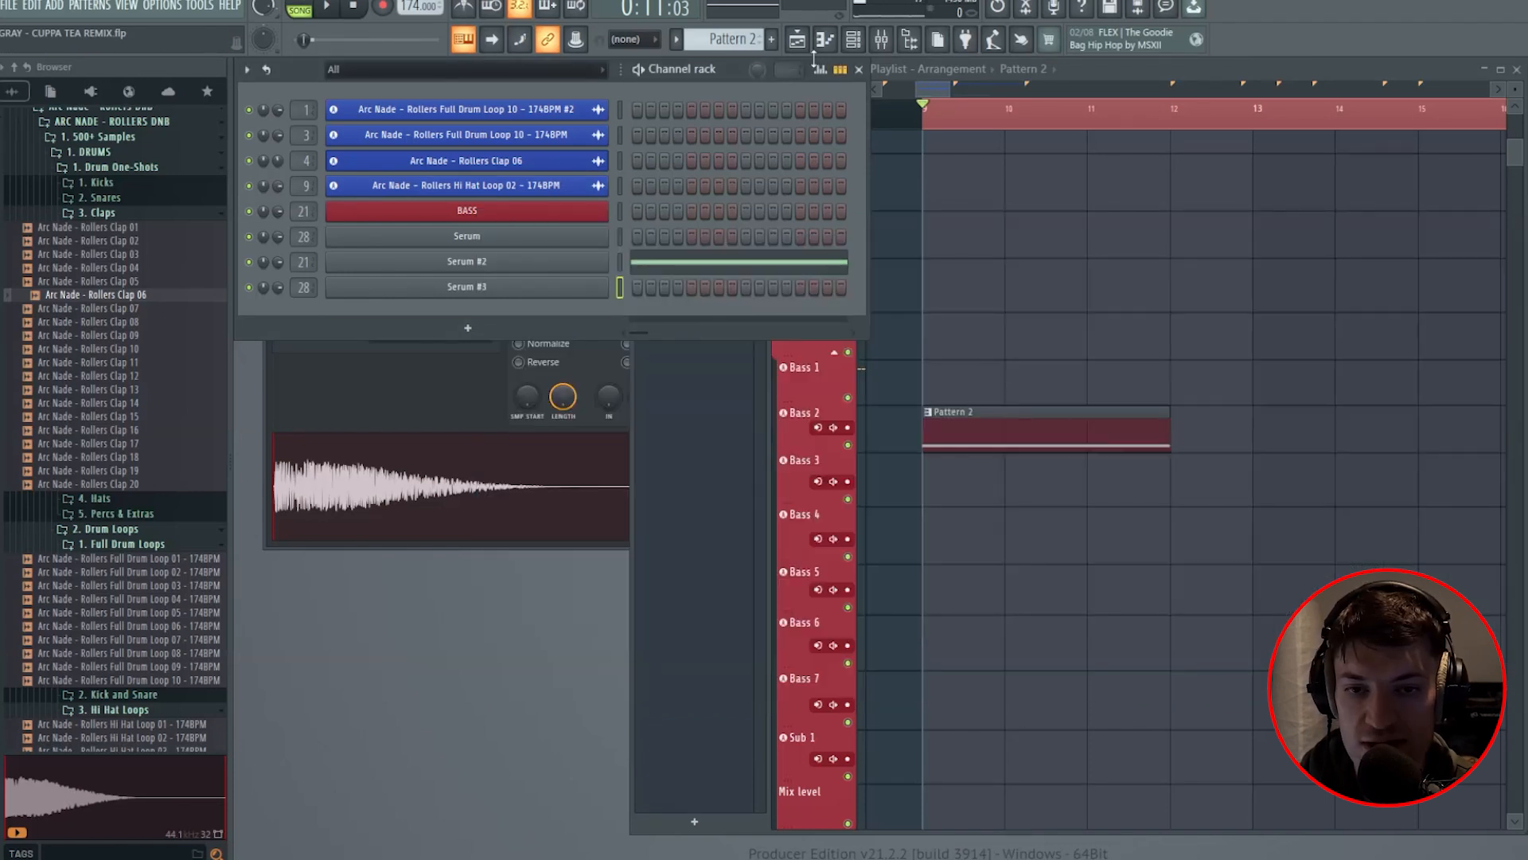
Step: Add a three-bar D4 note at the start of Serum #3's piano roll in Pattern 2, matching the ghost note
left_click(825, 40)
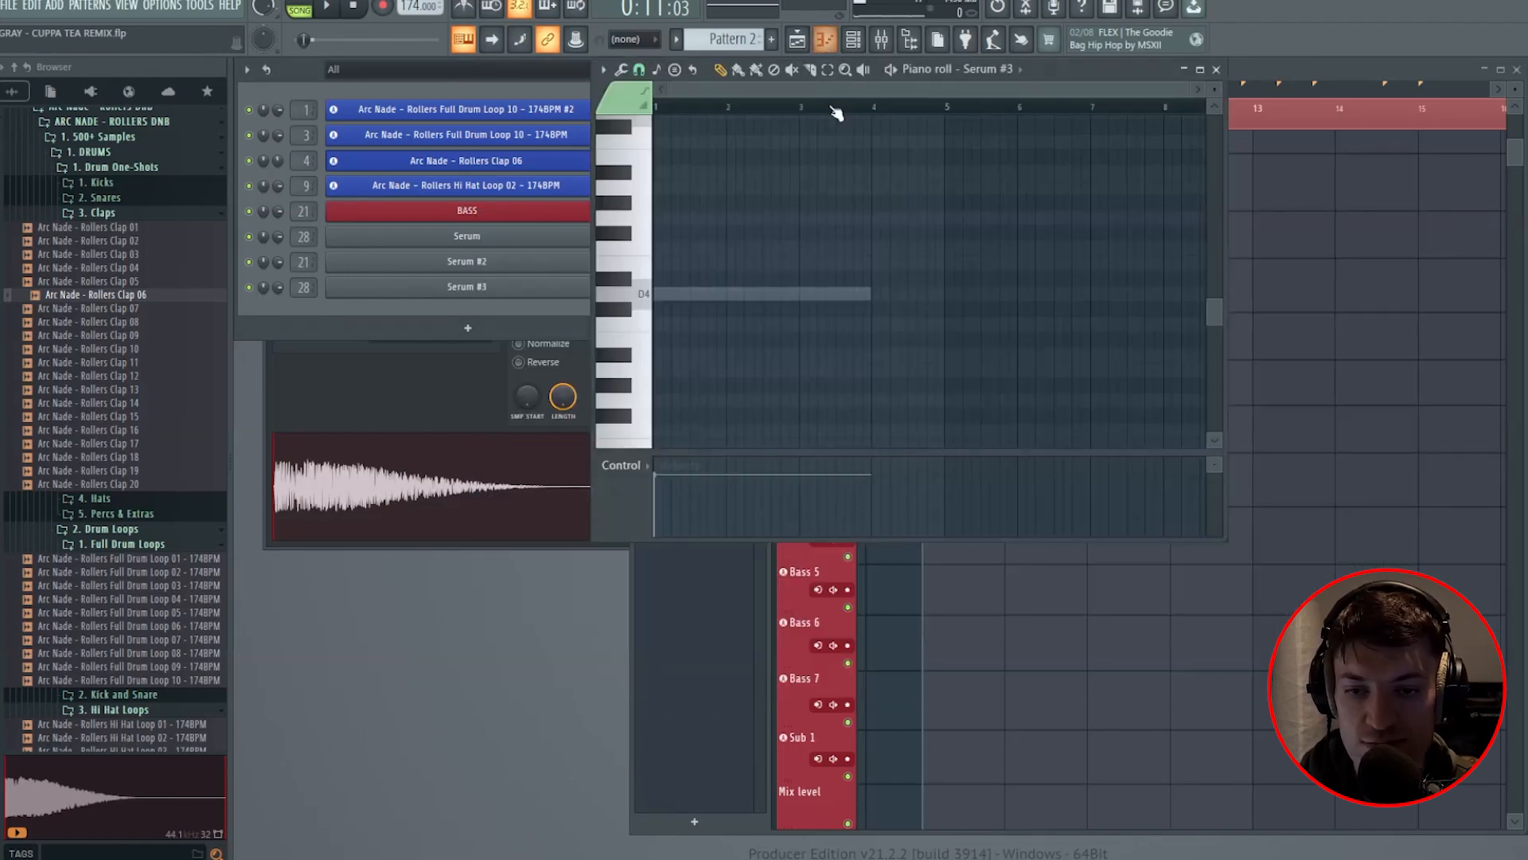
left_click_drag(768, 295, 484, 294)
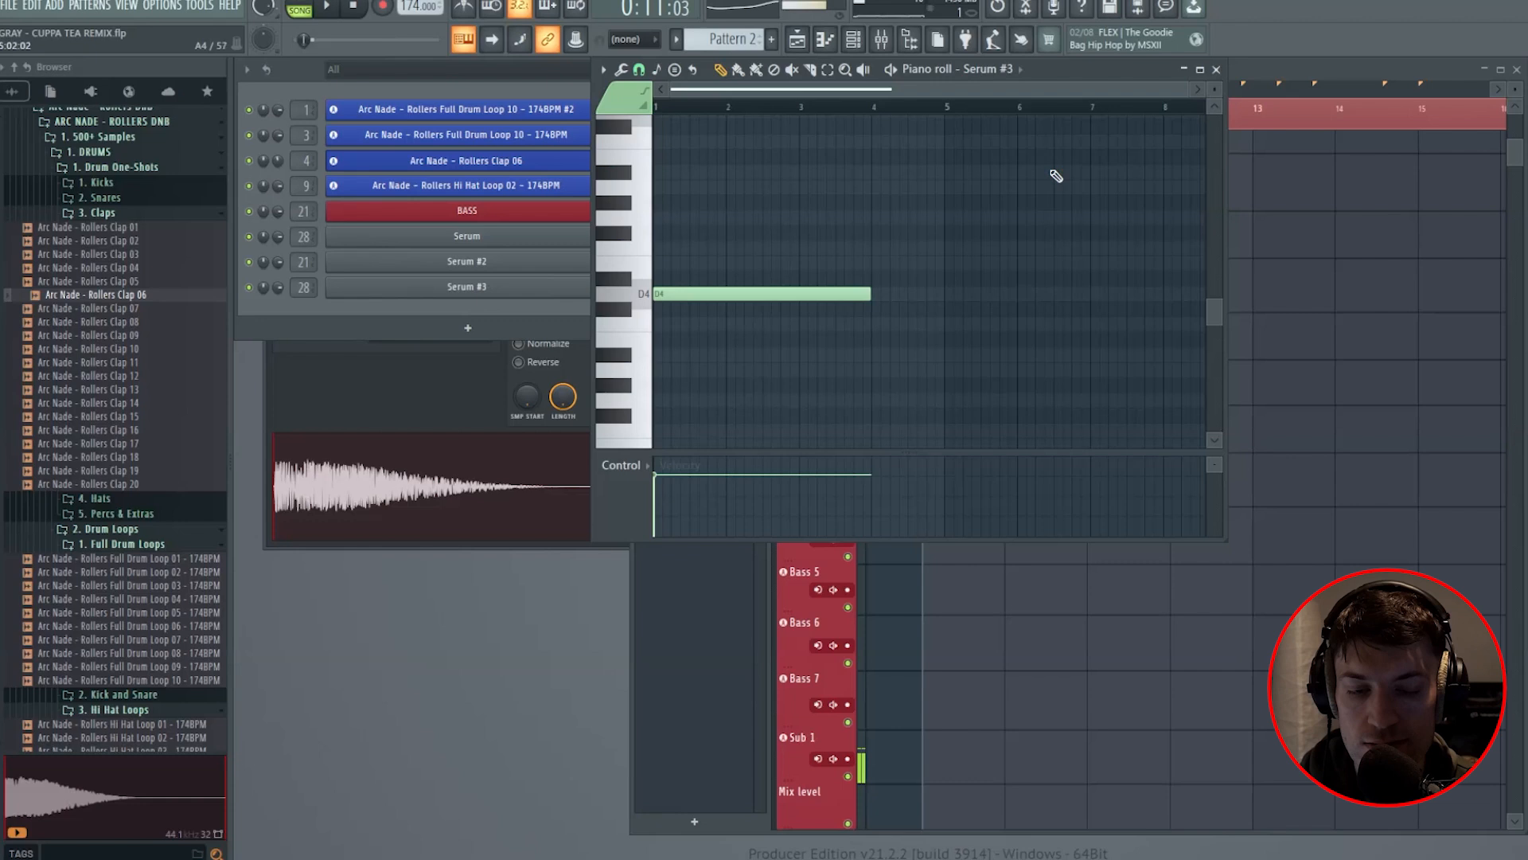
left_click(1216, 69)
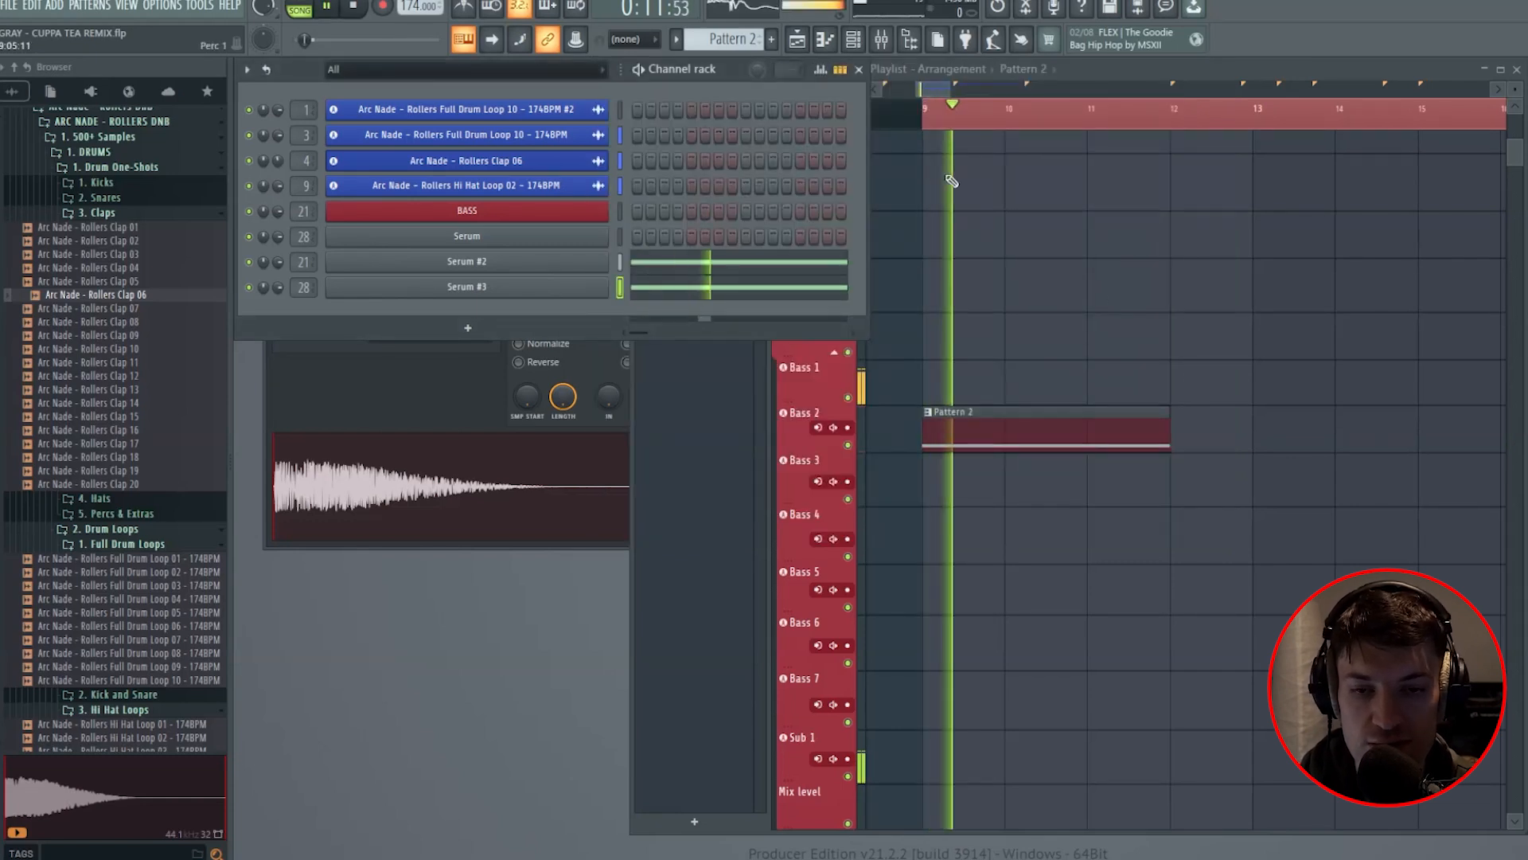
Step: Set the Sub 1 mixer track's volume to 100% and play the loop with the sub
key("space")
key("F9")
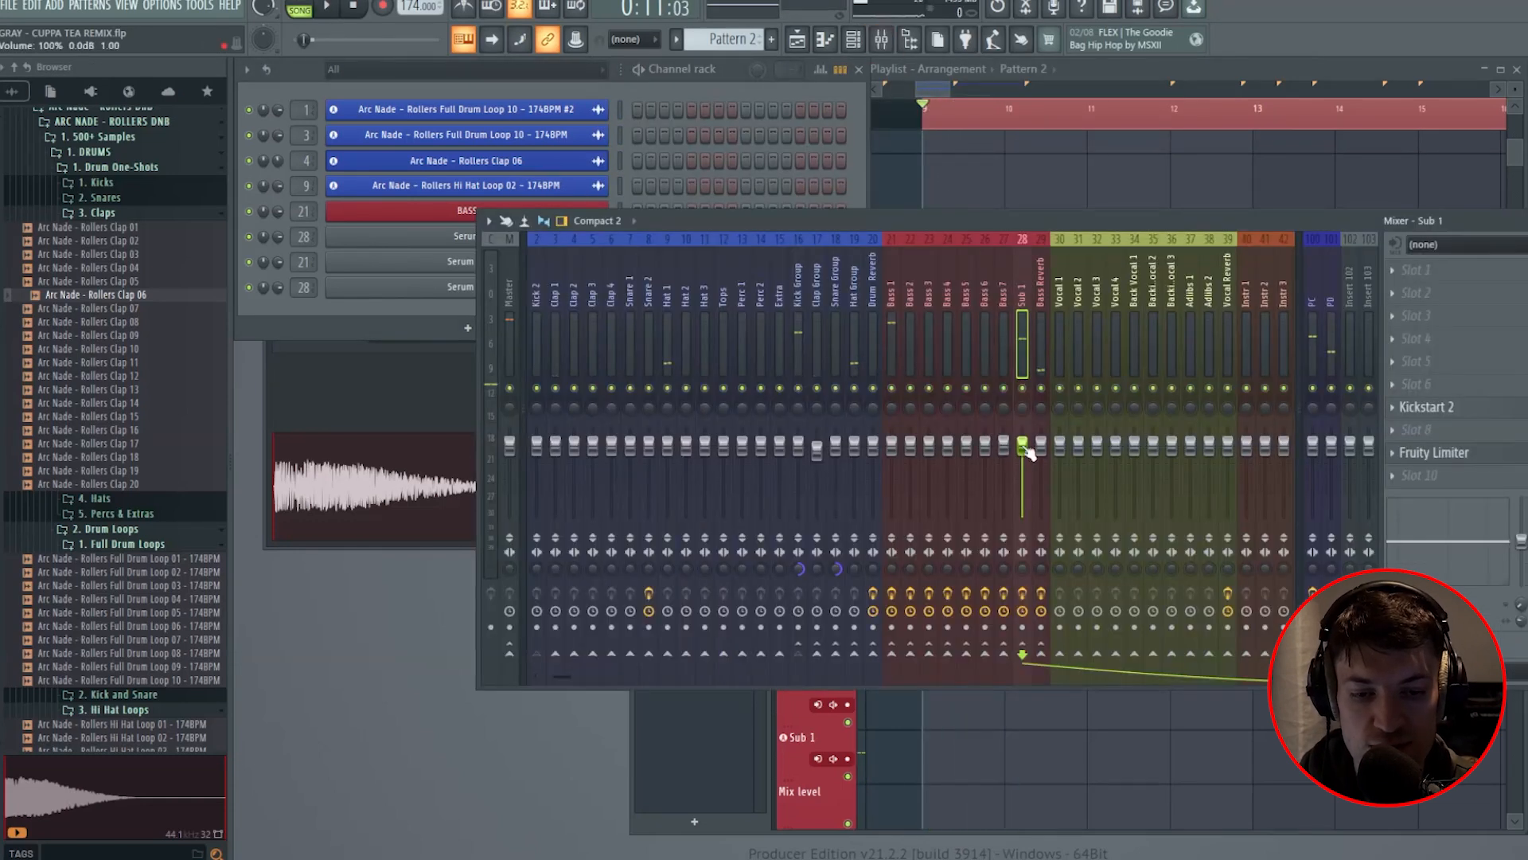
key("space")
Step: Insert Fruity Parametric EQ 2 in the first effect slot of the Bass 1 mixer track
left_click(896, 322)
left_click(910, 321)
left_click(1043, 319)
left_click(985, 318)
left_click(873, 325)
left_click(890, 328)
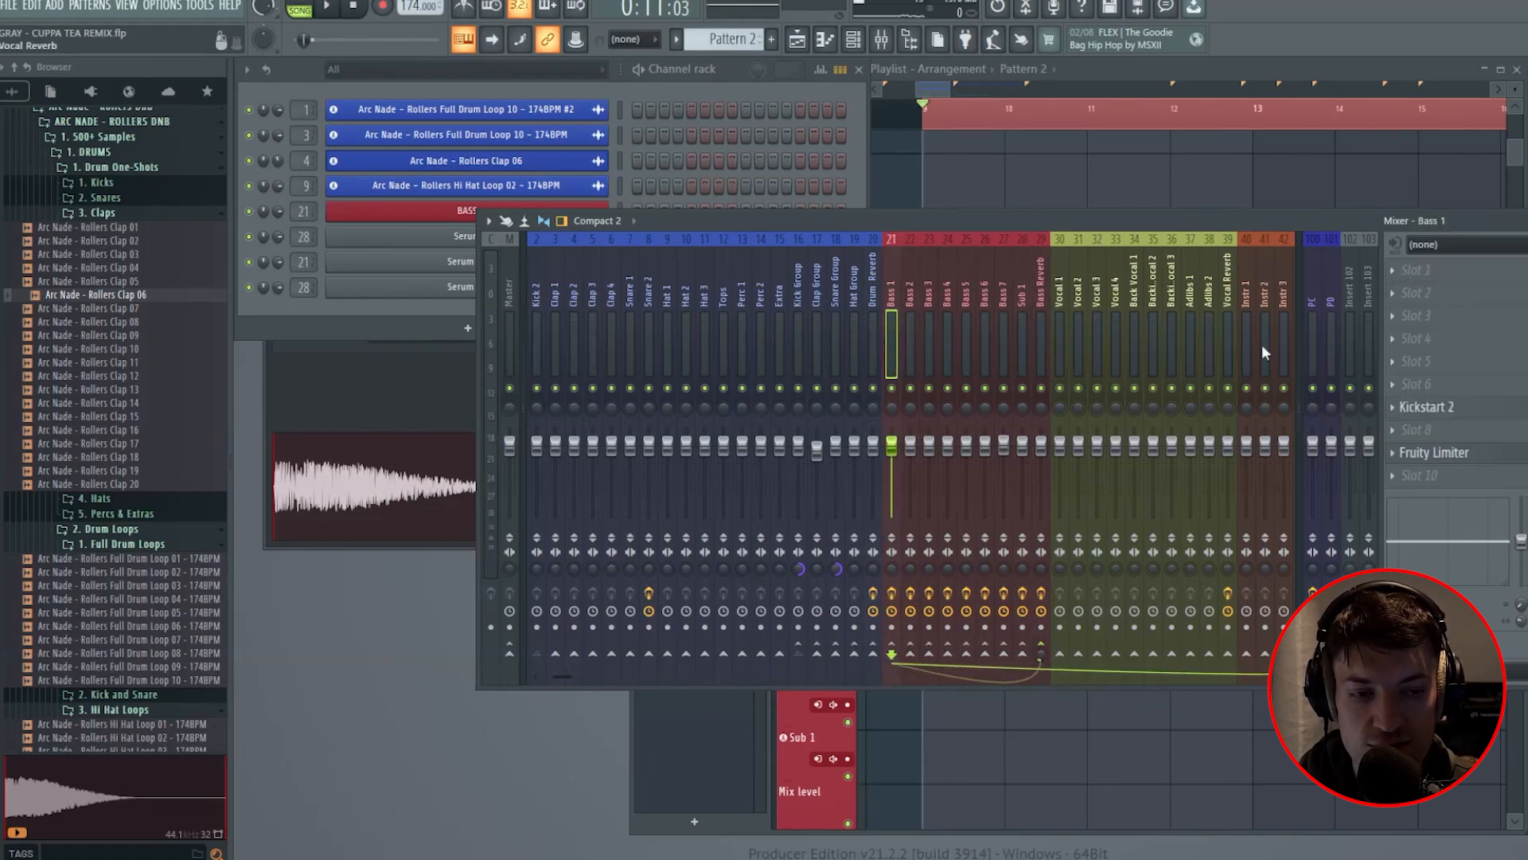
left_click(1495, 408)
left_click(1215, 189)
left_click(1433, 271)
left_click(1129, 840)
left_click_drag(685, 240, 944, 148)
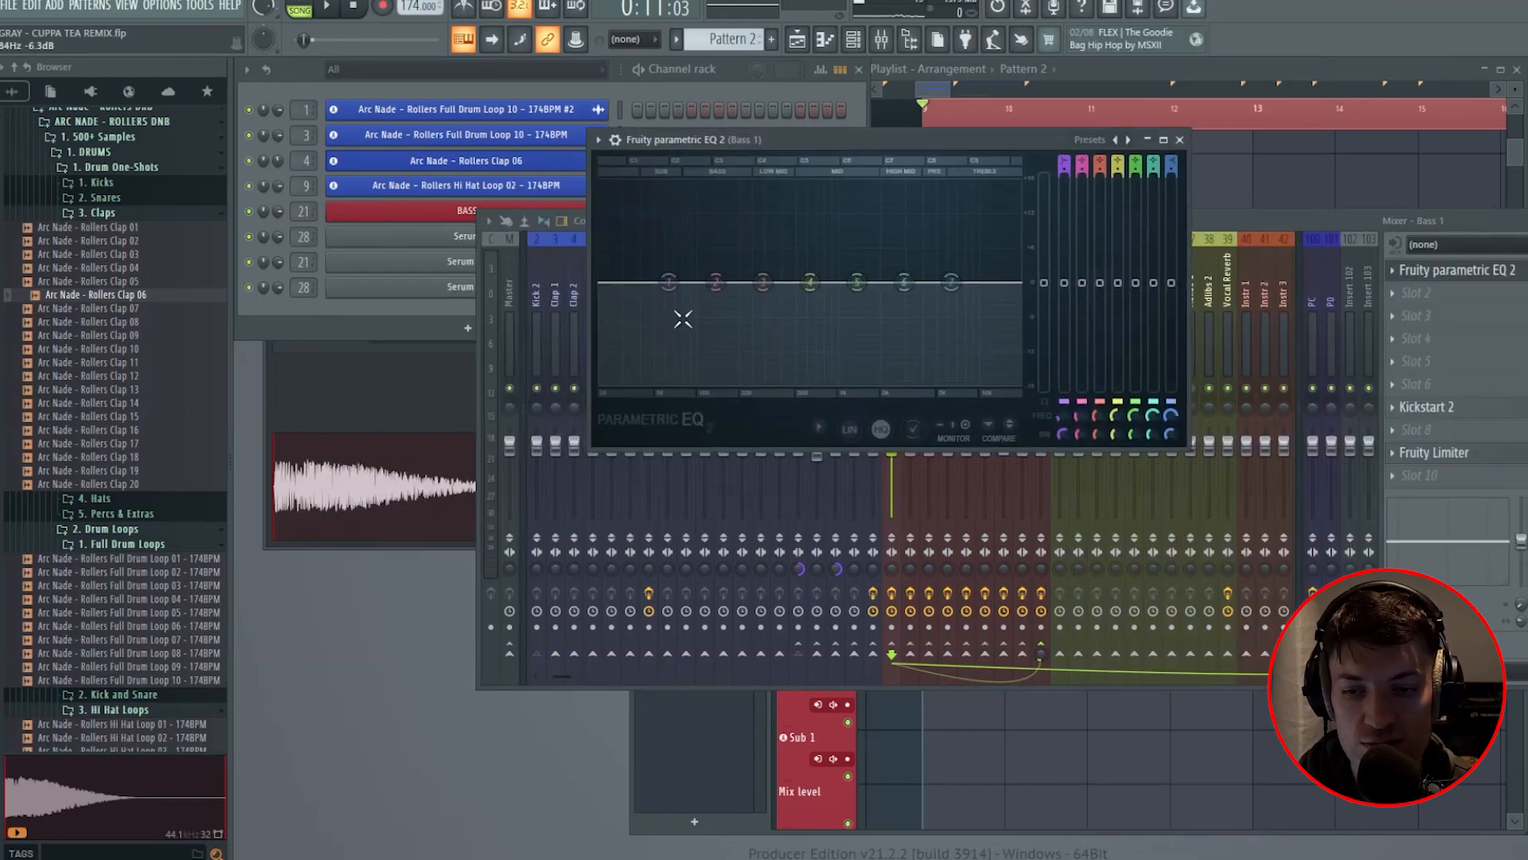
Step: Change EQ band 1 on Bass 1 to a high pass and raise its cutoff to about 171 Hz
right_click(661, 284)
mouse_move(693, 327)
left_click(758, 357)
left_click_drag(669, 284, 740, 282)
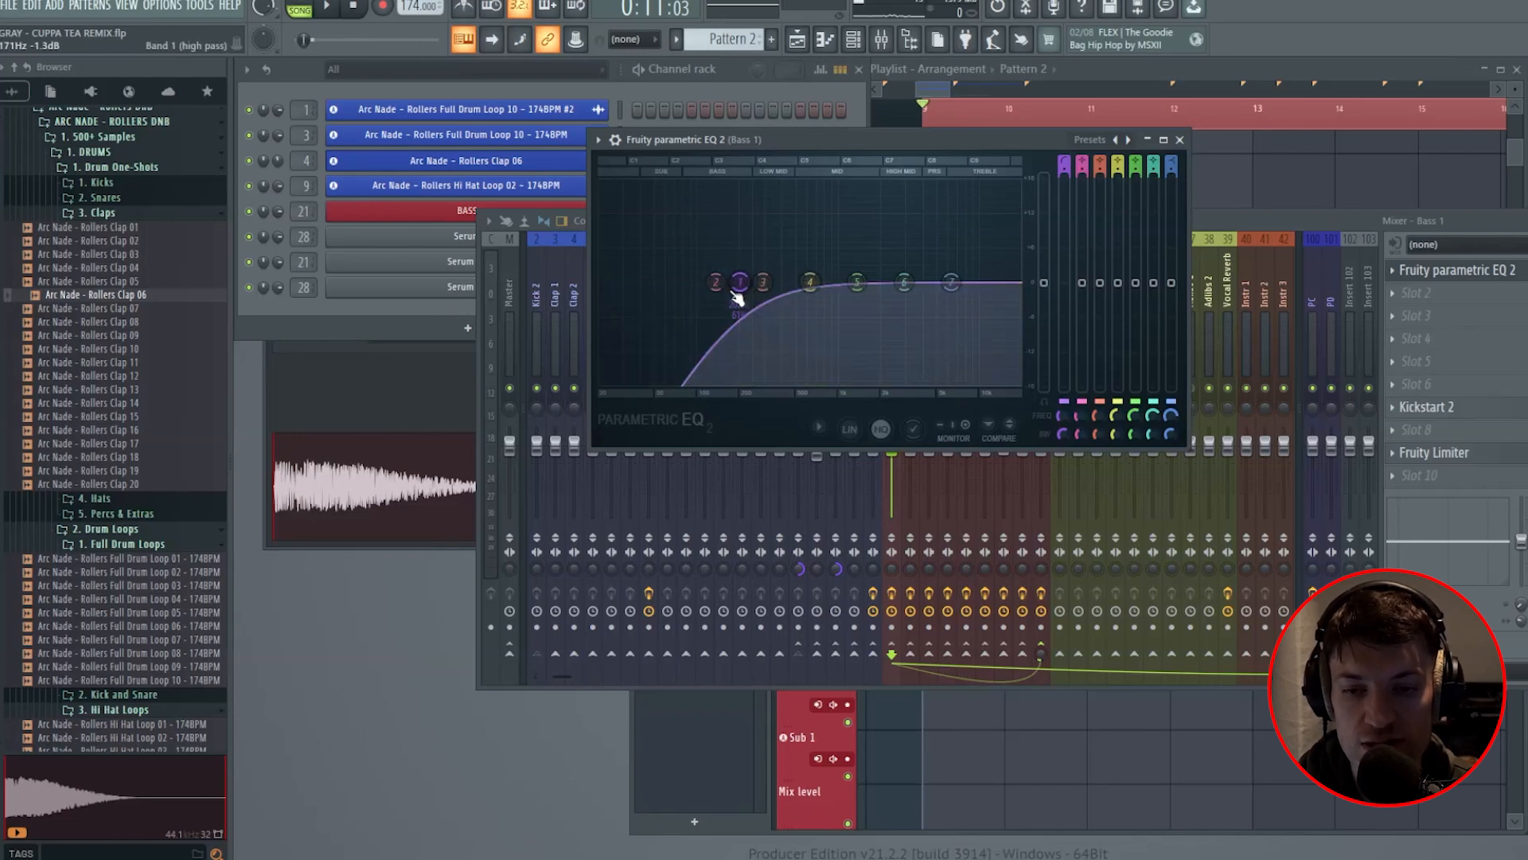
Step: Check Serum #2's oscillators and play the bass through the EQ to examine its low frequencies
left_click(446, 311)
left_click(575, 264)
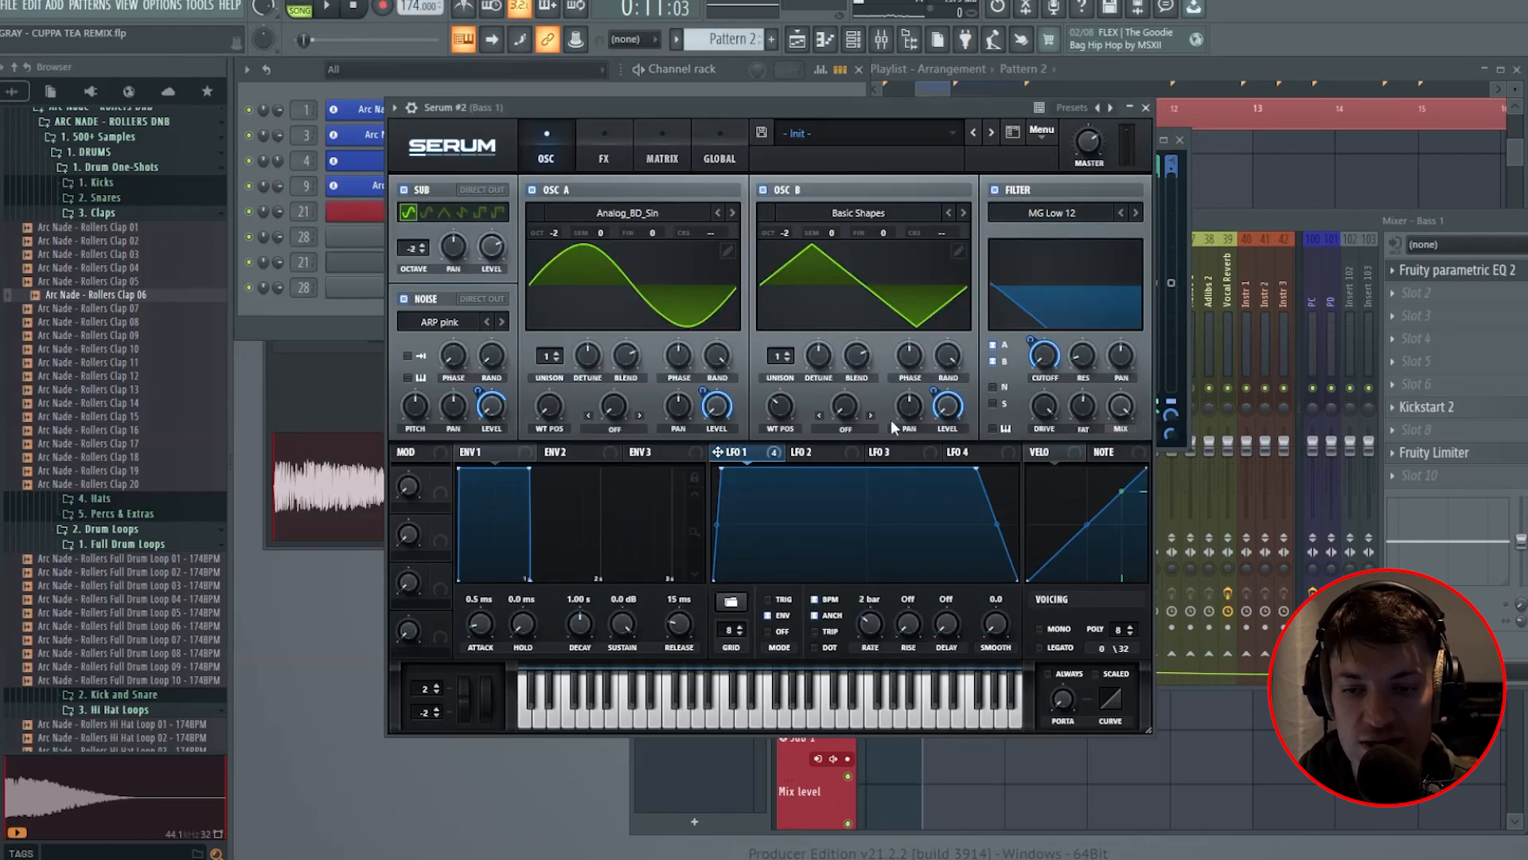
left_click(1146, 109)
left_click_drag(1017, 142, 1020, 142)
key("space")
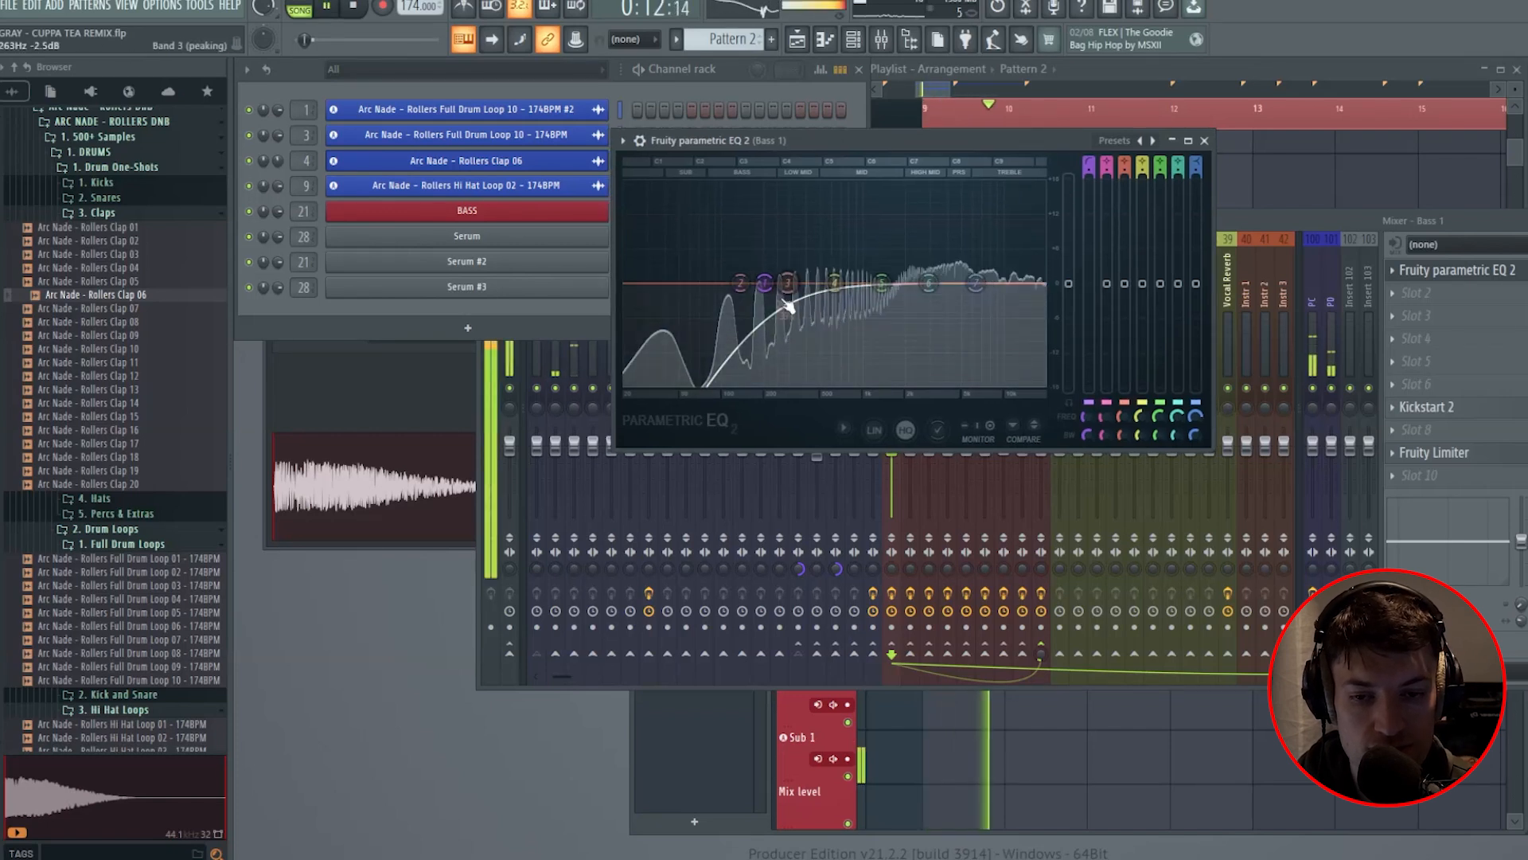
key("space")
Step: Compare the bass with the high-pass cutoff at its lowest, and set the cutoff to about 222 Hz
left_click_drag(764, 283, 626, 283)
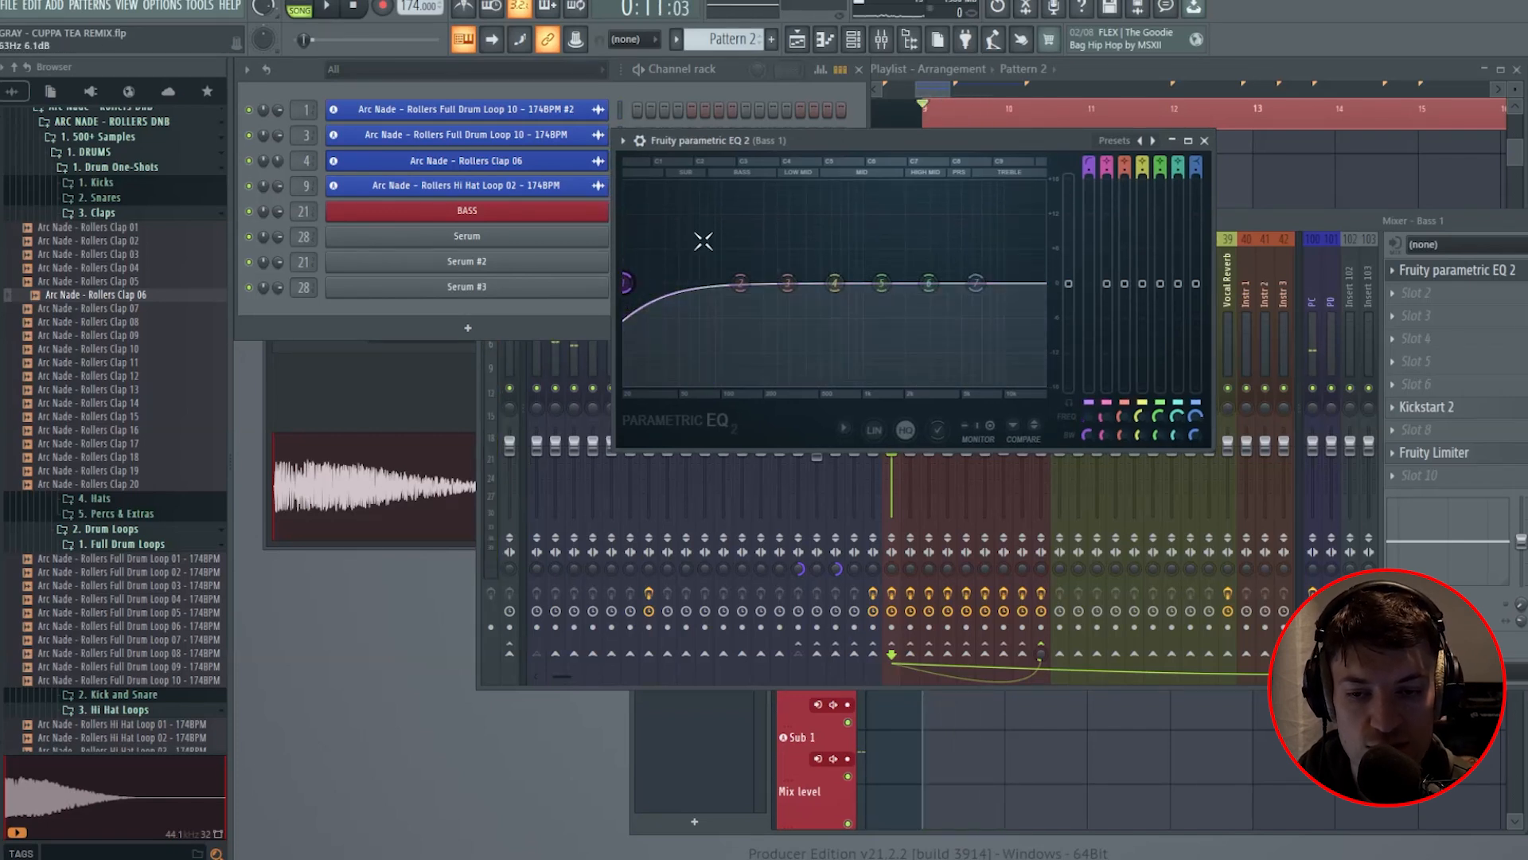
key("space")
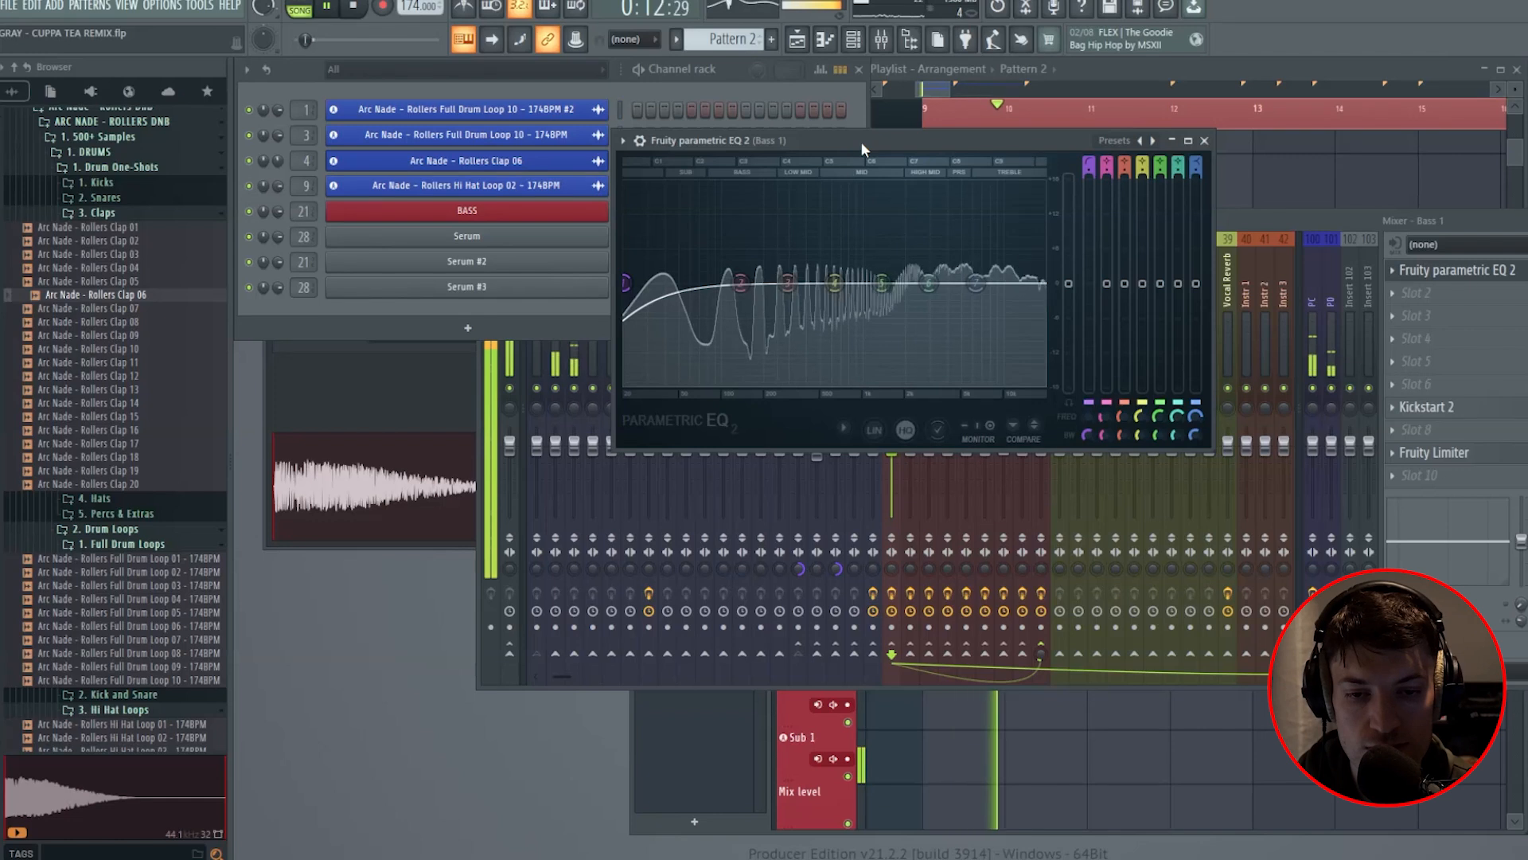
left_click_drag(644, 345, 776, 287)
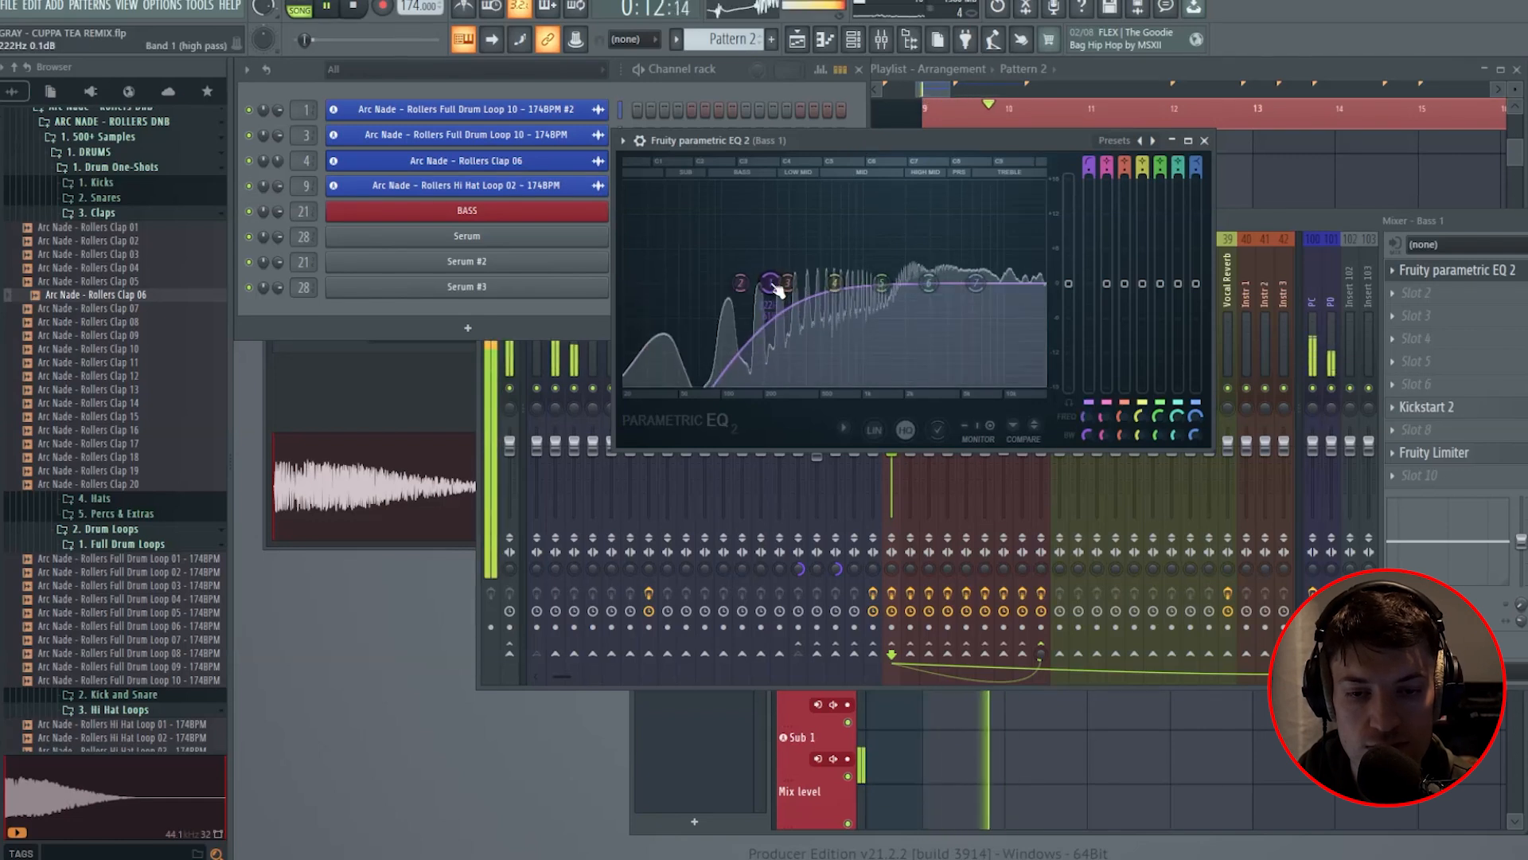
key("space")
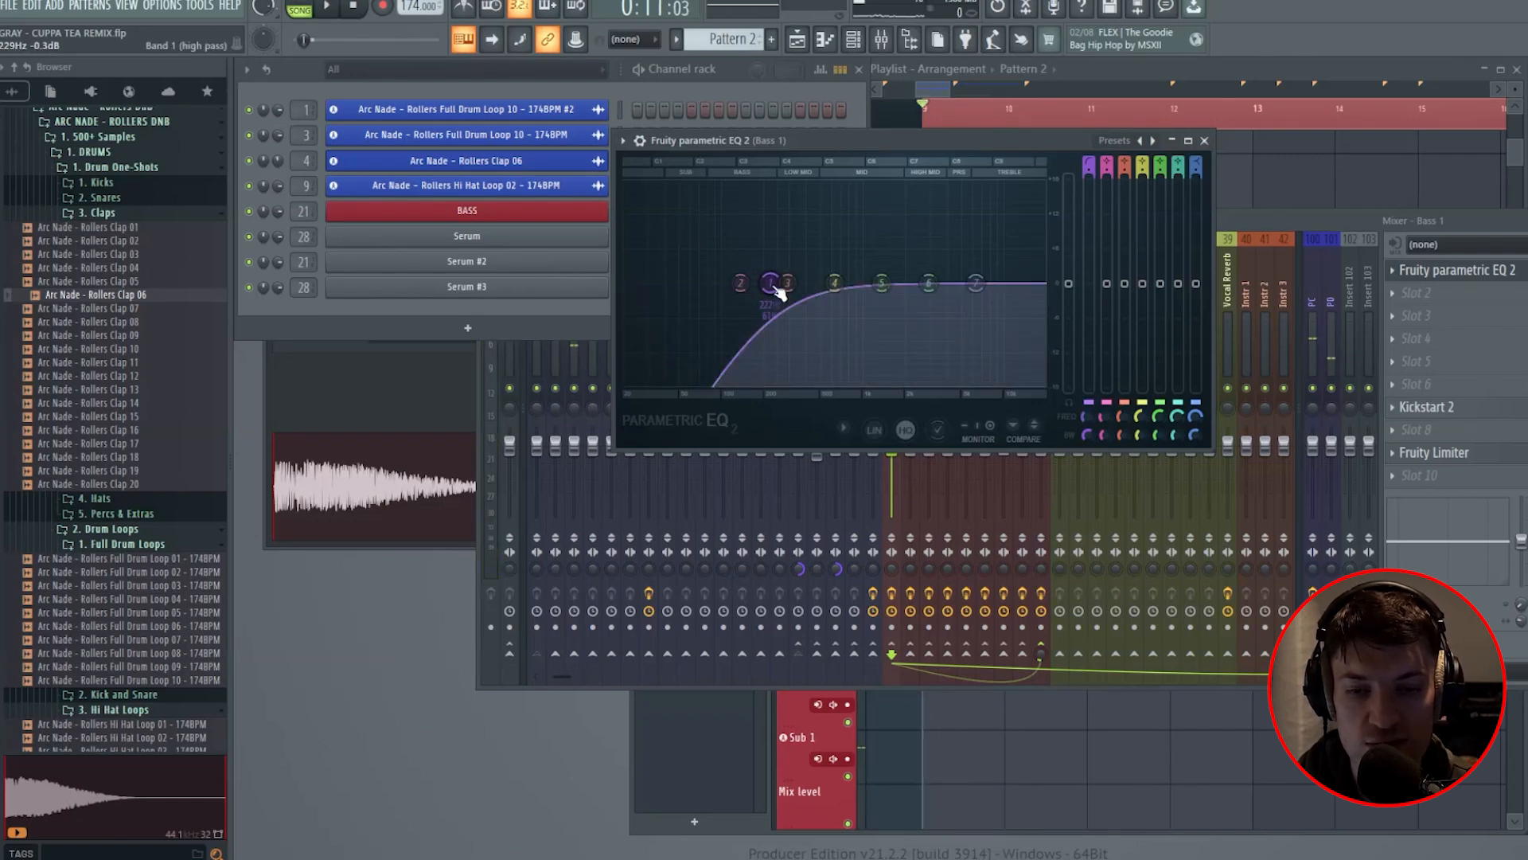
left_click(1206, 140)
Step: Insert FabFilter Pro-L 2 in slot 10 of Sub 1 and raise its gain to about +4.1 dB
key("space")
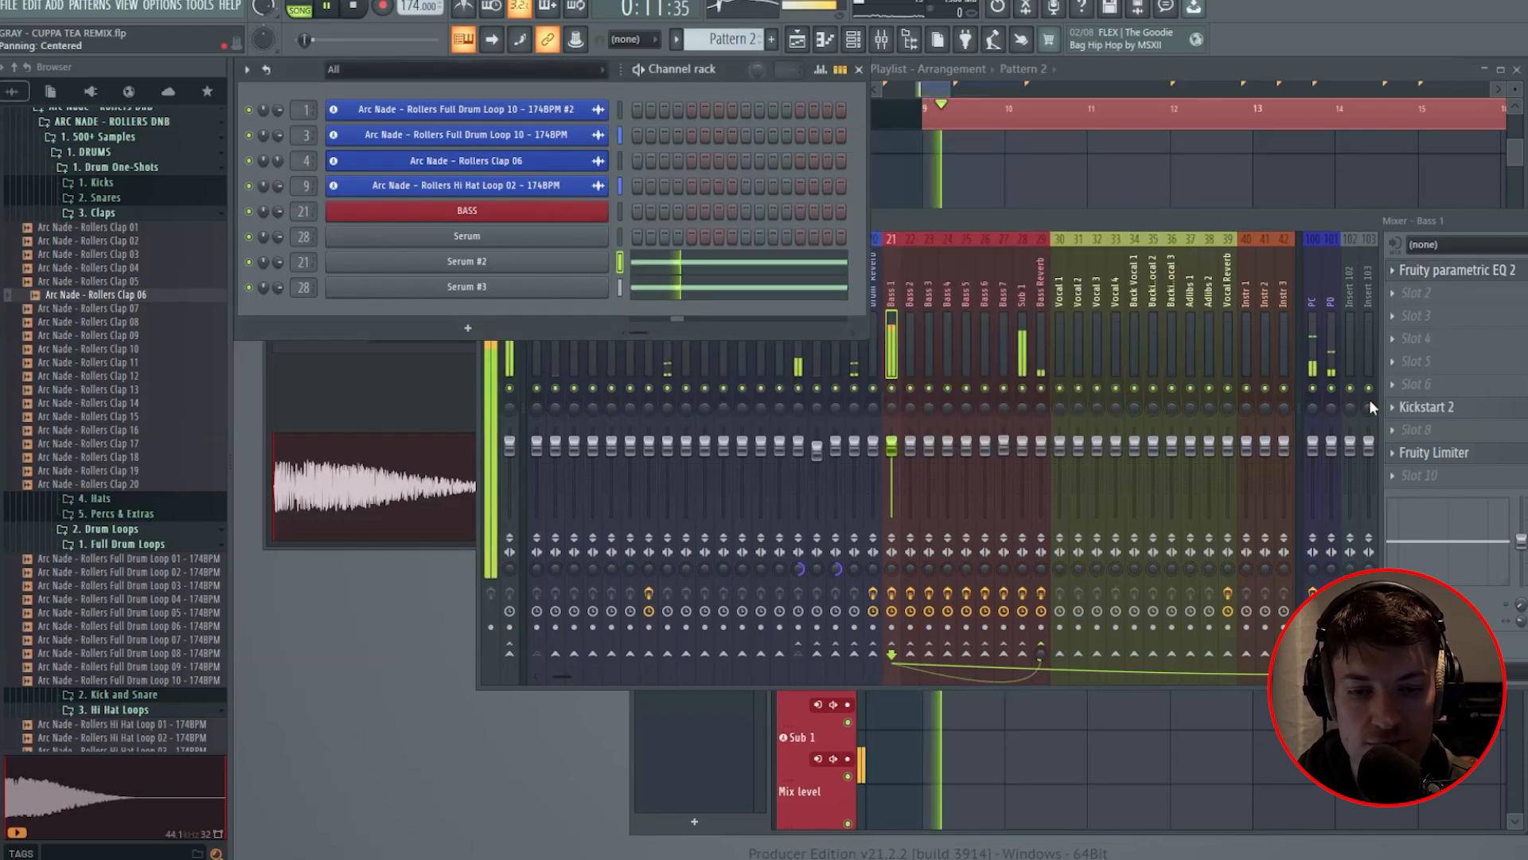
left_click(1023, 350)
key("space")
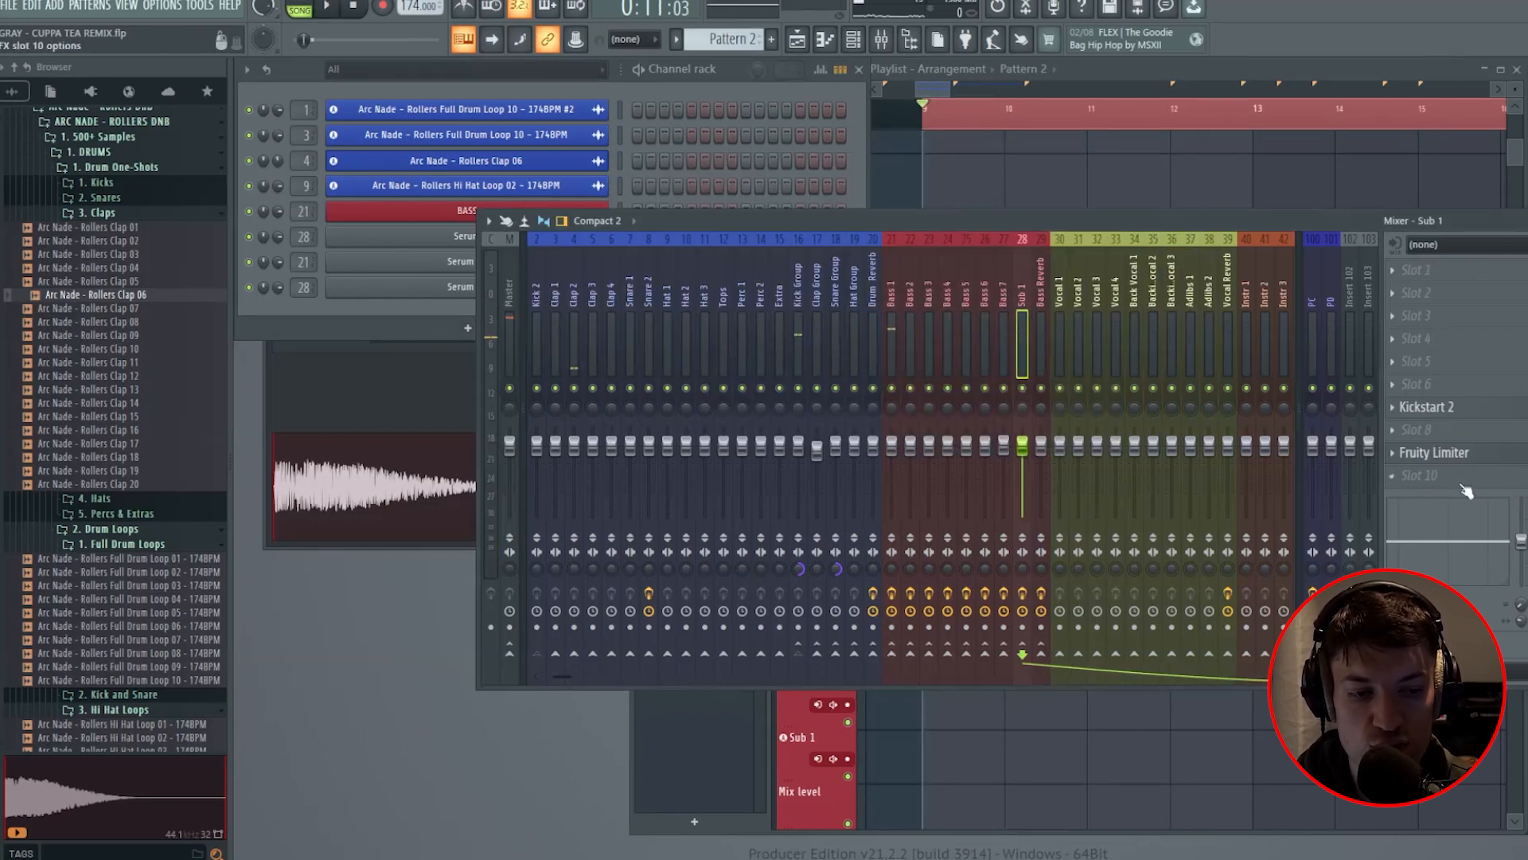
left_click(1463, 480)
left_click(1130, 213)
left_click_drag(352, 471, 369, 459)
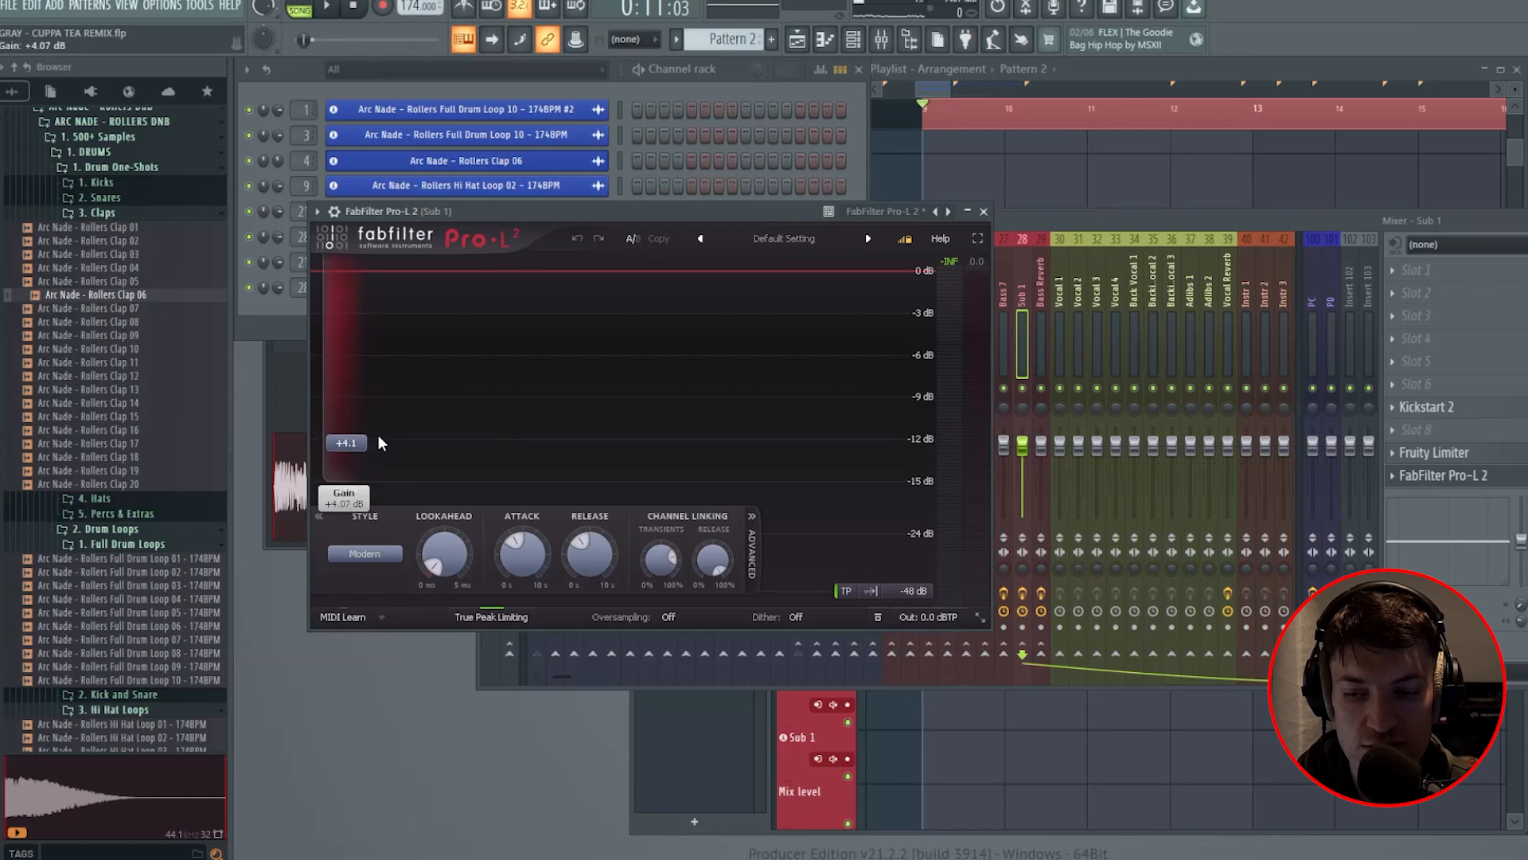
Step: Play the bass and sub together and set the Pro-L 2 gain on Sub 1 to about +3.8 dB
left_click(1017, 326)
left_click(885, 329)
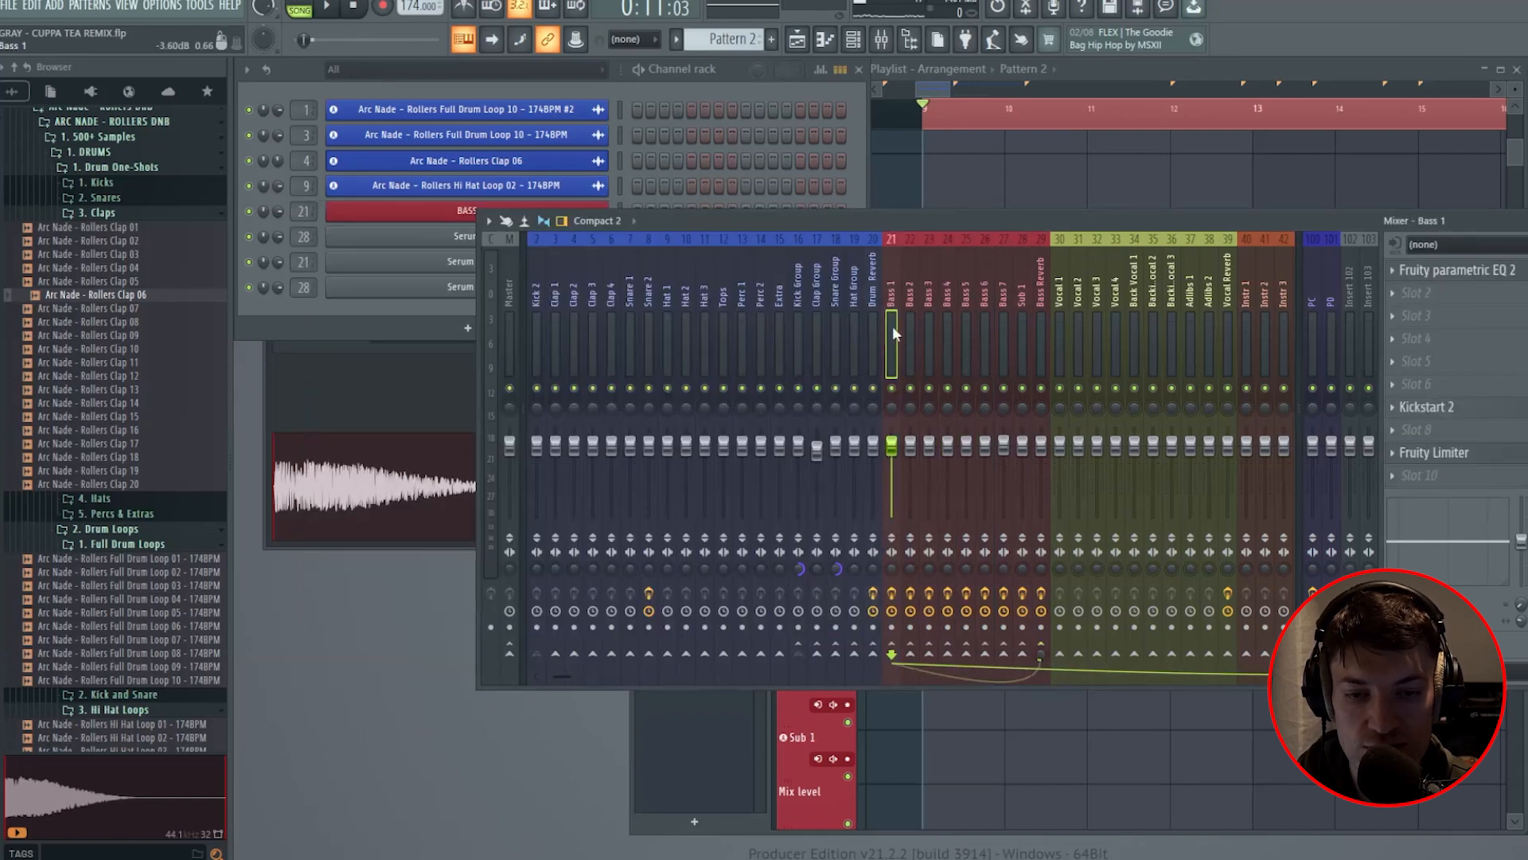
key("space")
key("space")
key("F9")
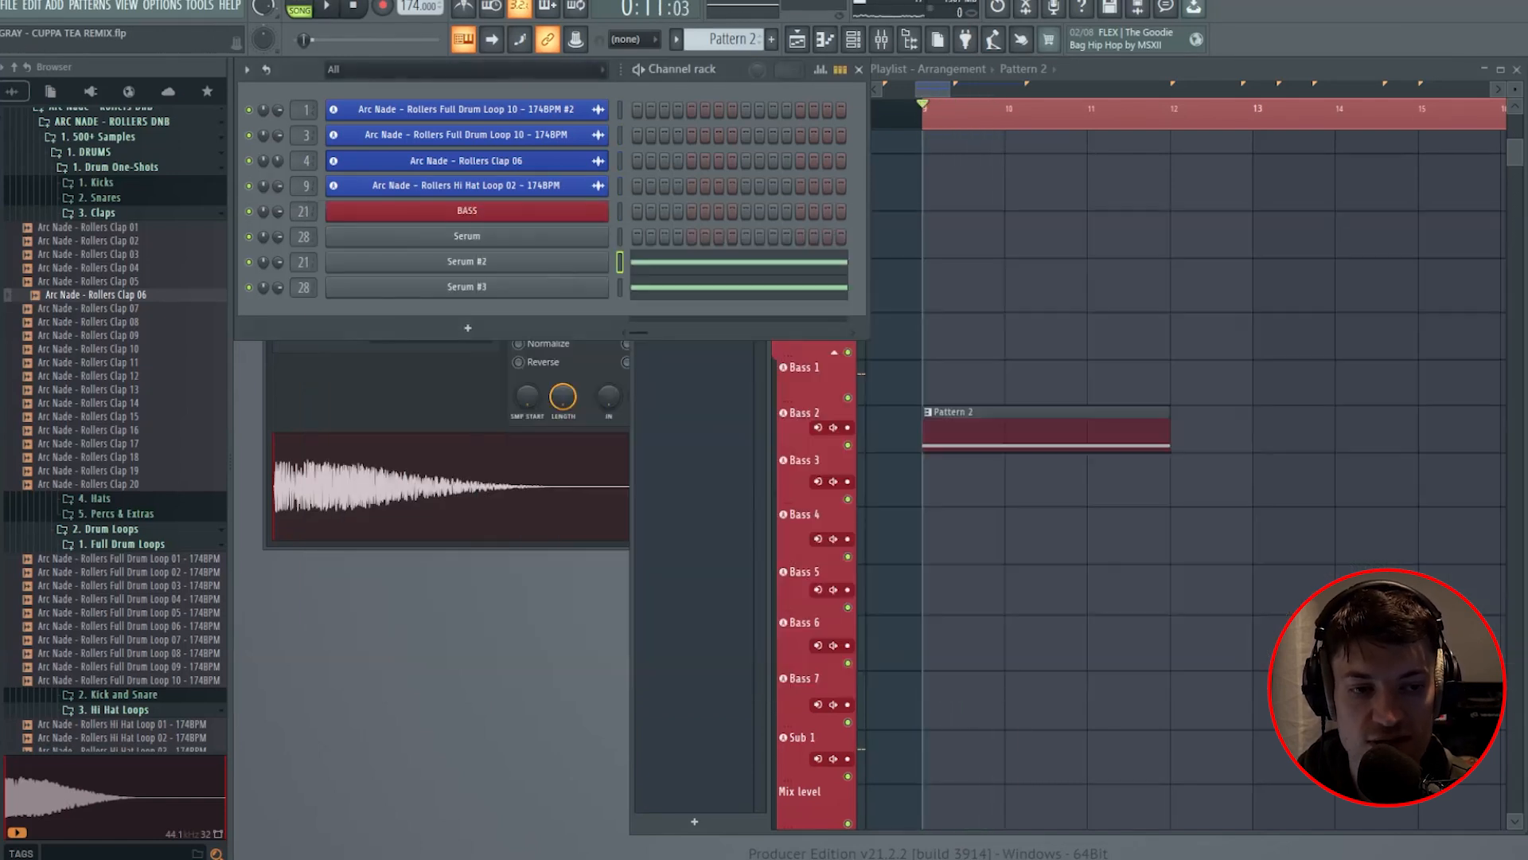
left_click_drag(934, 118, 1014, 119)
scroll(1109, 214, "up", 2)
key("F9")
left_click(1024, 328)
left_click(1442, 475)
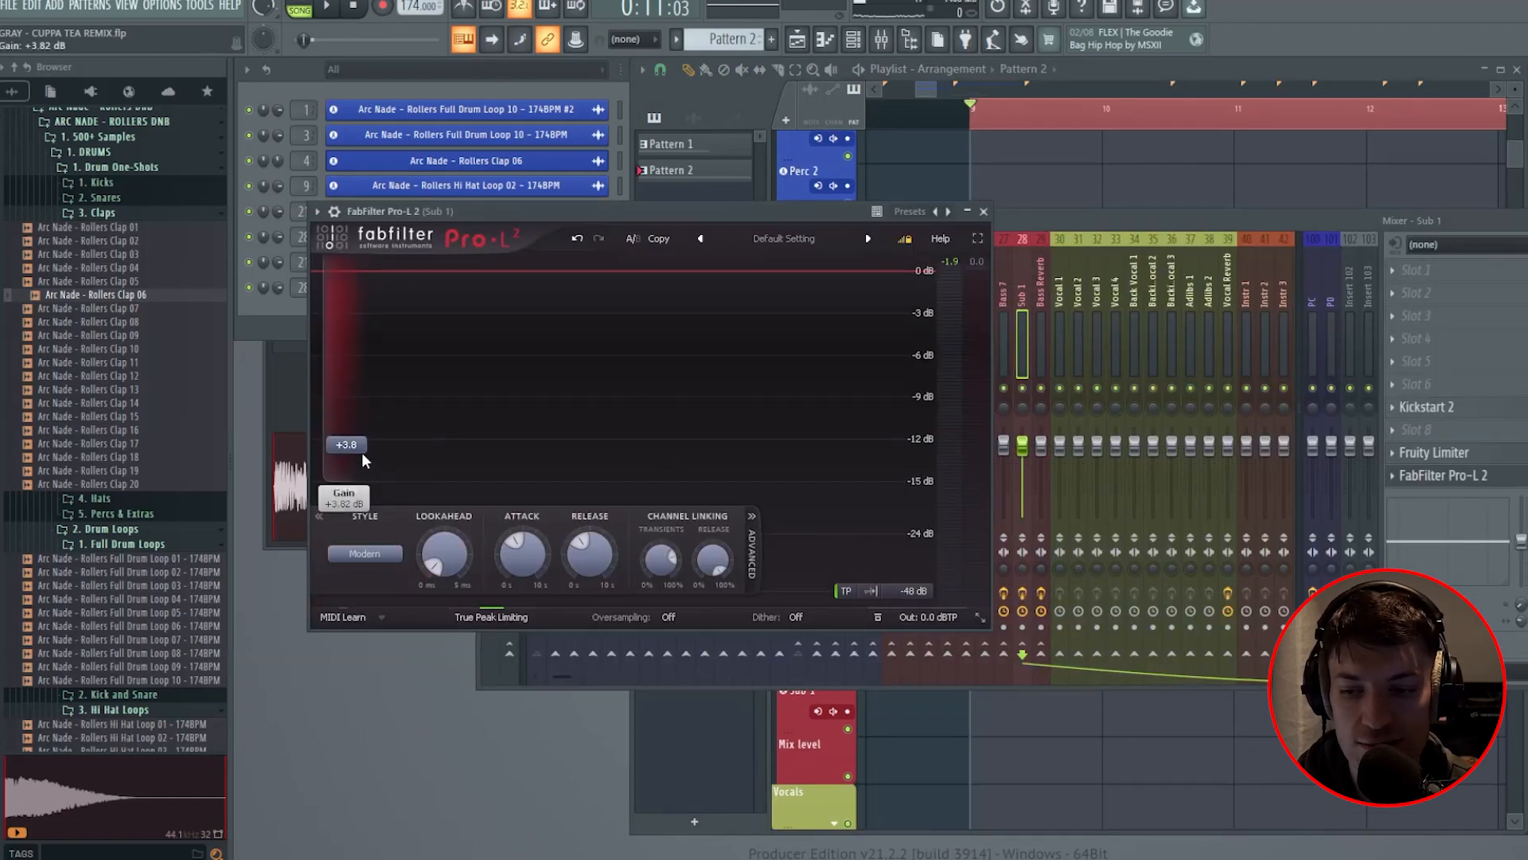
key("space")
left_click(1443, 476)
Step: Insert FabFilter Saturn 2 in slot 2 of Bass 1, audition presets, and load Console Crush MdB
left_click(1439, 293)
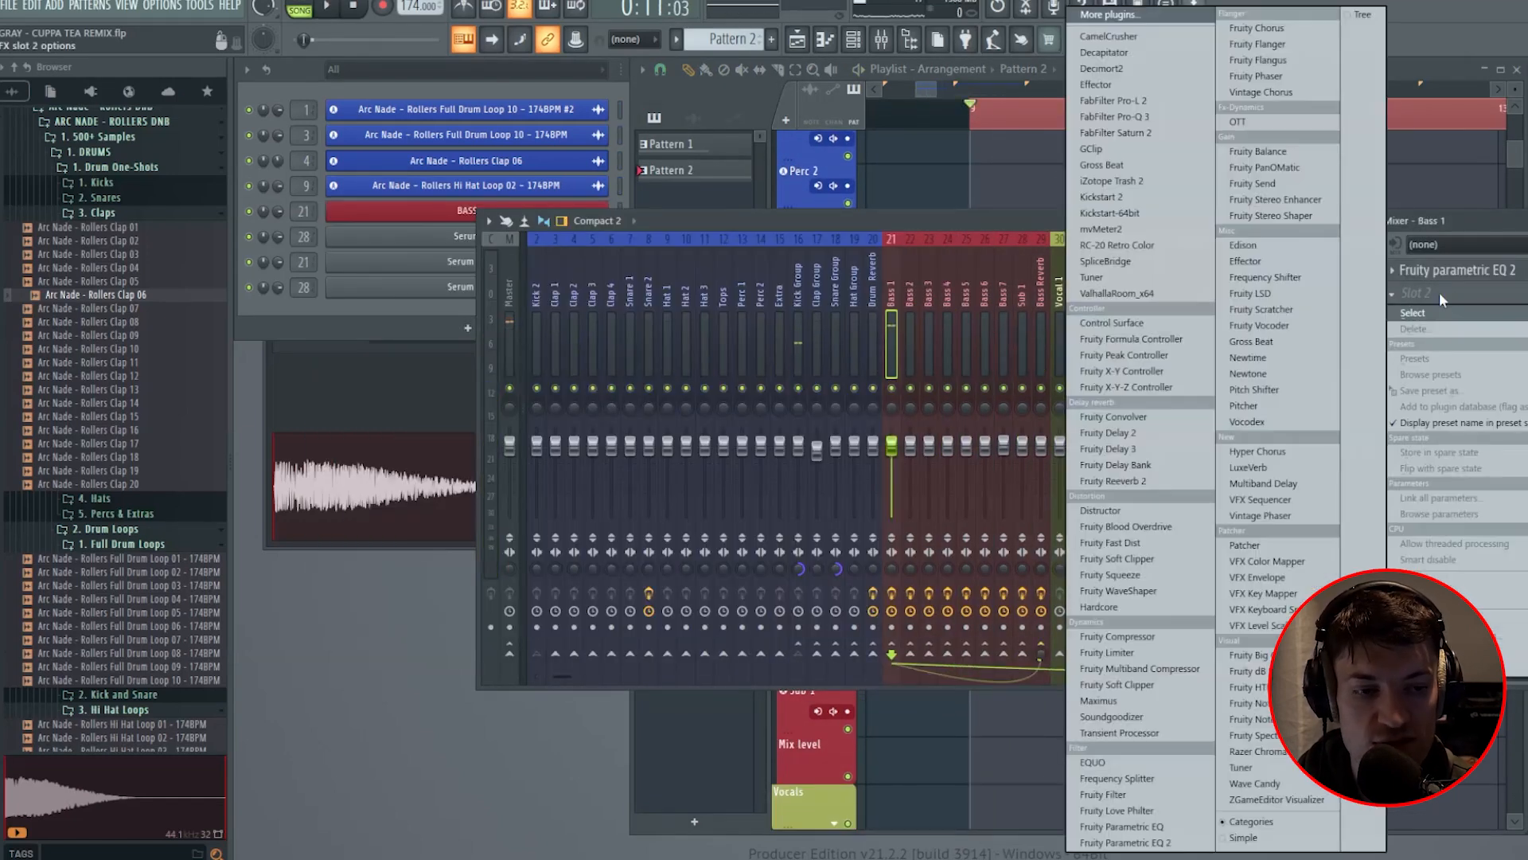
left_click(1152, 134)
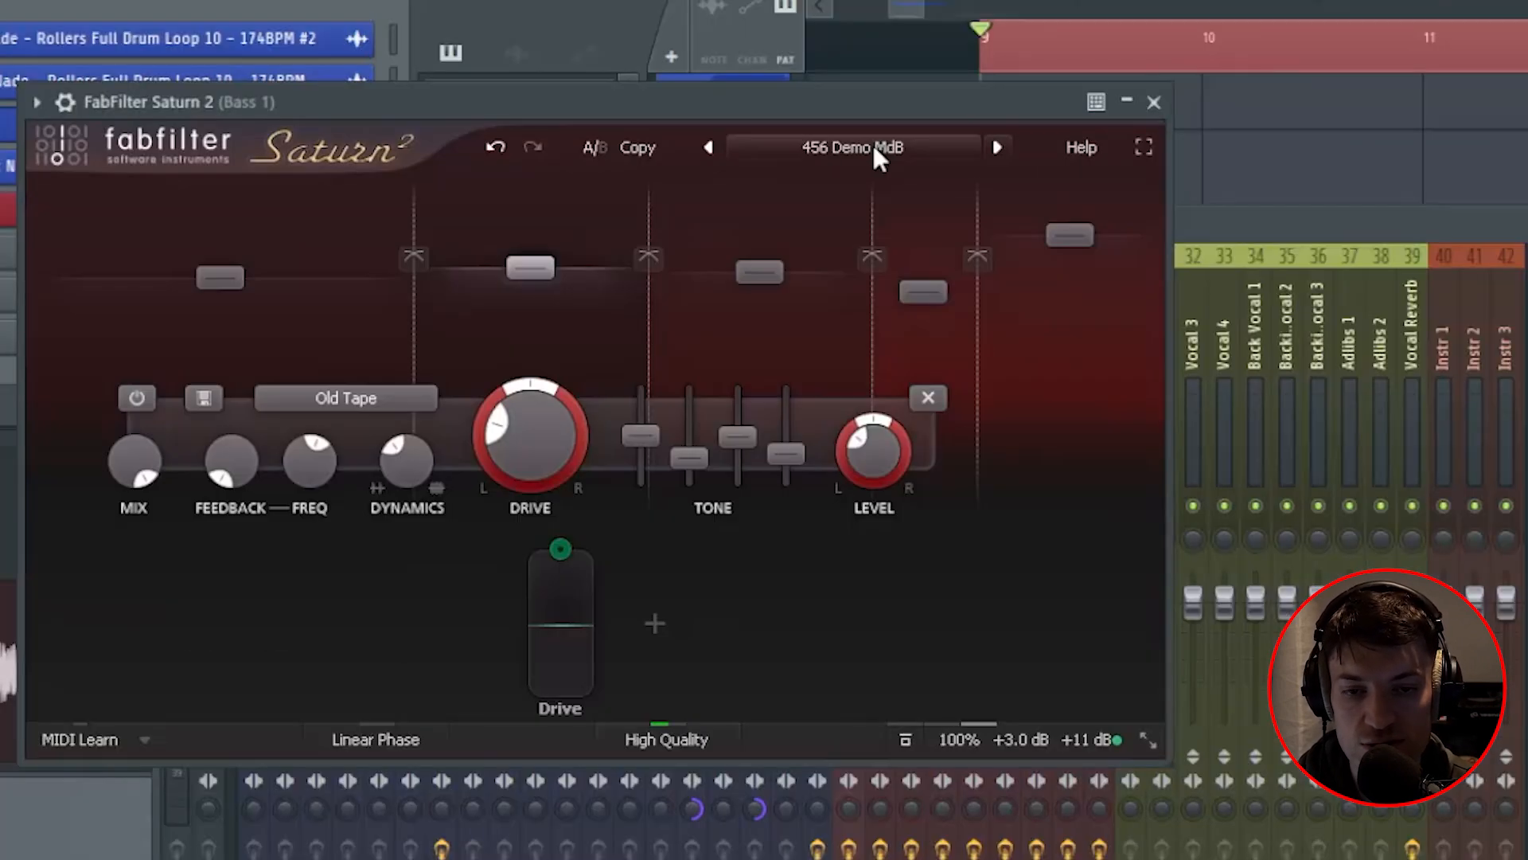
left_click(876, 149)
mouse_move(843, 209)
left_click(1066, 208)
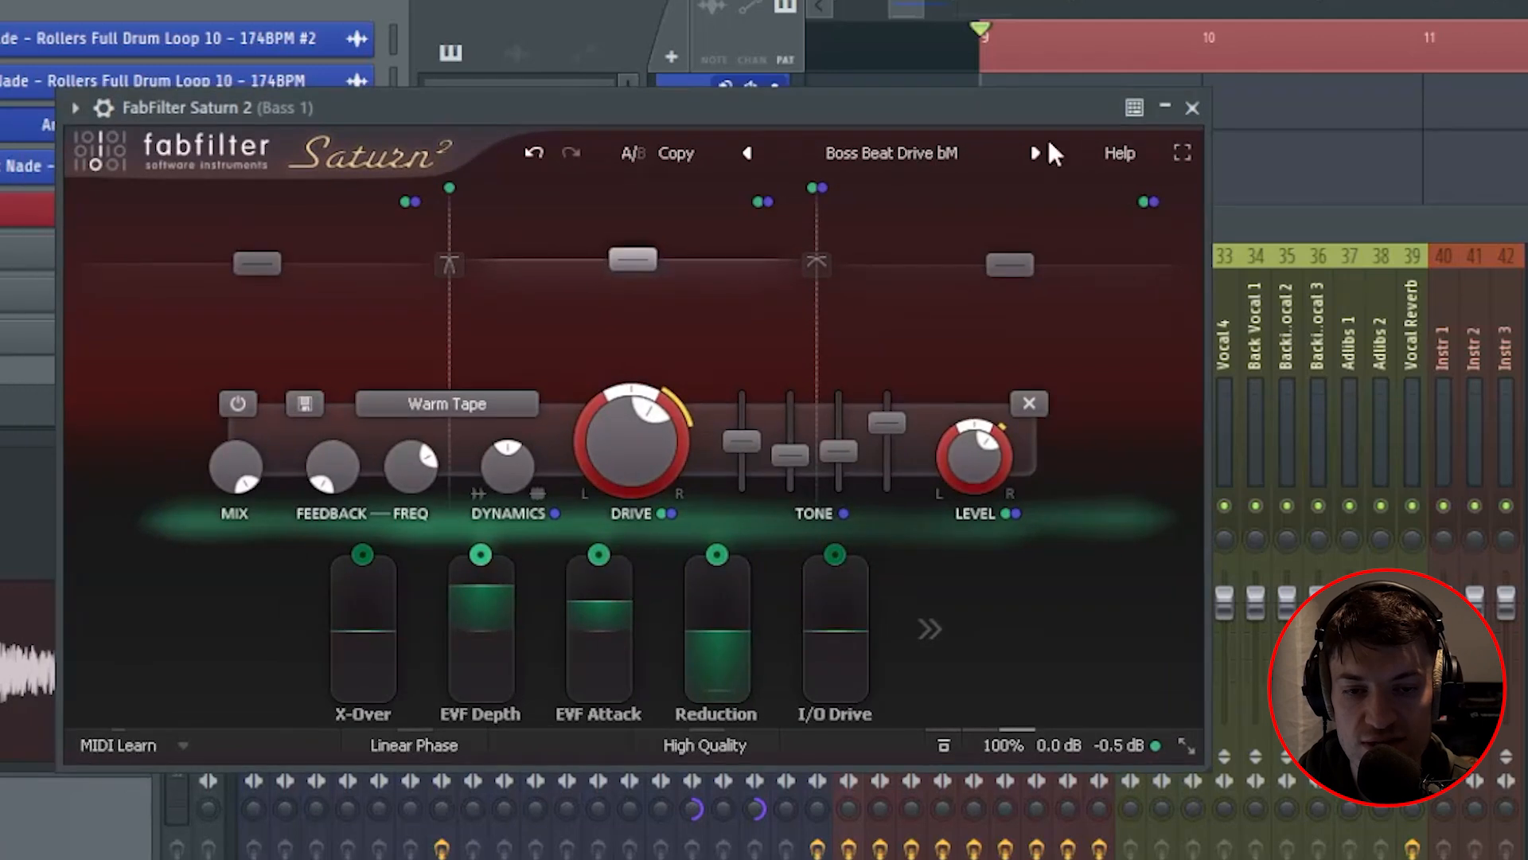
left_click(1036, 153)
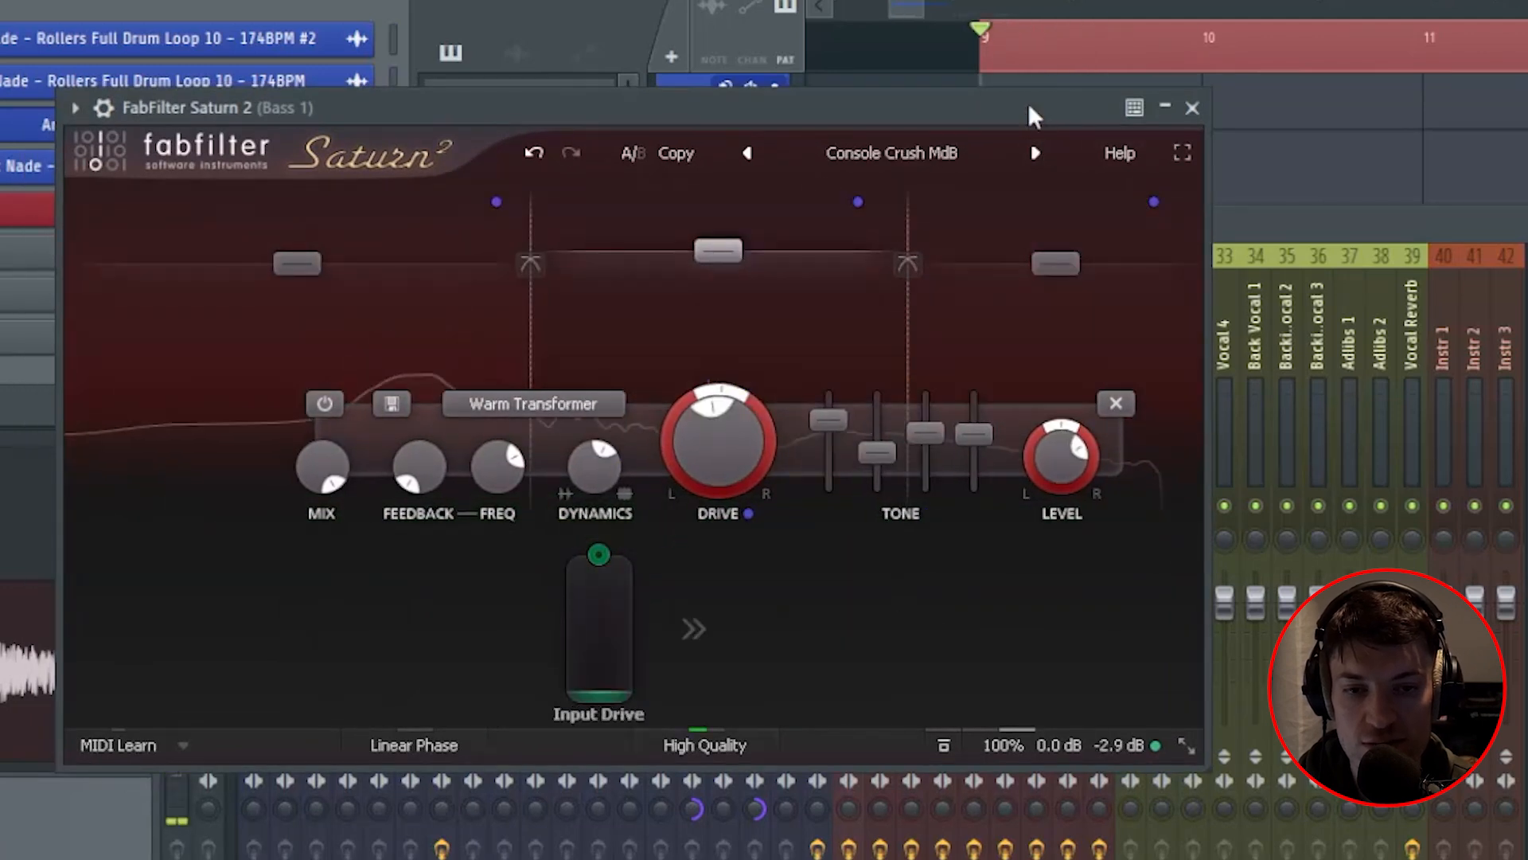
left_click(1038, 150)
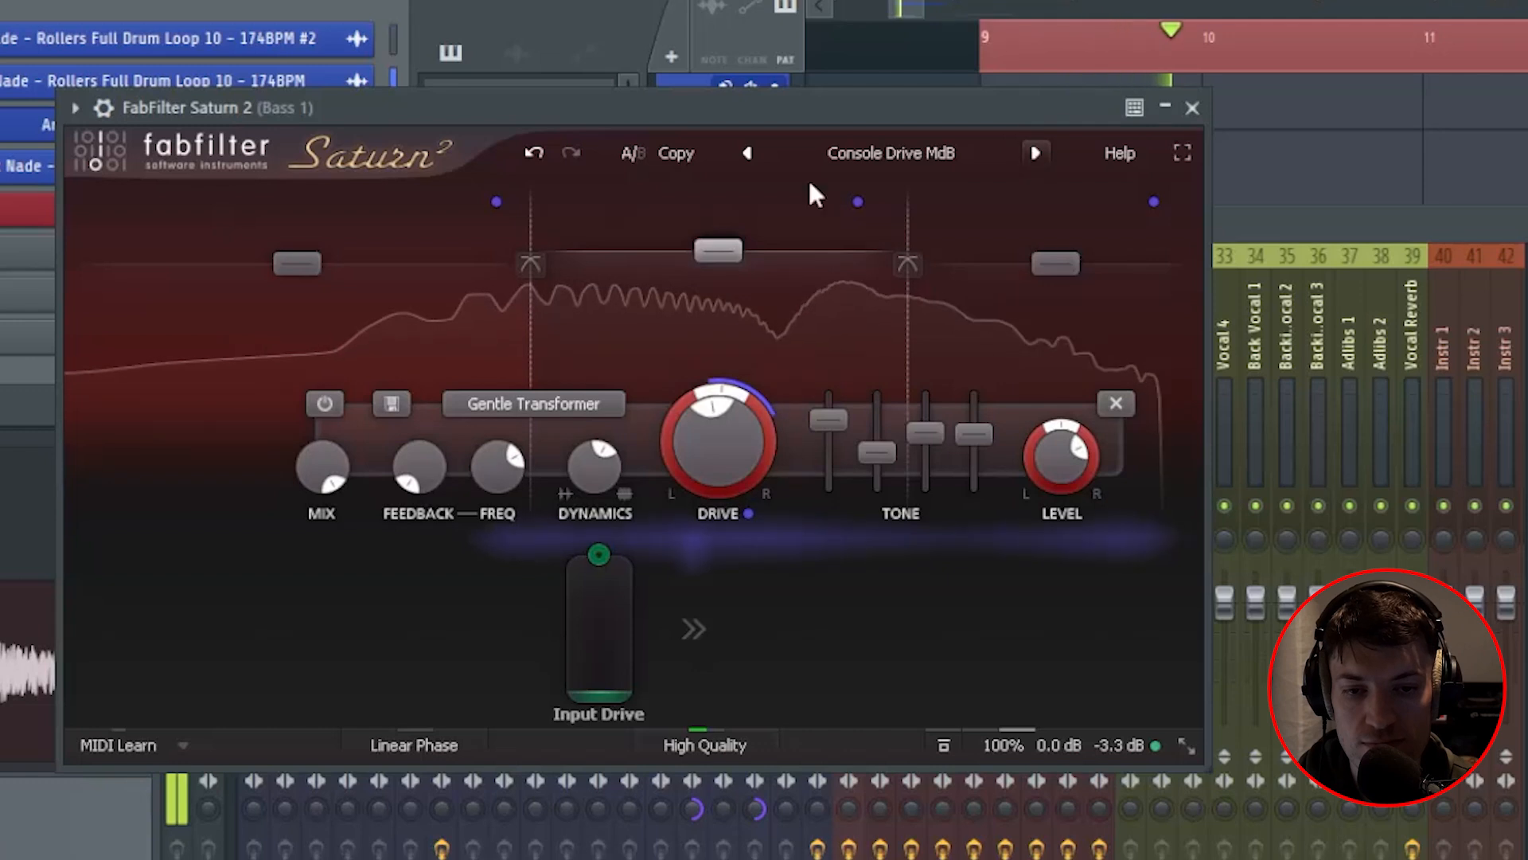
left_click(748, 153)
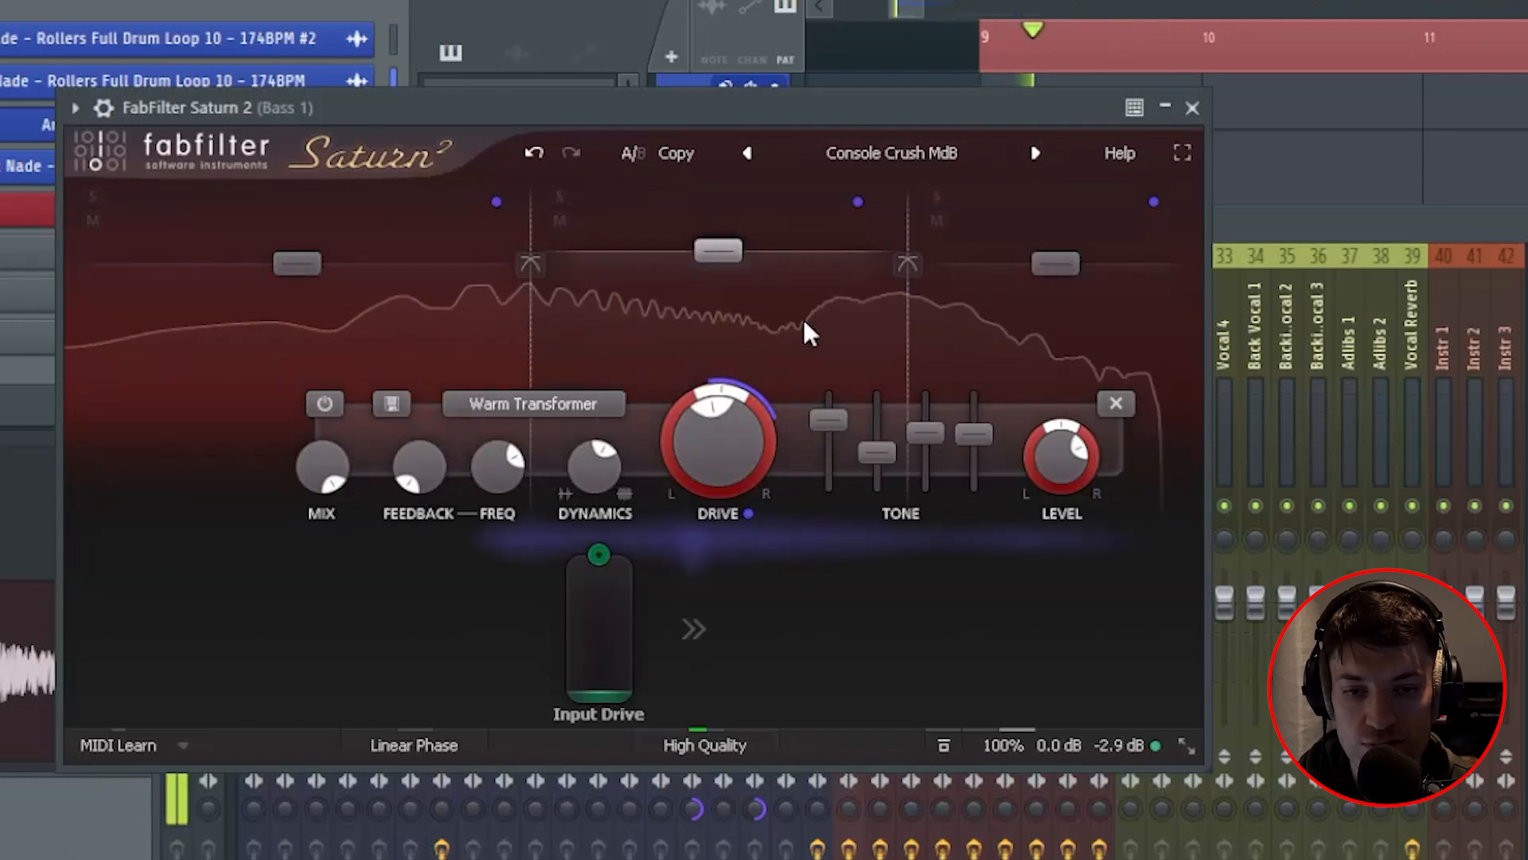
Step: Raise Saturn 2's middle band level slightly, adjust the Band 3 level, and play the loop to check the bass
mouse_move(716, 253)
left_mouse_down()
mouse_move(713, 275)
mouse_move(735, 247)
left_mouse_up()
left_click(1073, 275)
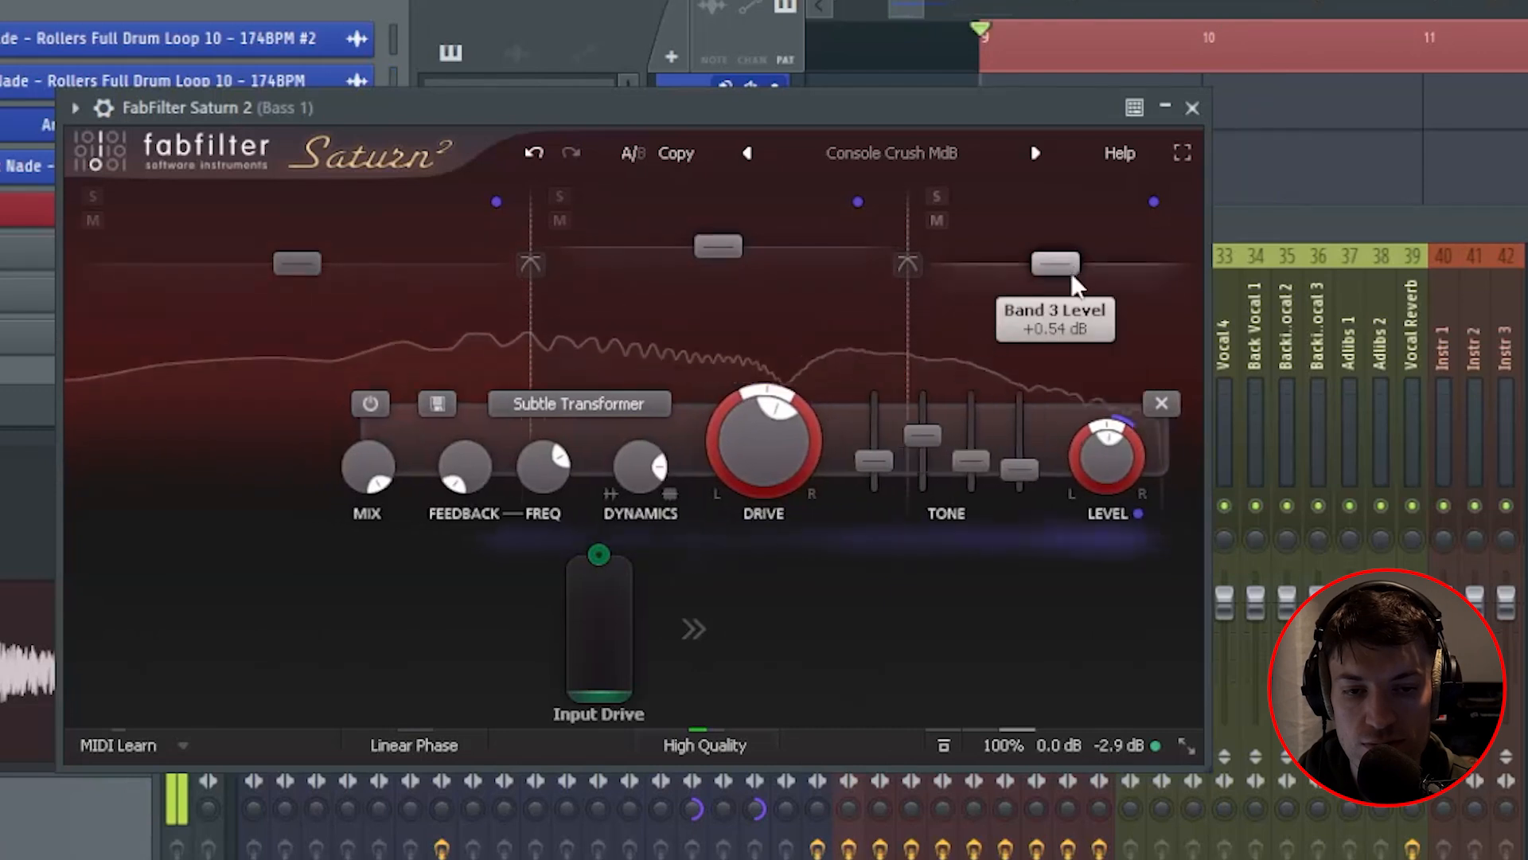
left_click_drag(1073, 274, 1075, 282)
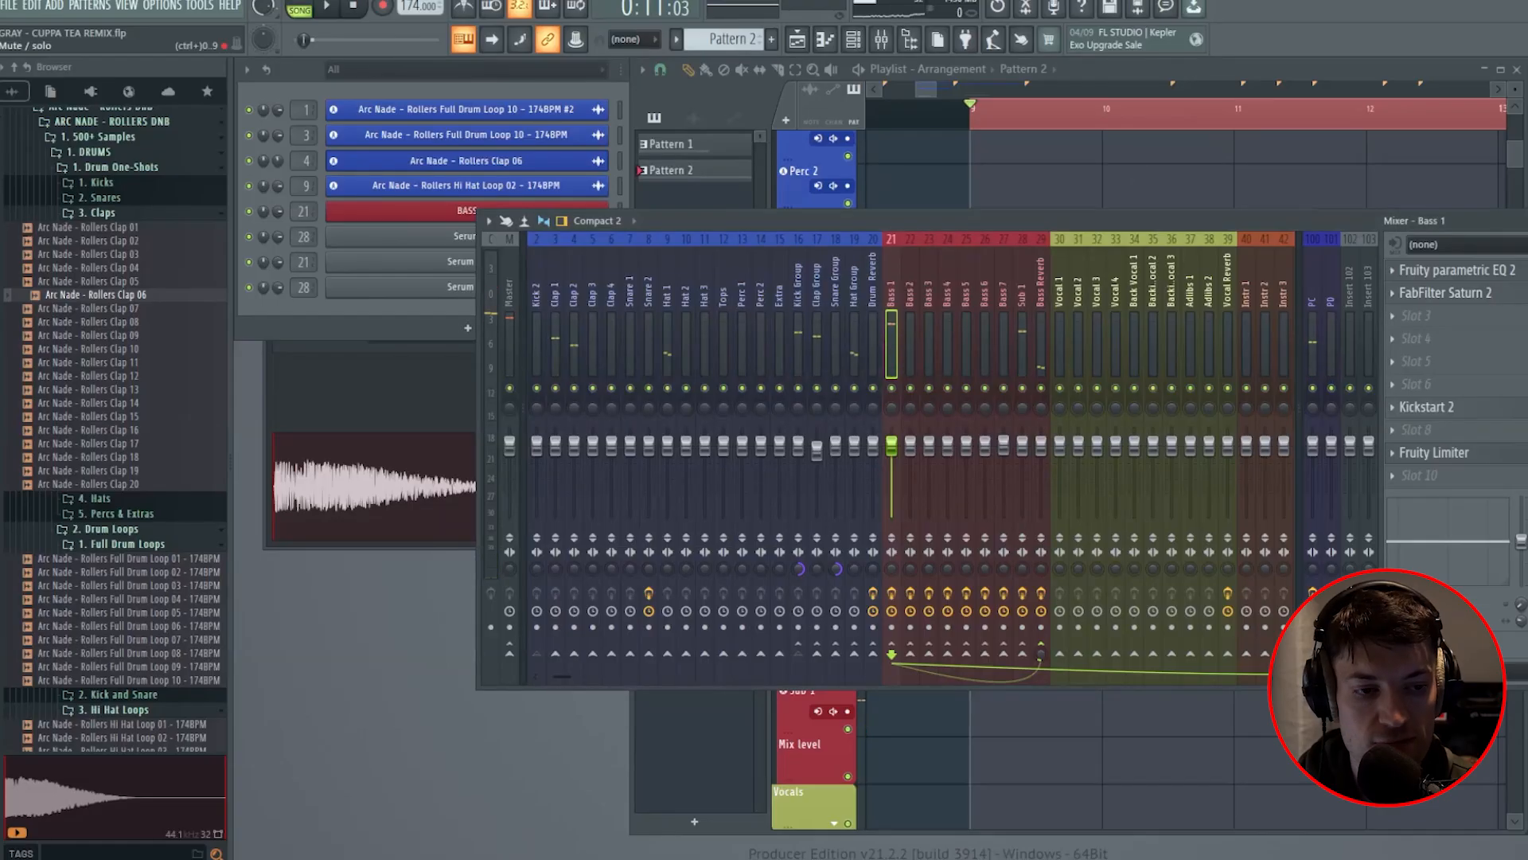
key("space")
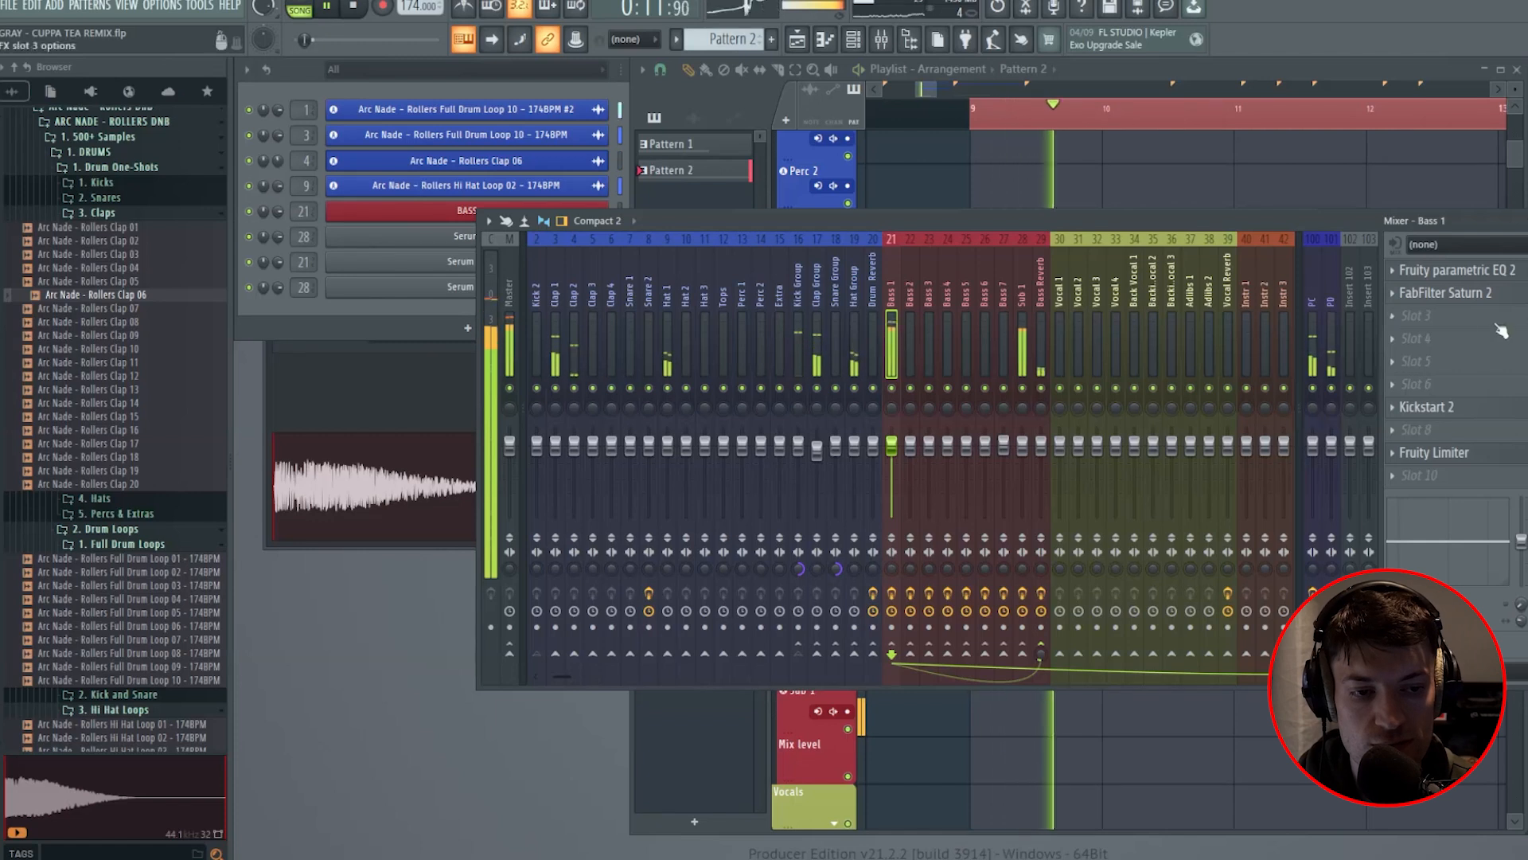
key("space")
Step: Insert iZotope Trash 2 in slot 3 of Bass 1 and enable Multiband with crossovers at about 241 Hz and 1.00 kHz
left_click(1450, 315)
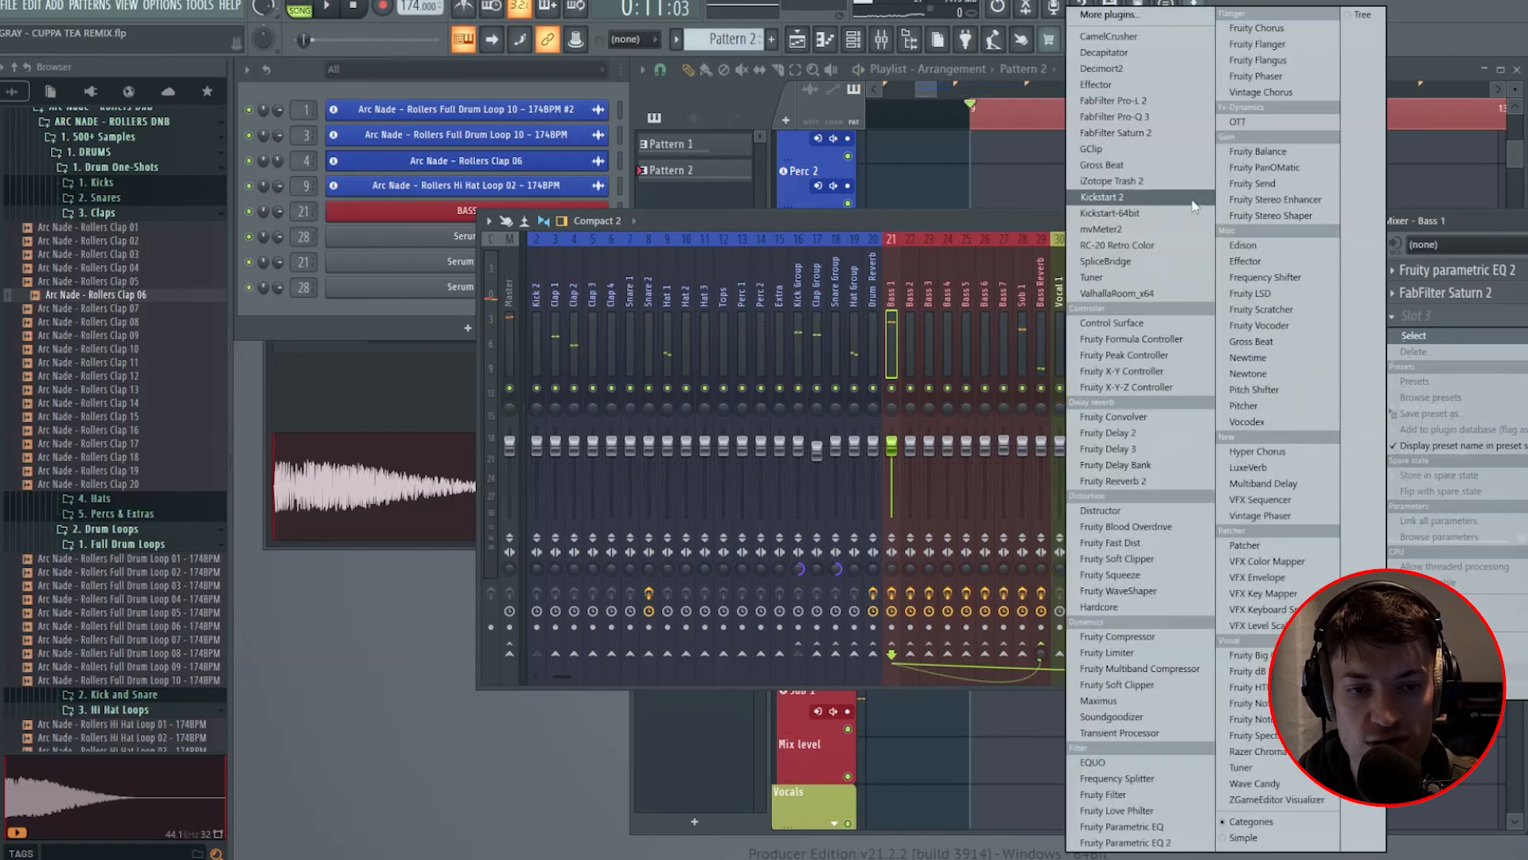
left_click(1138, 181)
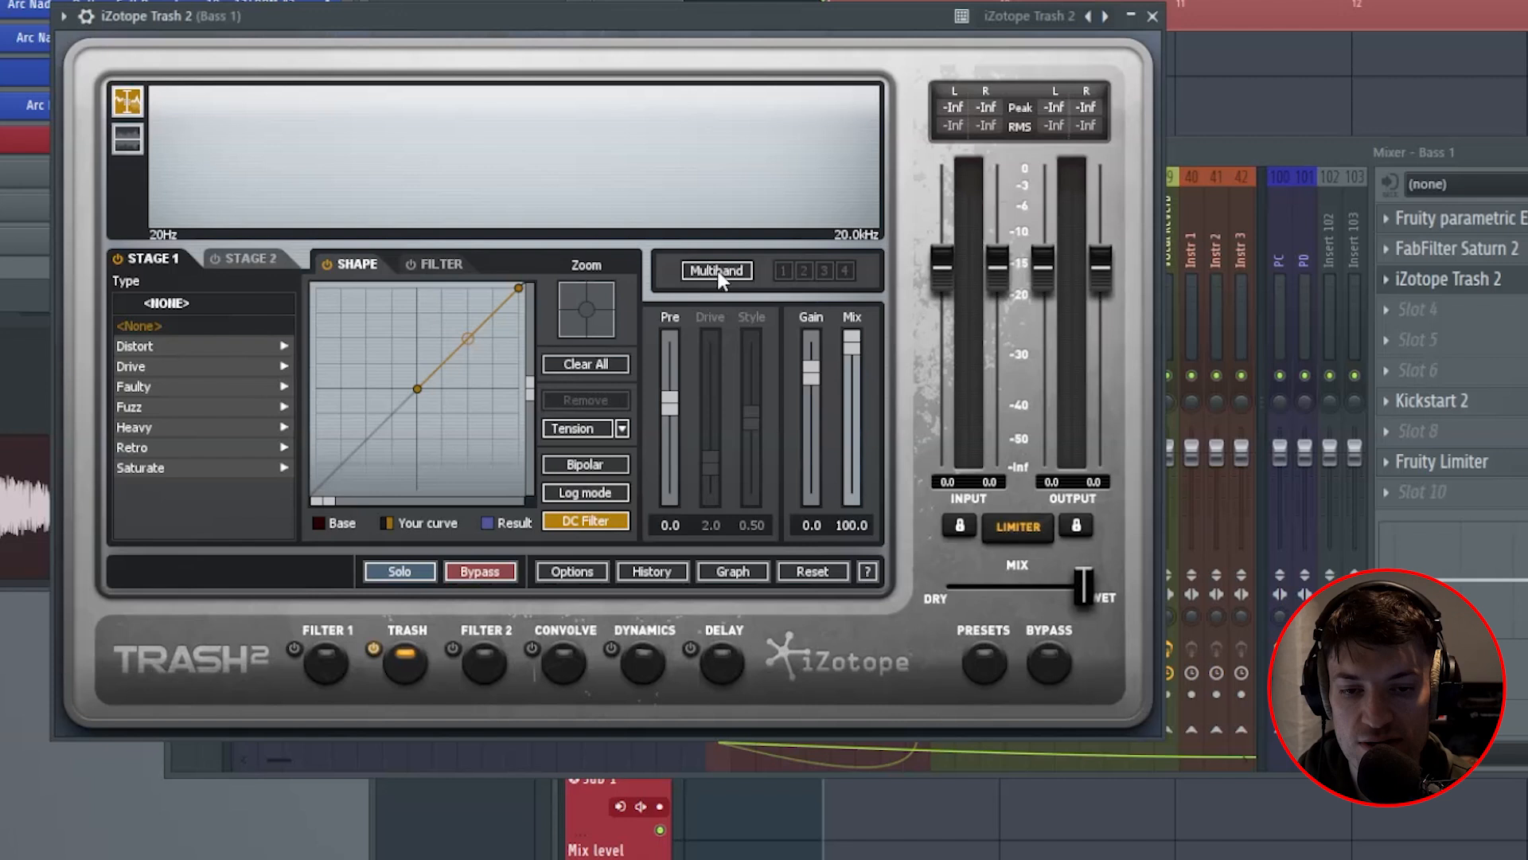
left_click(718, 271)
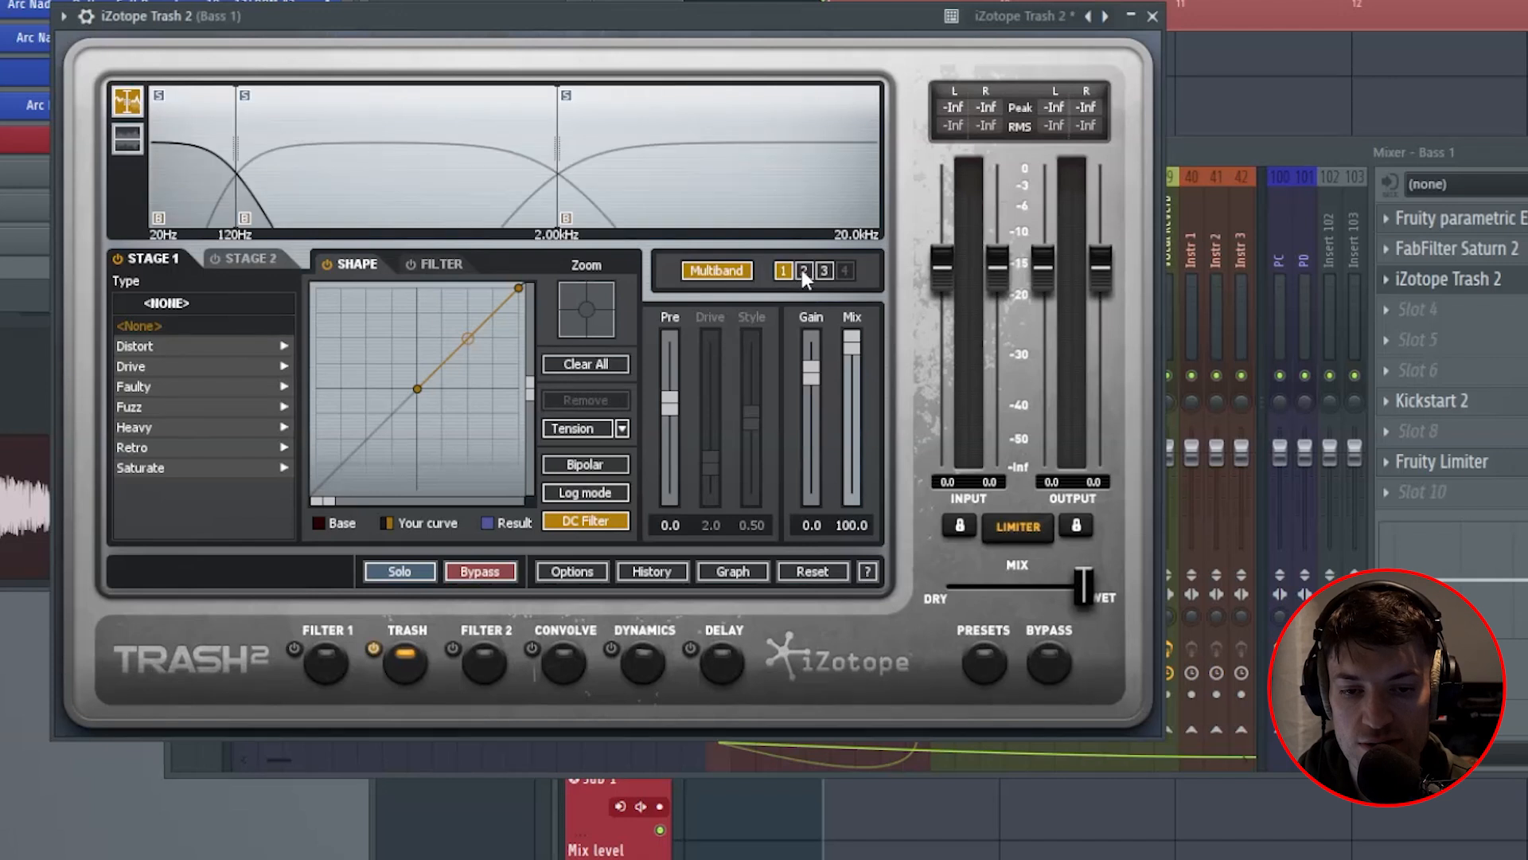
left_click_drag(245, 157, 300, 151)
left_click_drag(556, 152, 466, 152)
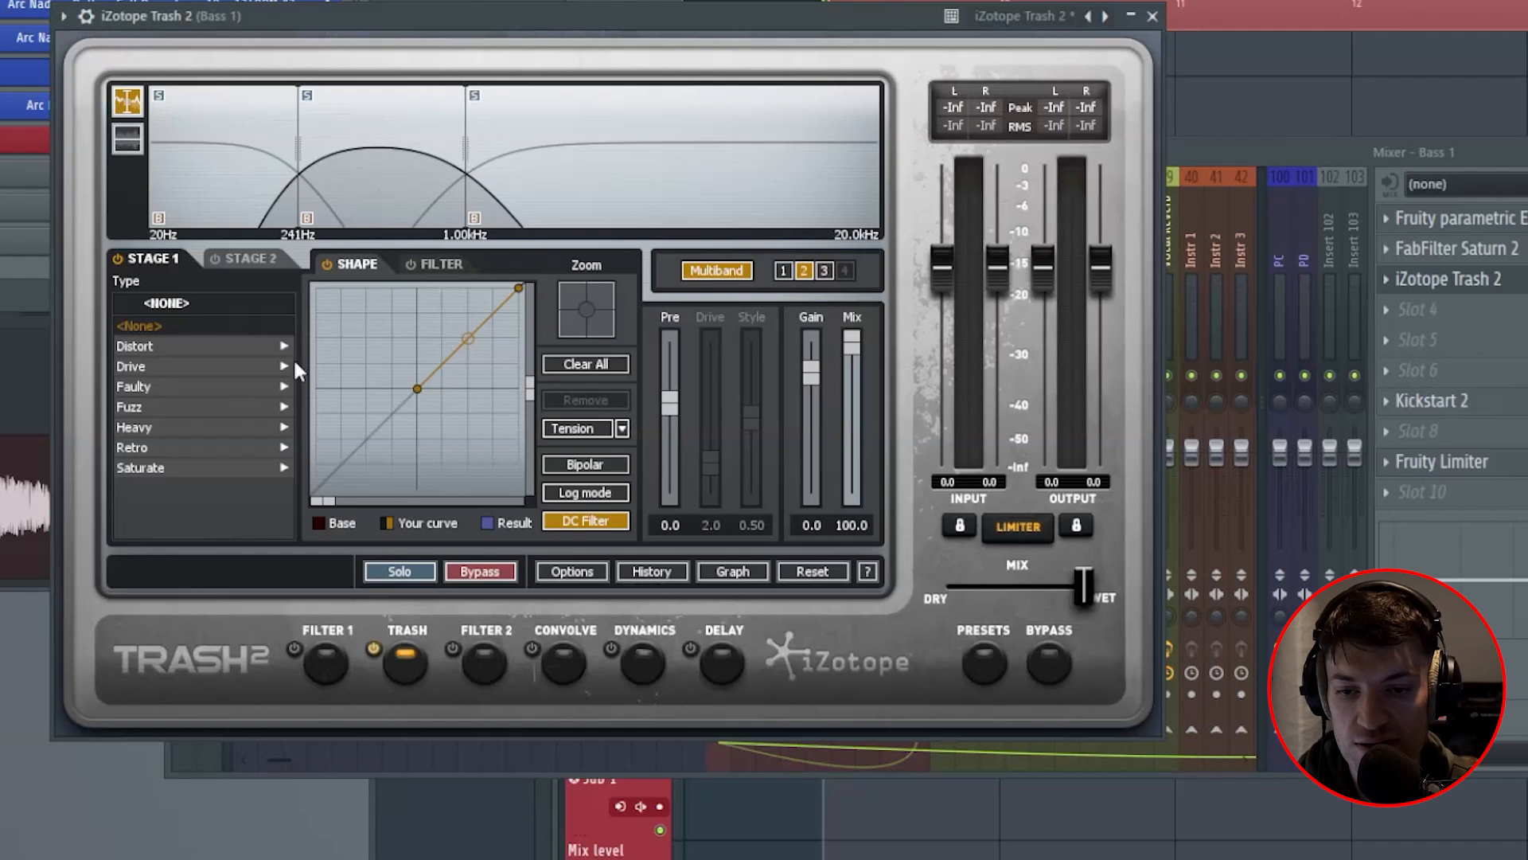
Step: Audition the Distort types Busted, Blues Driver, Amp Drainer, Clip Control and Crunchy Taco on Trash 2's middle band
left_click(162, 361)
left_click(129, 304)
left_click(164, 348)
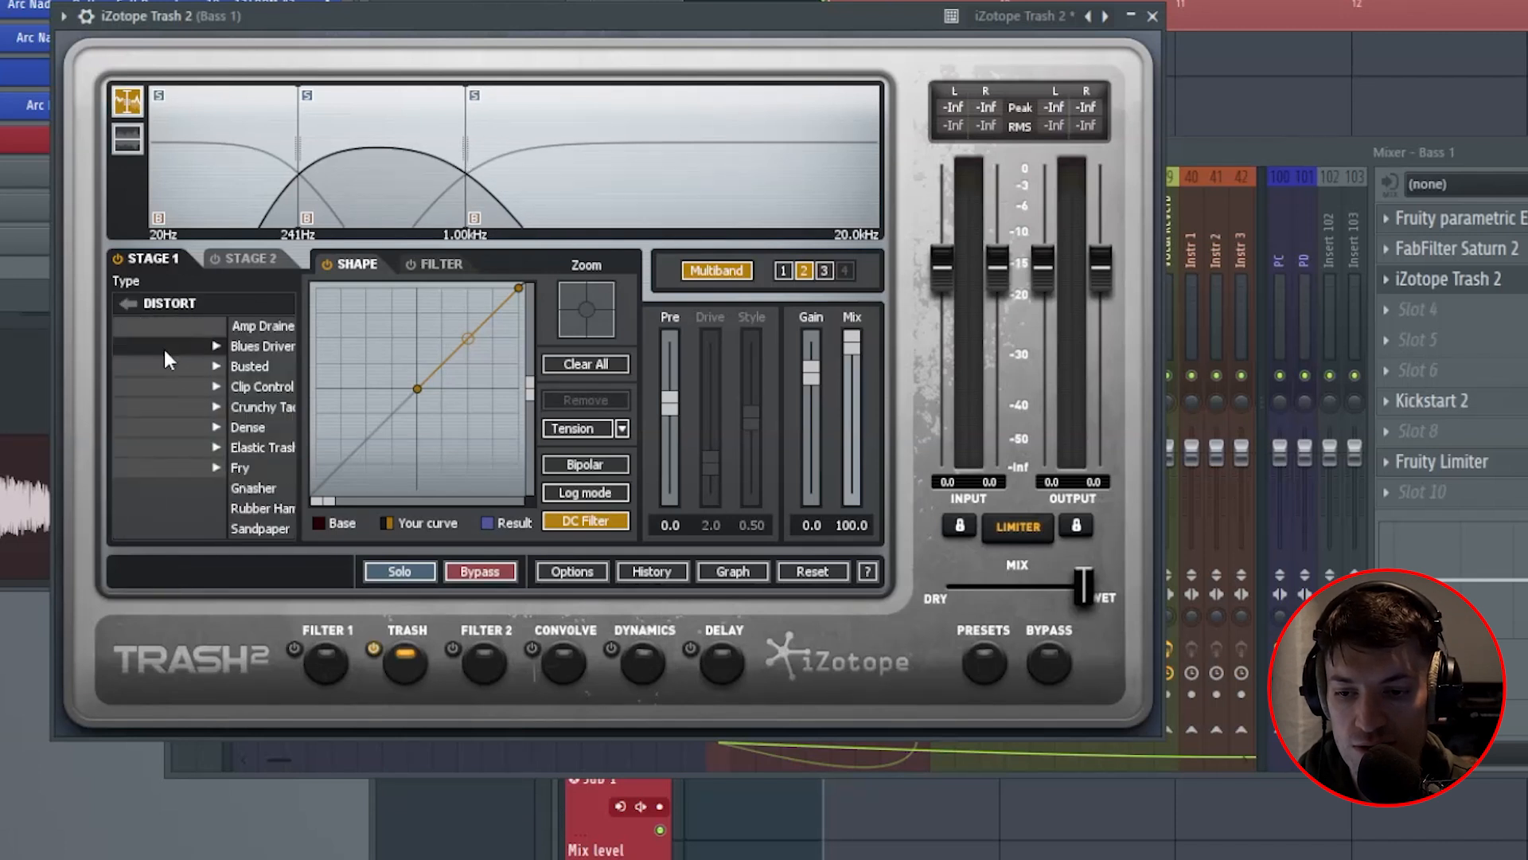
left_click(184, 368)
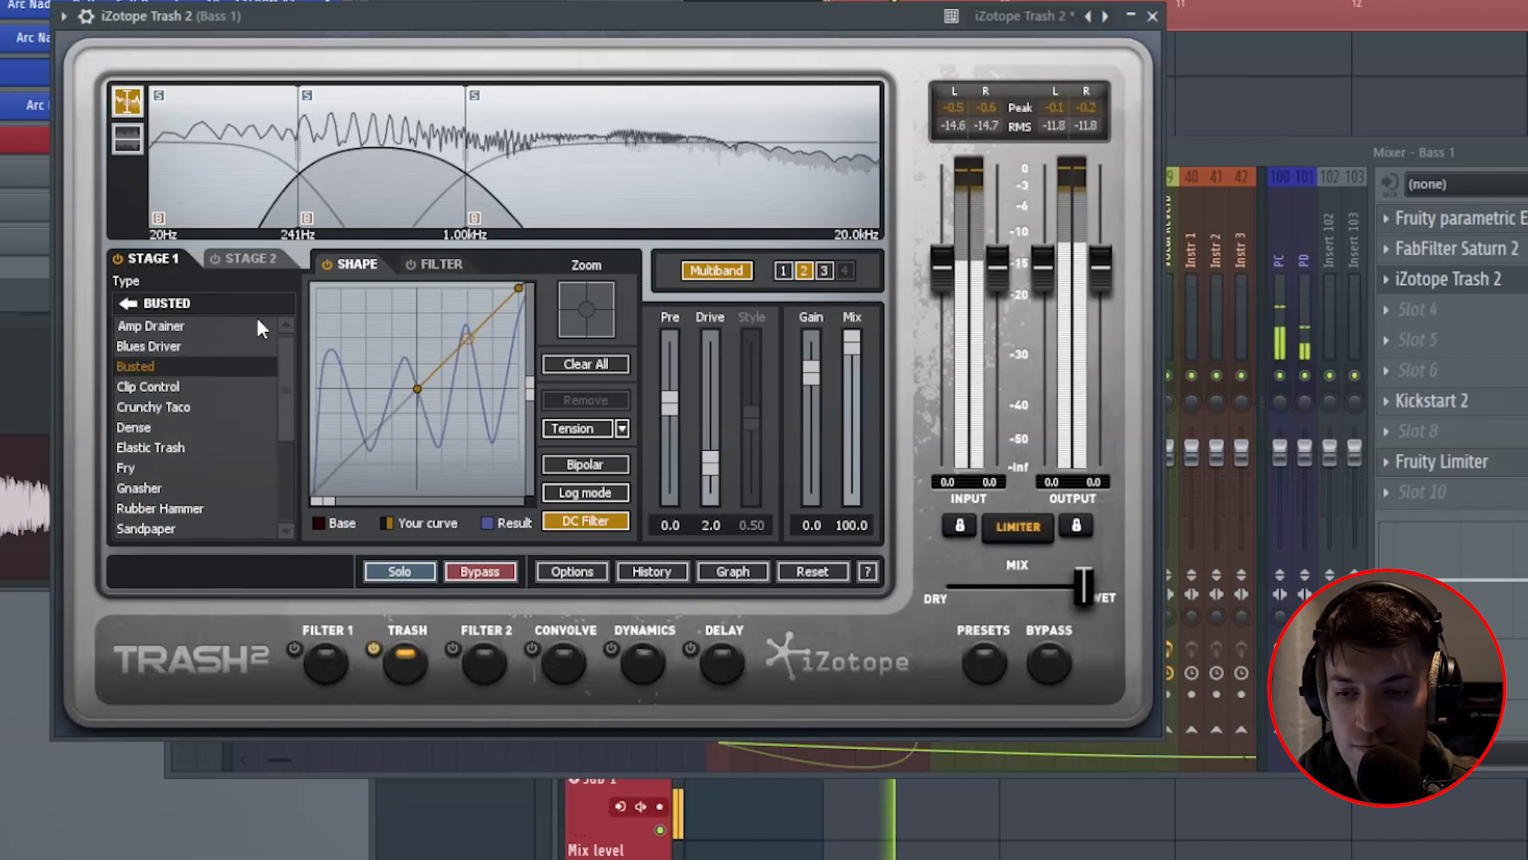
left_click(218, 344)
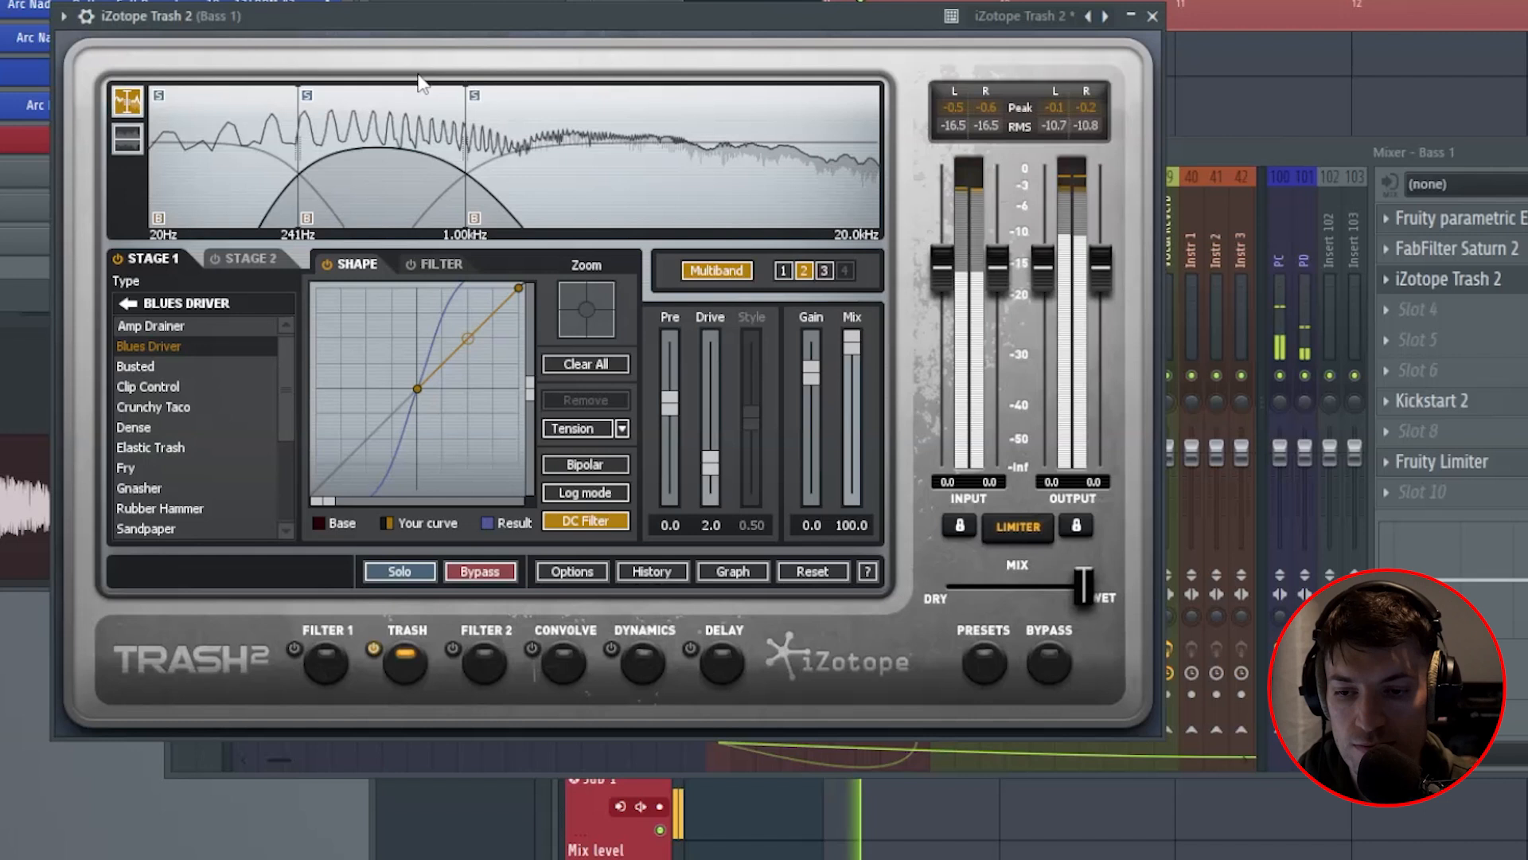
left_click(215, 326)
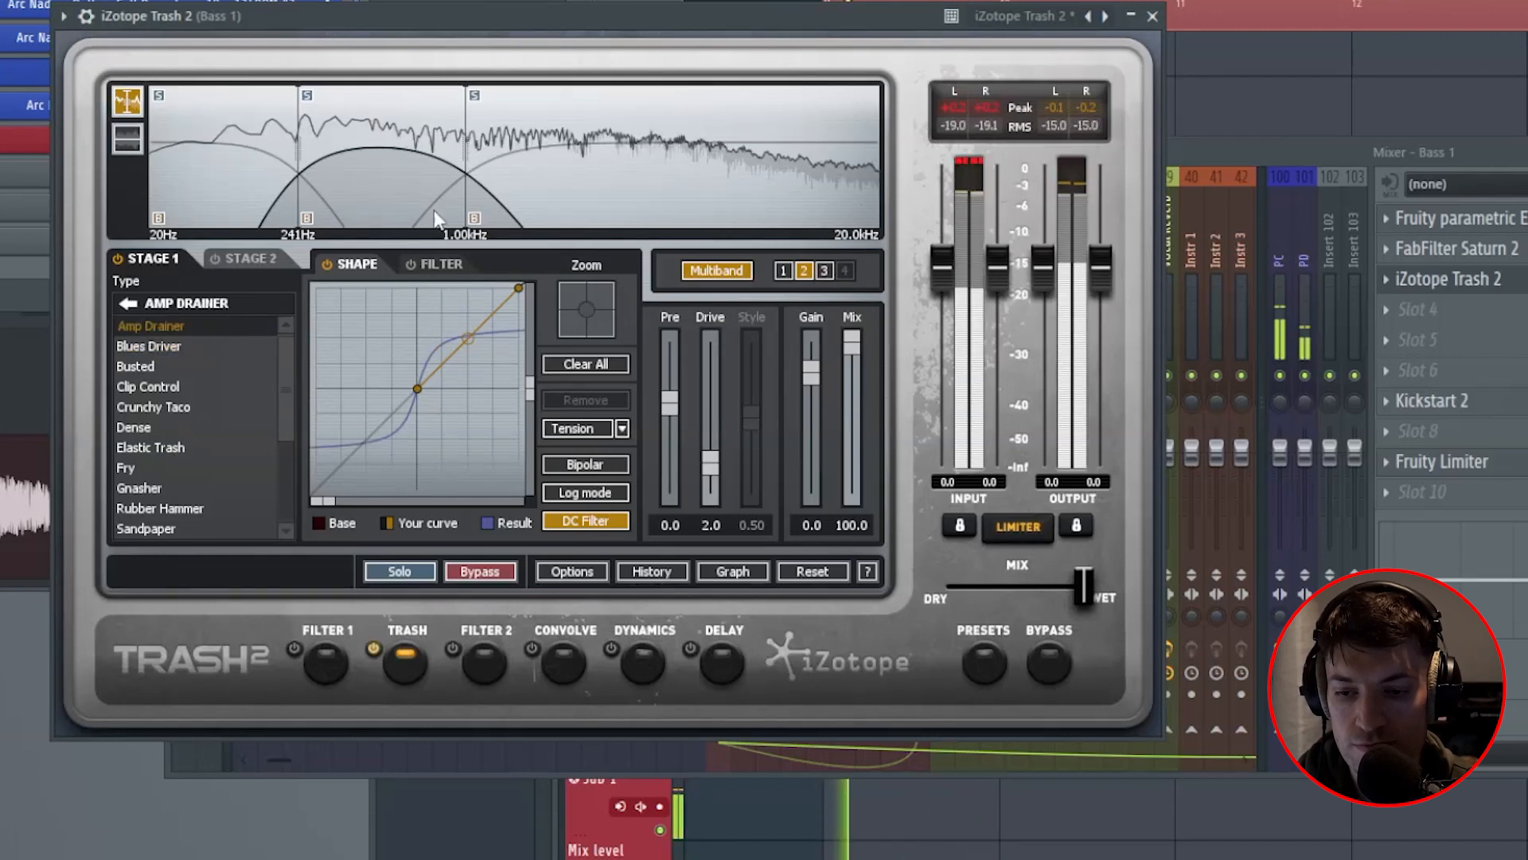
left_click(186, 384)
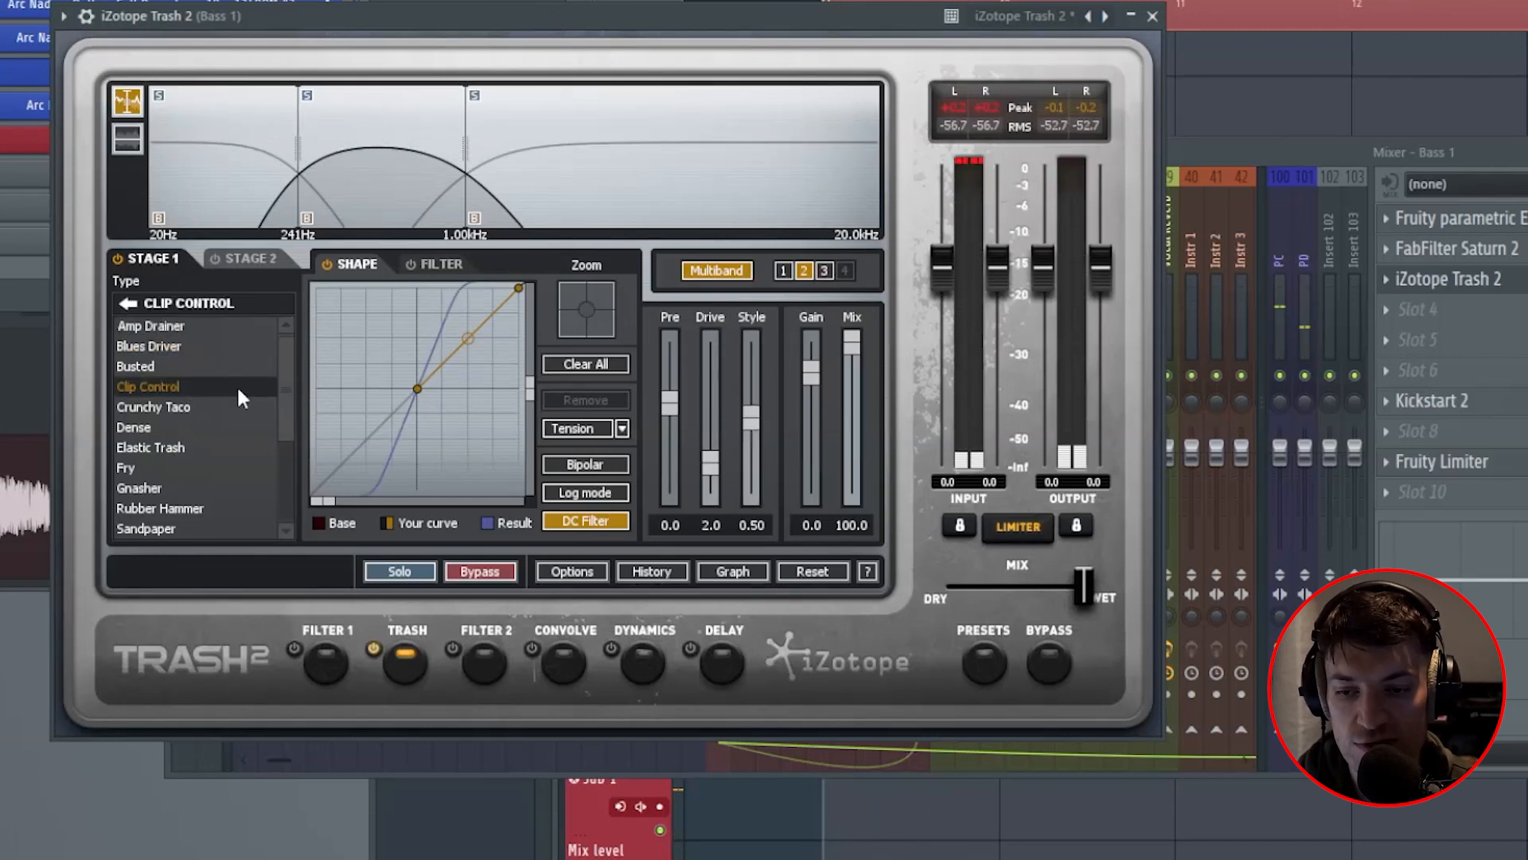
left_click(203, 406)
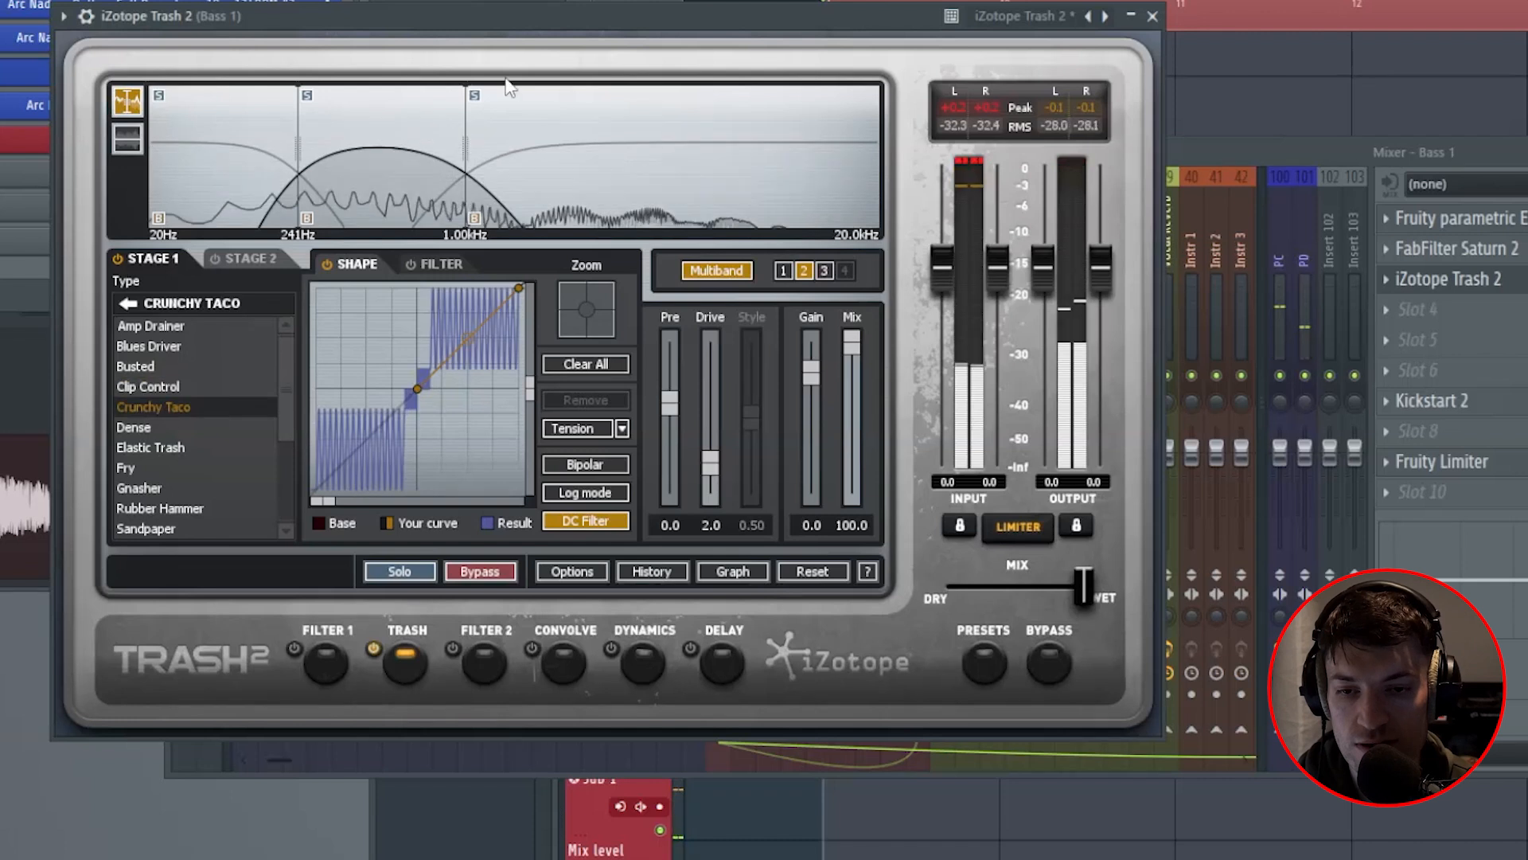
left_click_drag(560, 13, 562, 16)
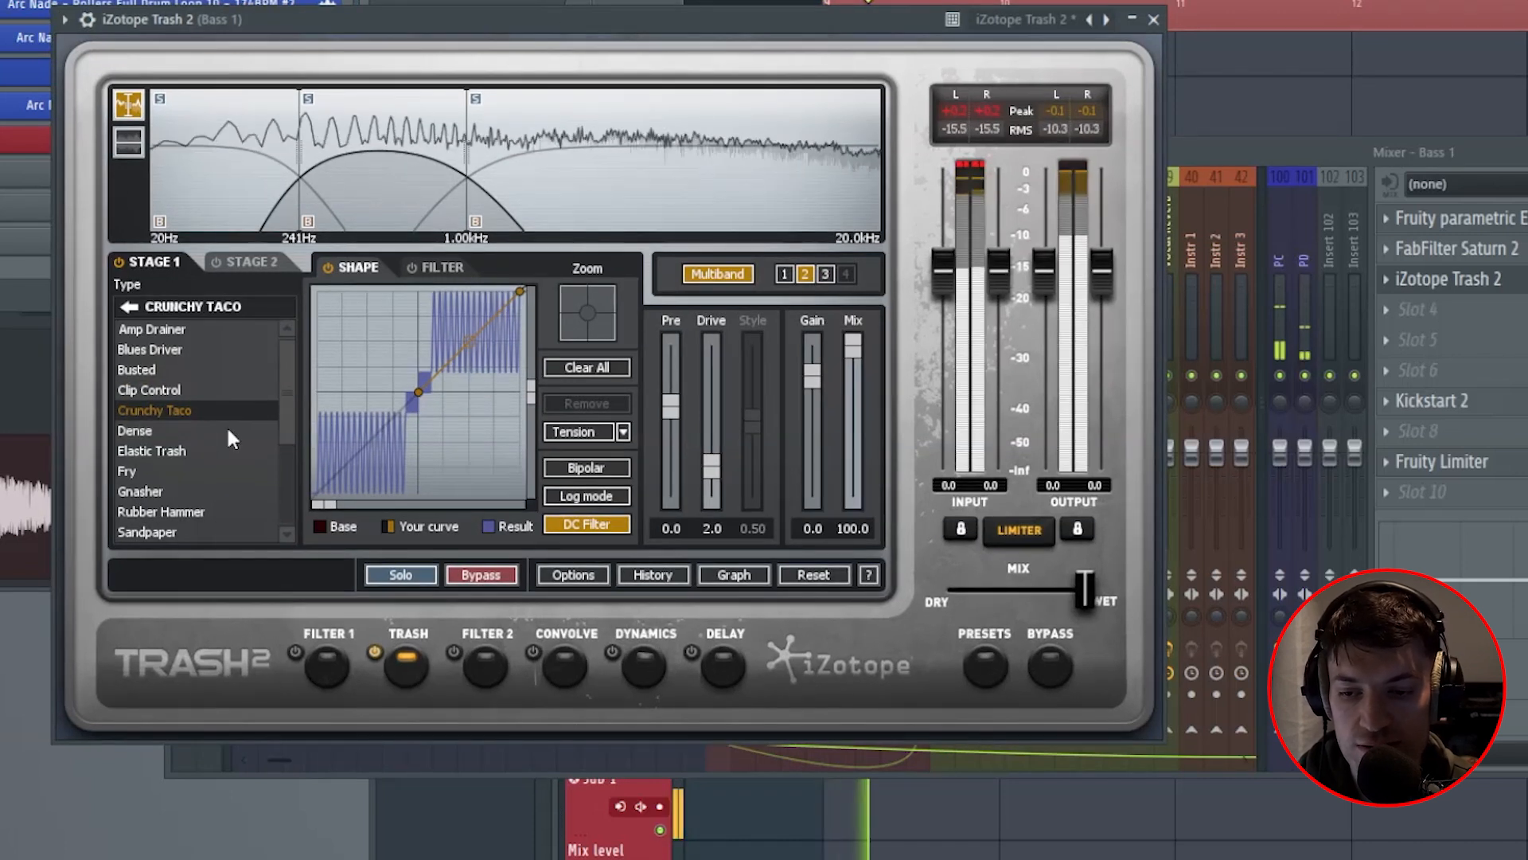
Step: Try the Dense, Elastic Trash, Fry and Rubber Hammer distortions on the middle band while the loop plays
left_click(193, 429)
left_click(191, 449)
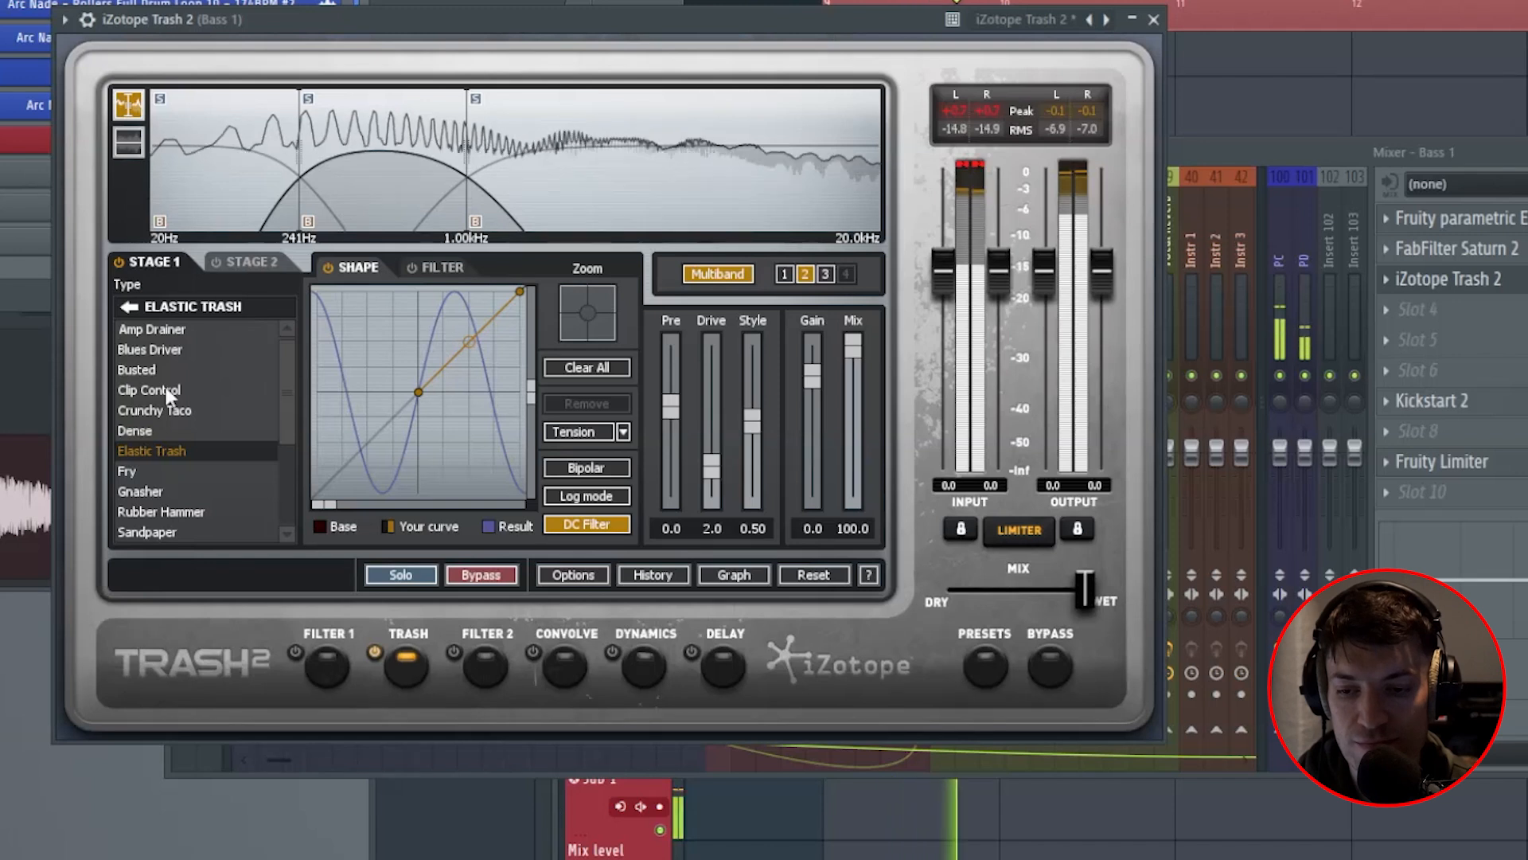
left_click(159, 472)
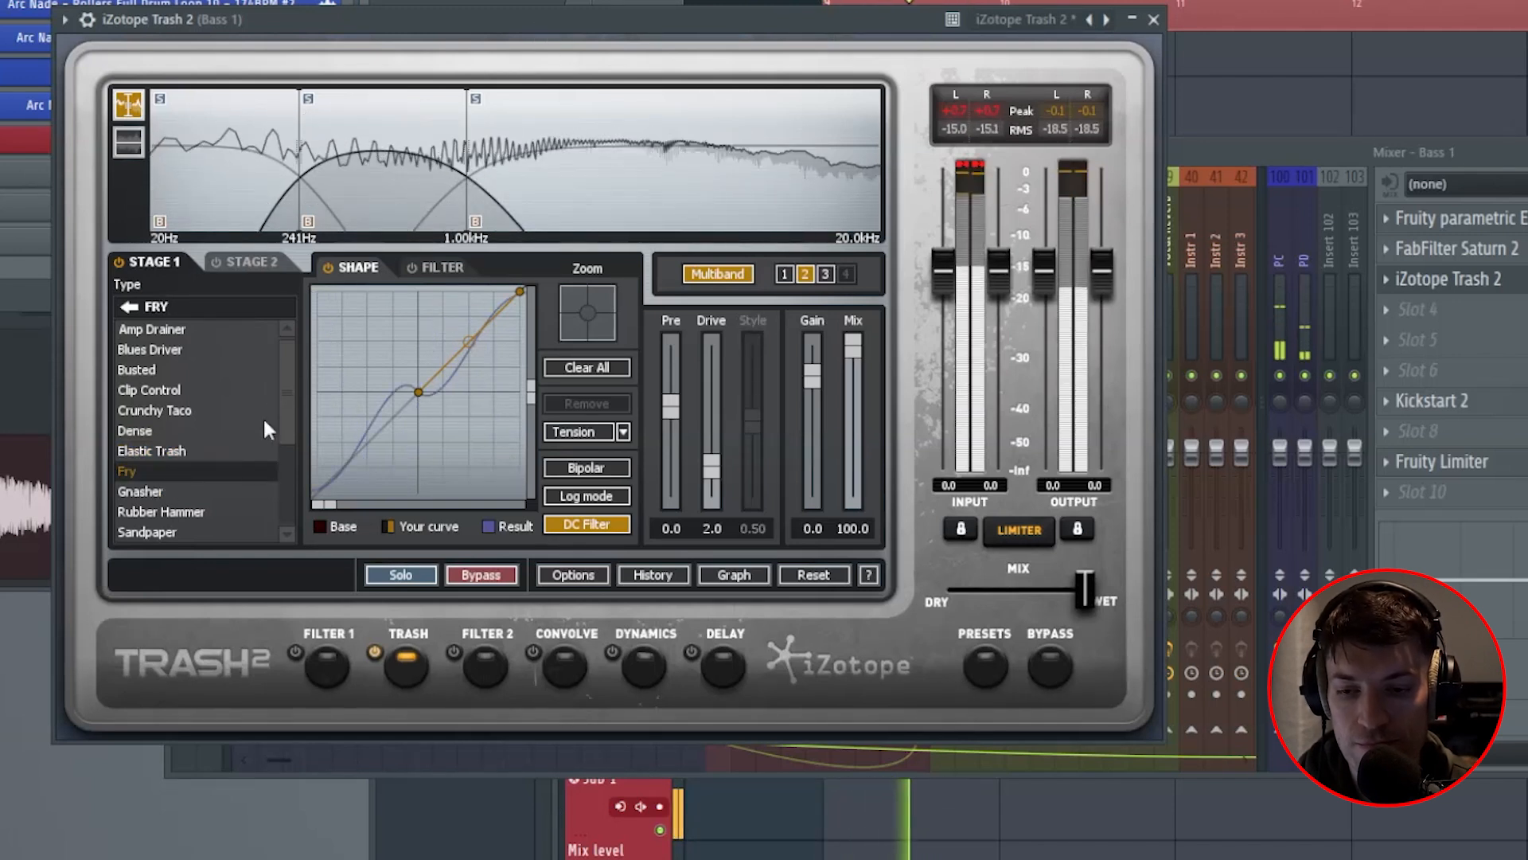
left_click(171, 511)
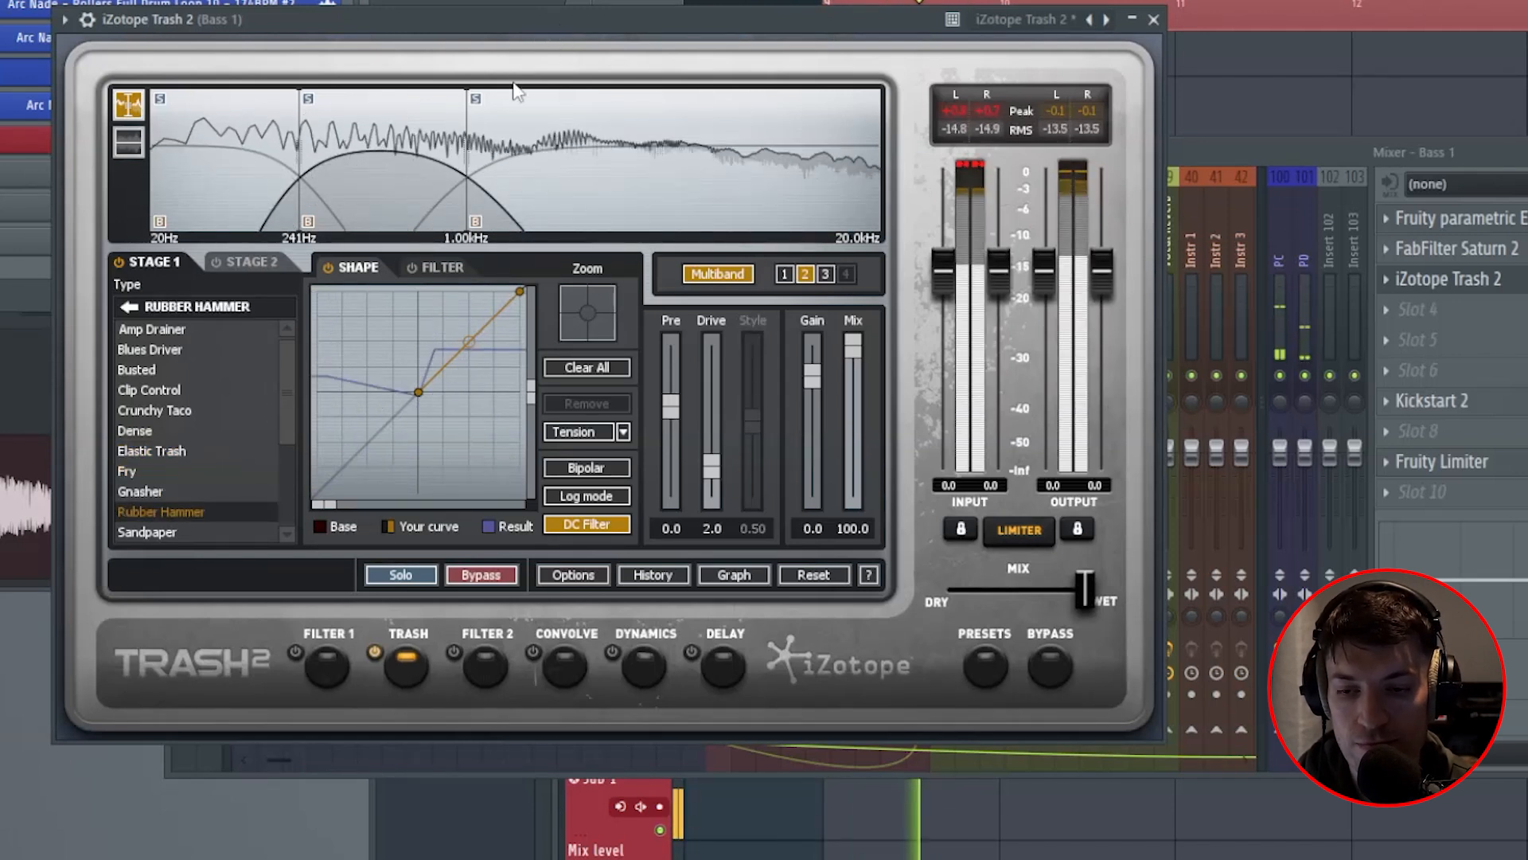
key("space")
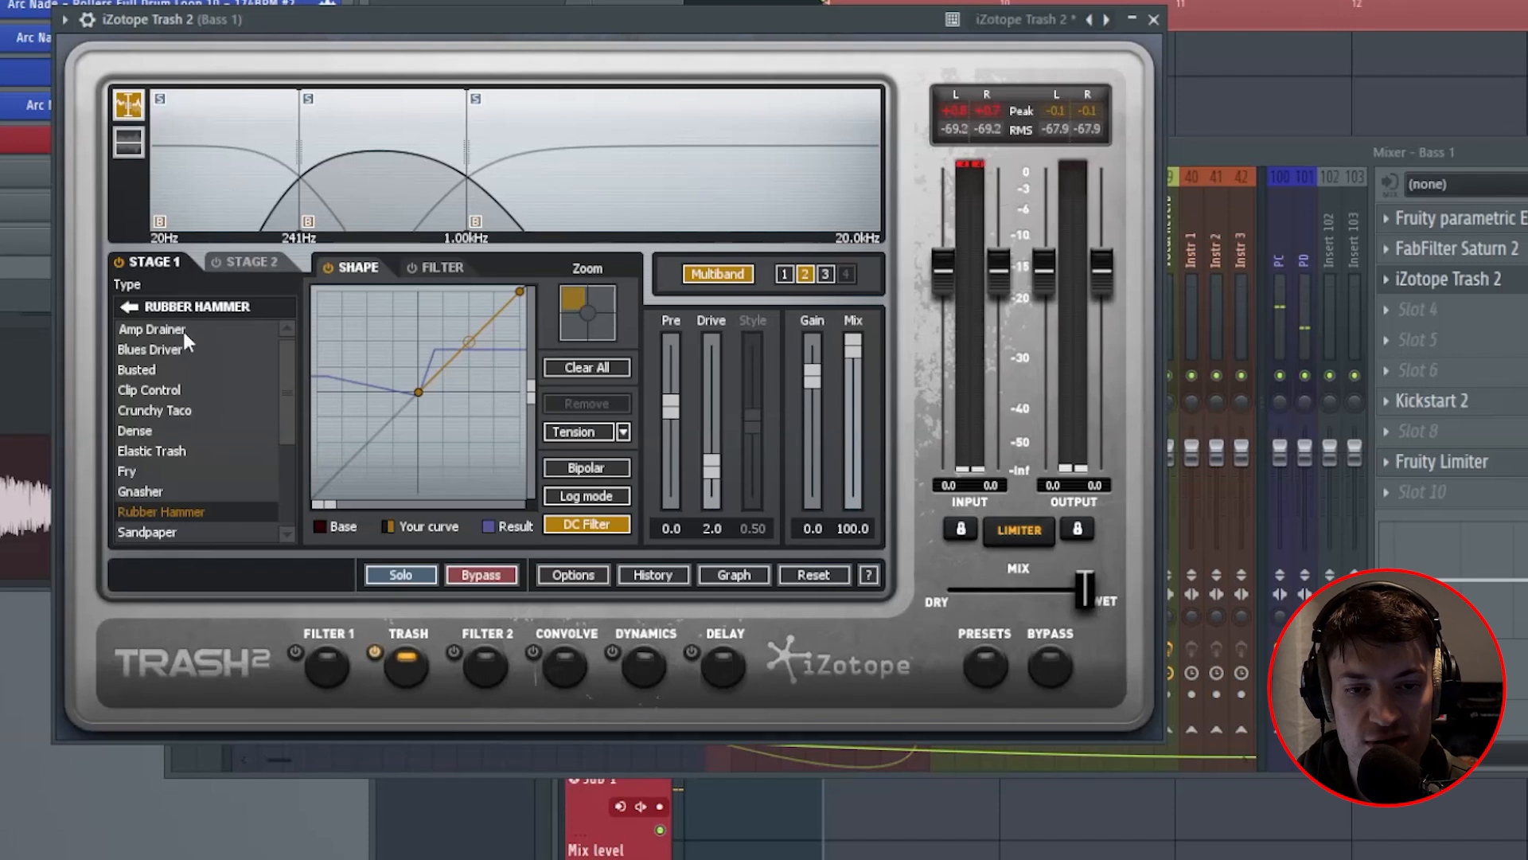
left_click_drag(831, 39, 927, 139)
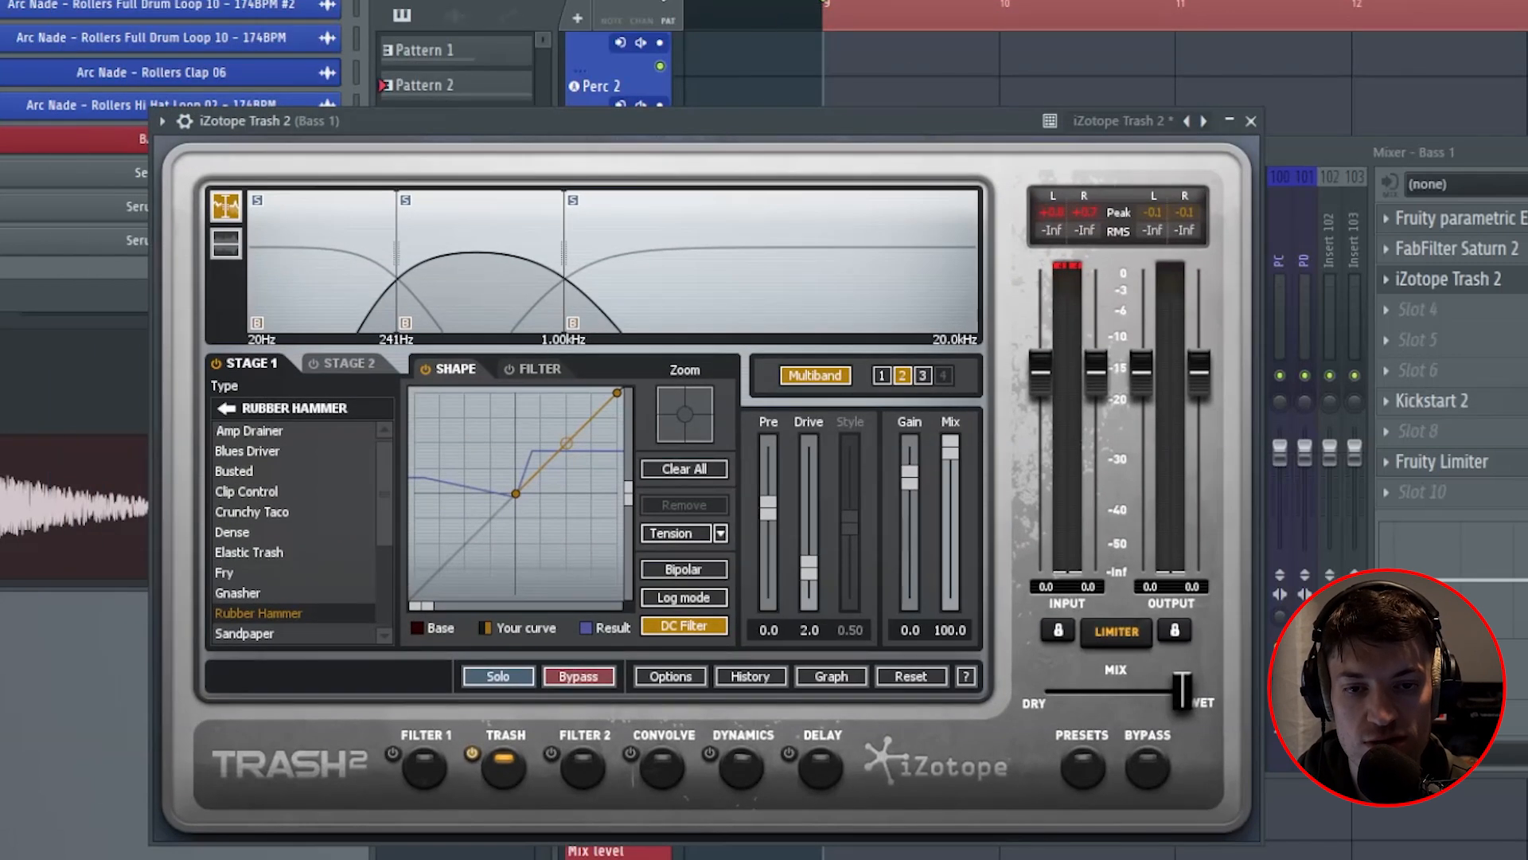
Step: Audition the Fuzz types Positive, Negative, Garage and Iron on Trash 2's band 3 with the loop playing
left_click(923, 376)
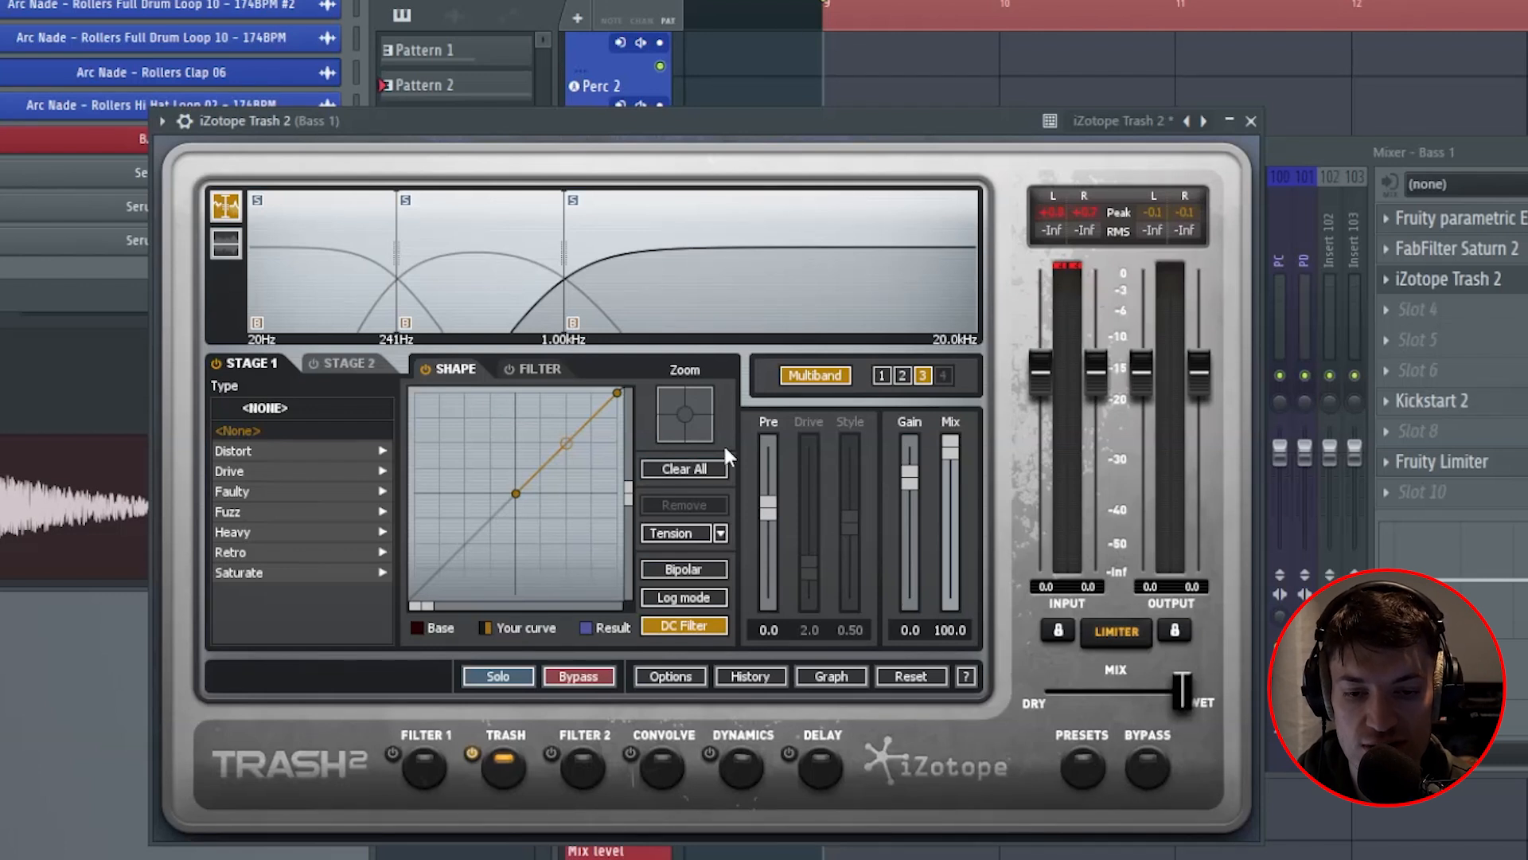
left_click(281, 513)
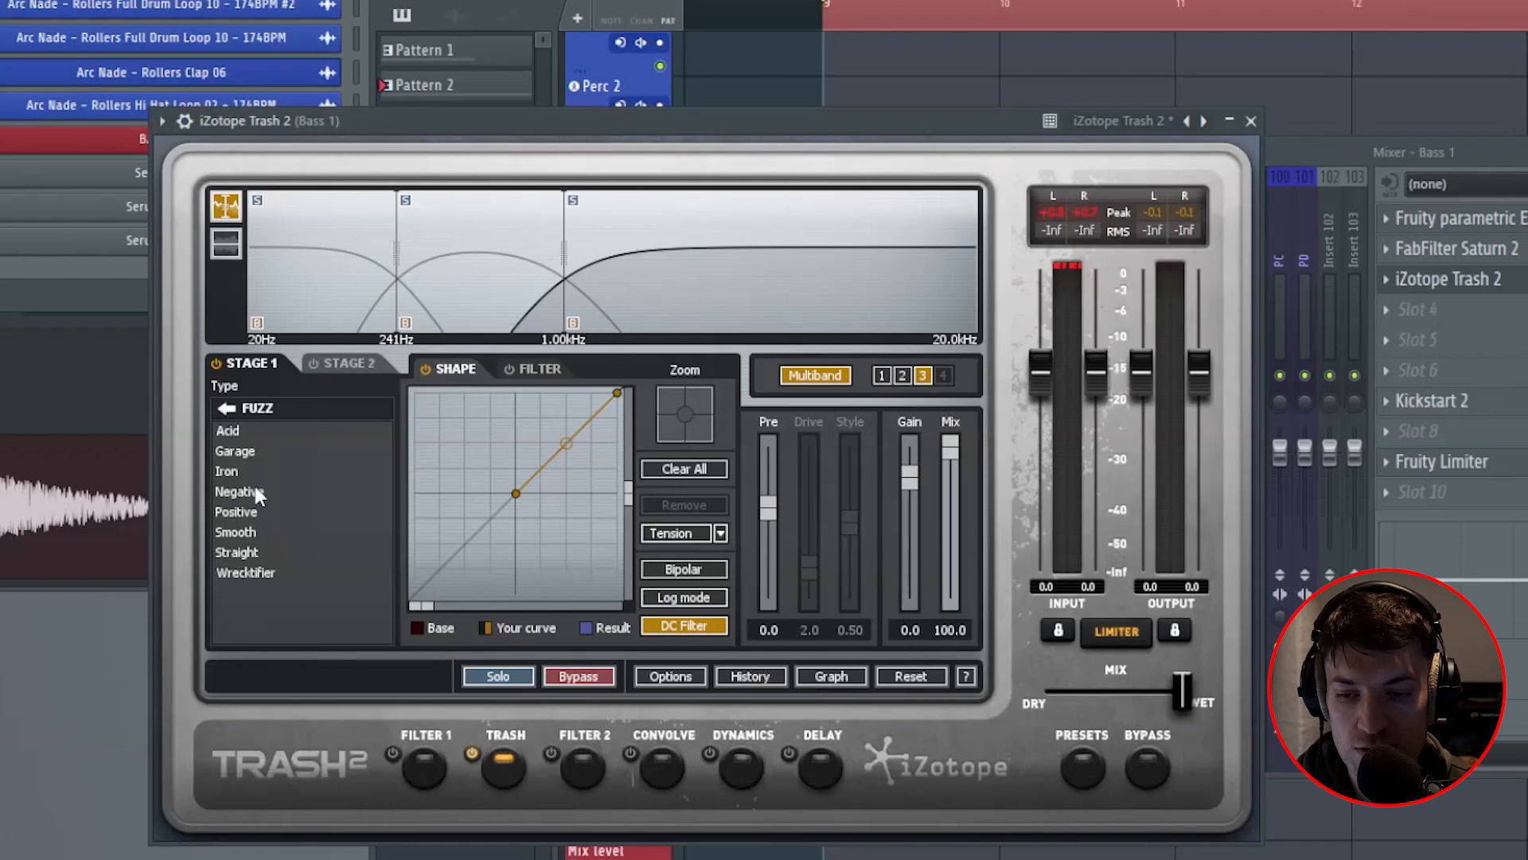
left_click(239, 512)
key("space")
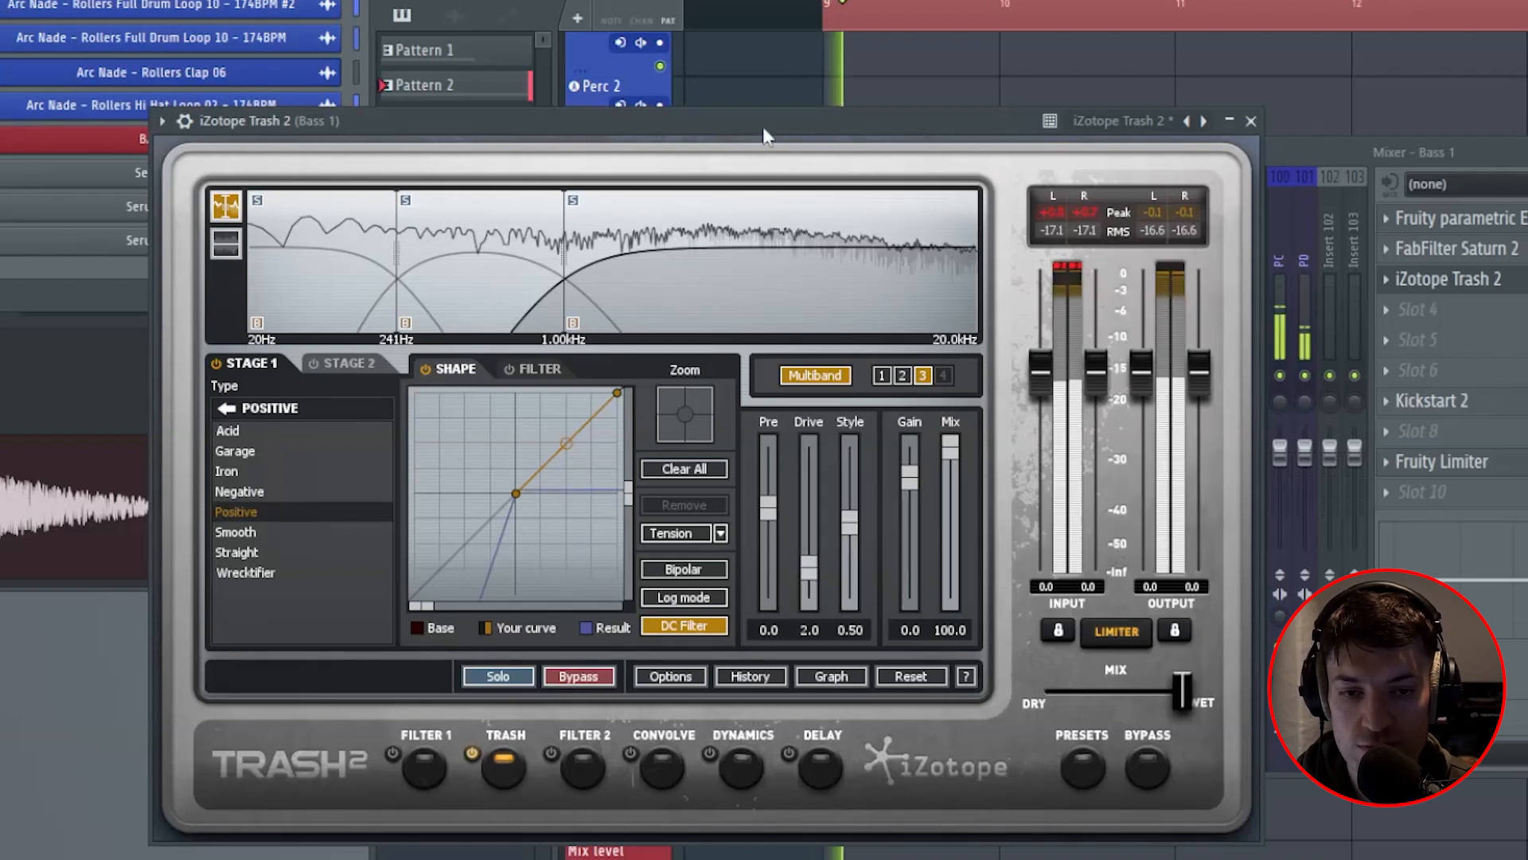
left_click(262, 489)
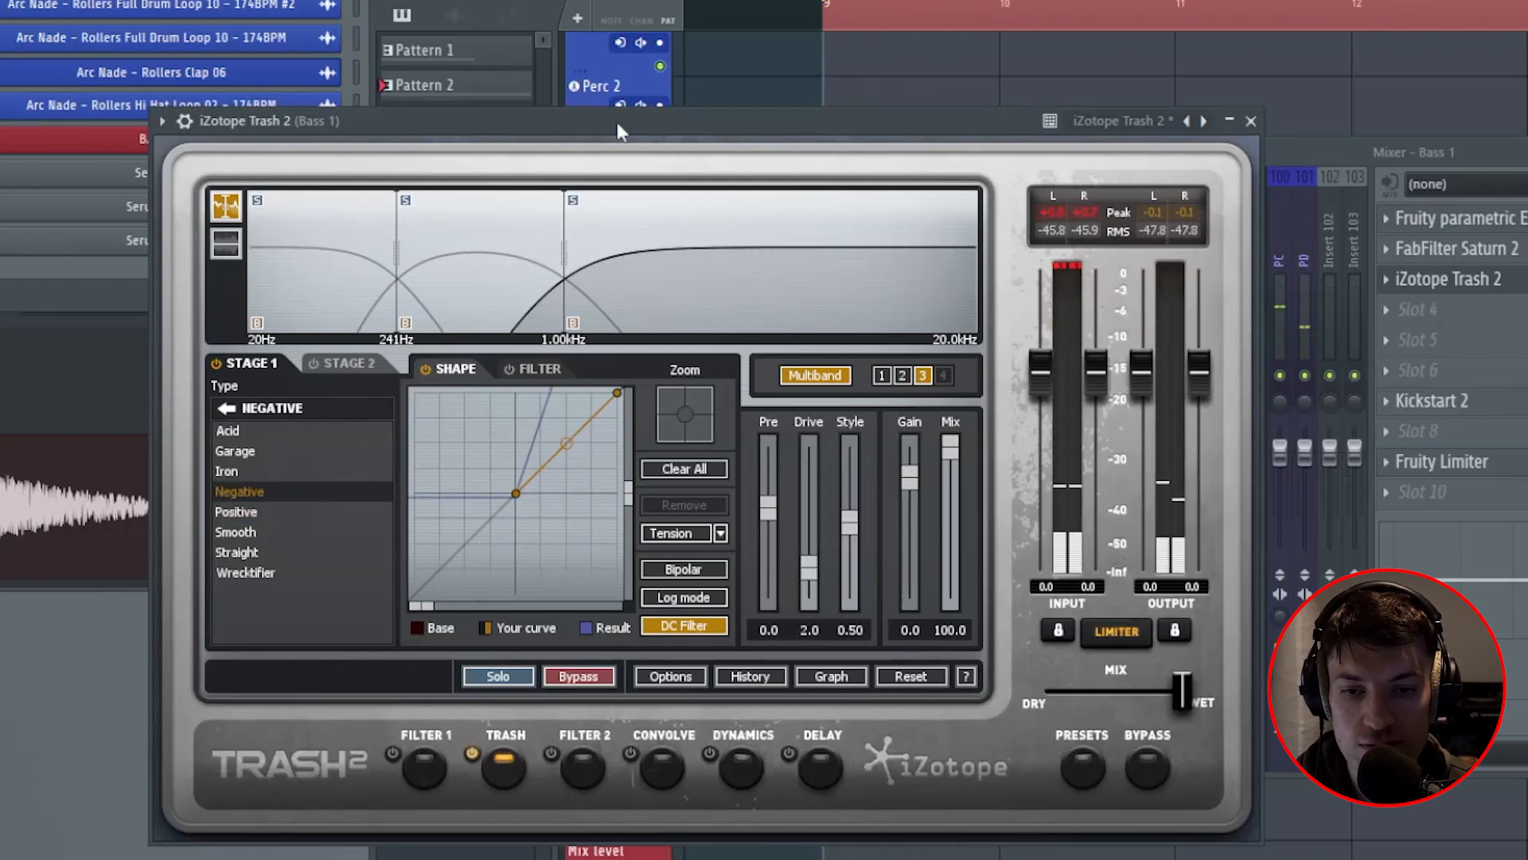
key("space")
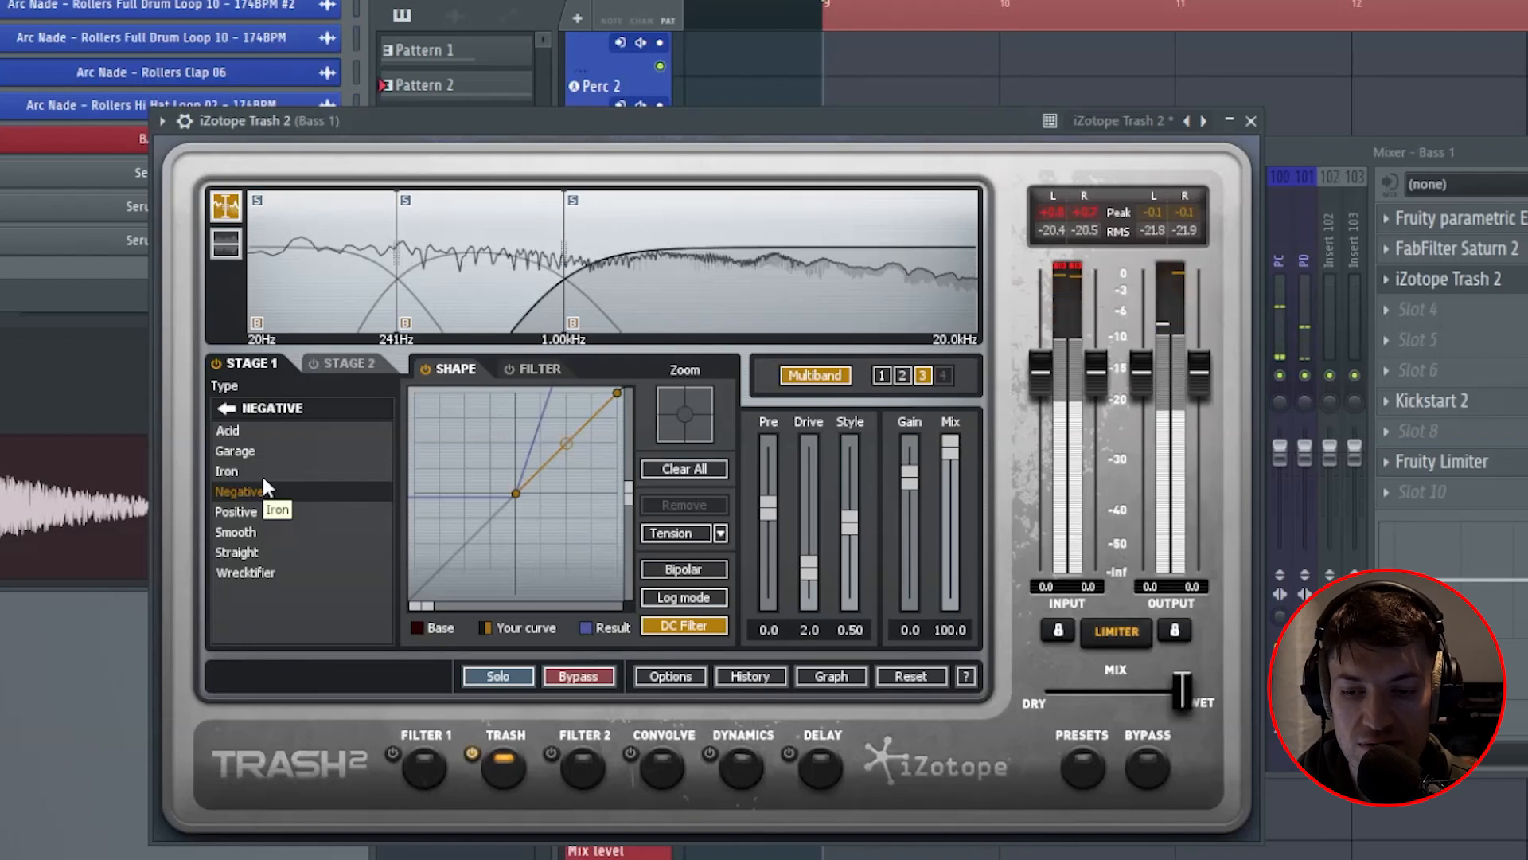
left_click(271, 450)
key("space")
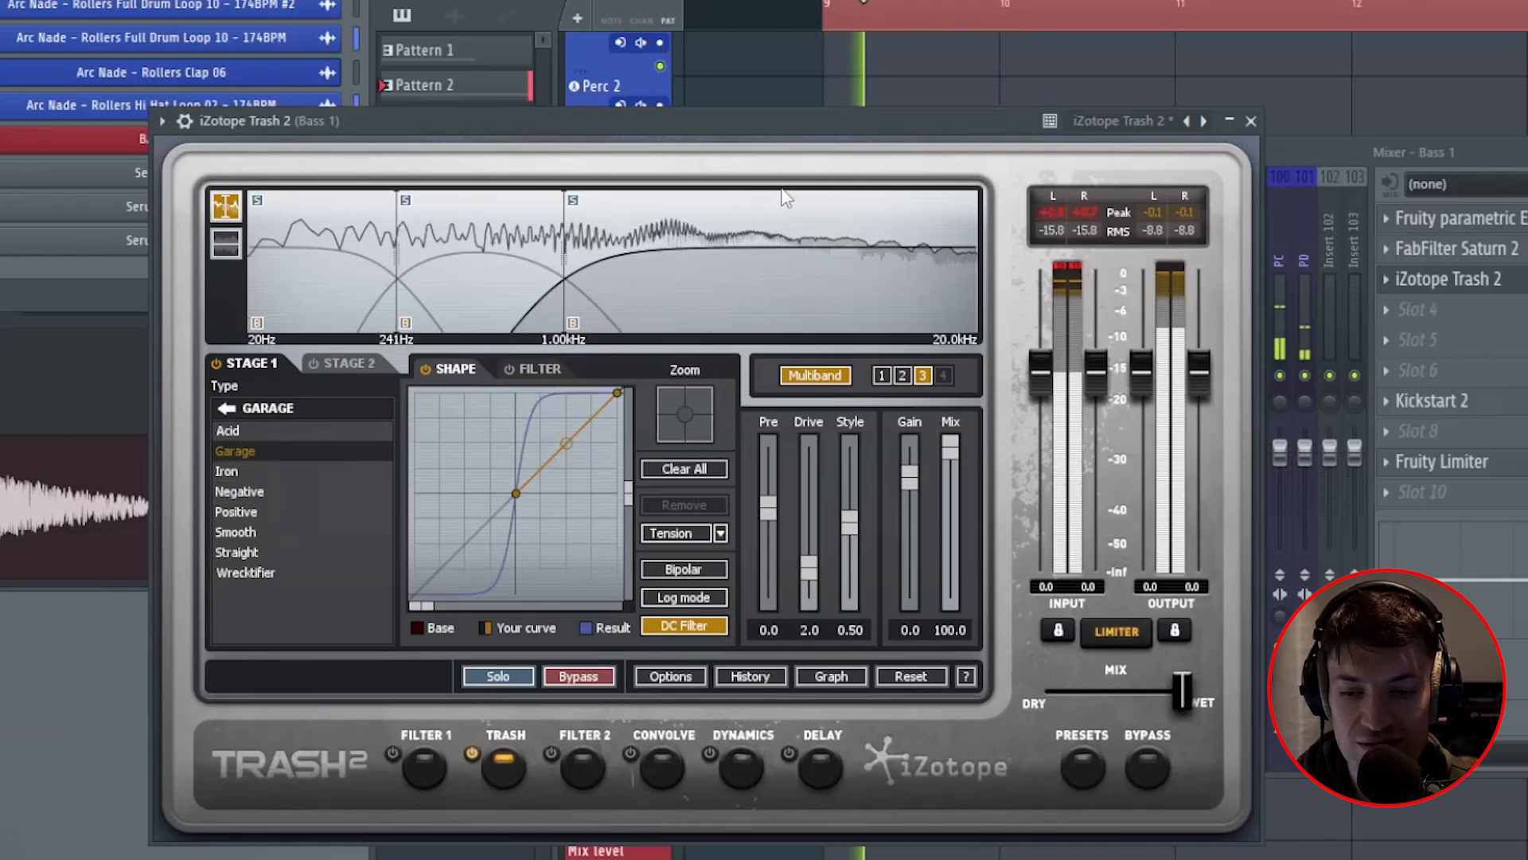
left_click(231, 471)
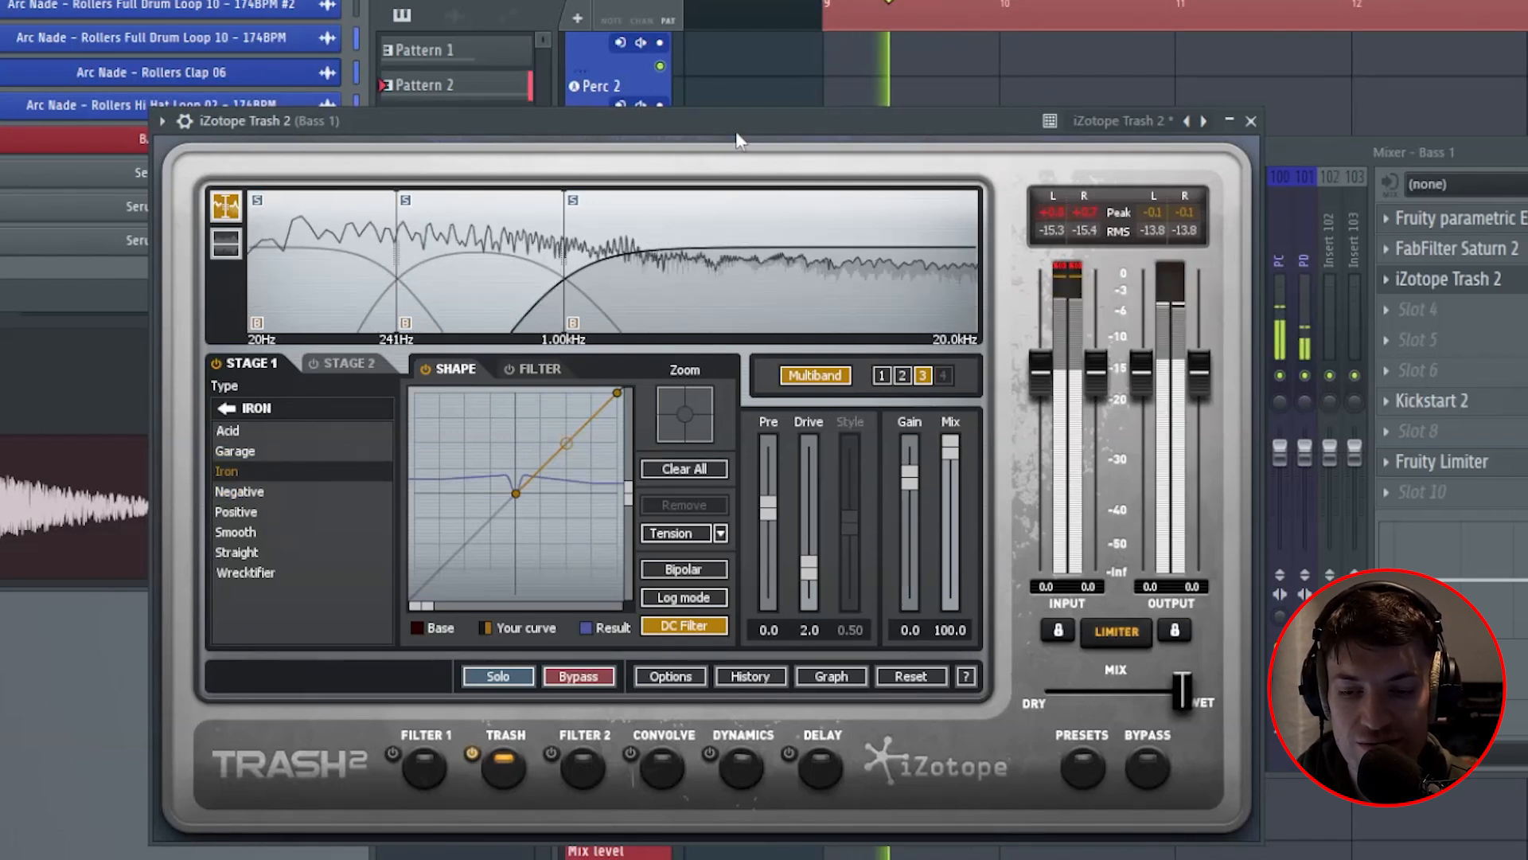
key("space")
Step: Try the Faulty Transistor distortion on band 3 and play the loop to hear it
left_click(228, 408)
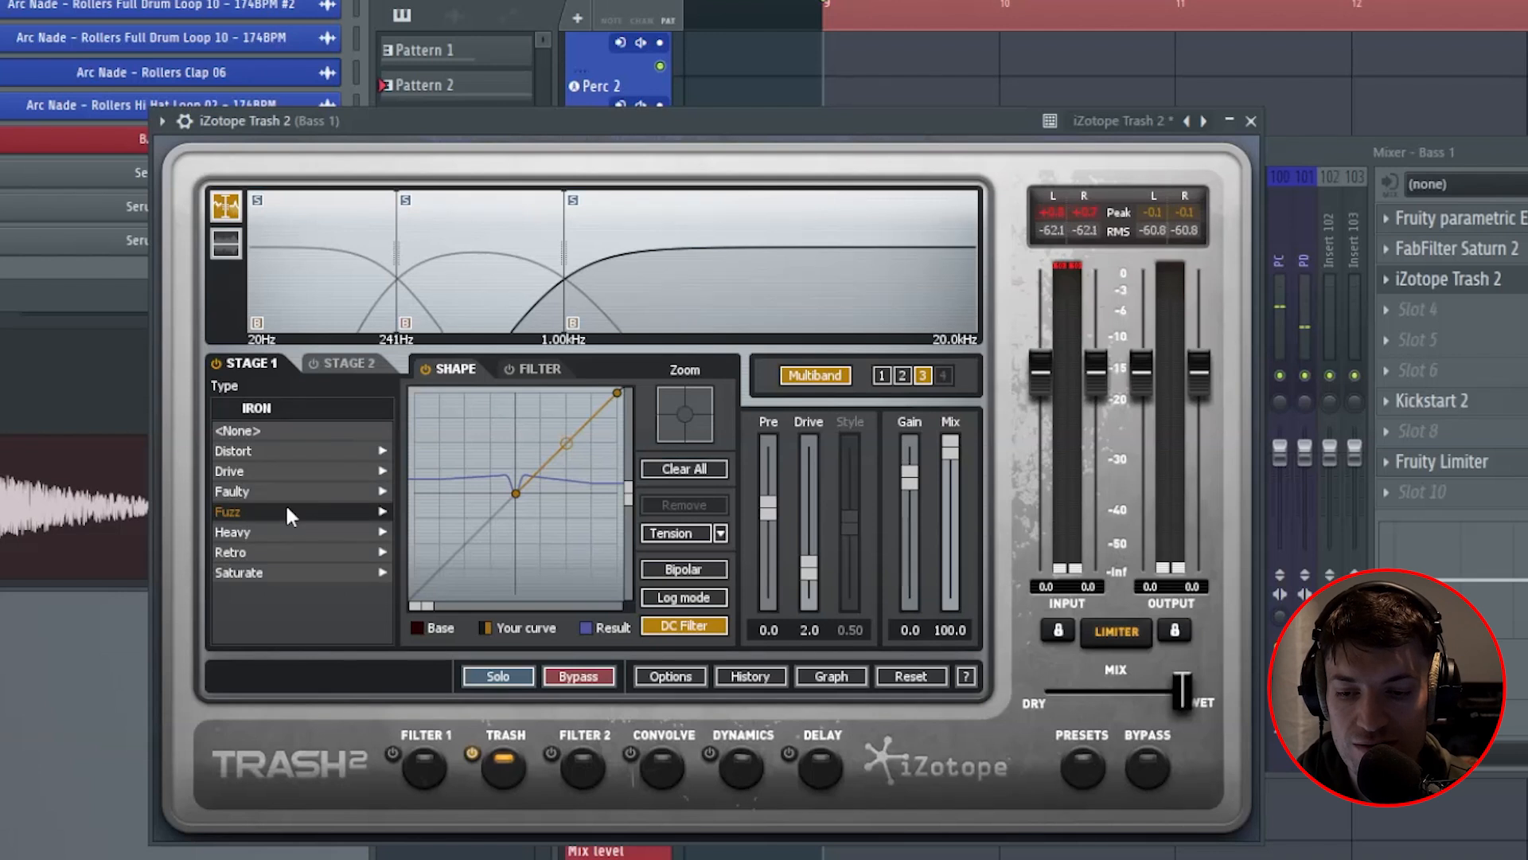
left_click(288, 494)
left_click(306, 472)
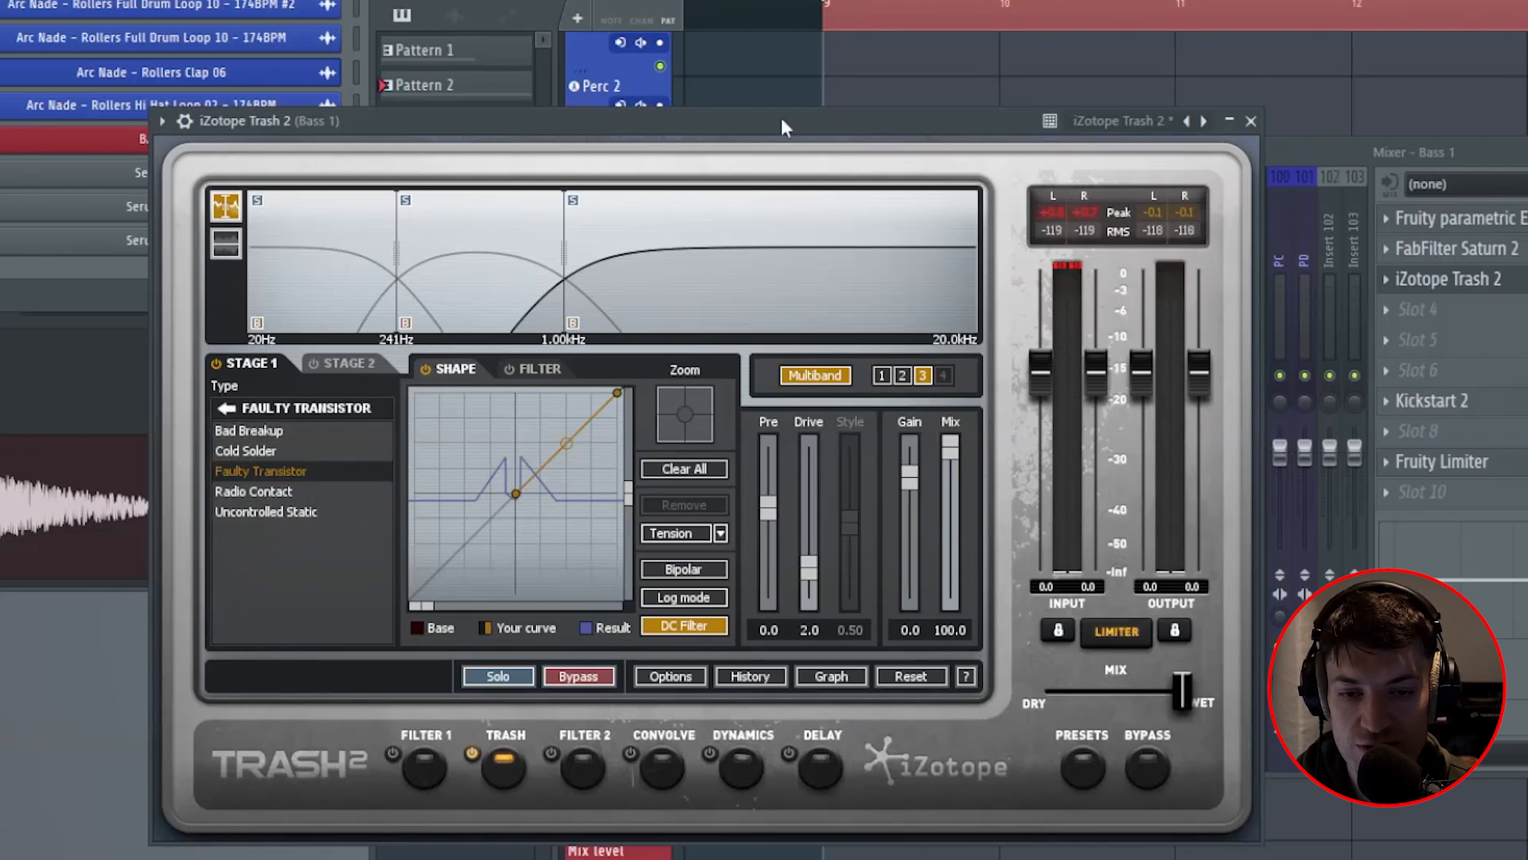
key("space")
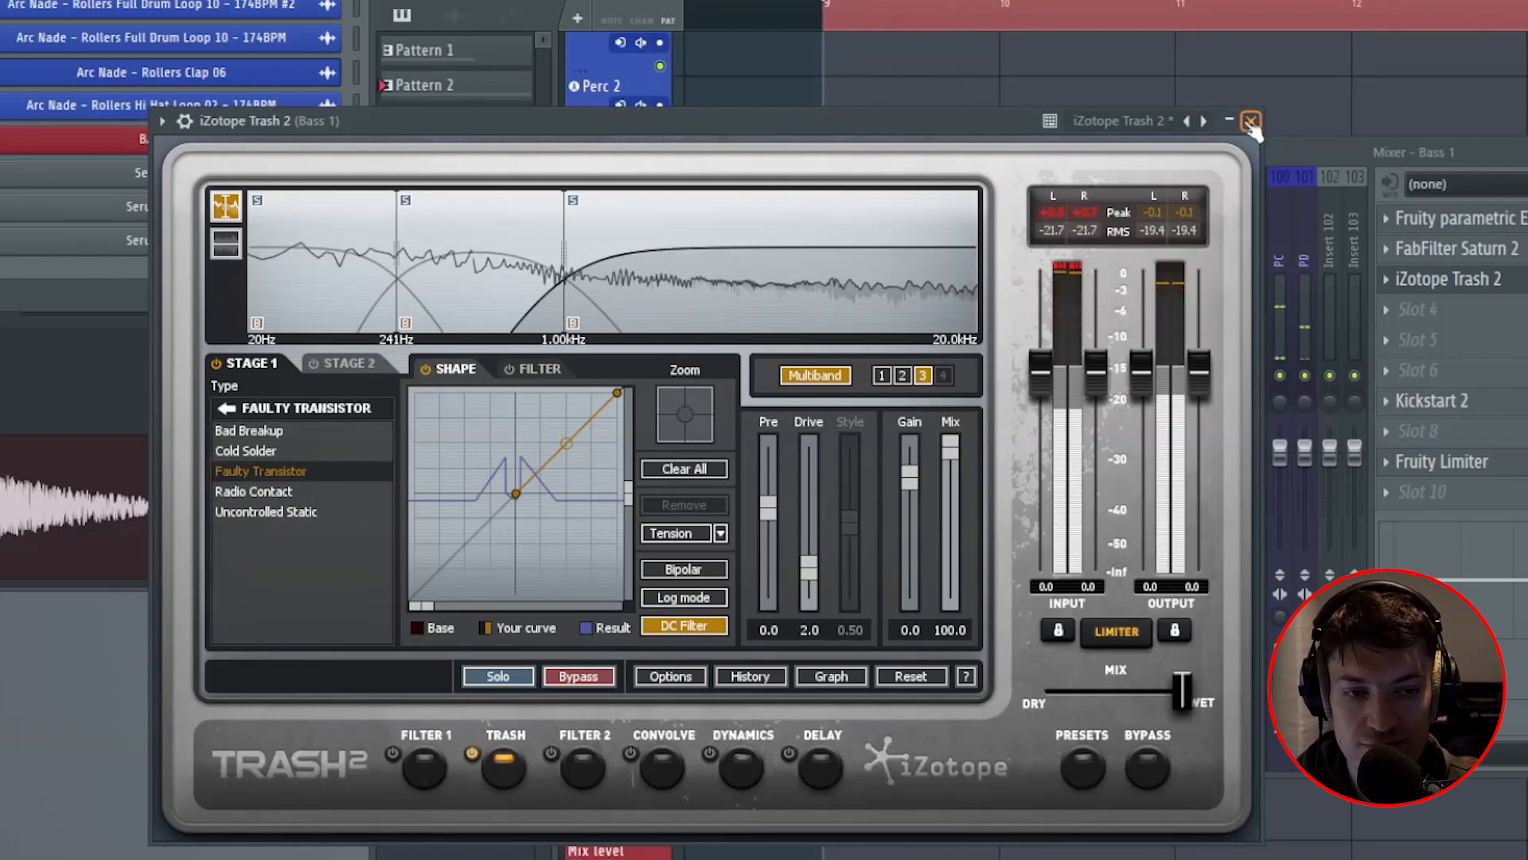
left_click(1250, 121)
key("space")
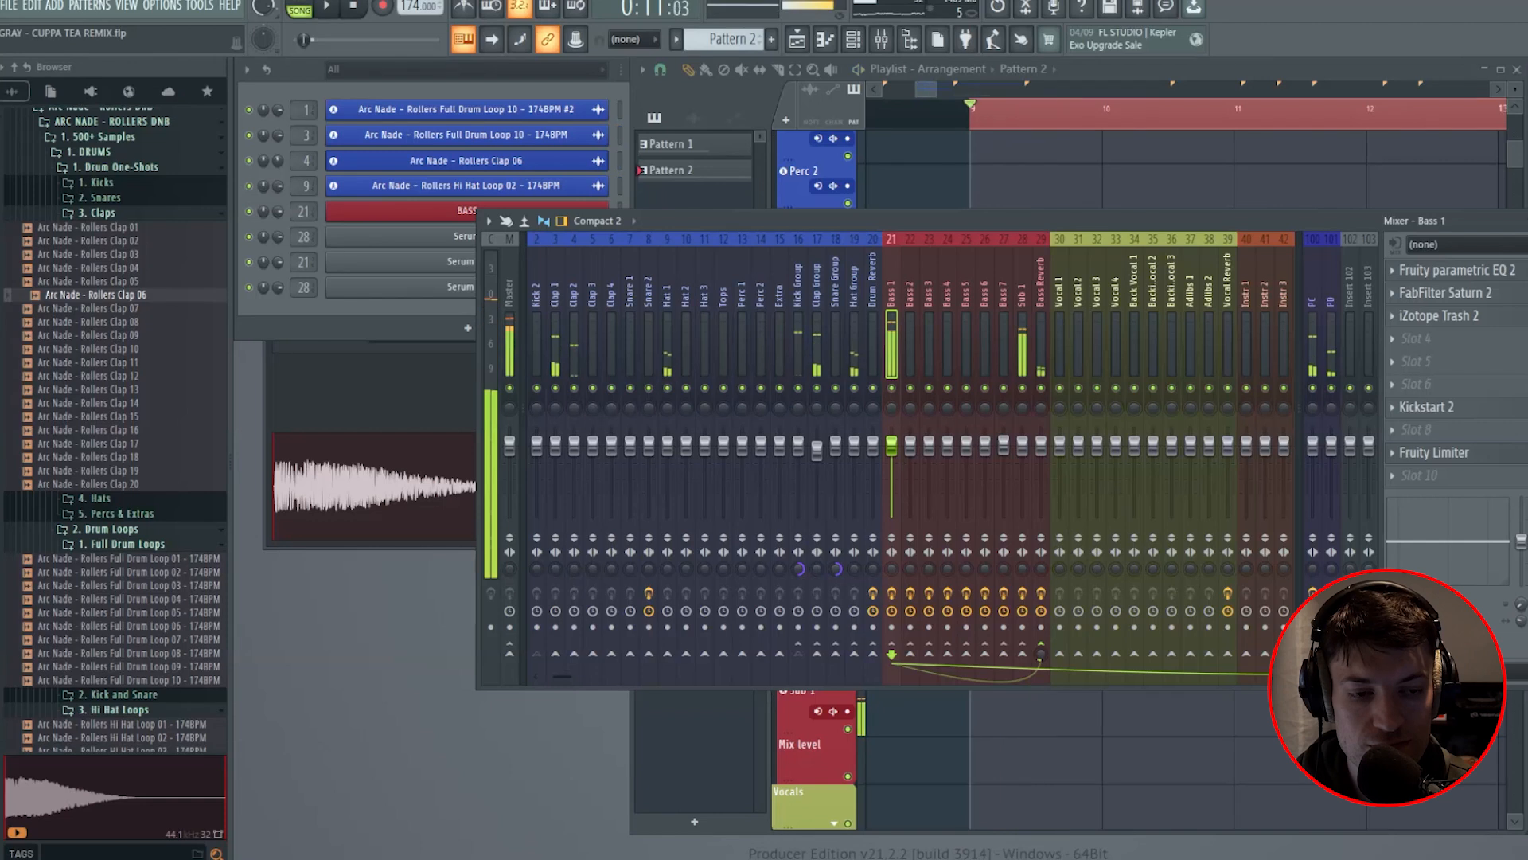
Step: Reopen Trash 2 on Bass 1, reset band 3's distortion type to None, and play the loop
left_click(1425, 317)
left_click(923, 299)
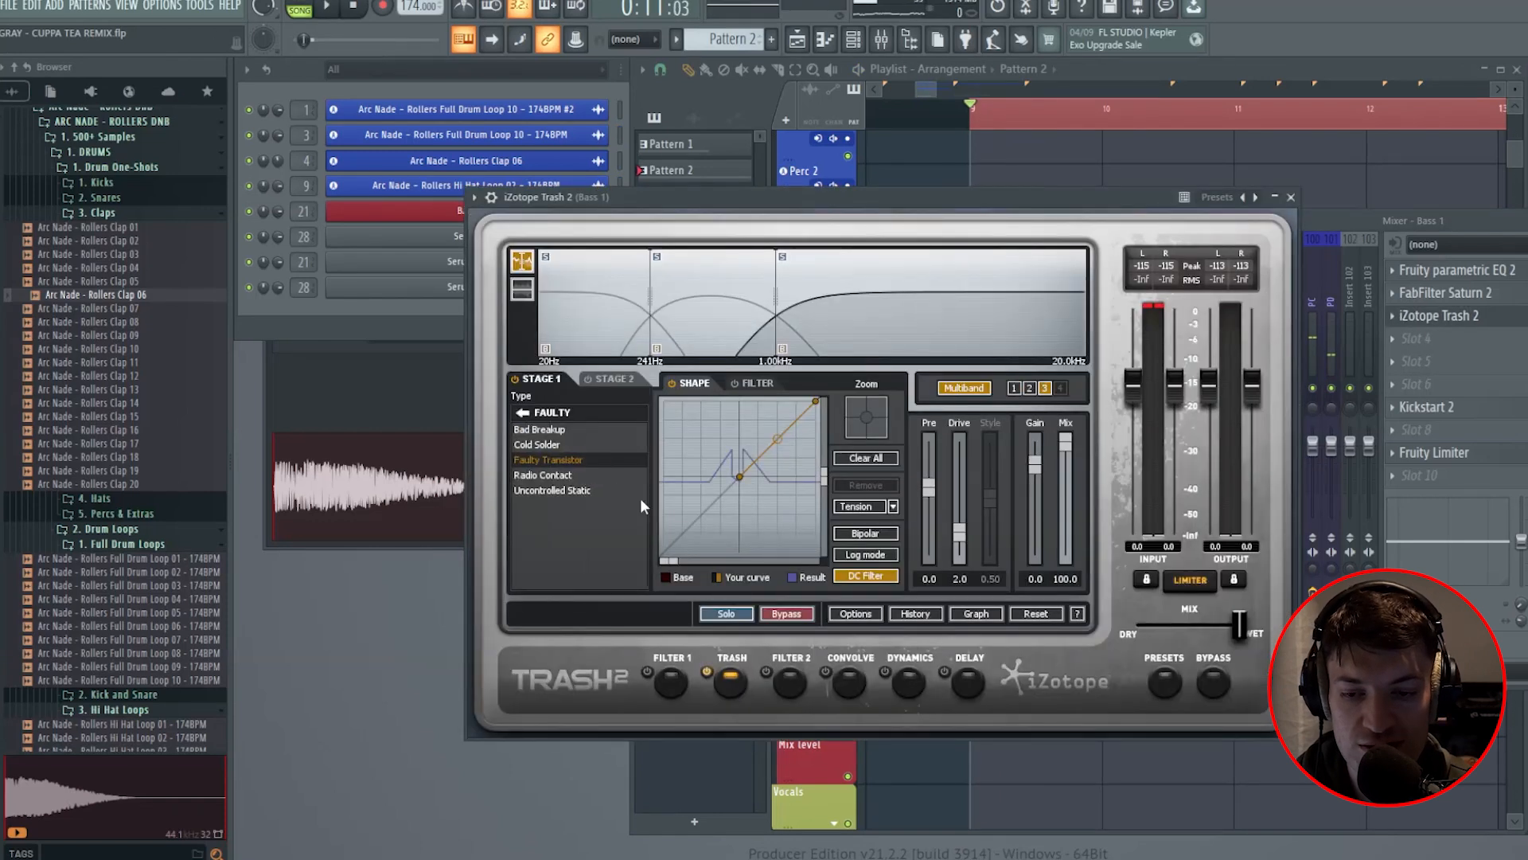
left_click(526, 413)
left_click(562, 430)
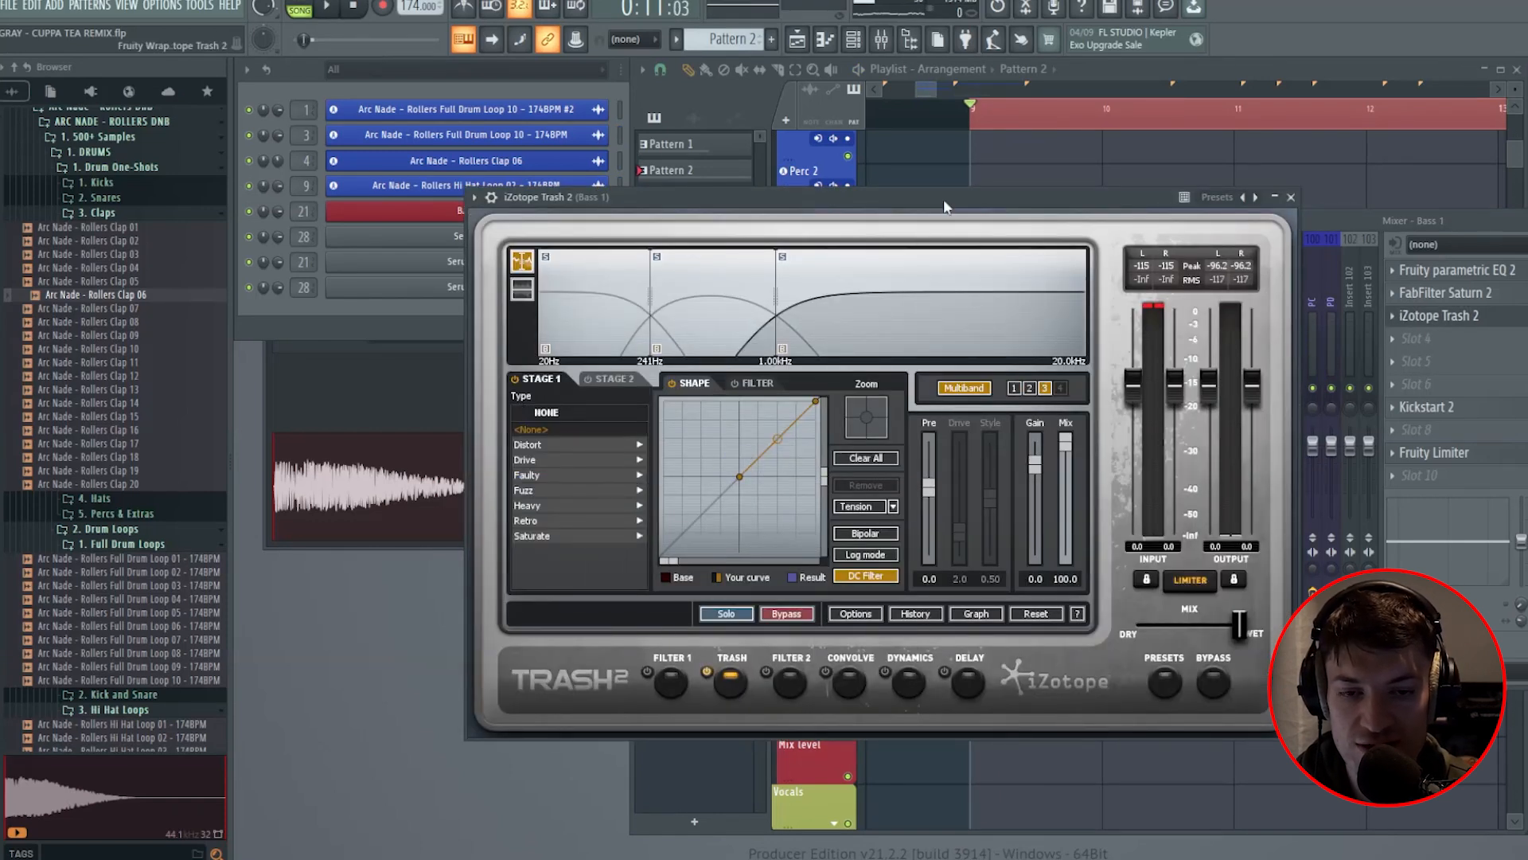
key("space")
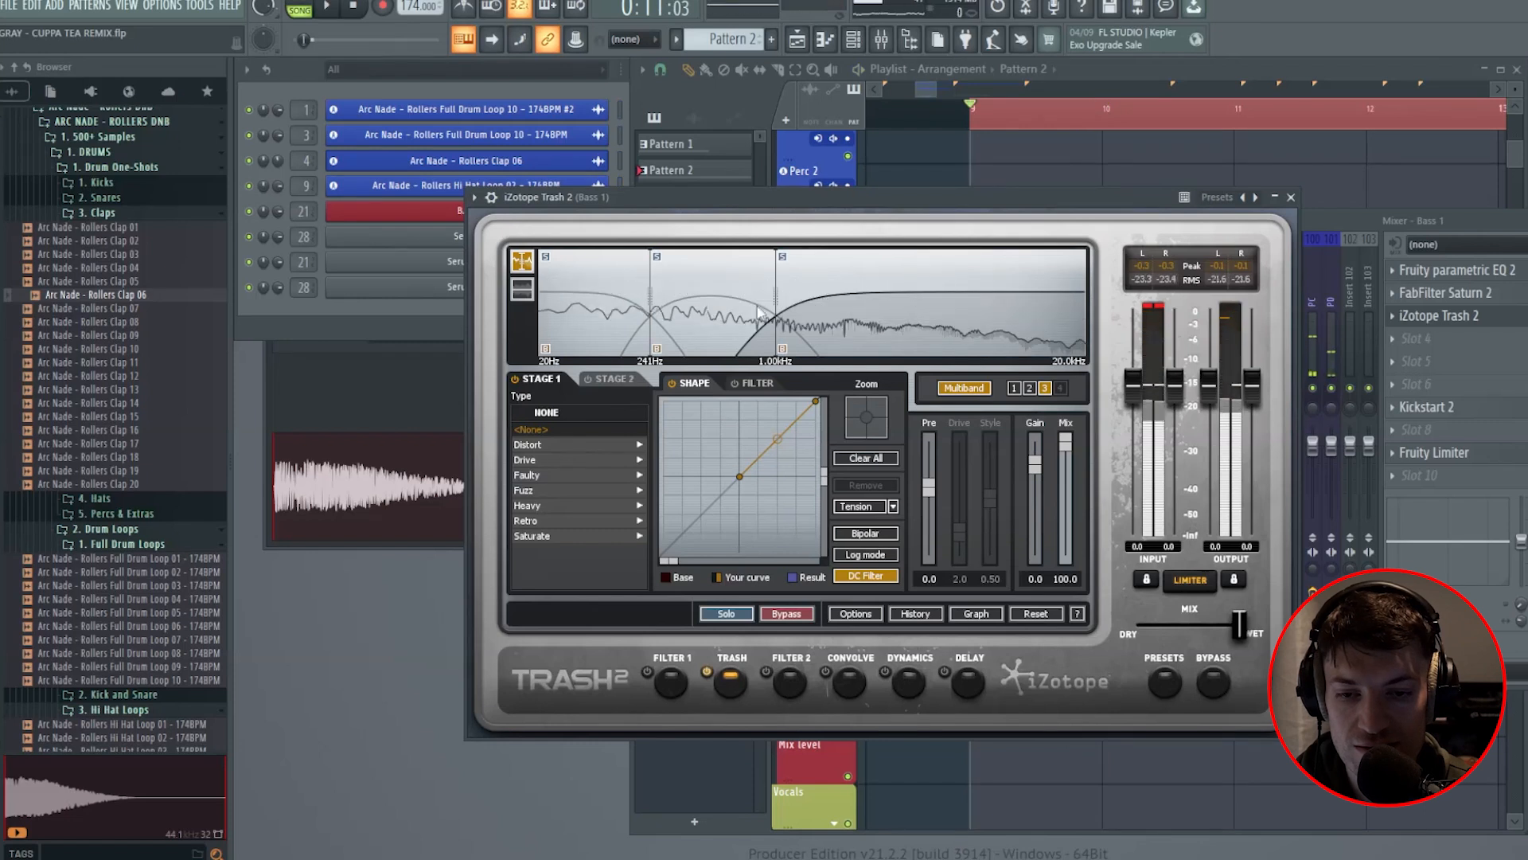
Step: Compare Crunchy Taco and Iron on Trash 2's band 2, settle on the Fuzz type Negative, and check it in the loop
left_click(761, 312)
left_click(542, 491)
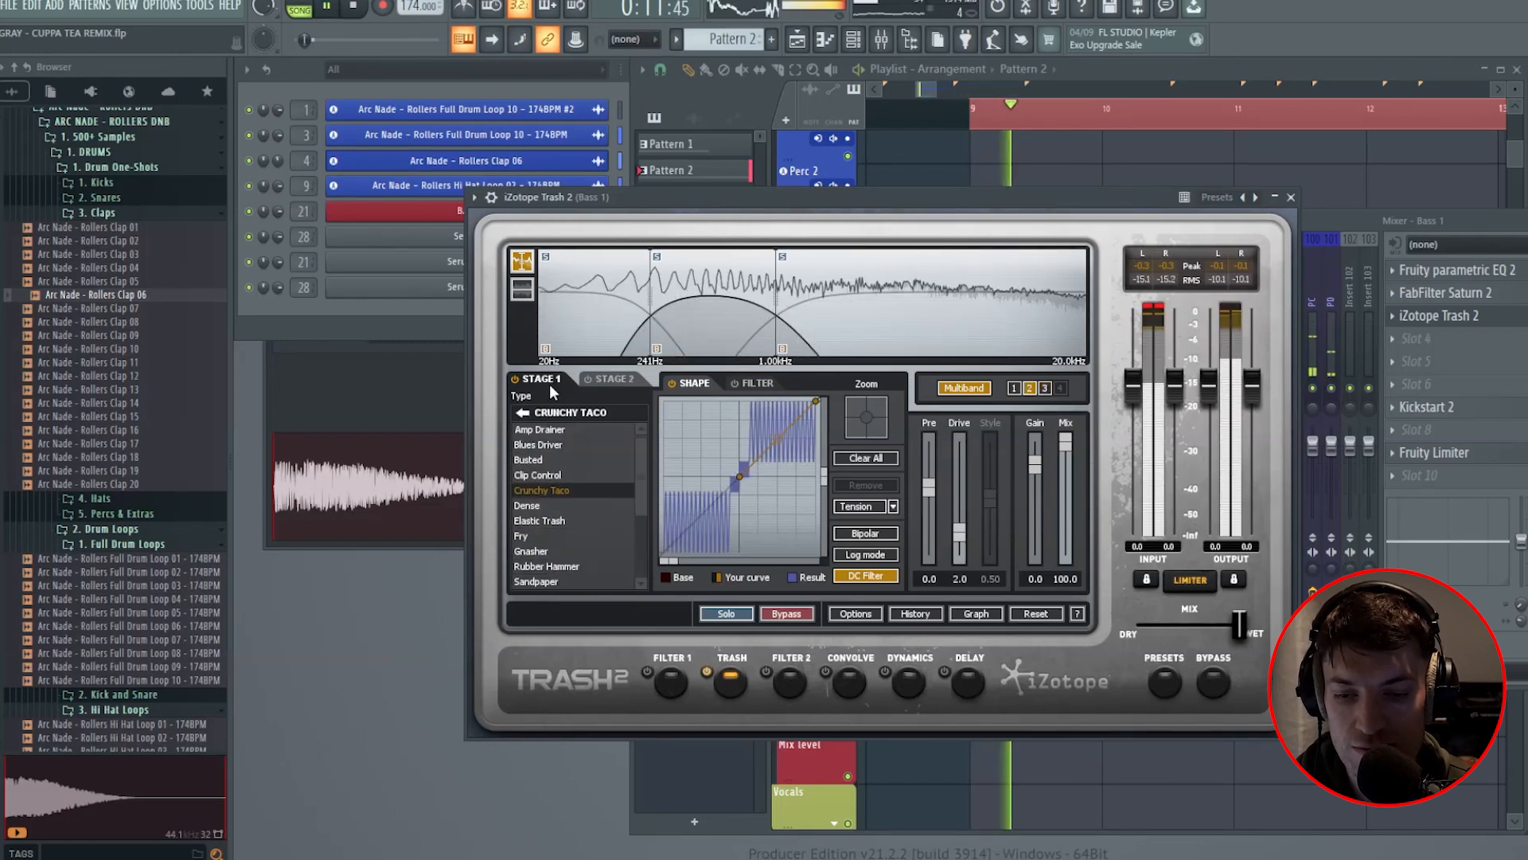
left_click(523, 412)
left_click(556, 499)
left_click(567, 460)
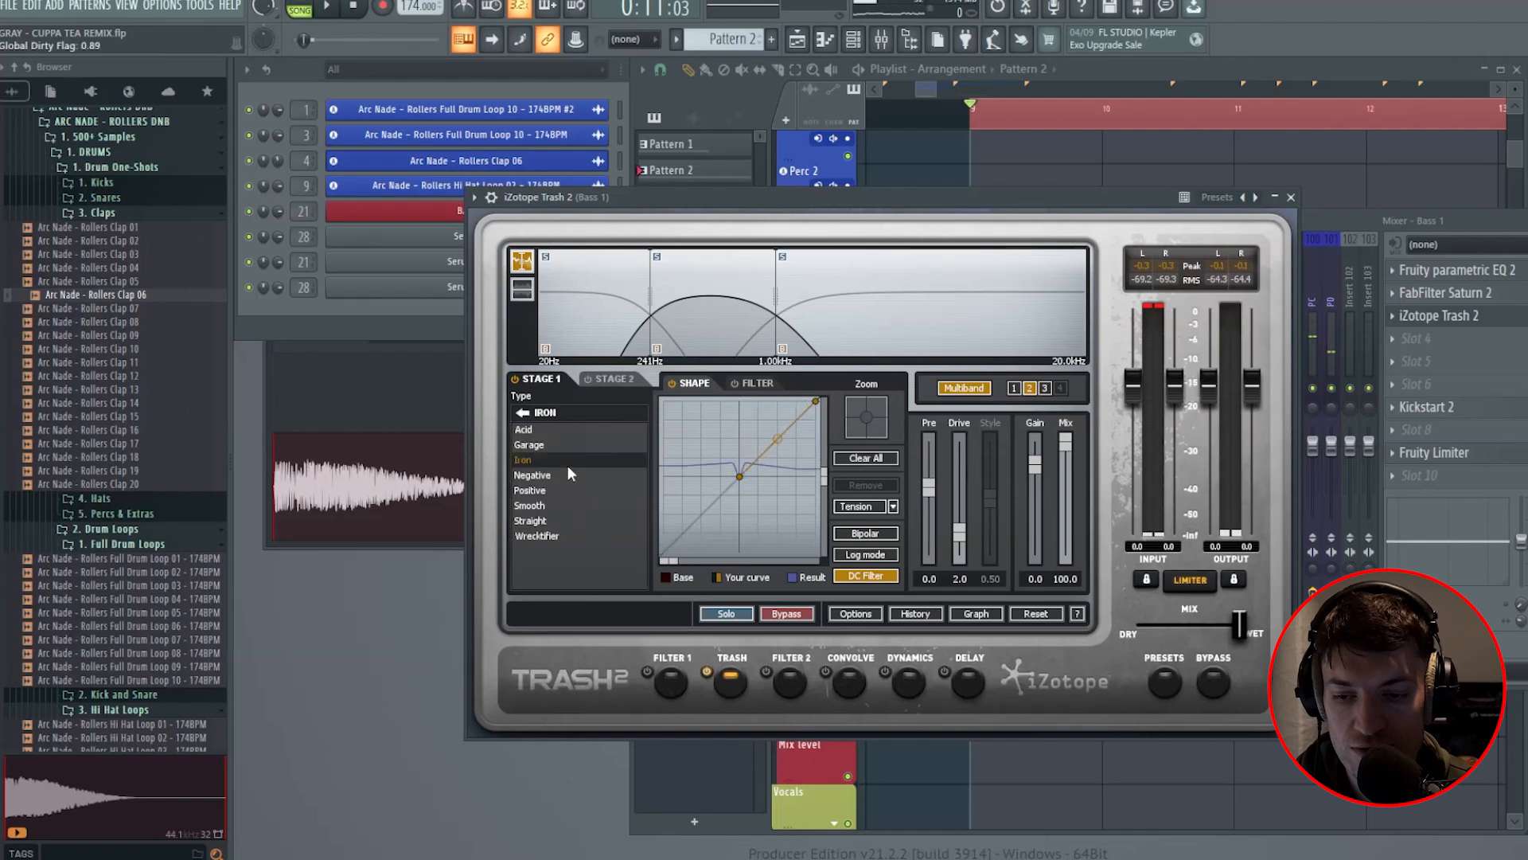
key("space")
left_click(554, 476)
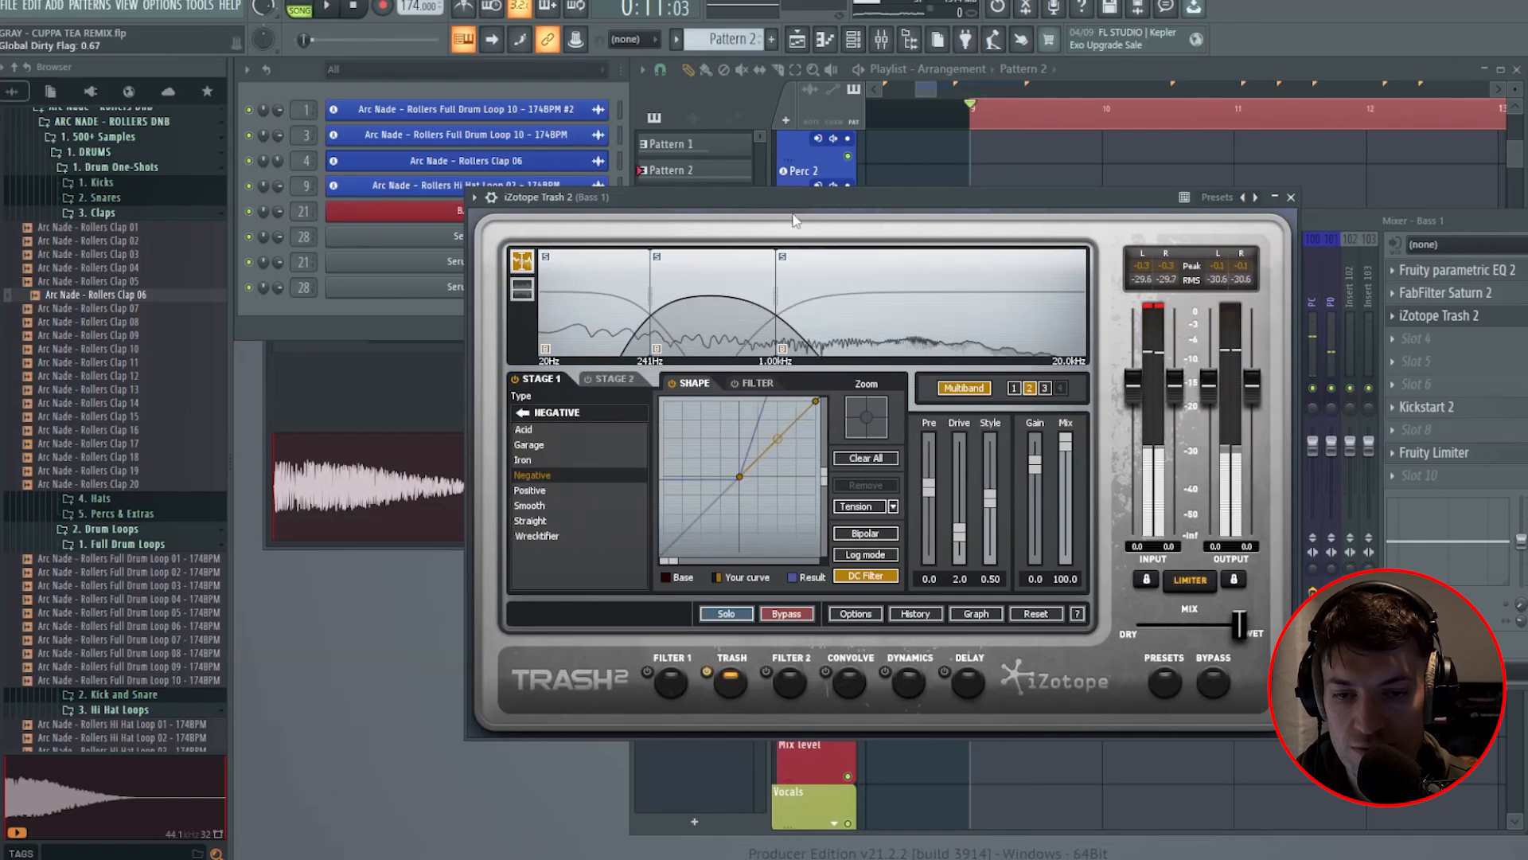
left_click(1291, 197)
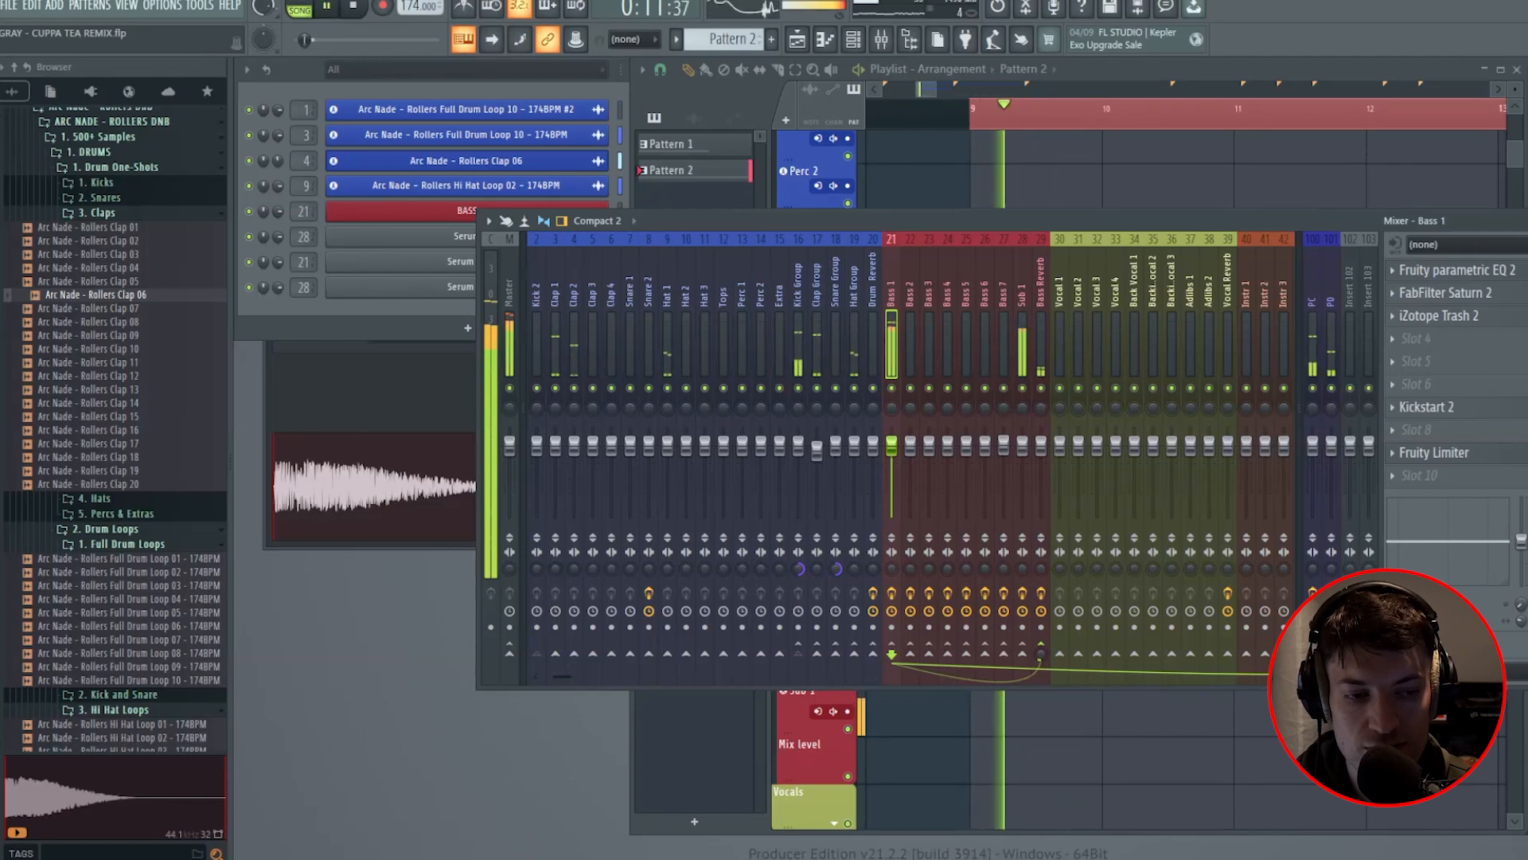
key("space")
Step: Check Trash 2 on Bass 1, select the Bass Buss mixer track and play the loop to check its level
left_click(1467, 317)
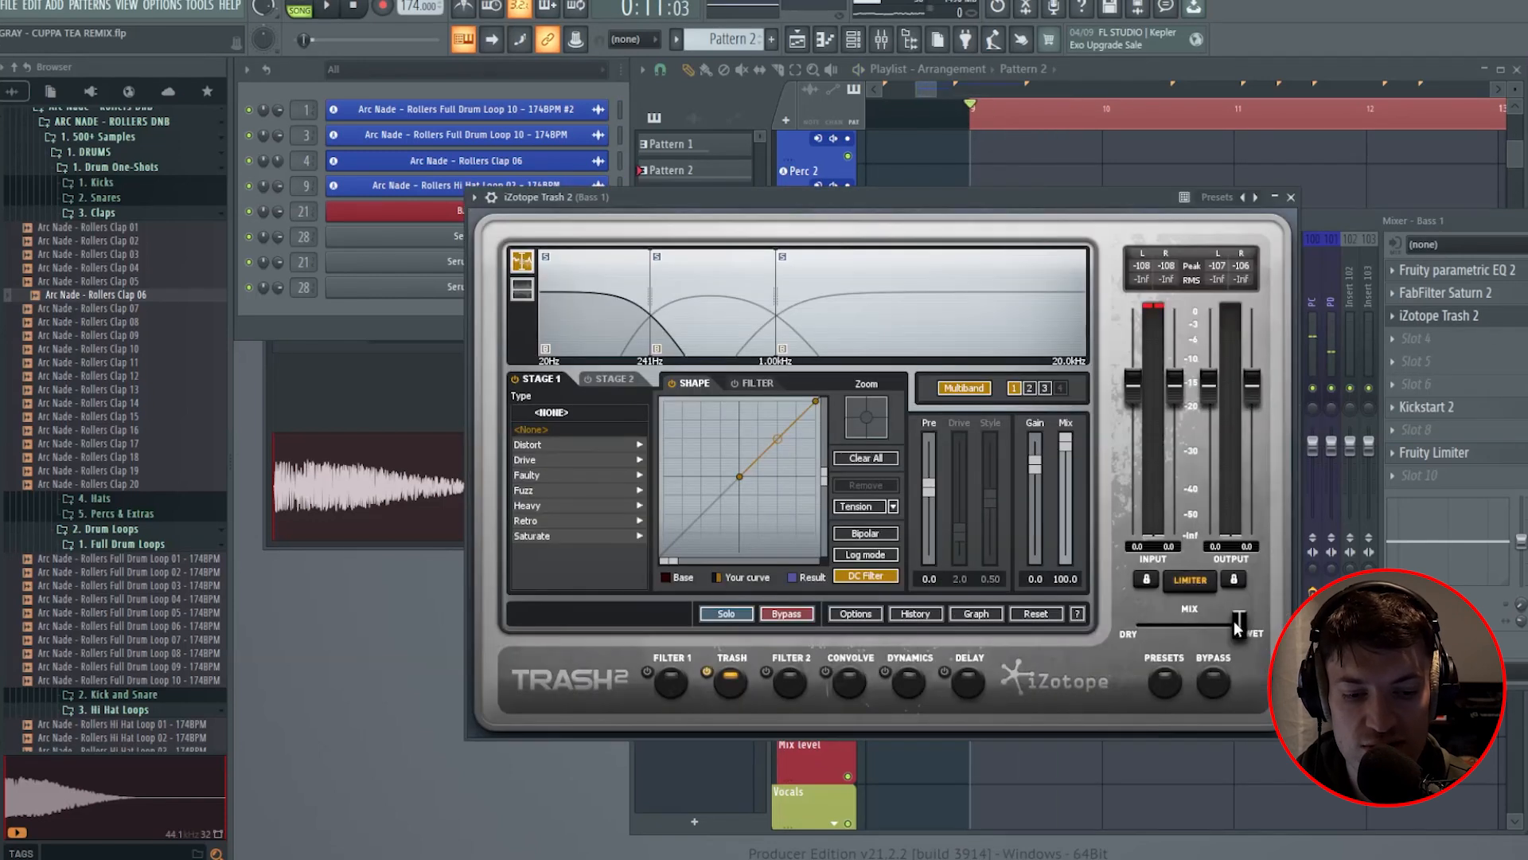
left_click(1291, 196)
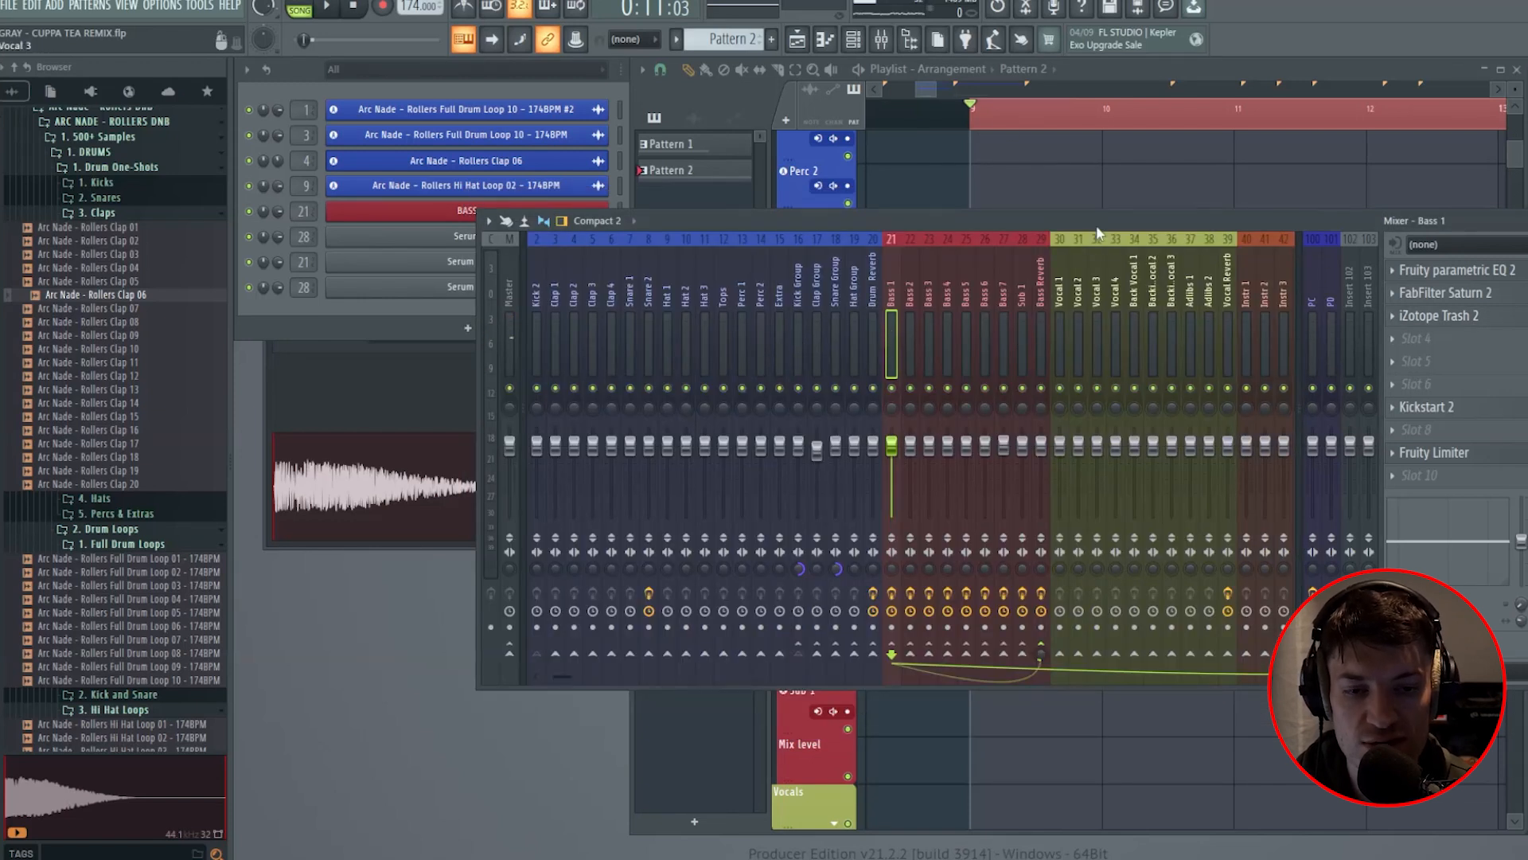
left_click_drag(1097, 231, 1018, 179)
scroll(998, 294, "down", 5)
left_click(890, 302)
key("space")
left_click(909, 303)
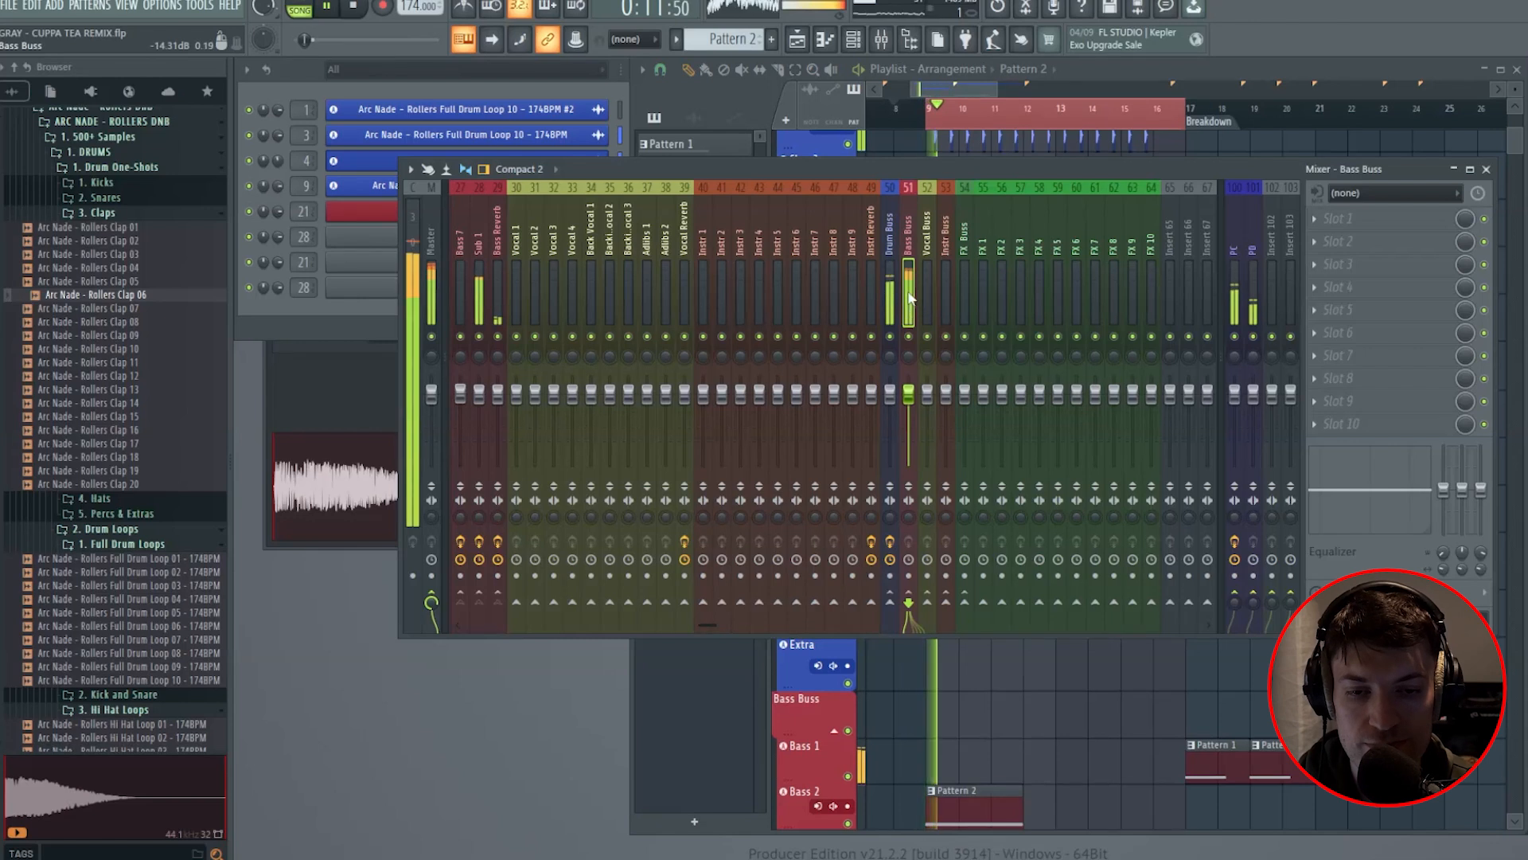
key("Left")
key("space")
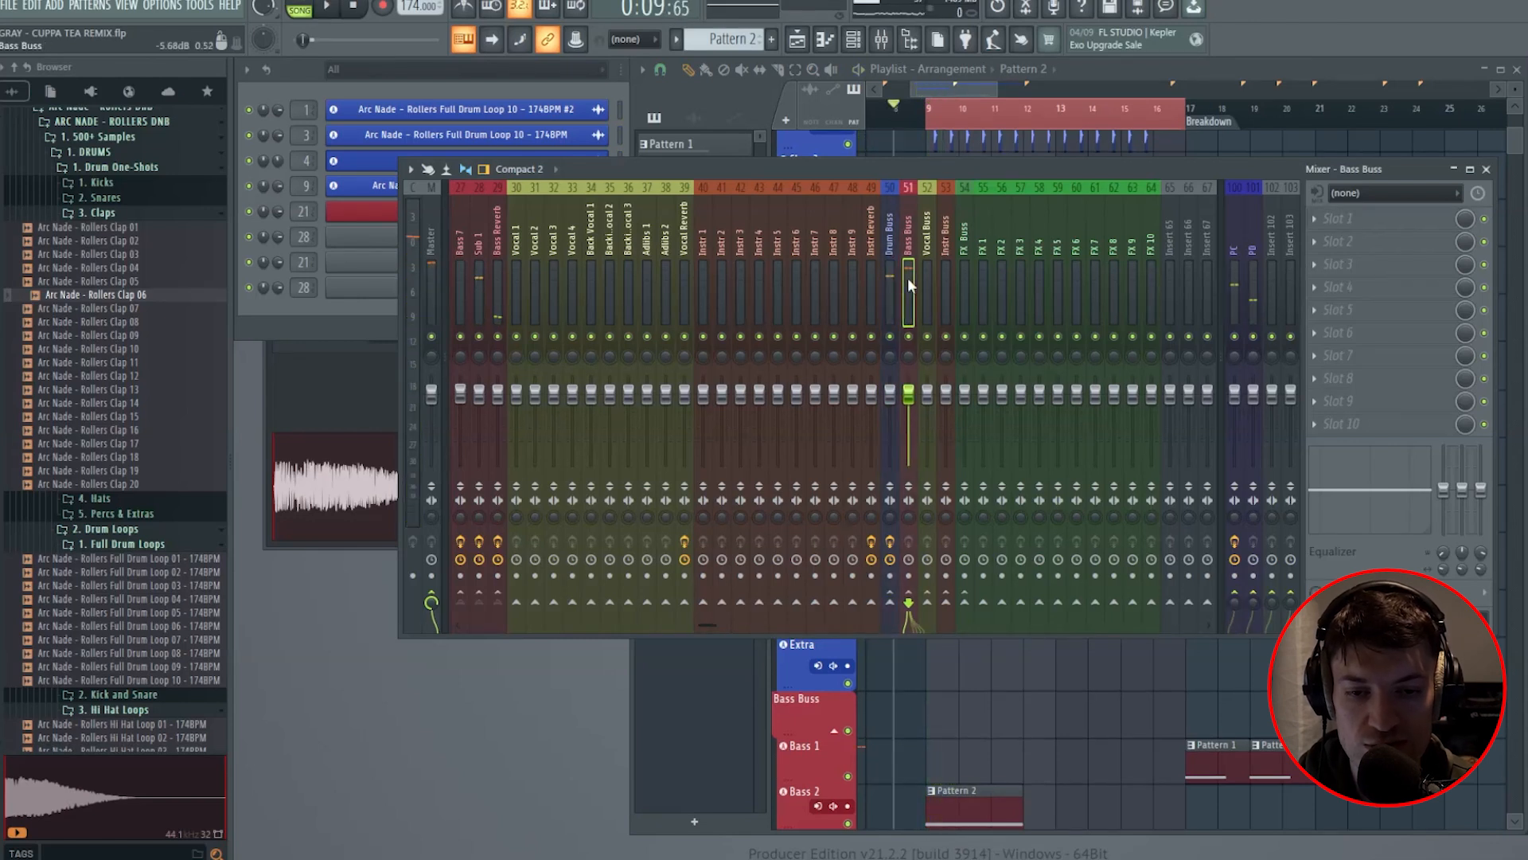
Step: Load FabFilter Pro-L 2 into slot 10 of the Bass Buss and lower the track's volume to about -5.1 dB while the loop plays
left_click_drag(574, 288, 1100, 281)
left_click(1400, 423)
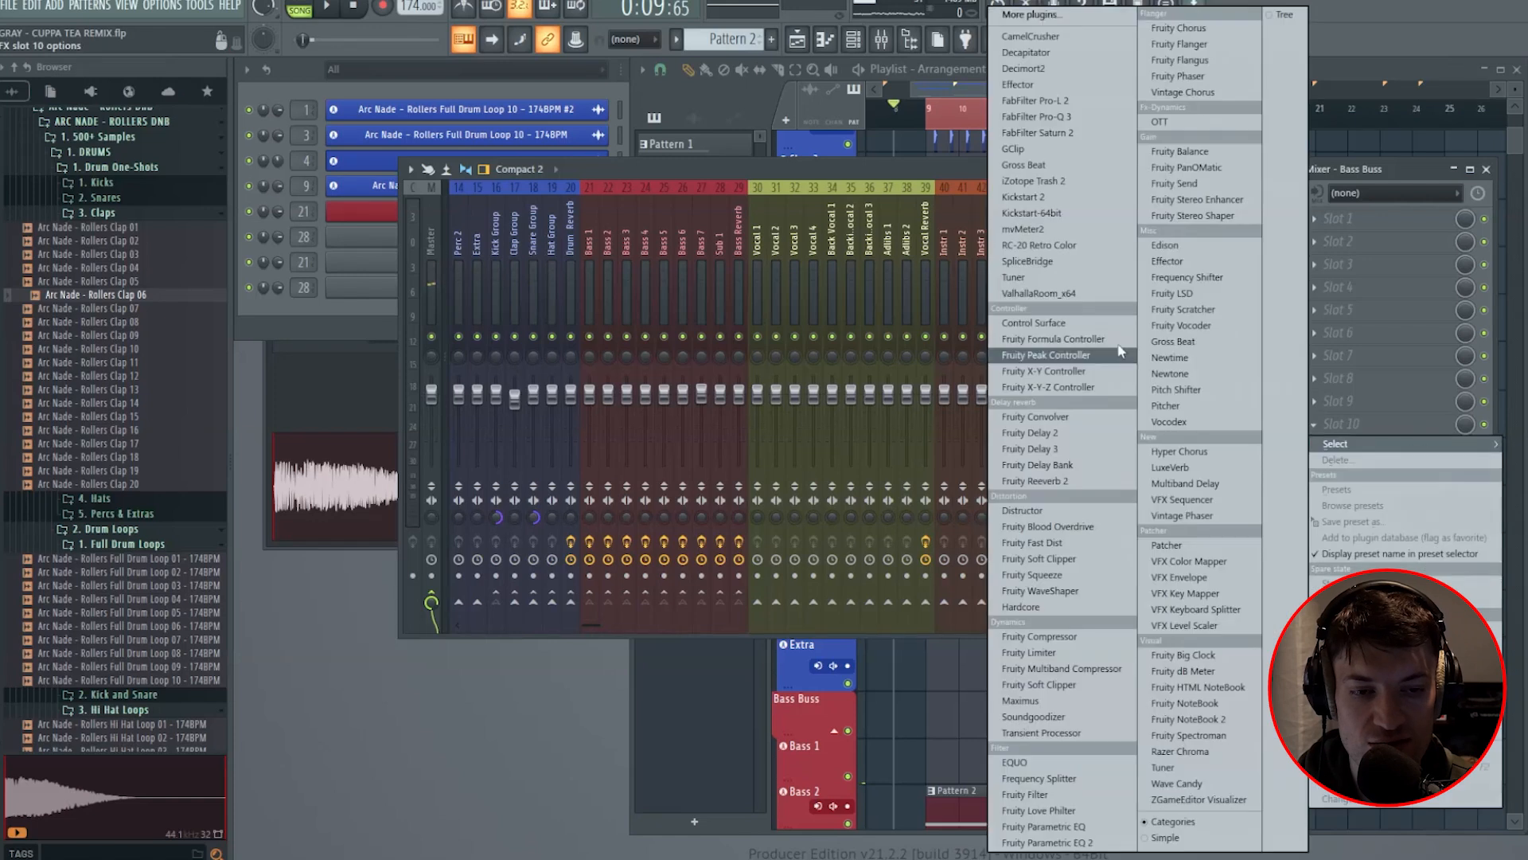
left_click(1050, 103)
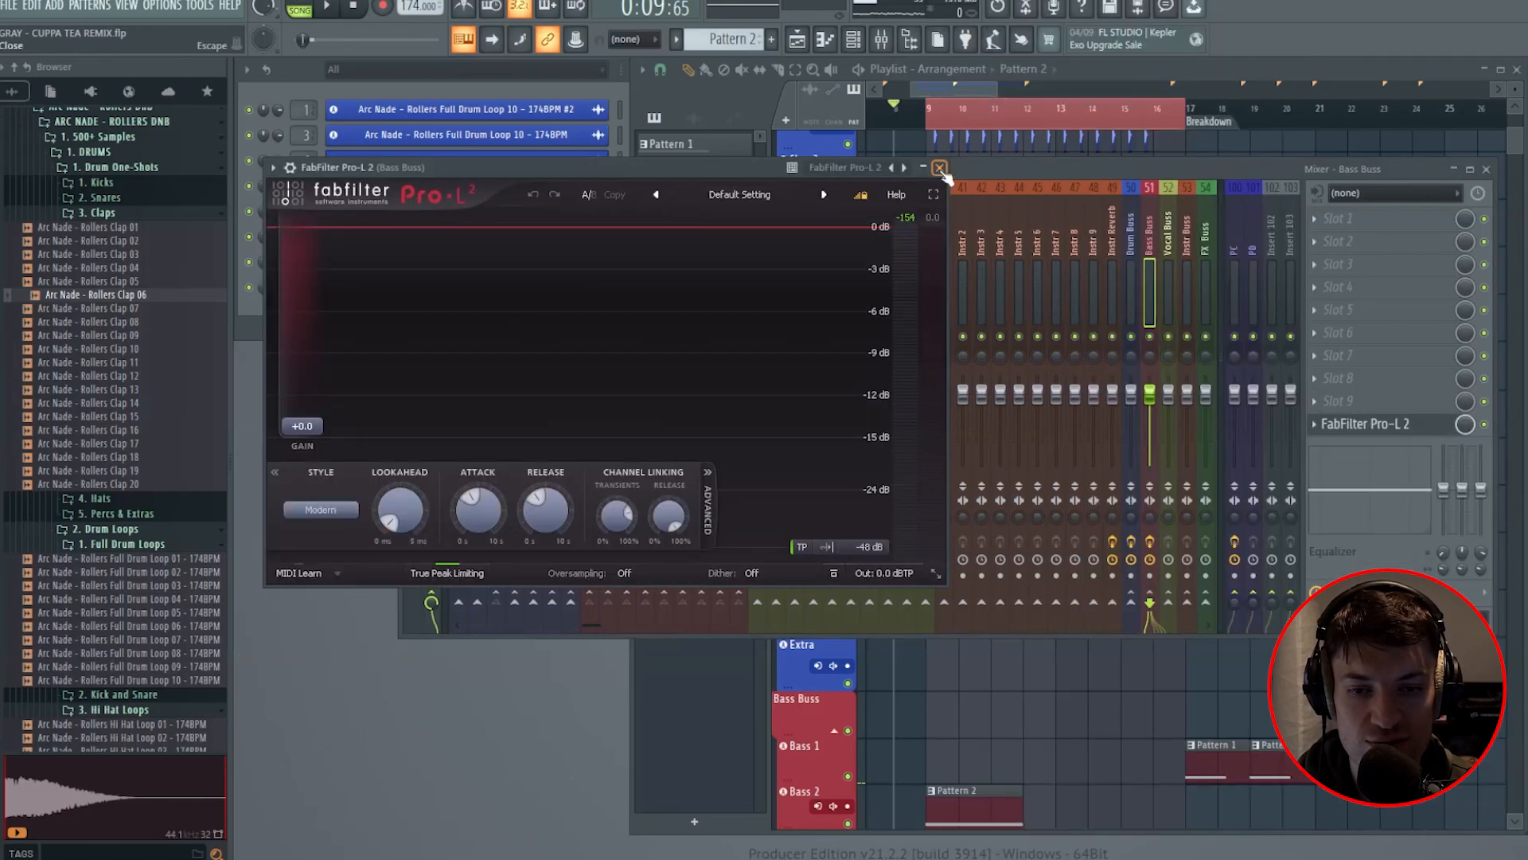
left_click(940, 169)
key("space")
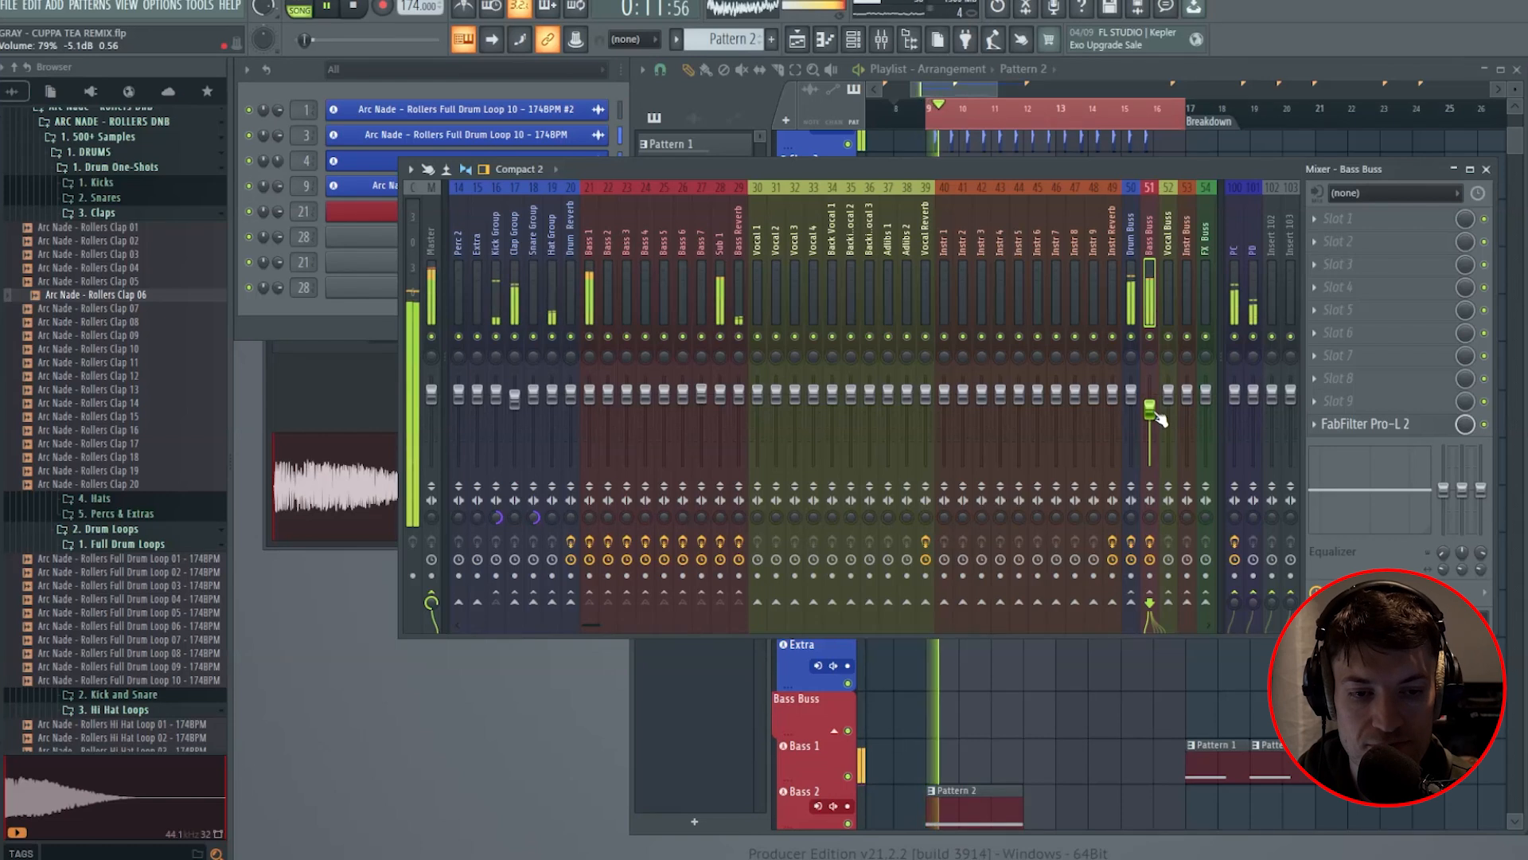
key("space")
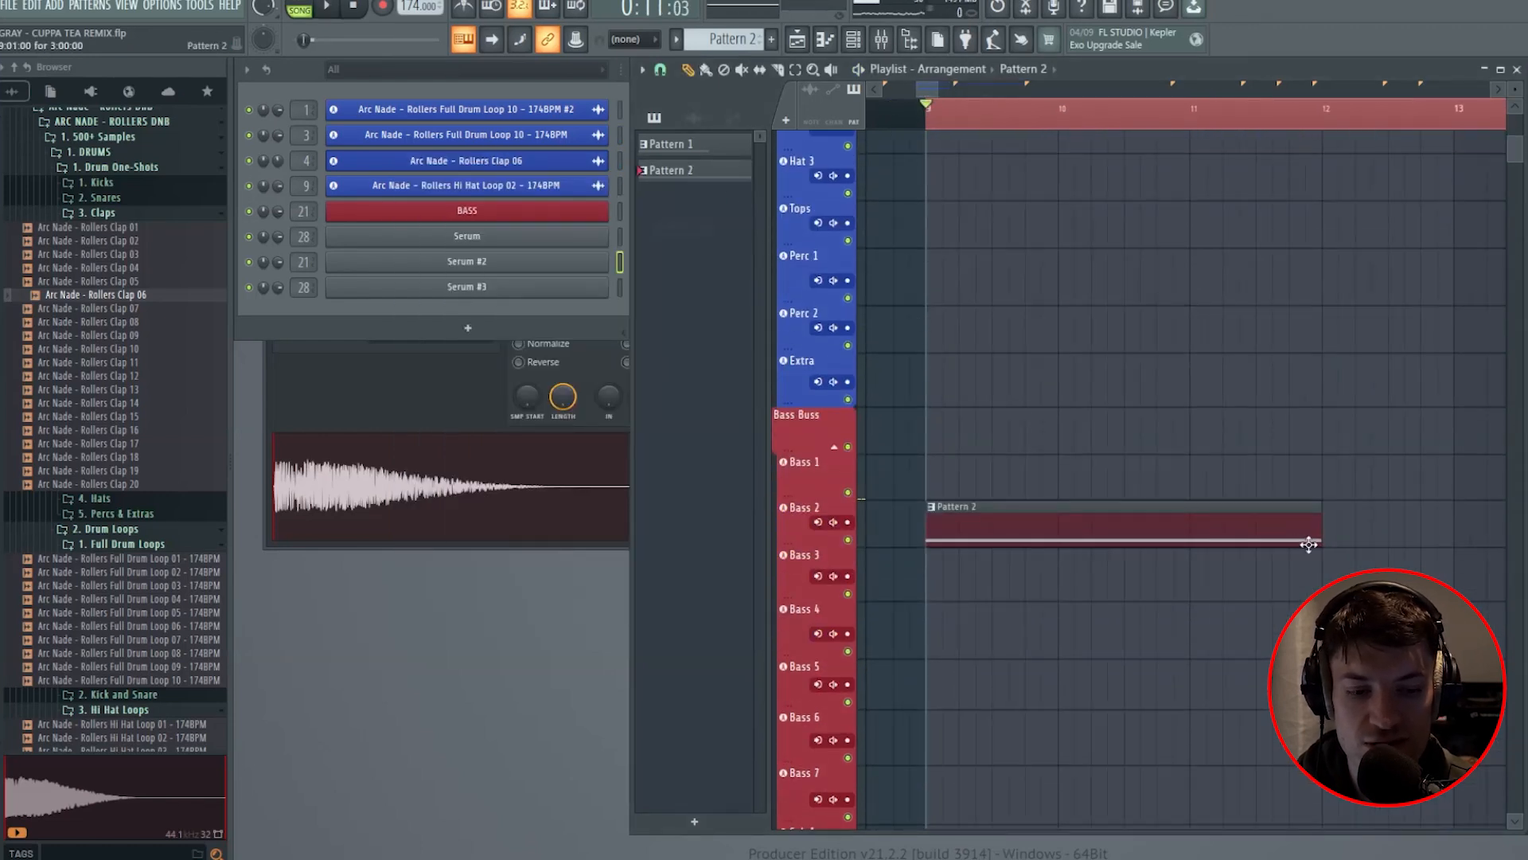
Step: Shorten the Pattern 2 clip on Bass 2, start it at 9:05 and play the loop to check the timing
left_click_drag(1309, 544, 1014, 551)
key("space")
scroll(1041, 546, "down", 1)
scroll(1040, 549, "up", 5)
scroll(1038, 552, "down", 5)
key("space")
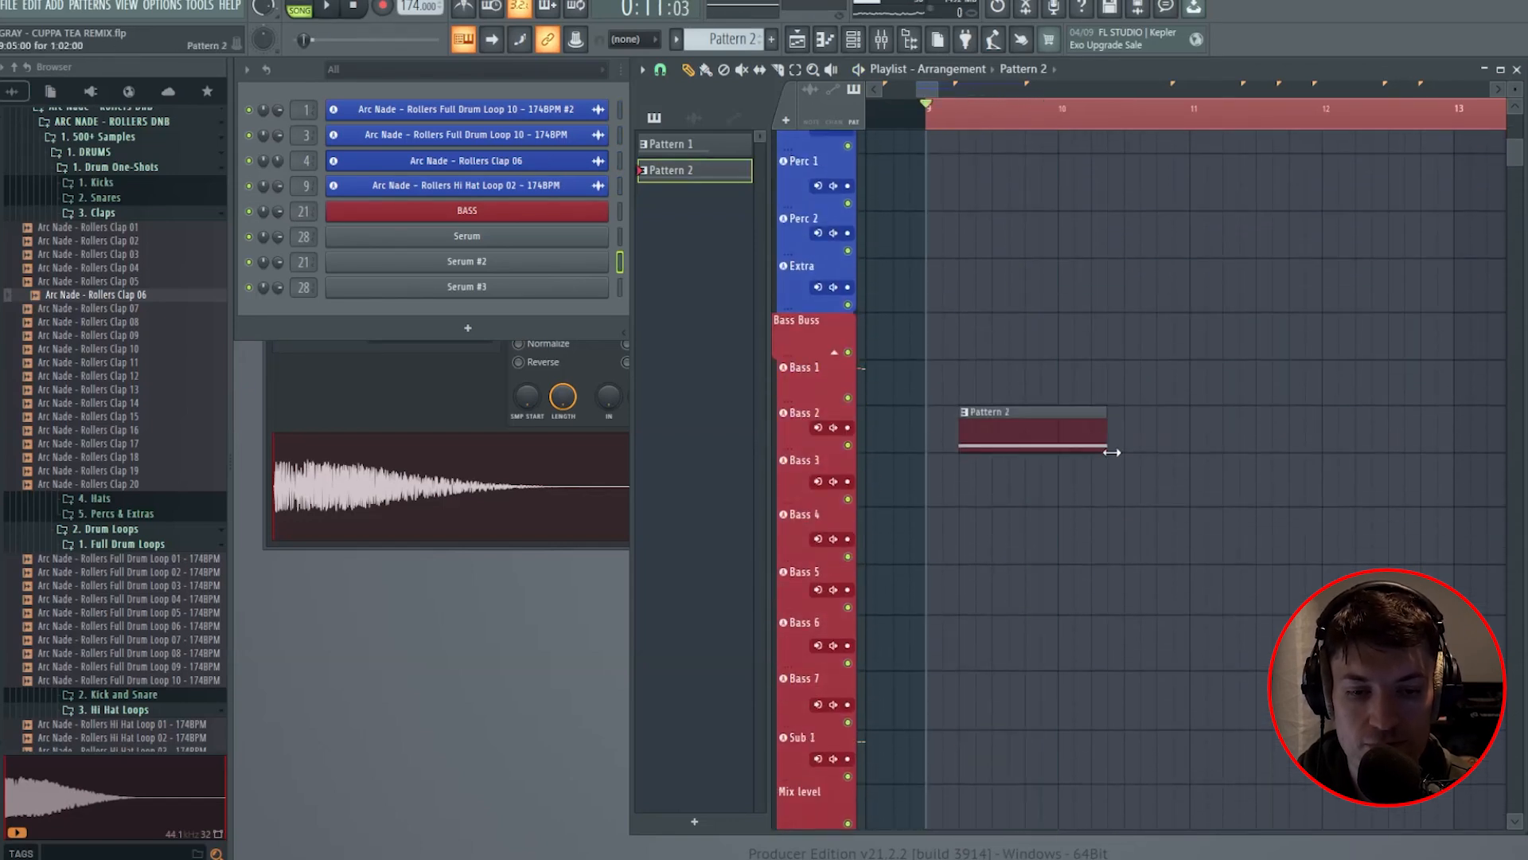
key("space")
scroll(1041, 529, "down", 1)
scroll(993, 549, "up", 5)
scroll(990, 568, "down", 6)
scroll(990, 568, "up", 3)
scroll(1027, 493, "down", 2)
key("space")
Step: Set the Pattern 2 clip's length to one bar and check it in the loop
left_click_drag(1058, 441, 1091, 436)
key("space")
scroll(1159, 358, "down", 3)
scroll(1070, 427, "up", 4)
scroll(1071, 427, "down", 1)
scroll(1034, 512, "up", 5)
scroll(1054, 535, "down", 5)
scroll(1047, 532, "down", 1)
key("space")
Step: Place a second Pattern 2 clip on Bass 2 at 11:05 and make it unique
left_click(1231, 430)
left_click(1230, 414)
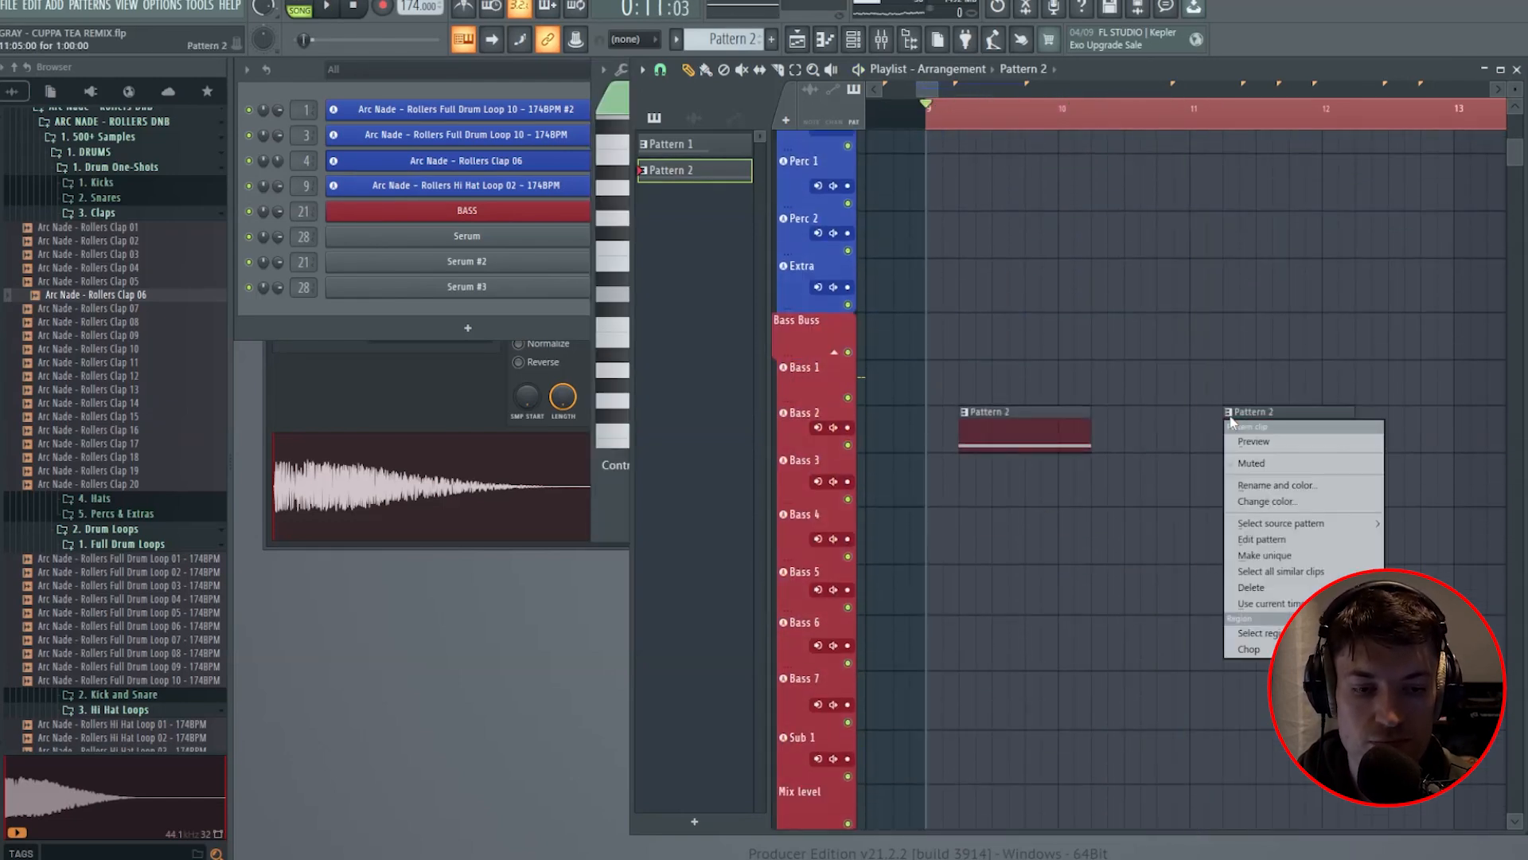
left_click(1277, 556)
Step: In Pattern 3, shorten the F#4 note and add a one-bar F4 note at 1:13 for both Serum #2 and Serum #3
key("F7")
left_click_drag(726, 280, 617, 237)
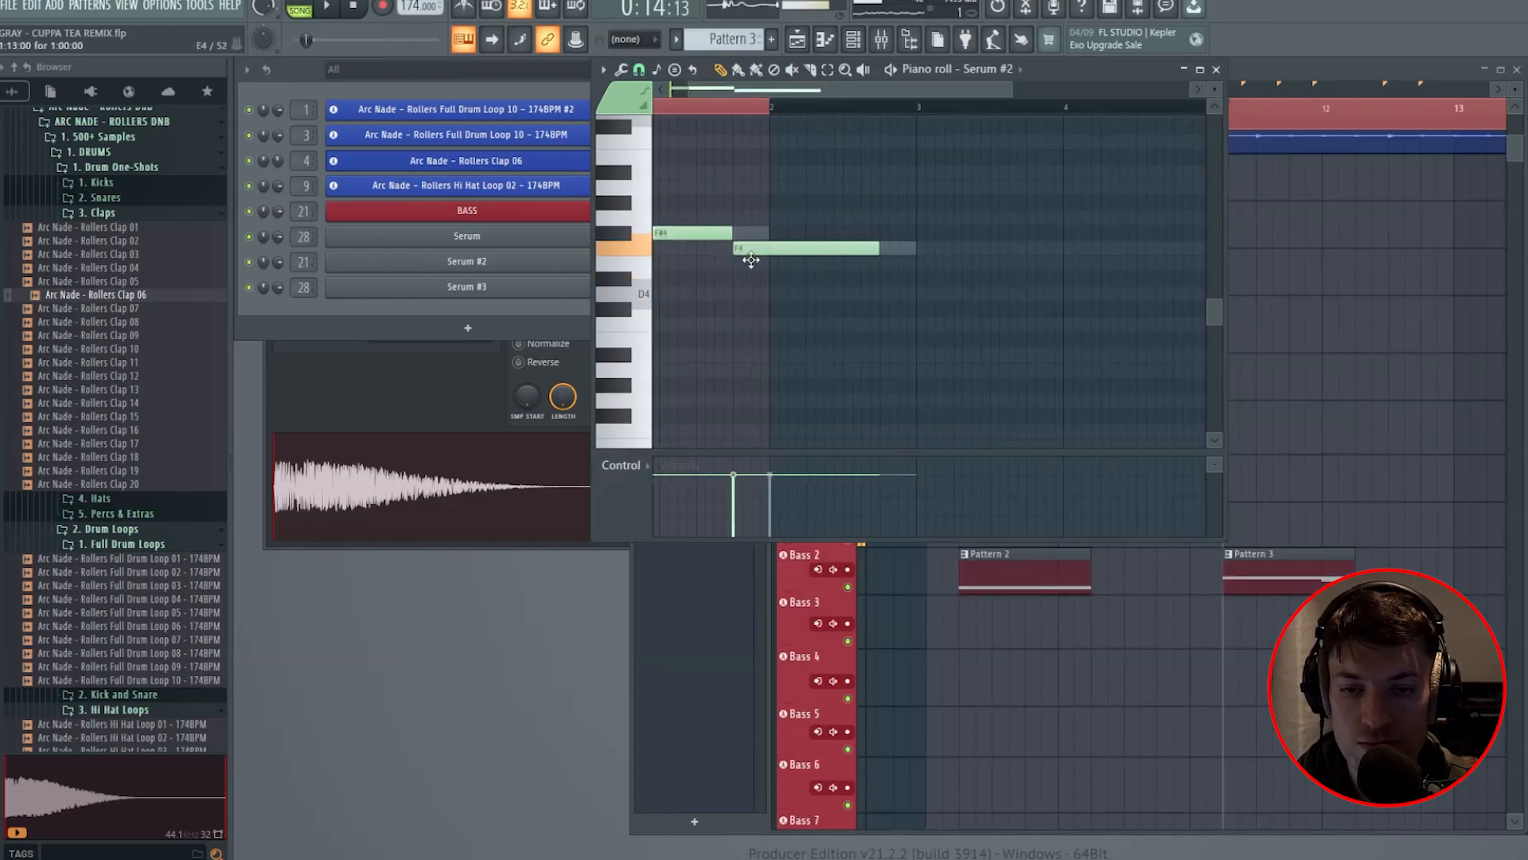
left_click(562, 326)
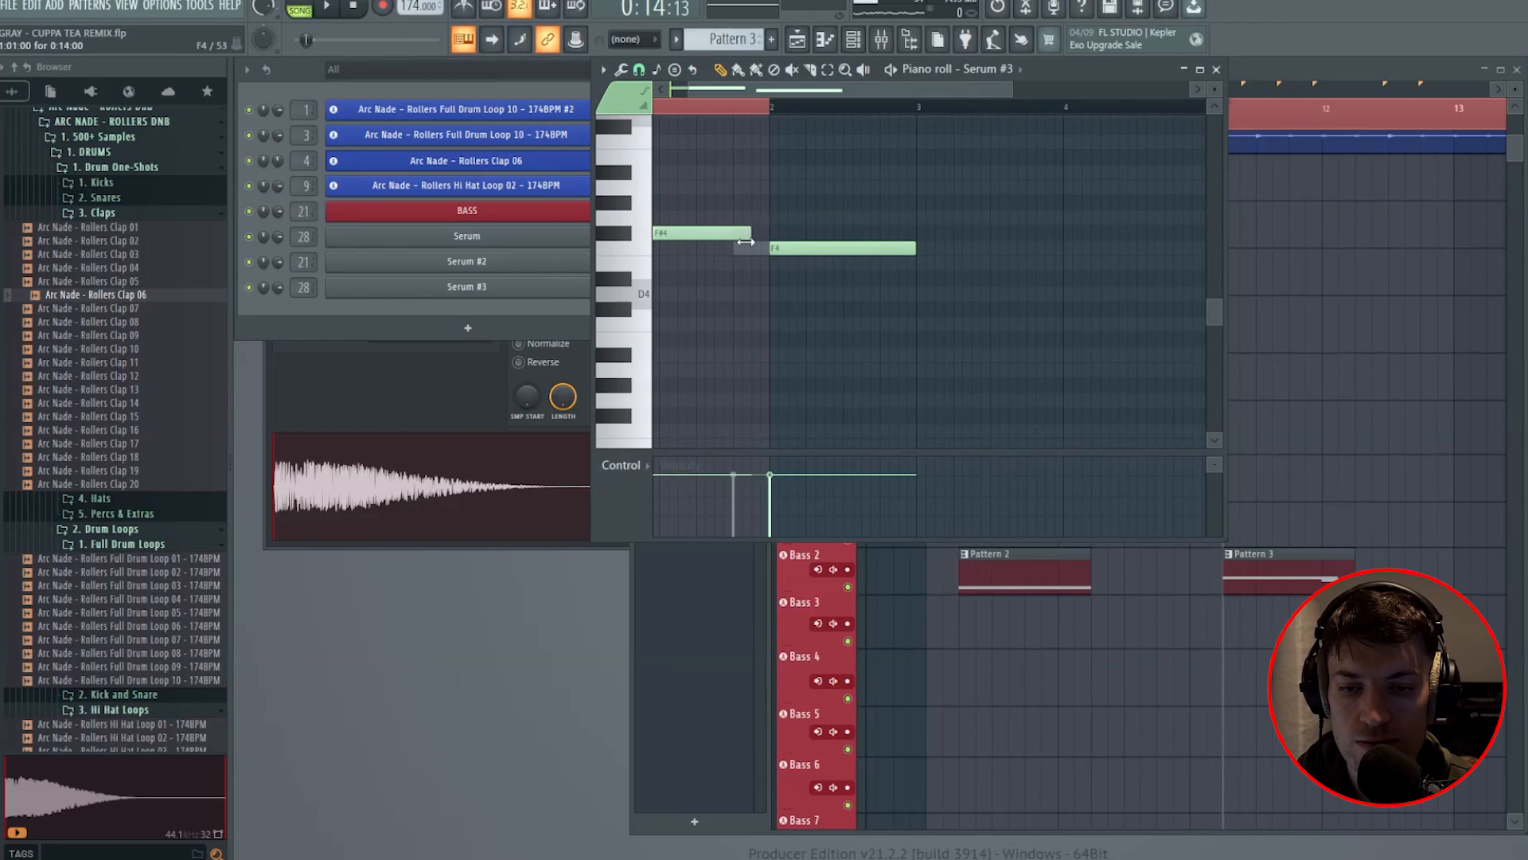
key("space")
left_click(1216, 70)
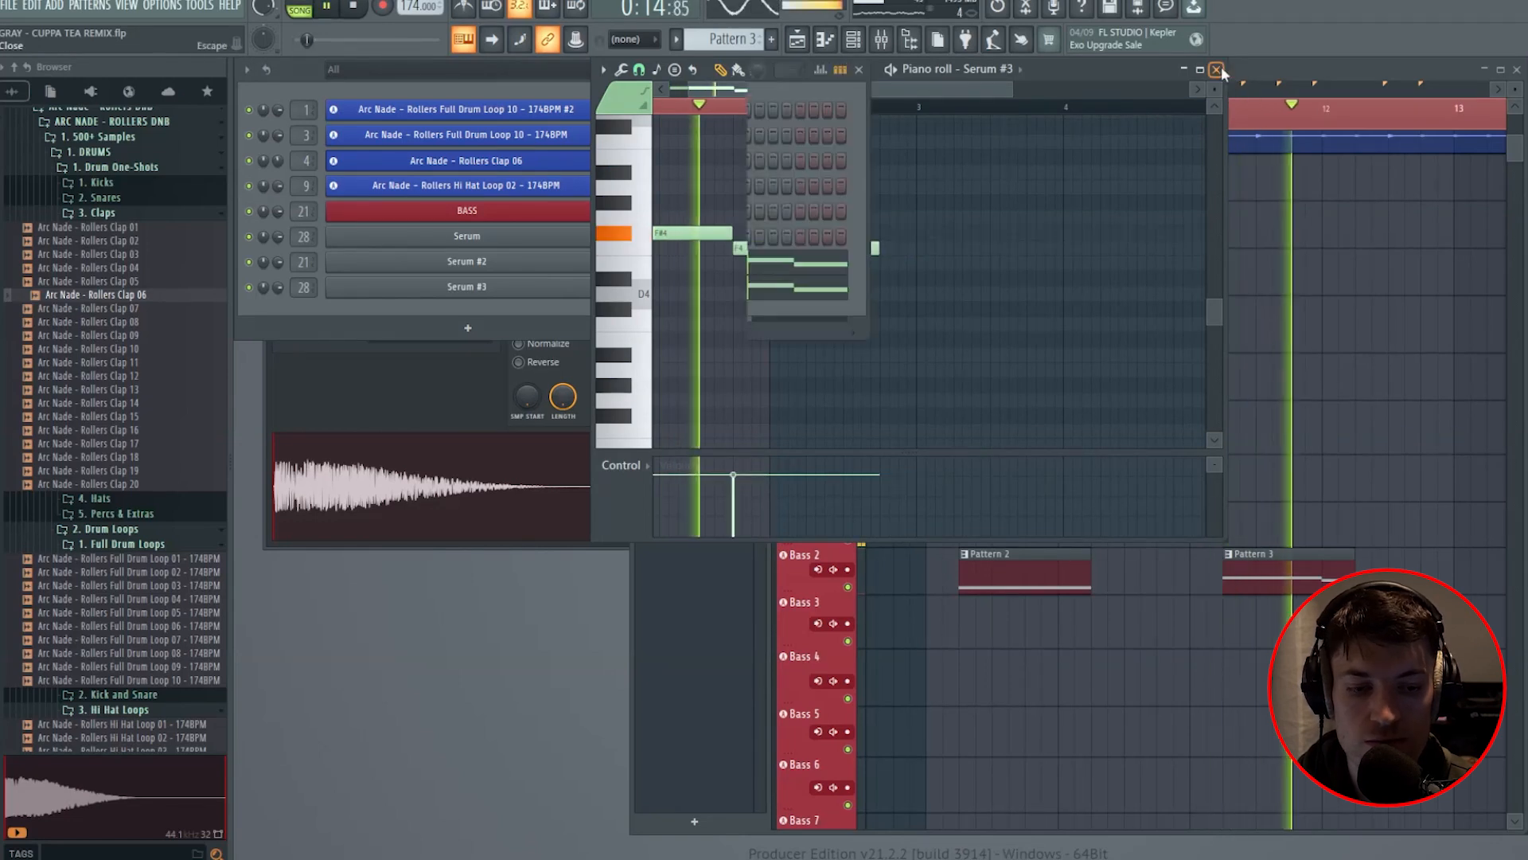
Step: Play the loop to hear the Pattern 2 and Pattern 3 bass clips together with the drums
left_click(890, 110)
scroll(1061, 136, "down", 2)
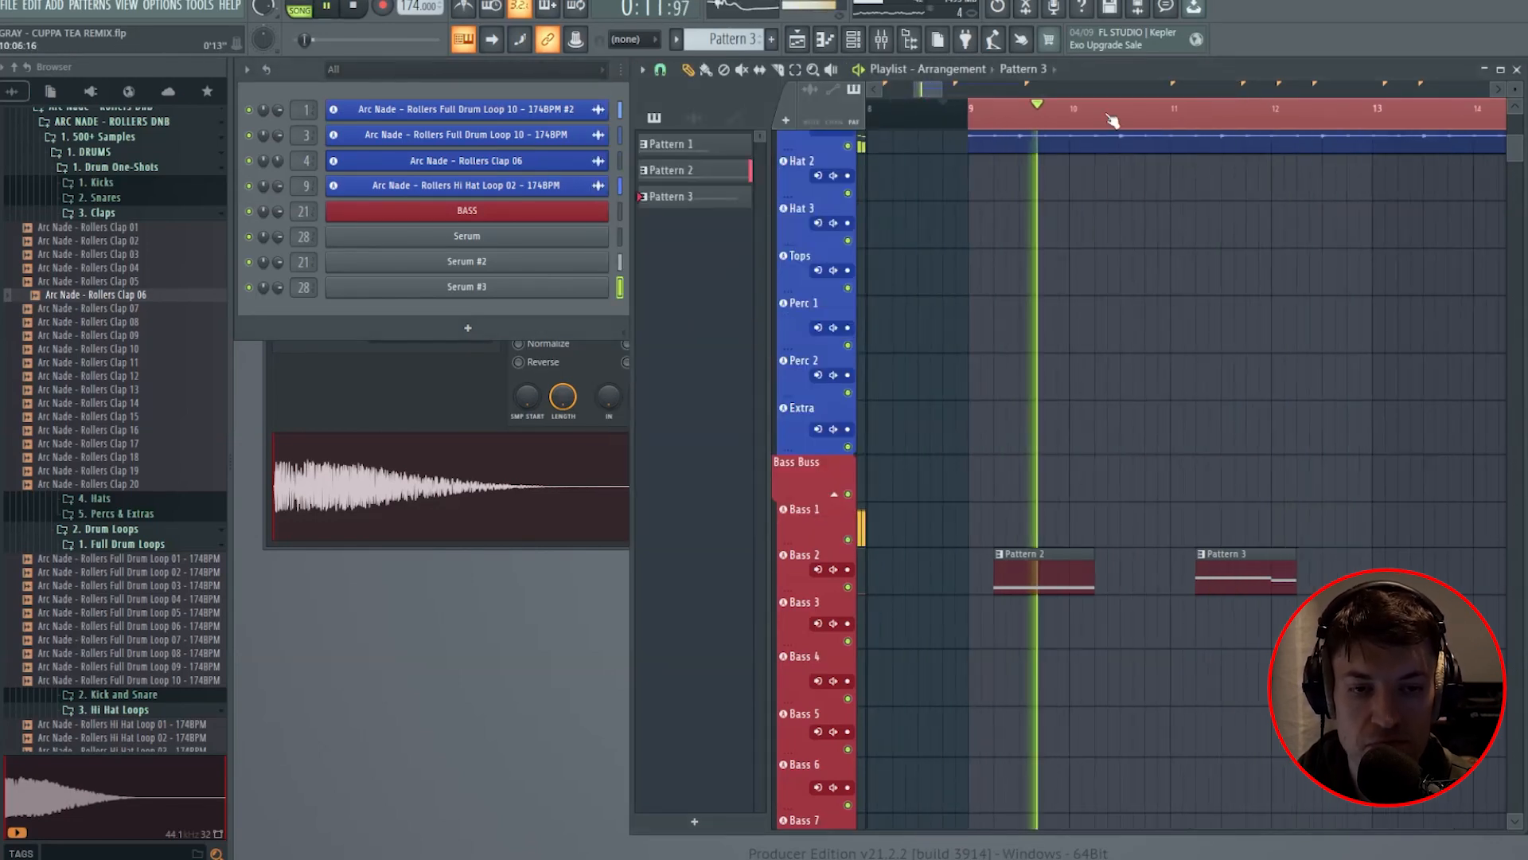
scroll(1324, 231, "down", 1)
scroll(1307, 235, "down", 4)
scroll(1306, 236, "up", 4)
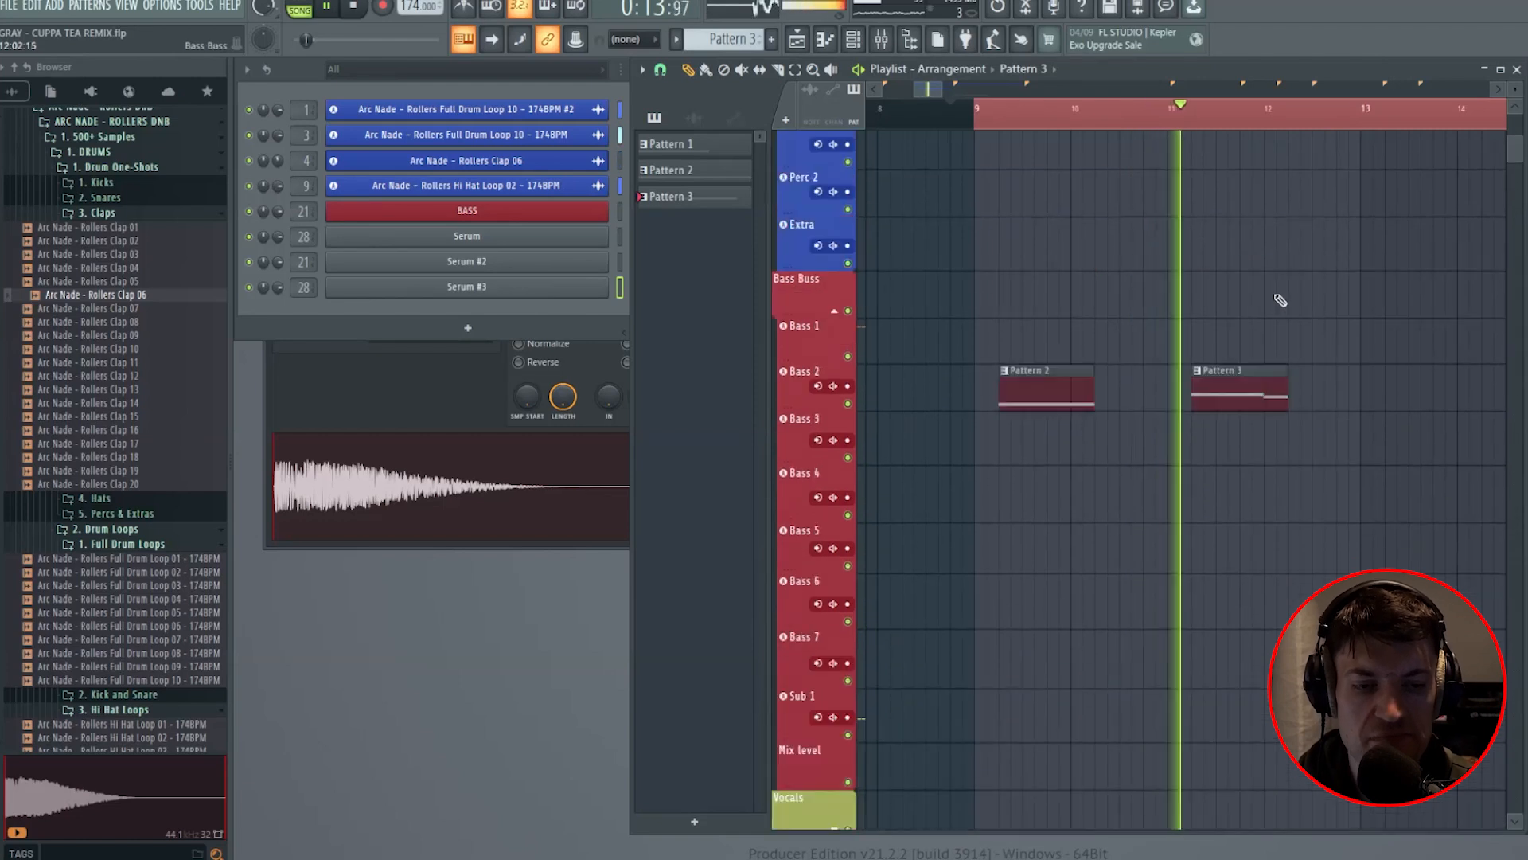
scroll(1289, 263, "down", 4)
scroll(1274, 293, "up", 3)
scroll(1271, 297, "down", 4)
key("space")
scroll(971, 137, "up", 2)
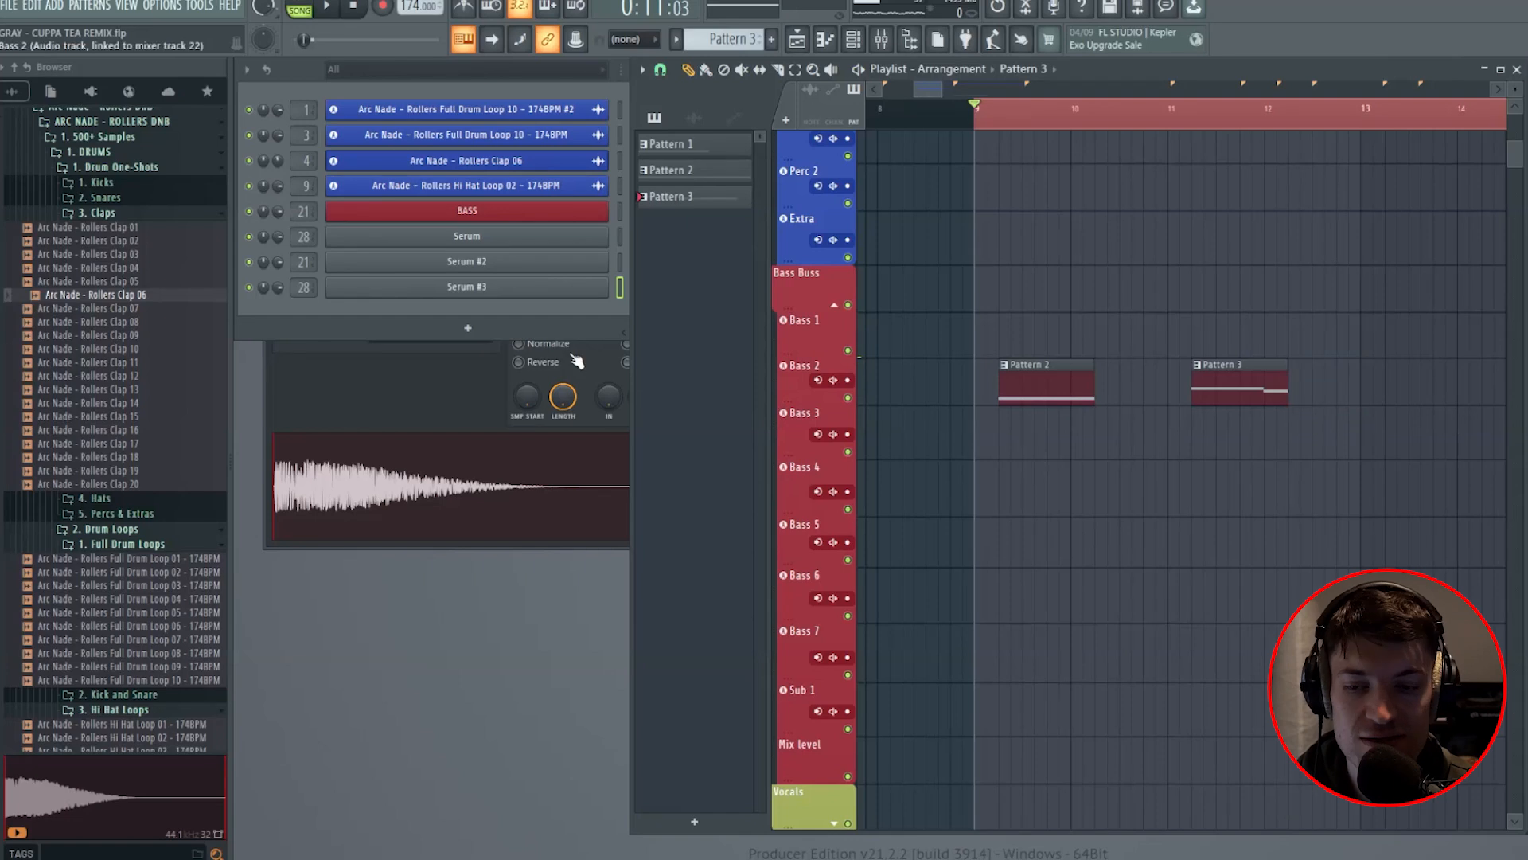
left_click(575, 288)
left_click(892, 132)
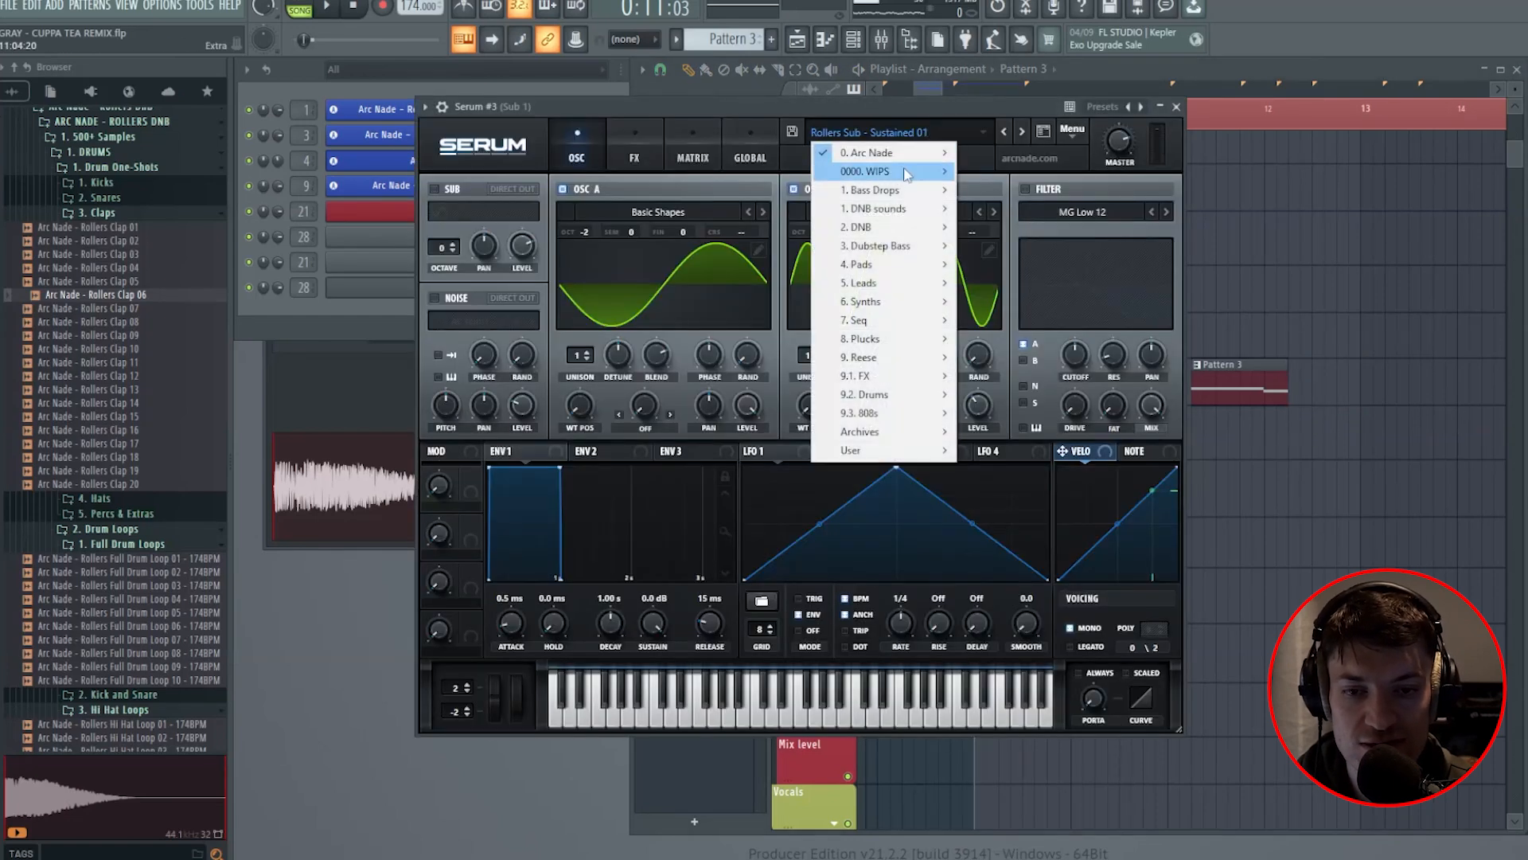
left_click(378, 311)
Step: Clone the Serum #2 channel and browse Arc Nade's 75 Rollers Presets in the cloned Serum
right_click(597, 262)
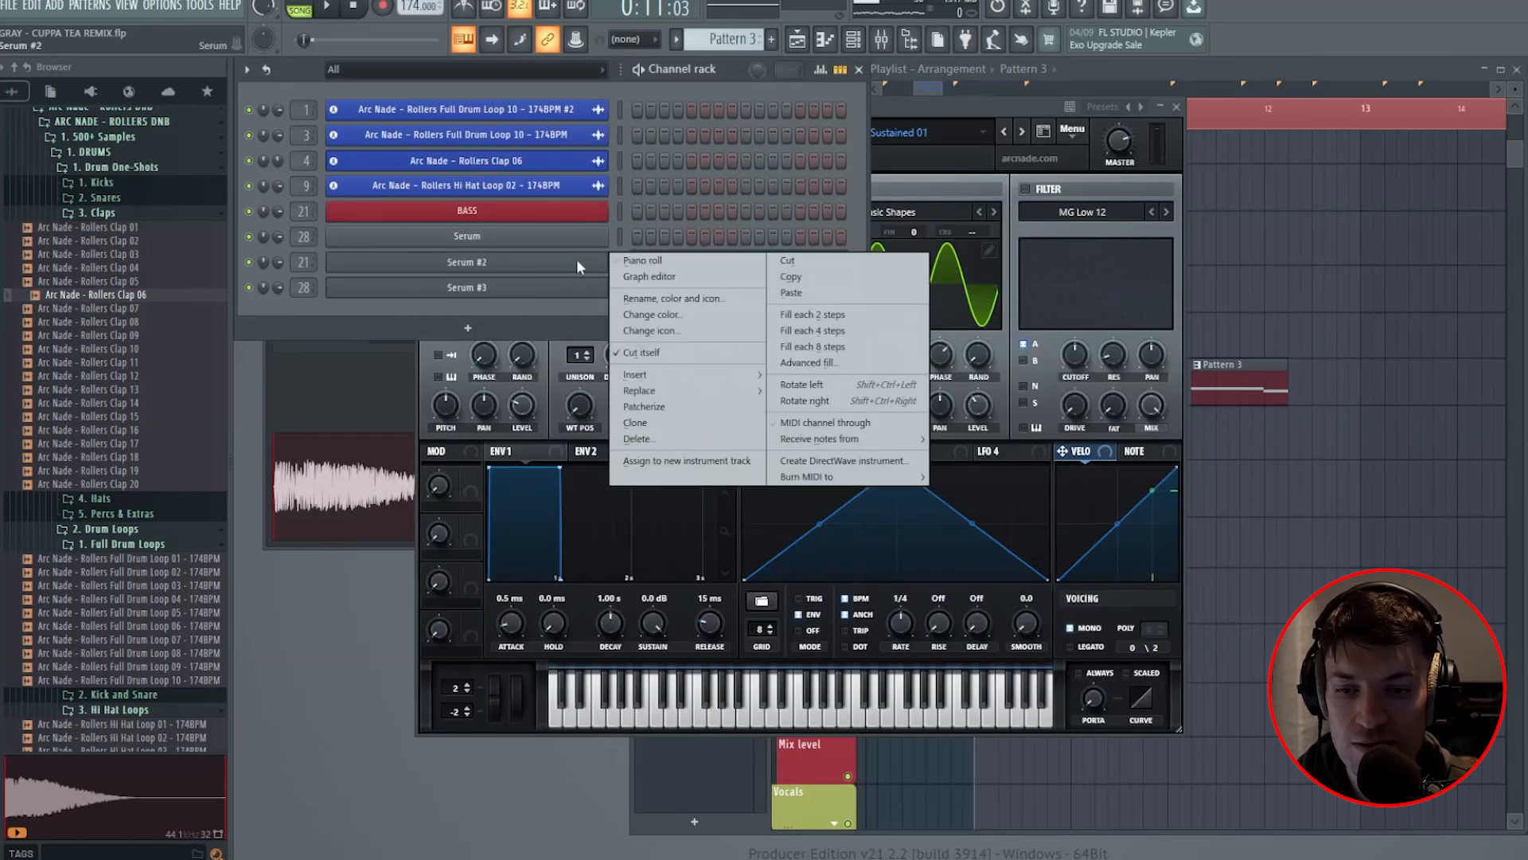
left_click(679, 423)
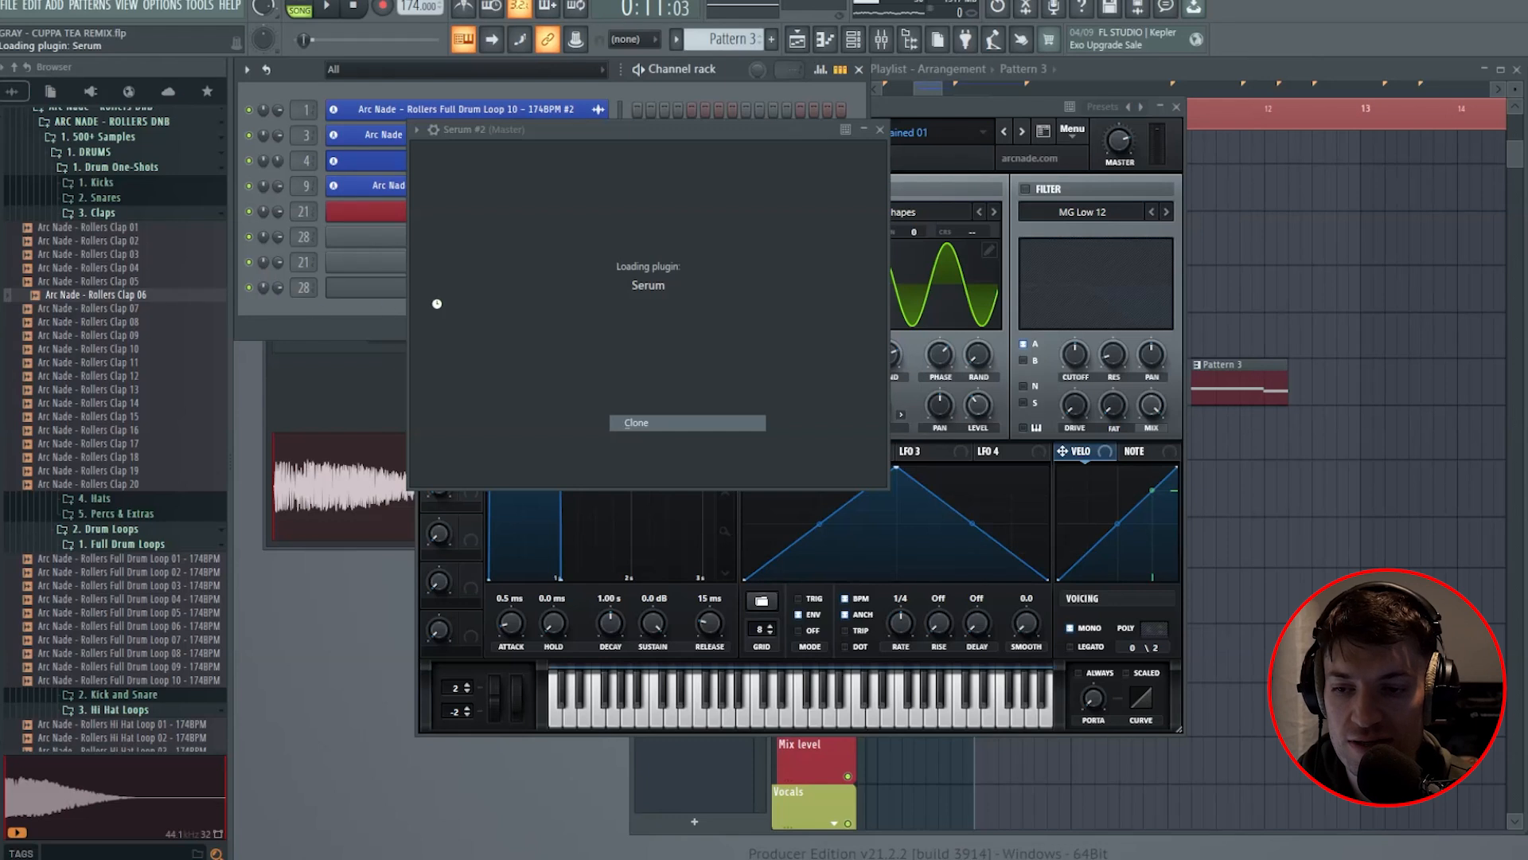
left_click(867, 156)
mouse_move(872, 174)
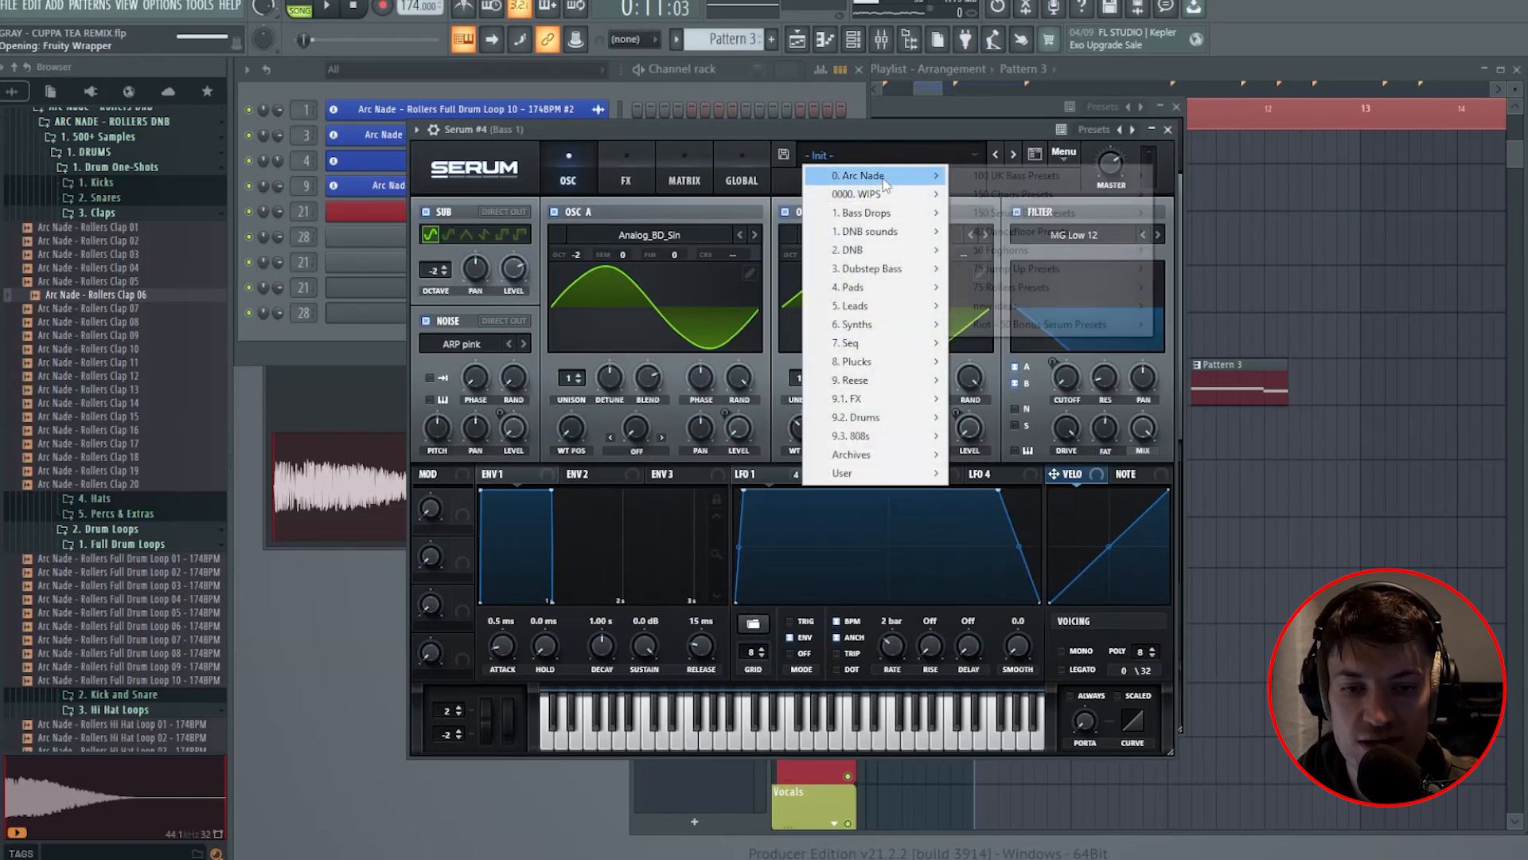
mouse_move(1071, 295)
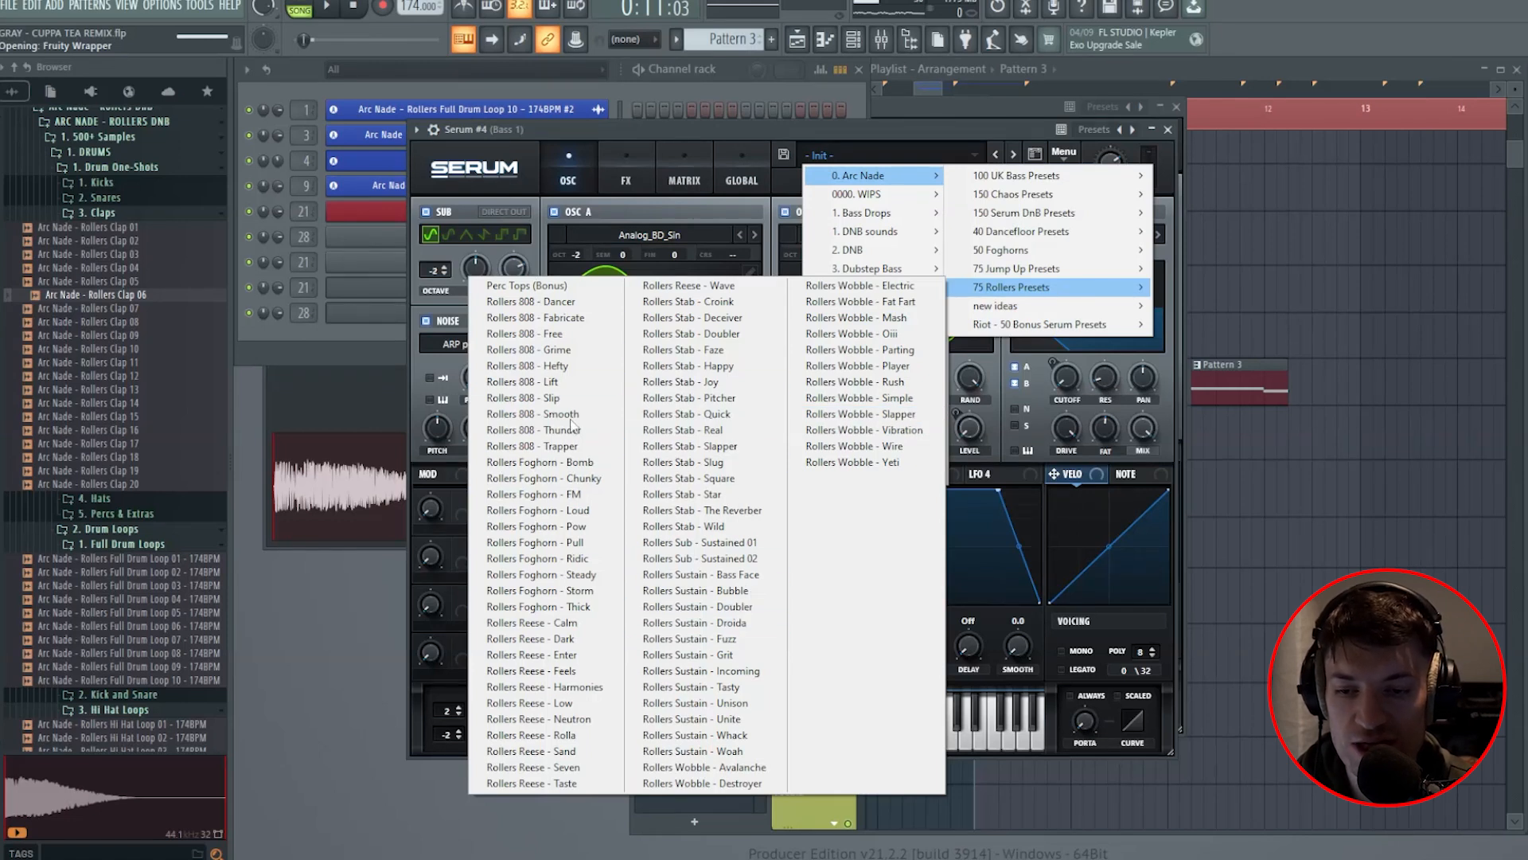
left_click(864, 285)
left_click(1168, 129)
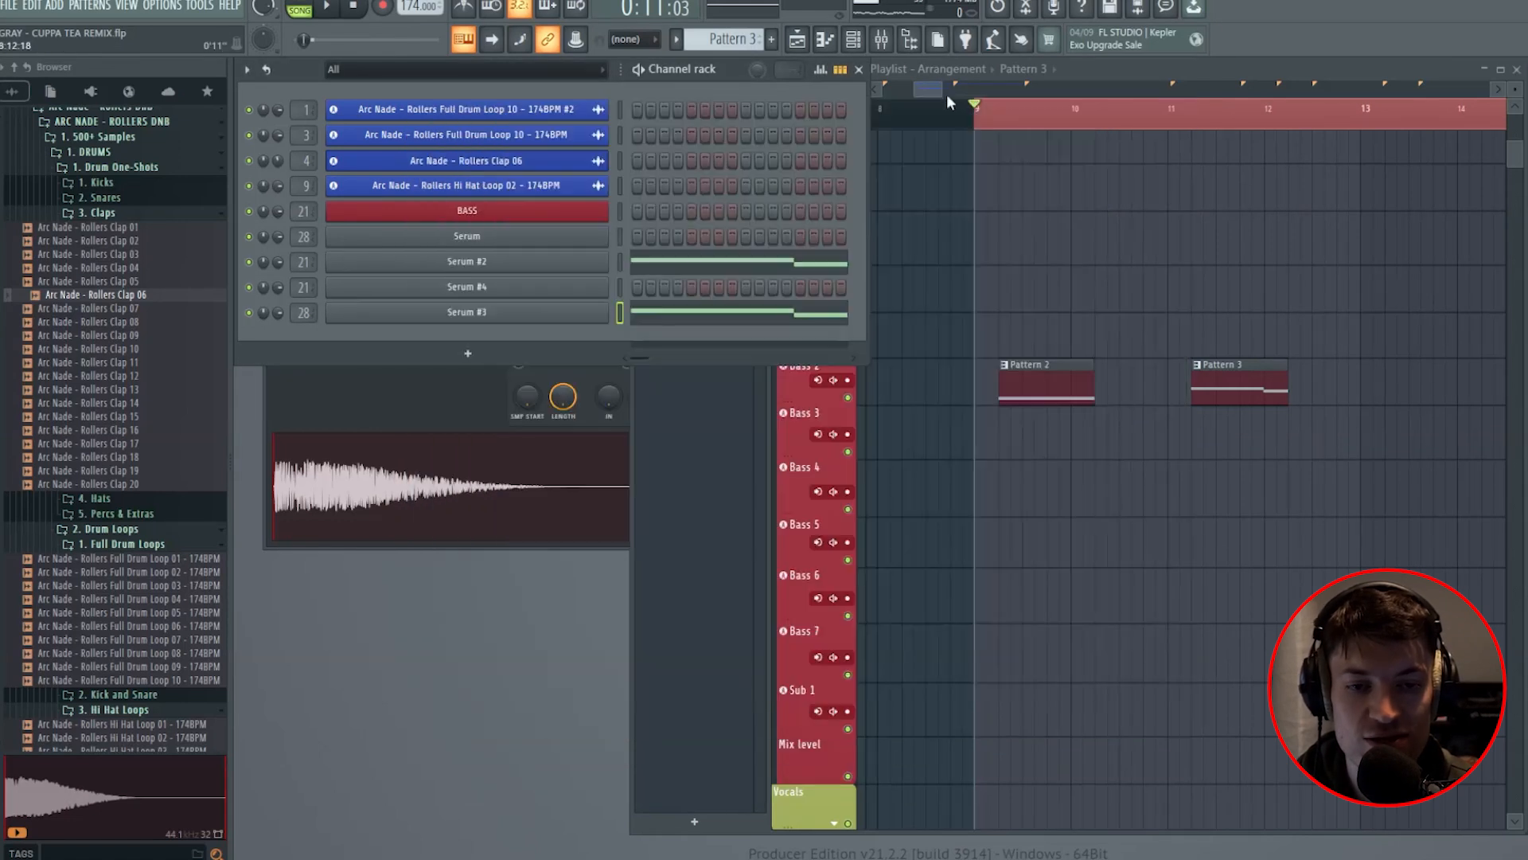
scroll(948, 94, "down", 4)
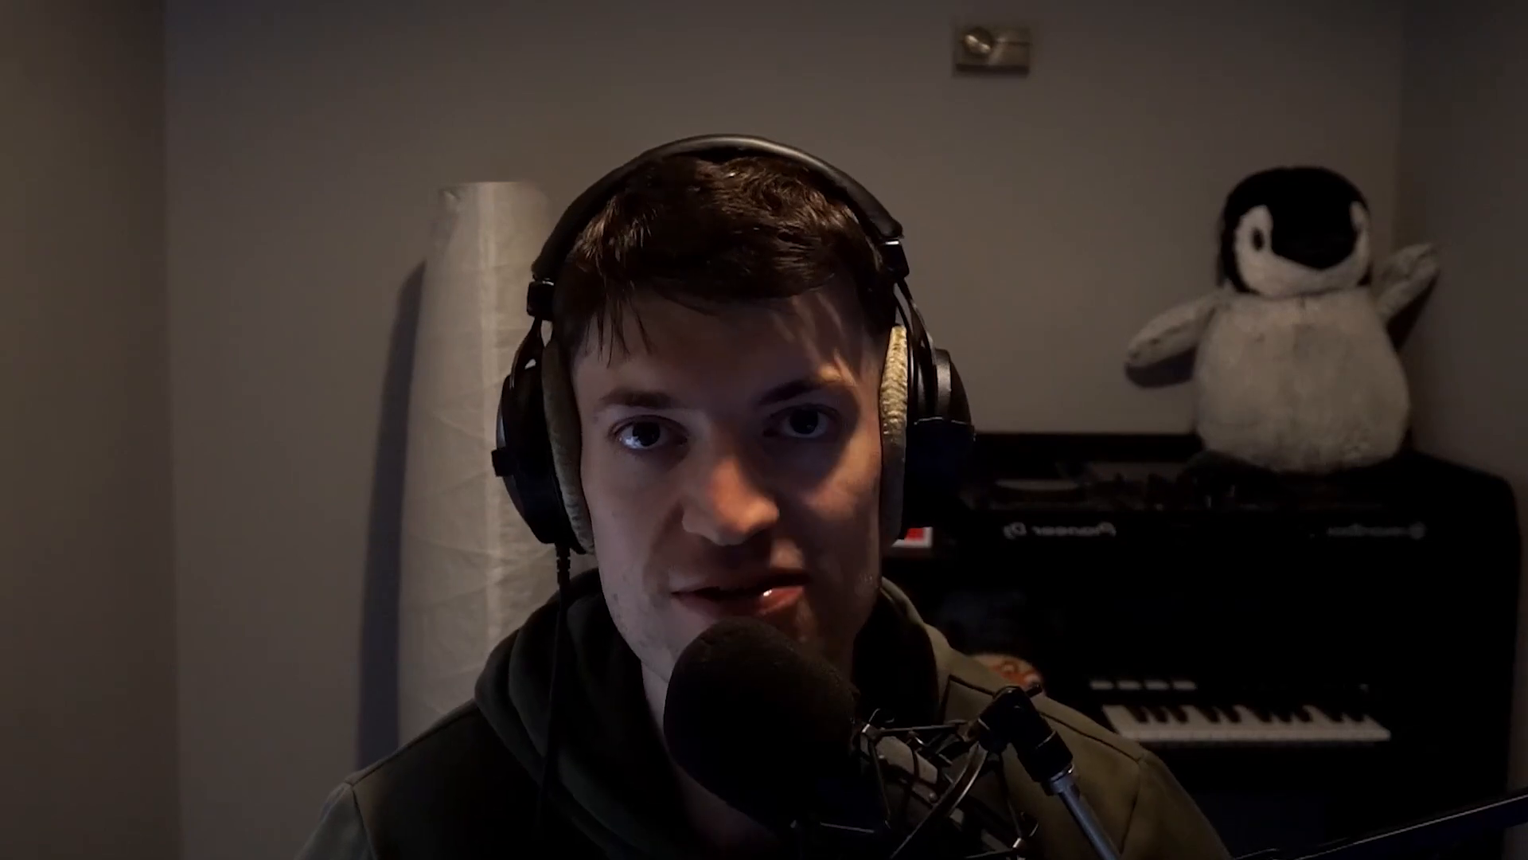